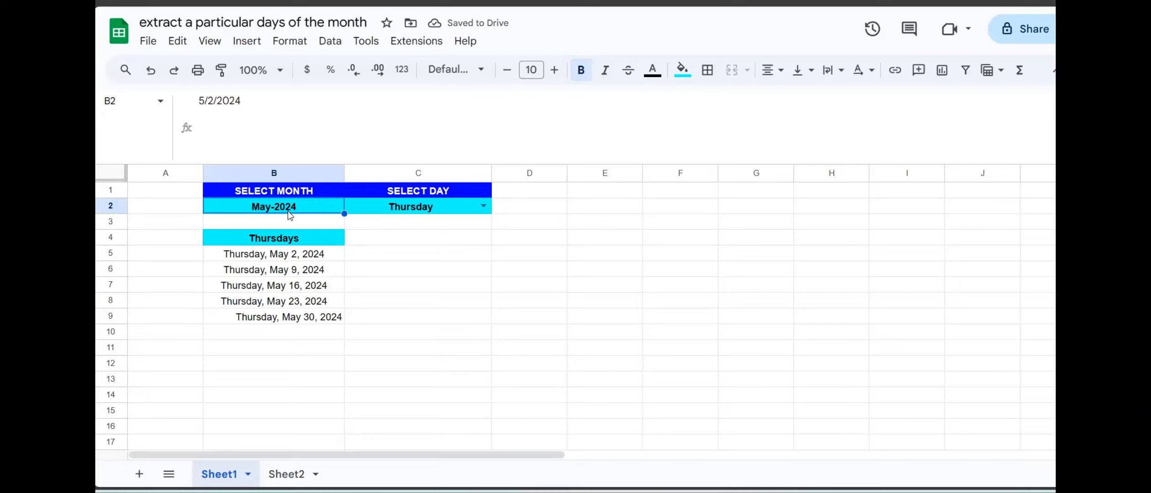
# Step: Choose Monday as the day in C2 and select the listed dates in B5:B8 to check them
pyautogui.click(473, 213)
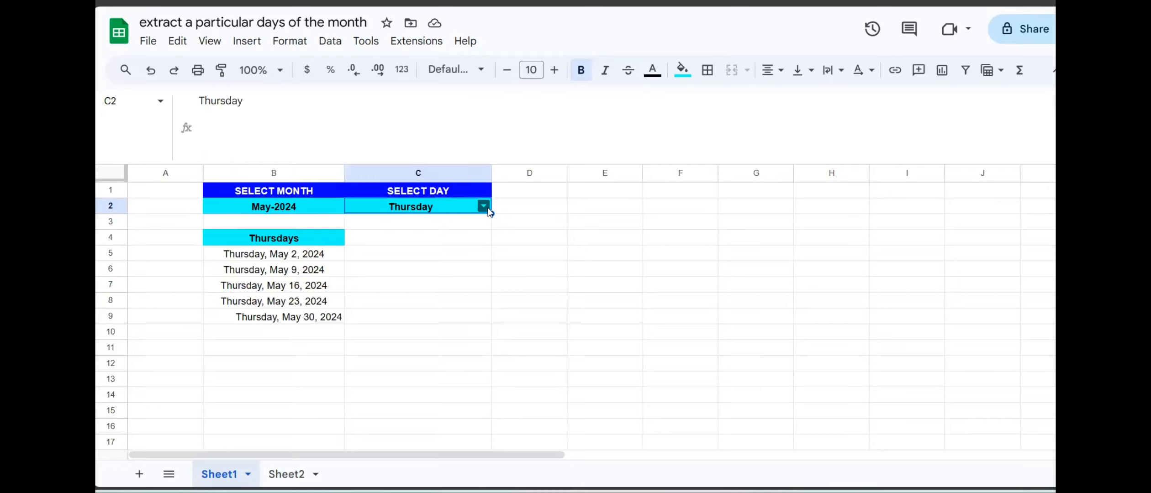
pyautogui.click(483, 207)
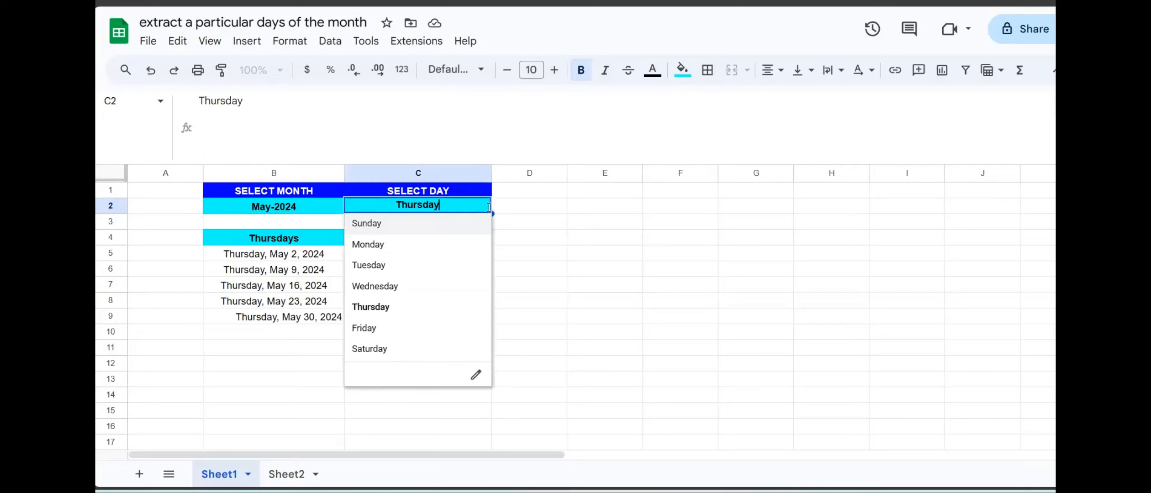
pyautogui.click(417, 246)
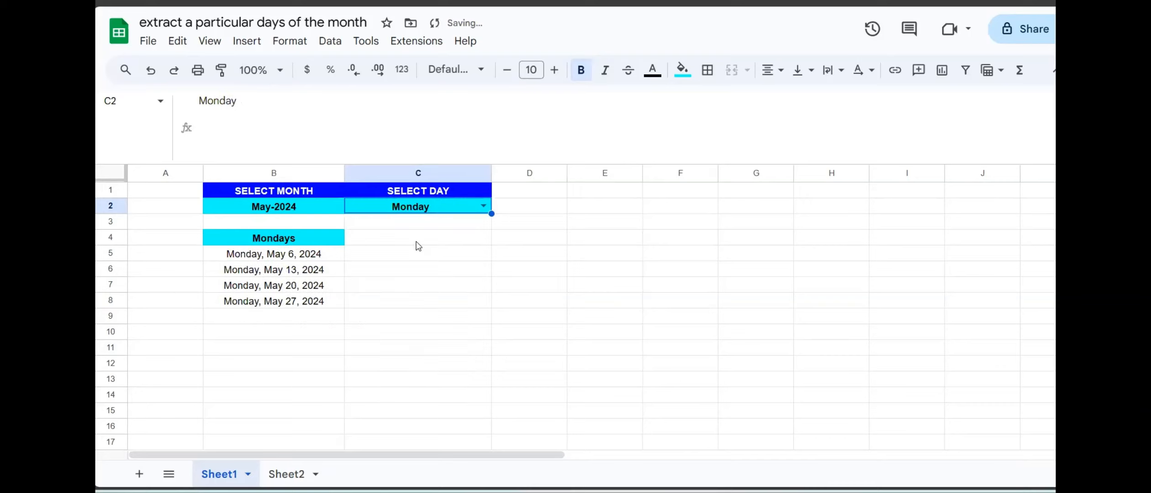
pyautogui.moveTo(298, 256); pyautogui.dragTo(309, 310)
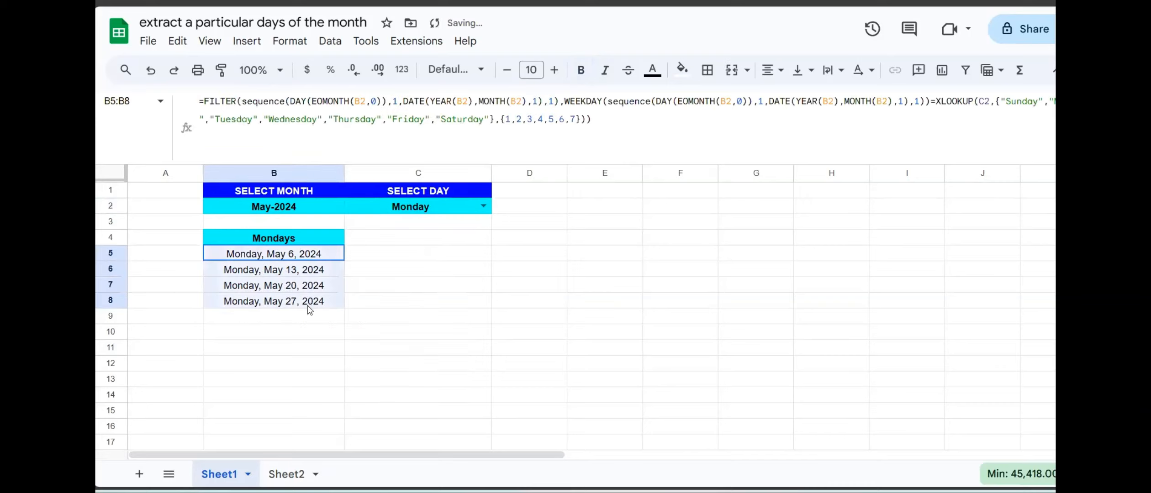
pyautogui.click(394, 287)
# Step: Switch the day in C2 to Tuesday and then back to Thursday to test the date list
pyautogui.click(484, 208)
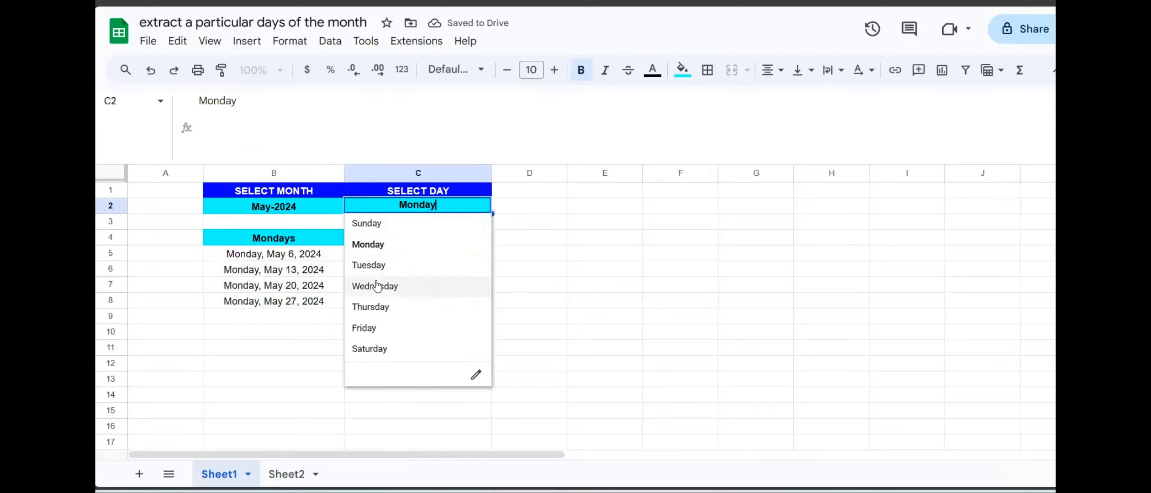
pyautogui.click(390, 269)
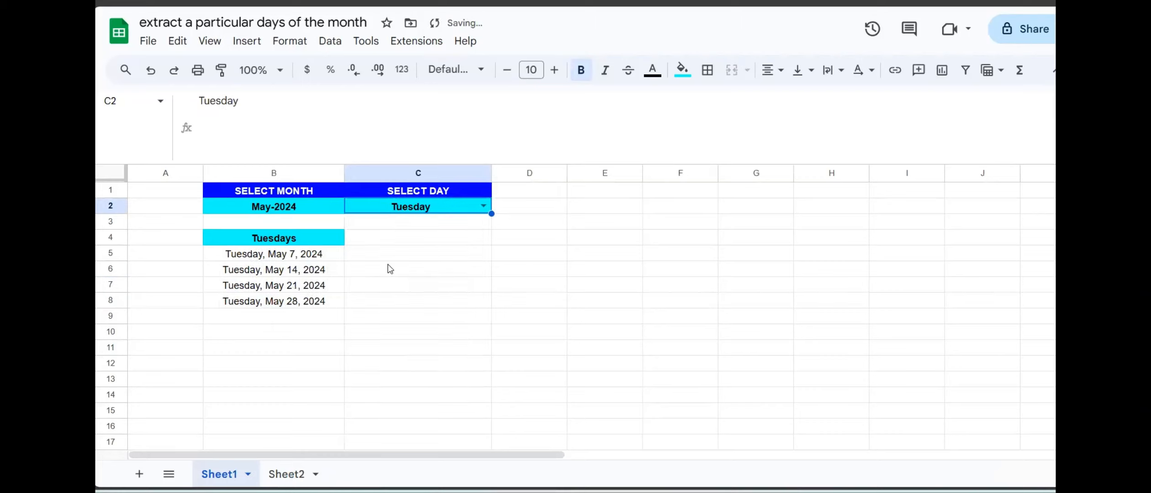
pyautogui.click(483, 206)
pyautogui.click(371, 307)
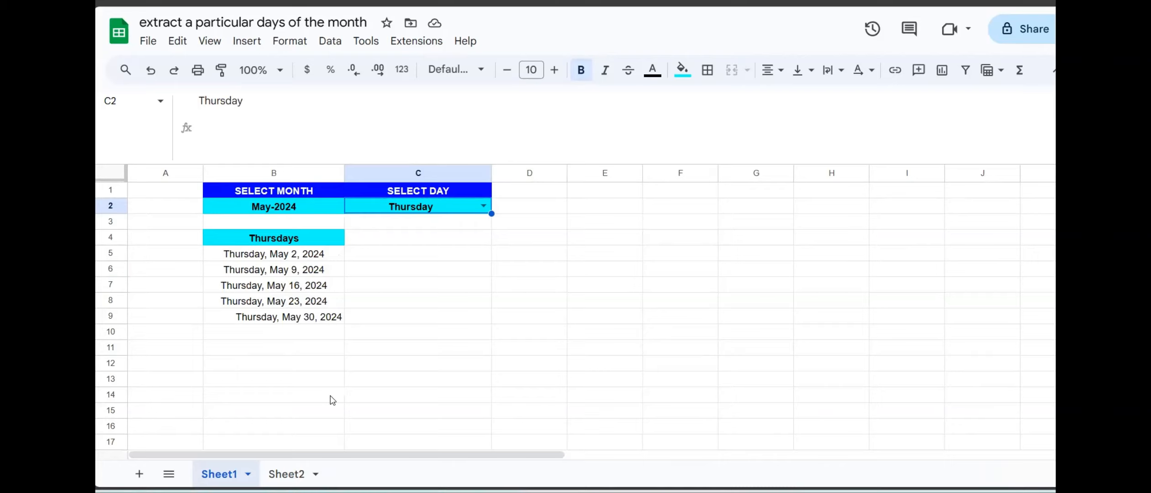
# Step: Go to Sheet2, which holds the month and day selectors with an empty date list
pyautogui.moveTo(332, 401); pyautogui.dragTo(329, 405)
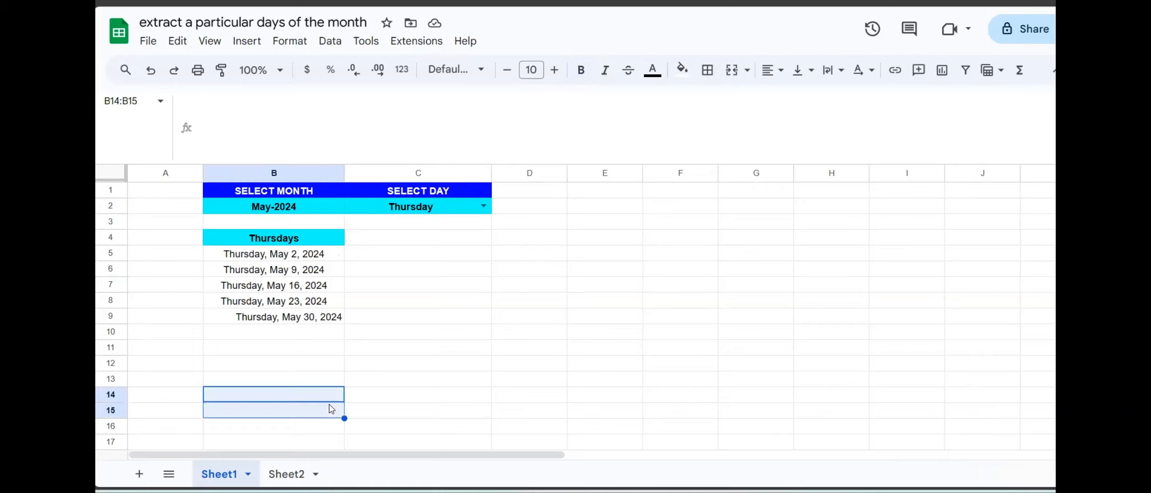
pyautogui.click(319, 432)
pyautogui.click(286, 474)
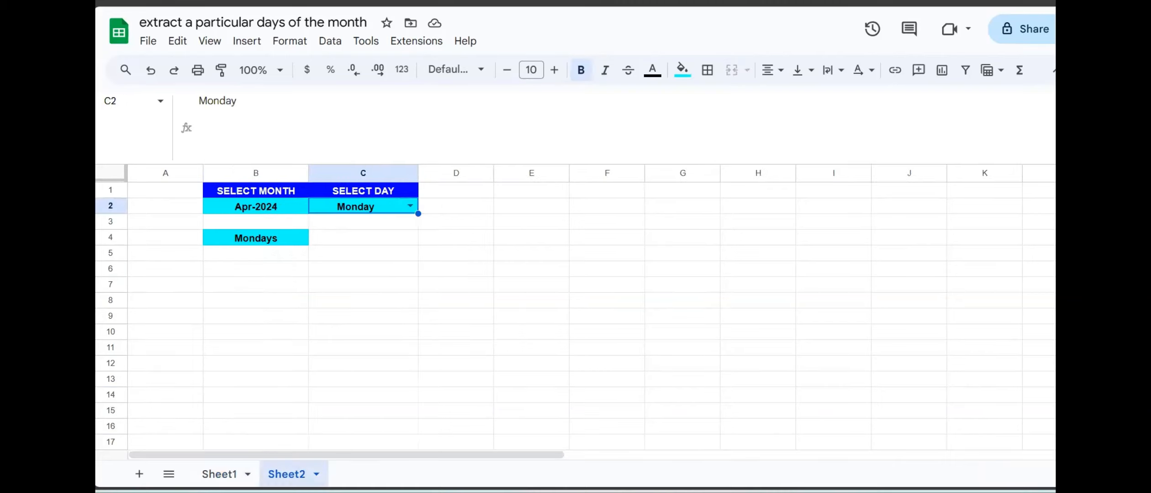
pyautogui.click(379, 360)
pyautogui.click(338, 249)
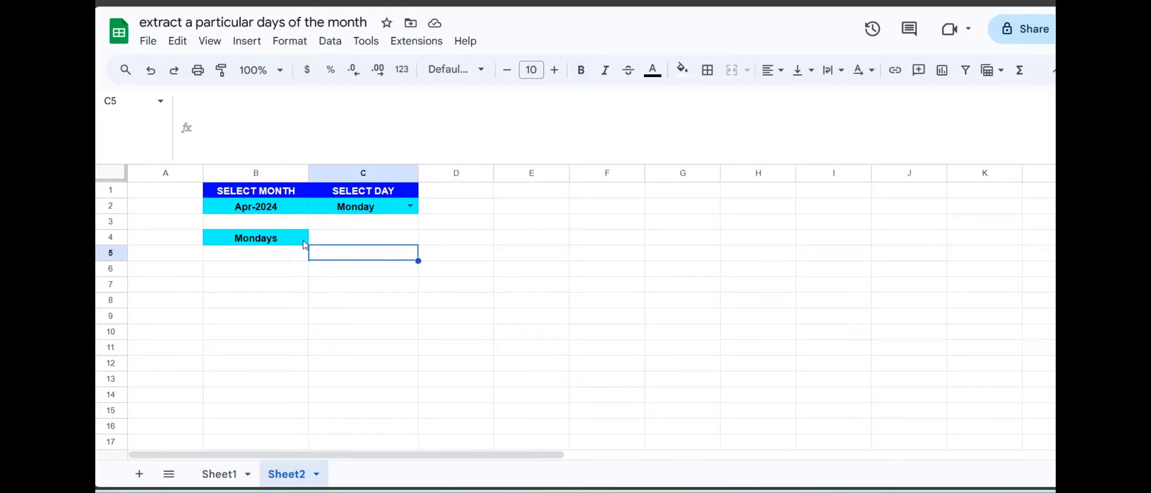
# Step: Examine the weekday options offered for the day selector in C2 on Sheet2
pyautogui.click(391, 207)
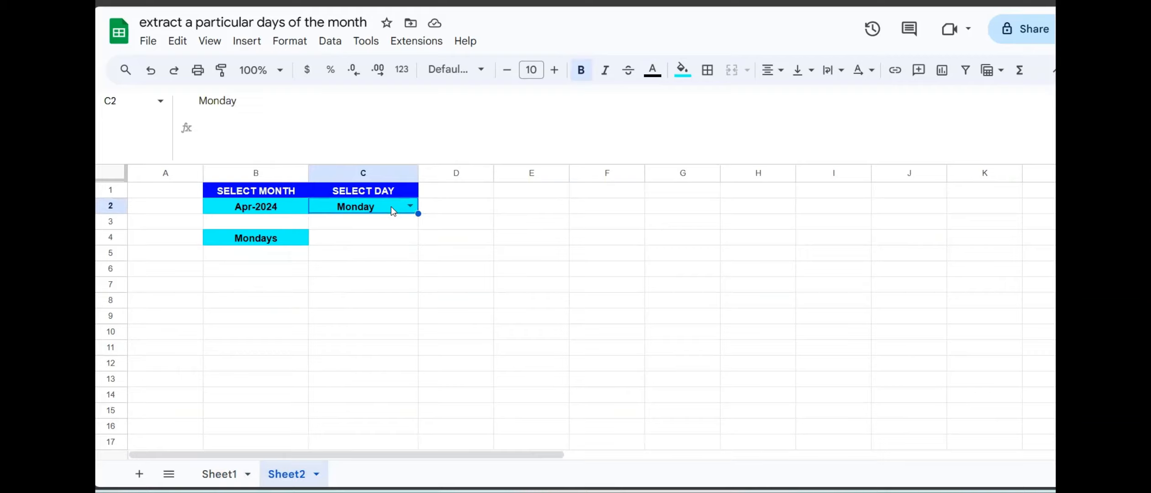
pyautogui.click(411, 206)
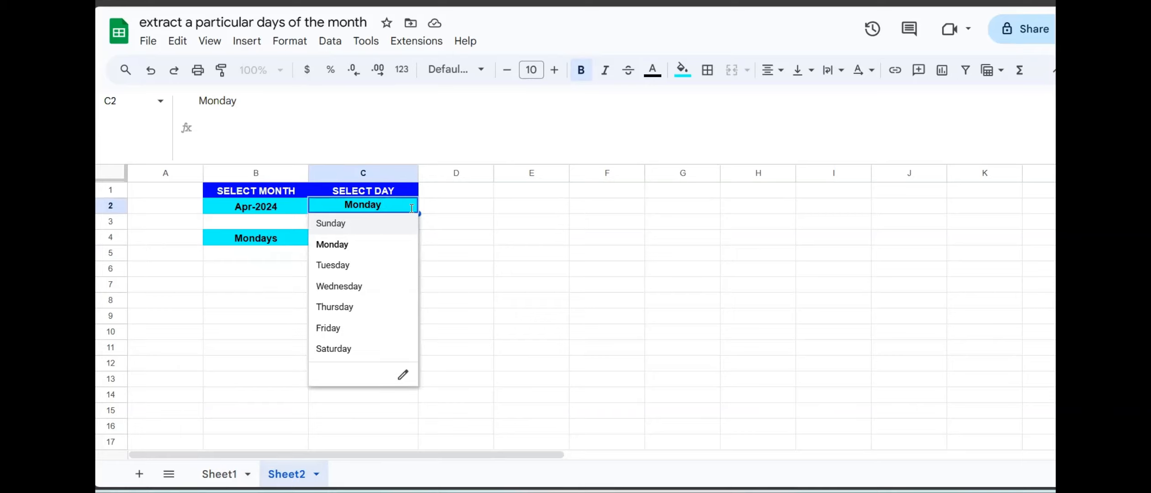
pyautogui.click(270, 258)
# Step: Start a SEQUENCE formula in B6 with 30 rows and 1 column: =sequence(30,1,
pyautogui.click(268, 274)
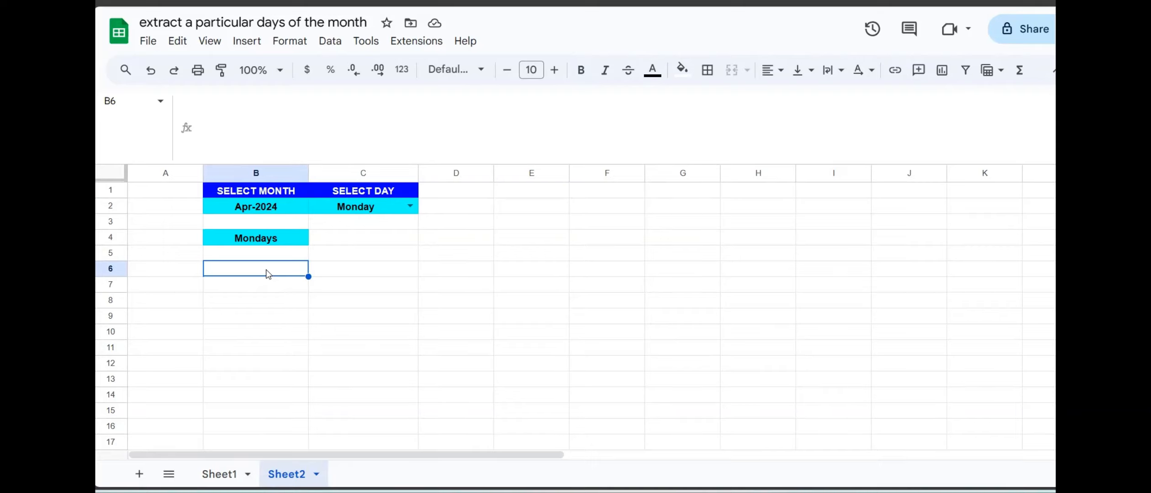
pyautogui.write('=s')
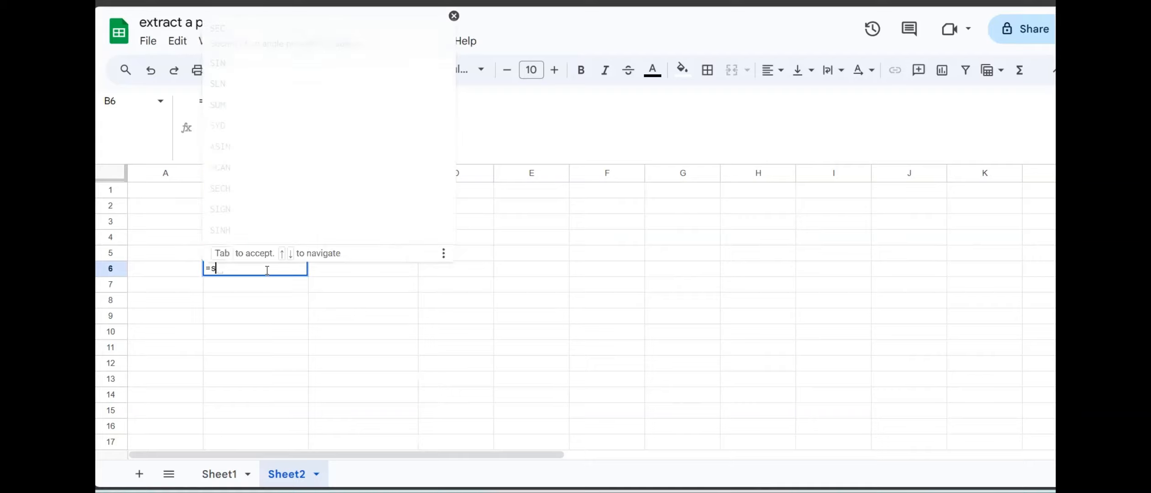
pyautogui.write('eqeunce')
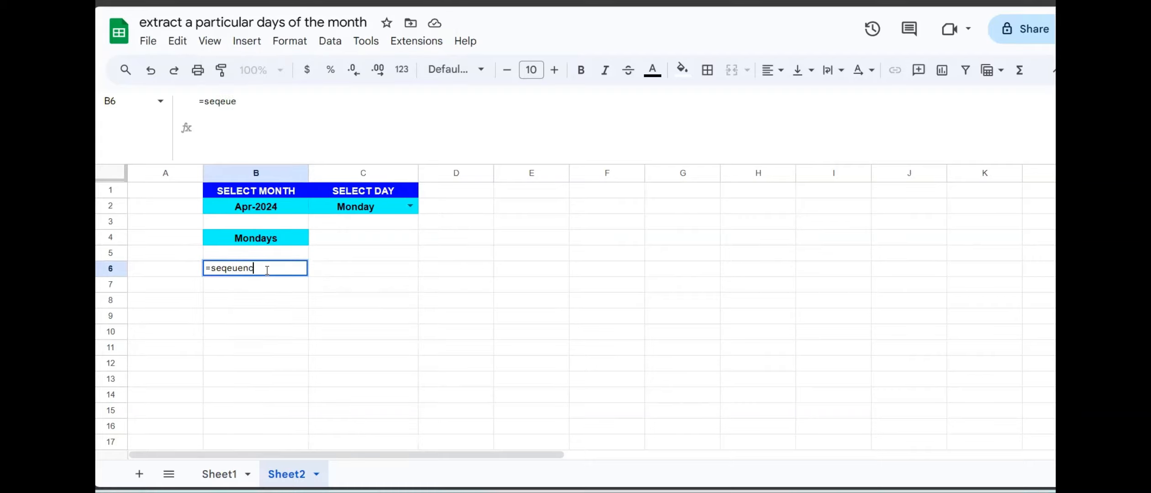
pyautogui.press('BackSpace')
pyautogui.press('BackSpace')
pyautogui.press('BackSpace')
pyautogui.press('BackSpace')
pyautogui.press('BackSpace')
pyautogui.write('uence')
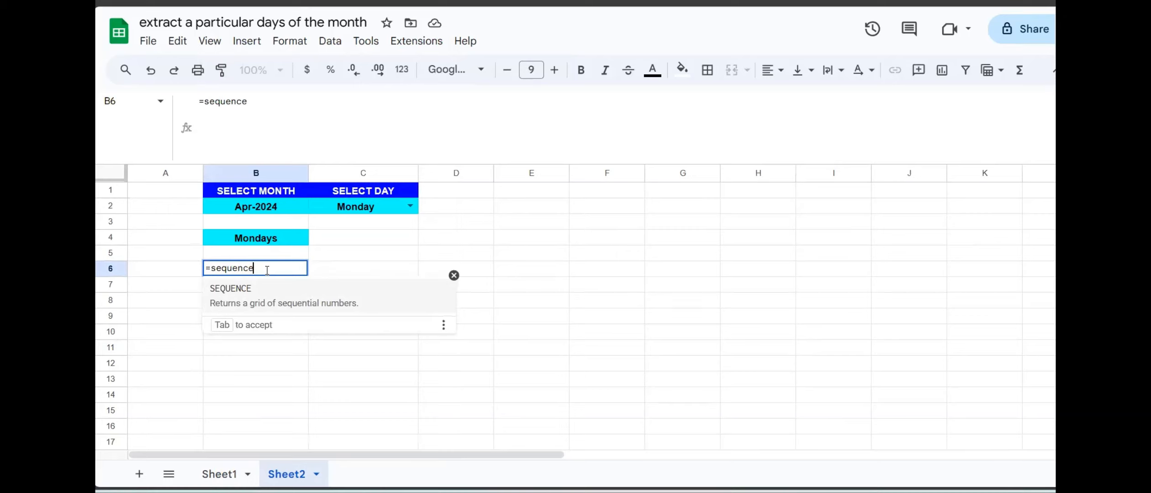
pyautogui.write('(')
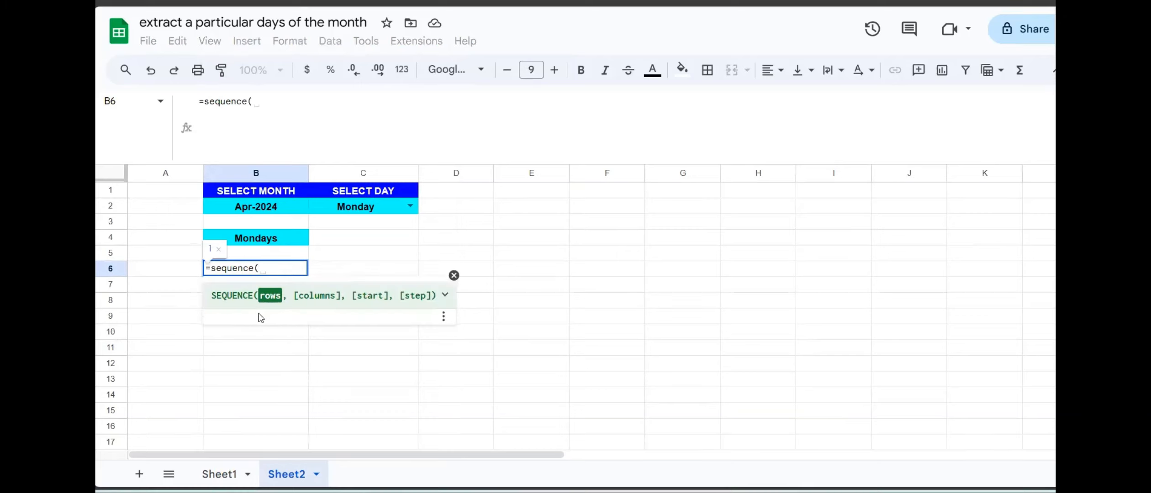
pyautogui.write('30,')
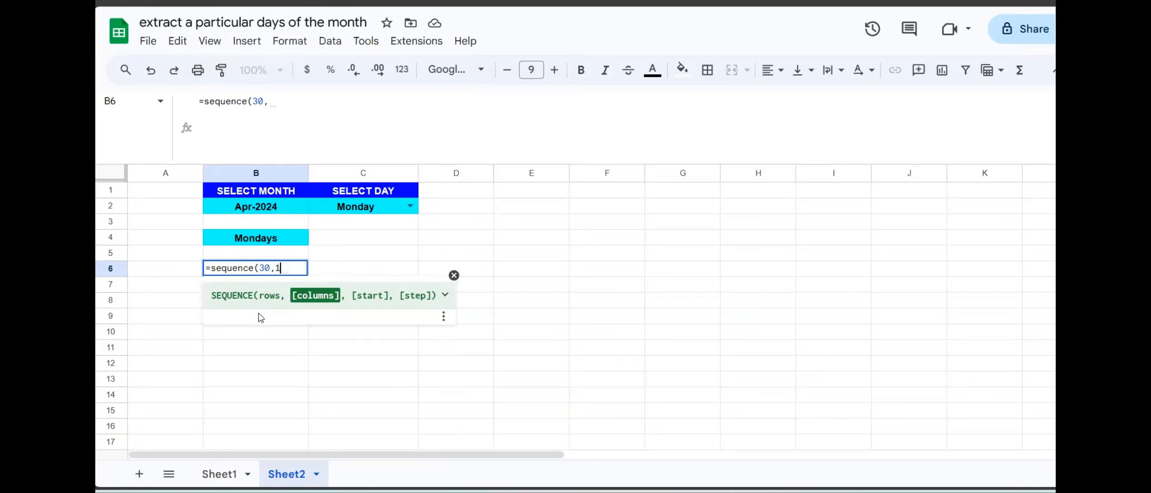
pyautogui.write('1,')
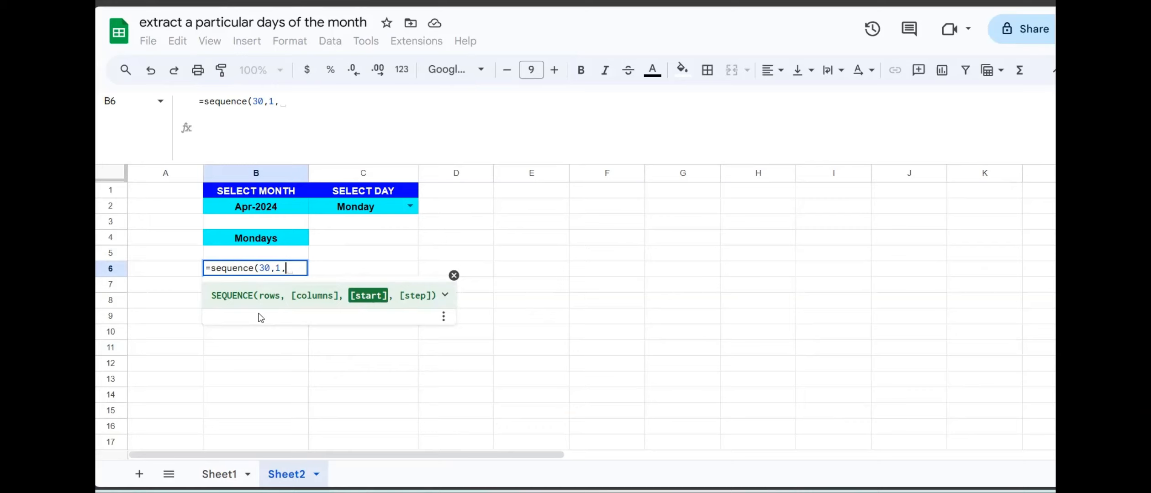
# Step: Add a DATE function as the sequence's start, using year(B2), month(B2) and day 1
pyautogui.write('date(')
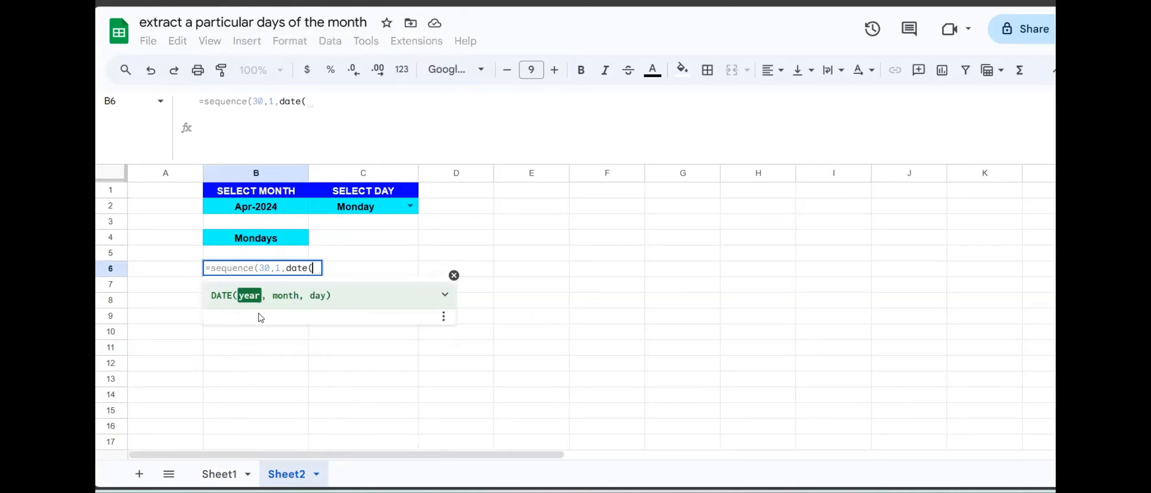
pyautogui.write('year(')
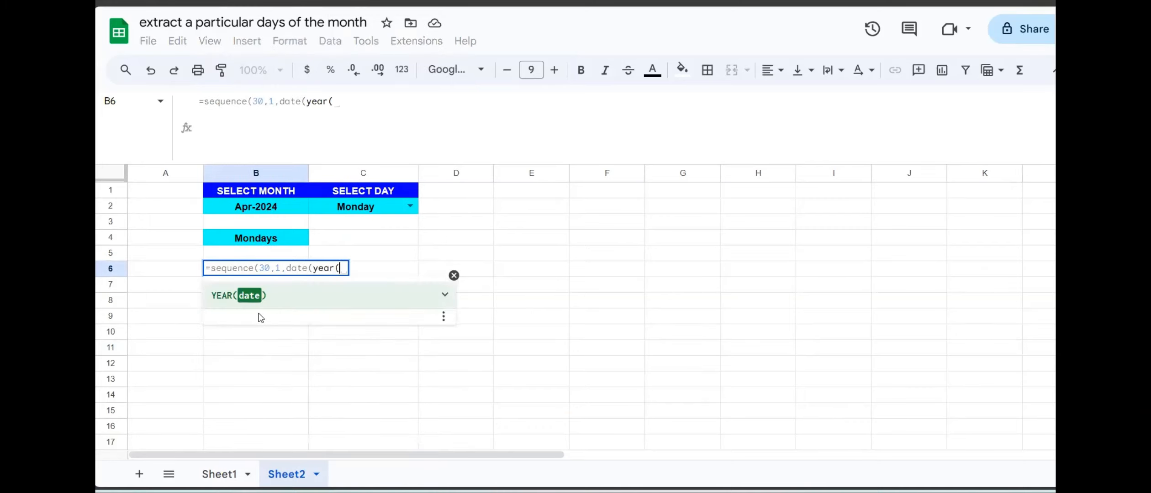
pyautogui.click(275, 208)
pyautogui.write('),')
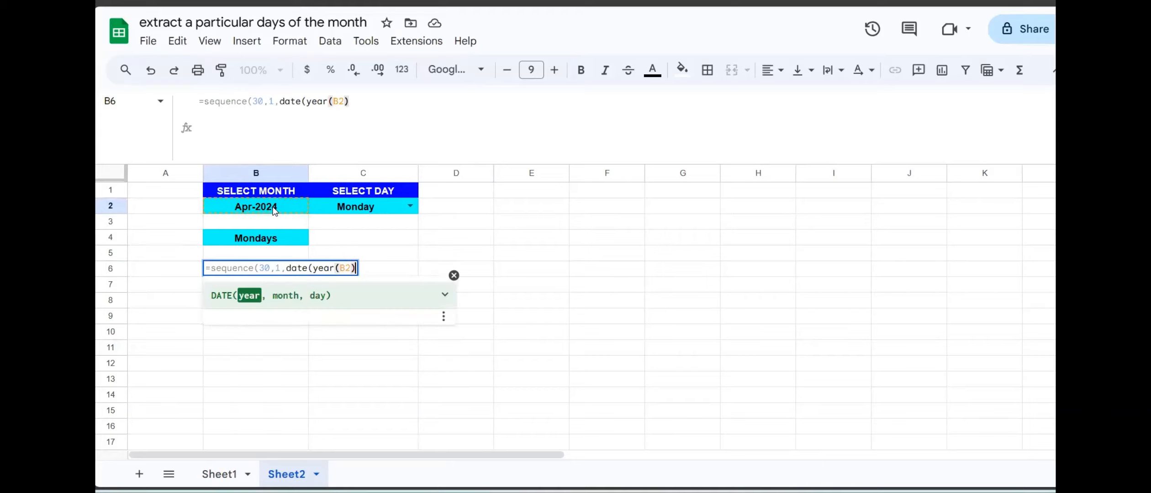
pyautogui.write('month(')
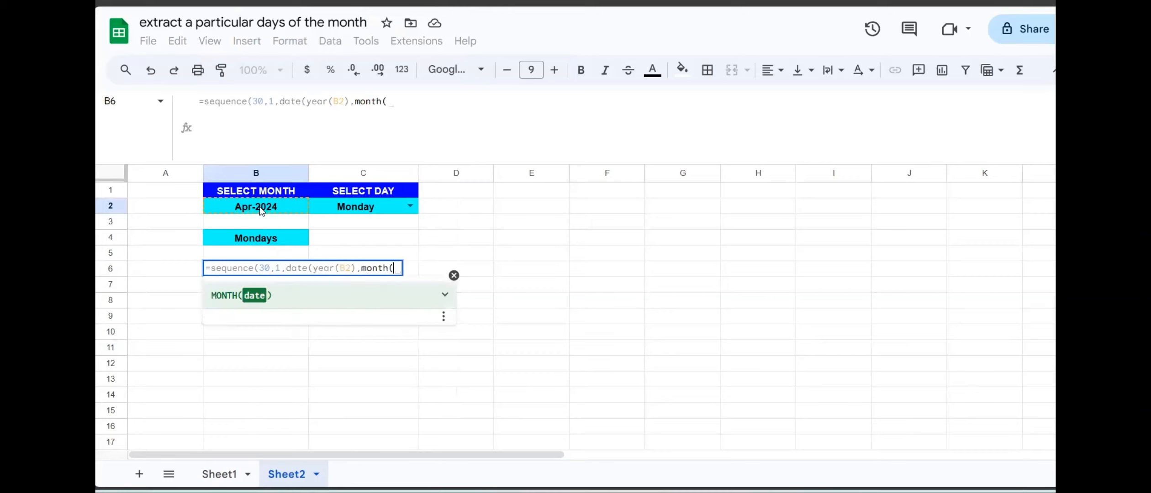
pyautogui.click(261, 208)
pyautogui.write(')')
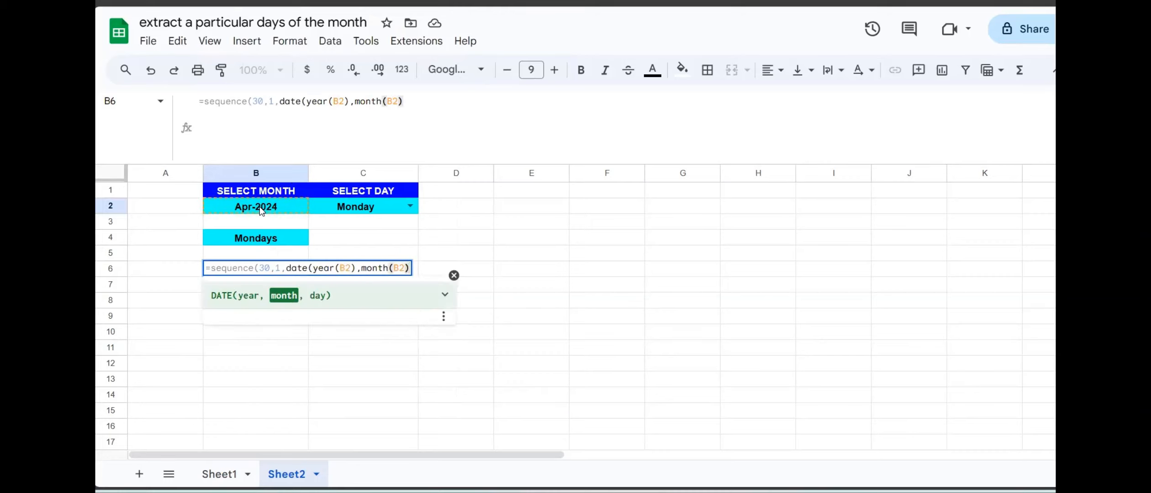
pyautogui.write(',')
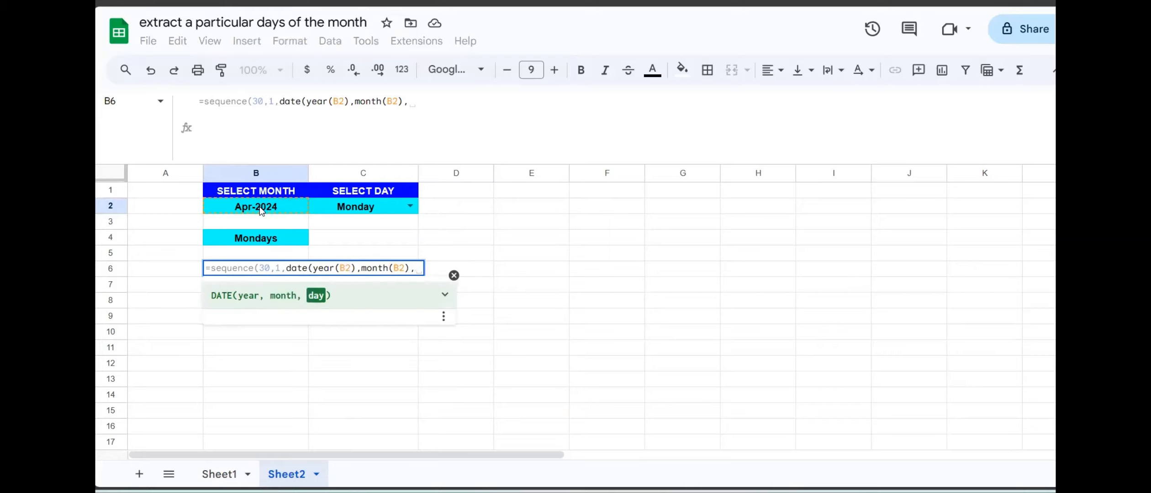
pyautogui.write('1')
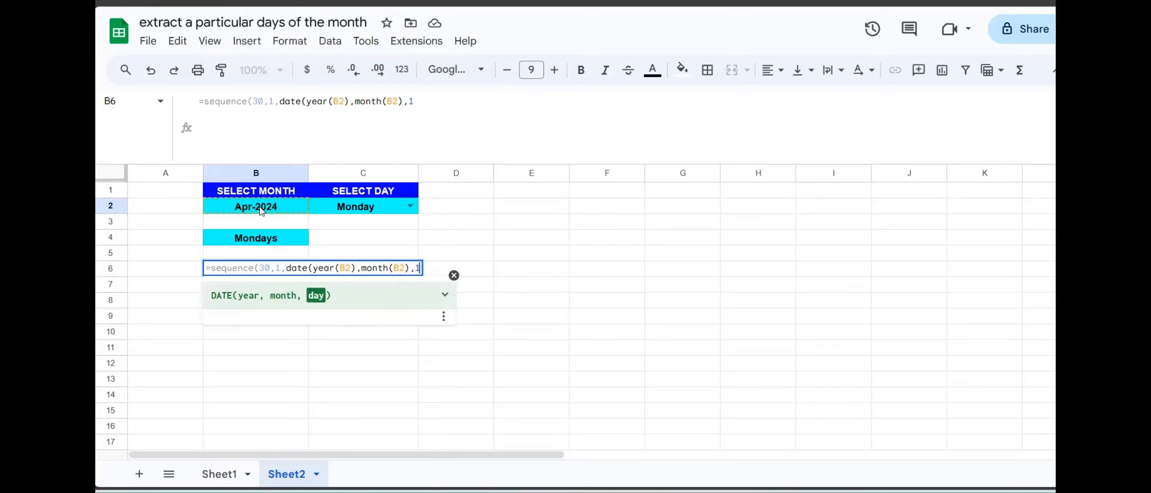
# Step: Append a step of 1 to the B6 formula, close it and enter it
pyautogui.write(')')
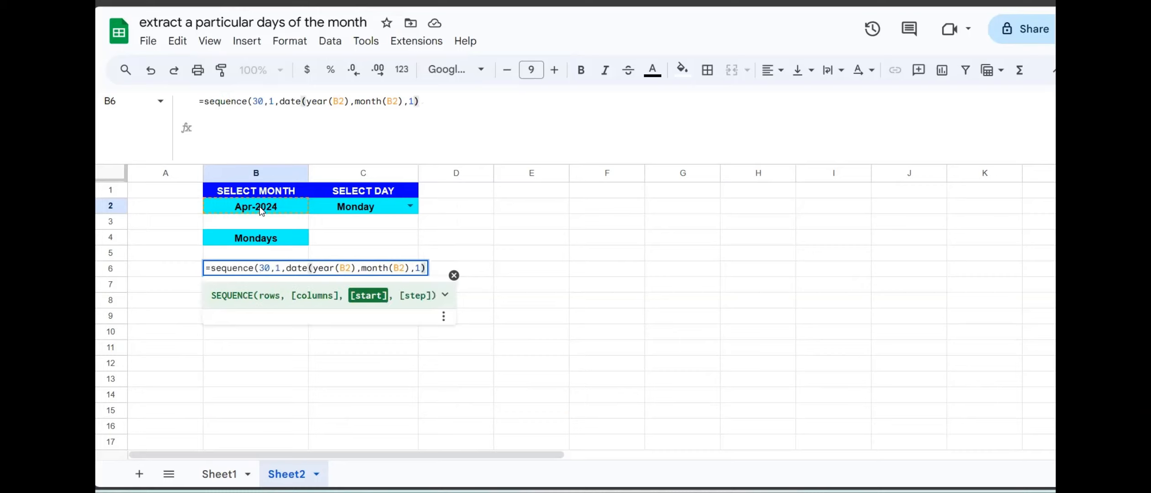
pyautogui.press('BackSpace')
pyautogui.write(',')
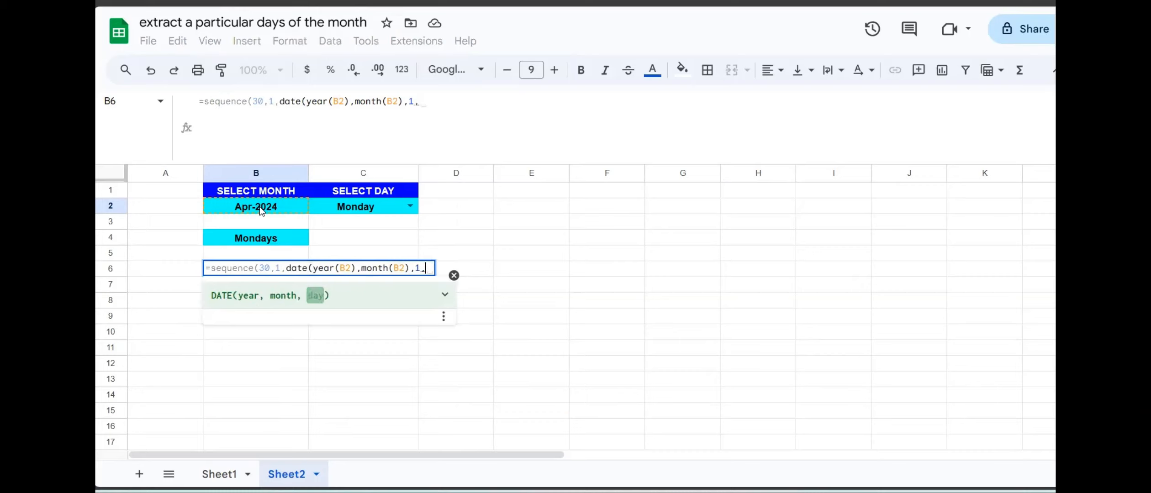
pyautogui.write('1')
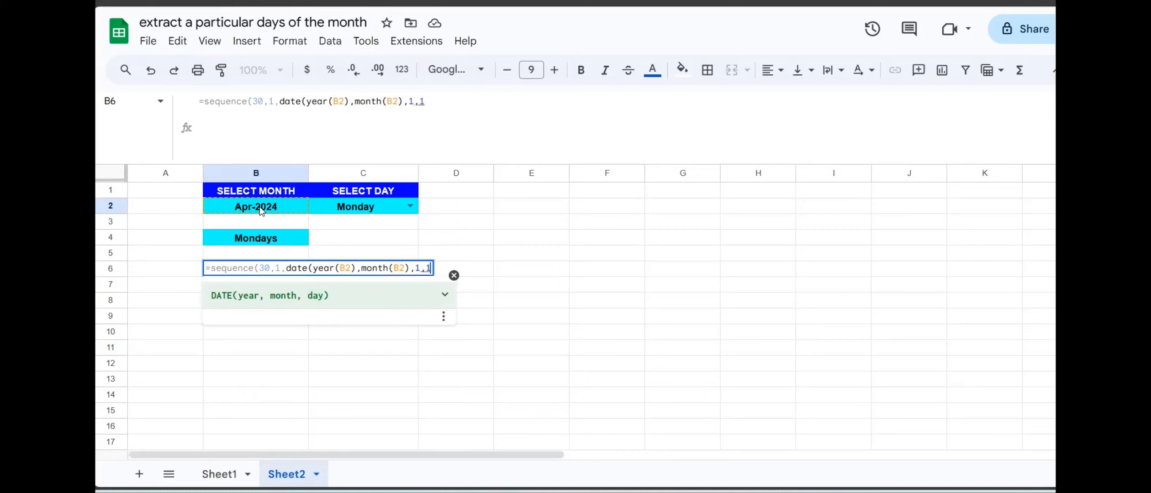
pyautogui.write(')')
pyautogui.press('Return')
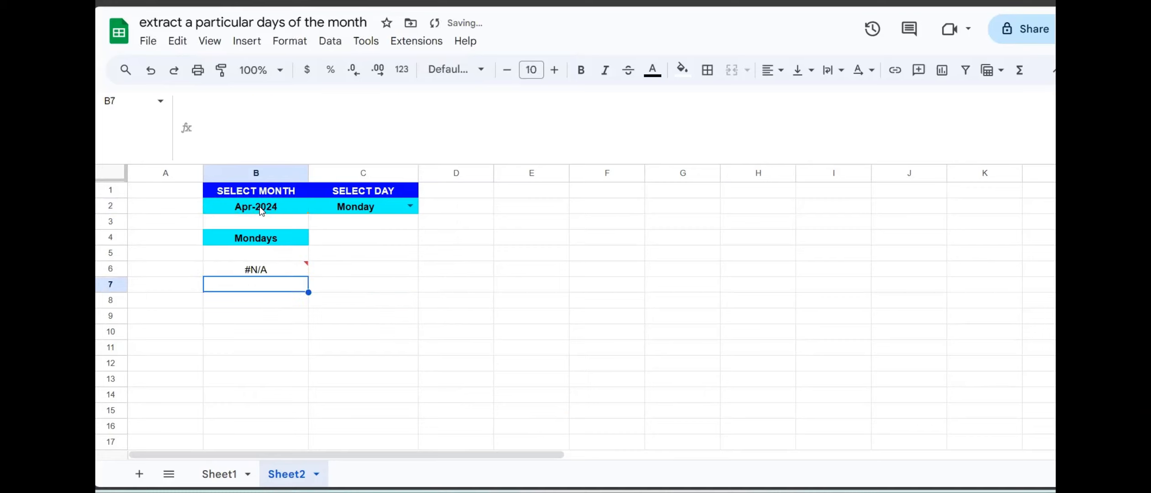
# Step: Correct the parentheses in the B6 formula so it reads =sequence(30,1,date(year(B2),month(B2),1),1)
pyautogui.click(289, 268)
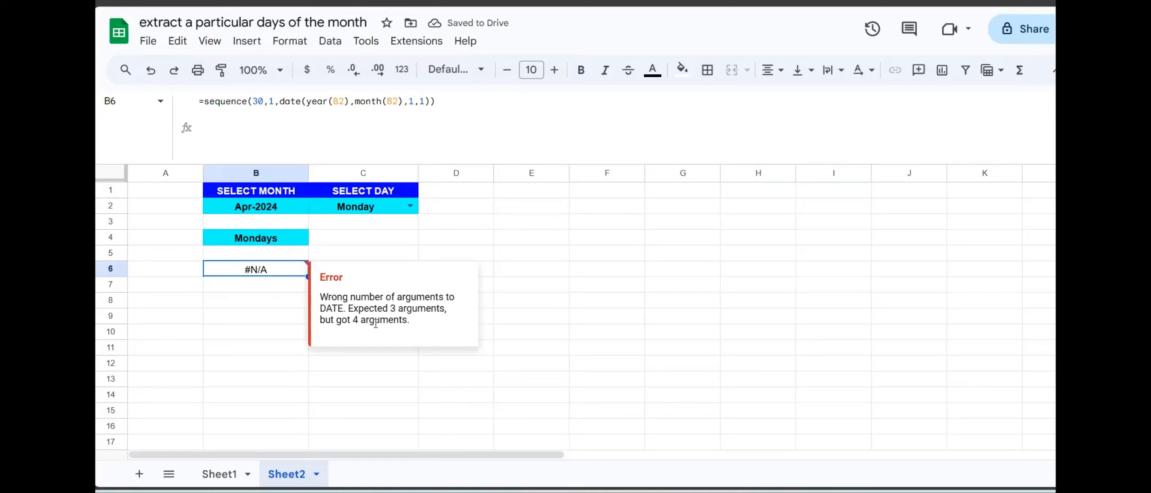
pyautogui.click(431, 101)
pyautogui.press('BackSpace')
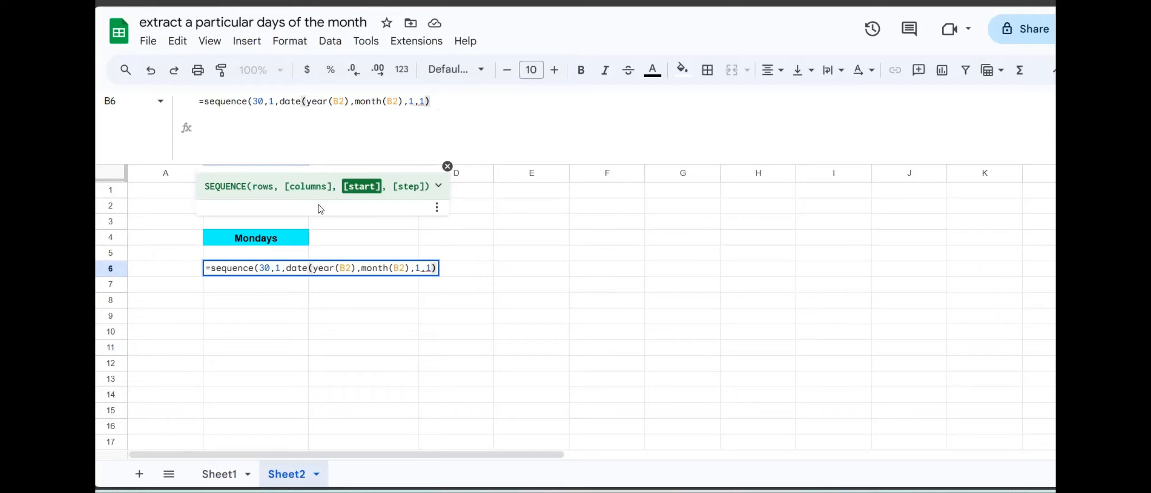
pyautogui.click(415, 101)
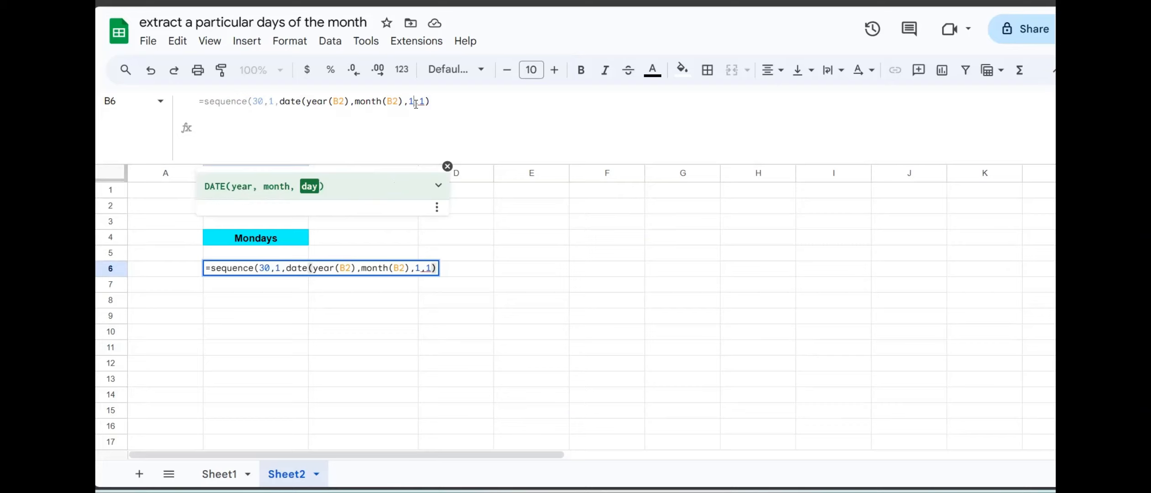
pyautogui.write(')')
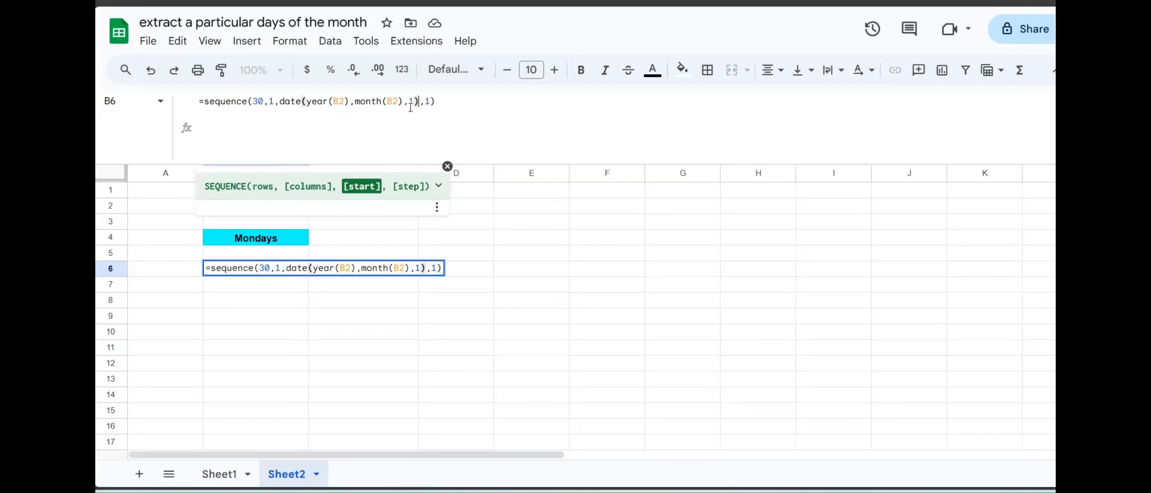
pyautogui.press('Return')
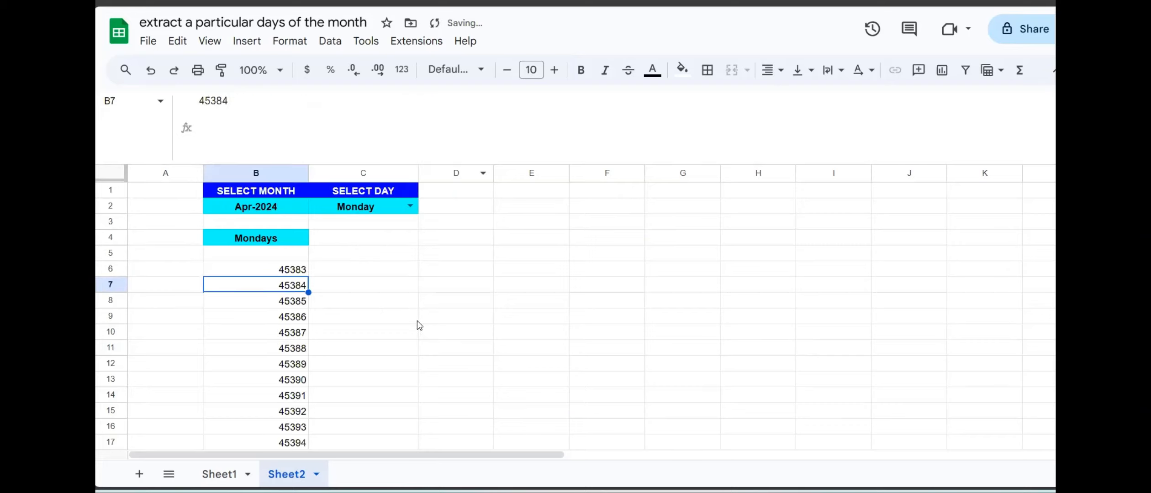
# Step: Format B6:B35 with the full weekday date format (Friday, September 26, 2008) and fit column B's width to its contents
pyautogui.click(400, 316)
pyautogui.click(292, 274)
pyautogui.hotkey('ctrl', 'shift', 'Down')
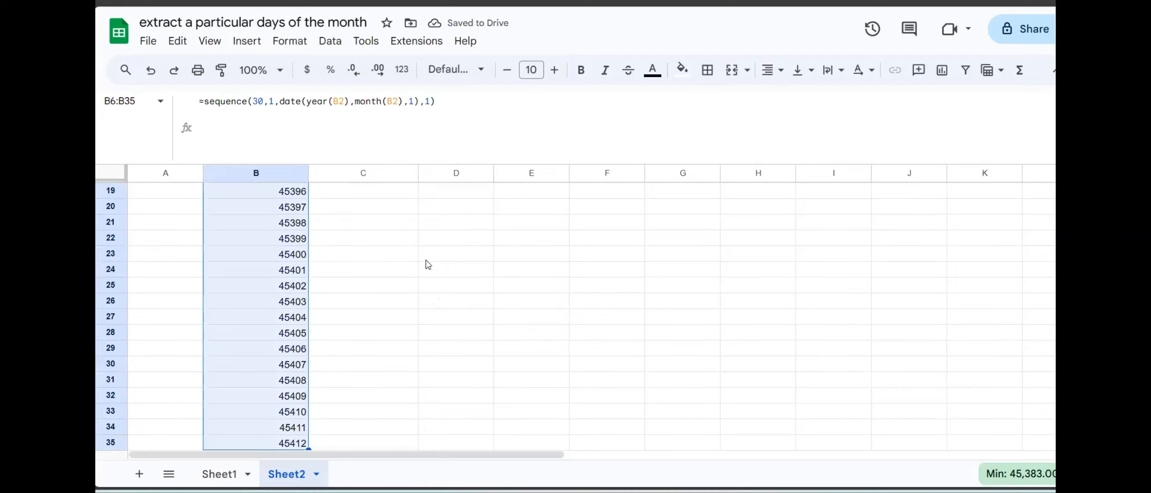
pyautogui.click(290, 41)
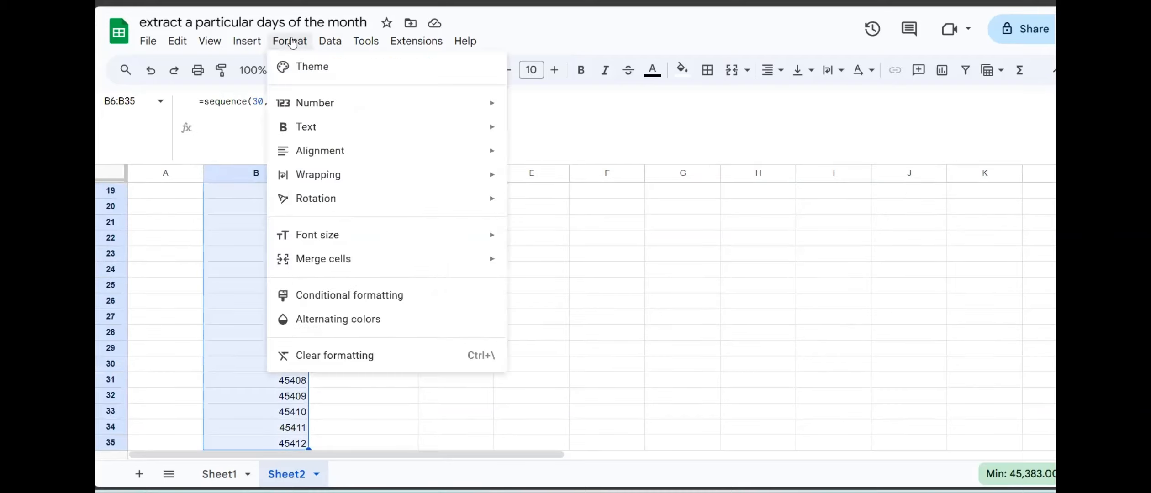
pyautogui.moveTo(318, 103)
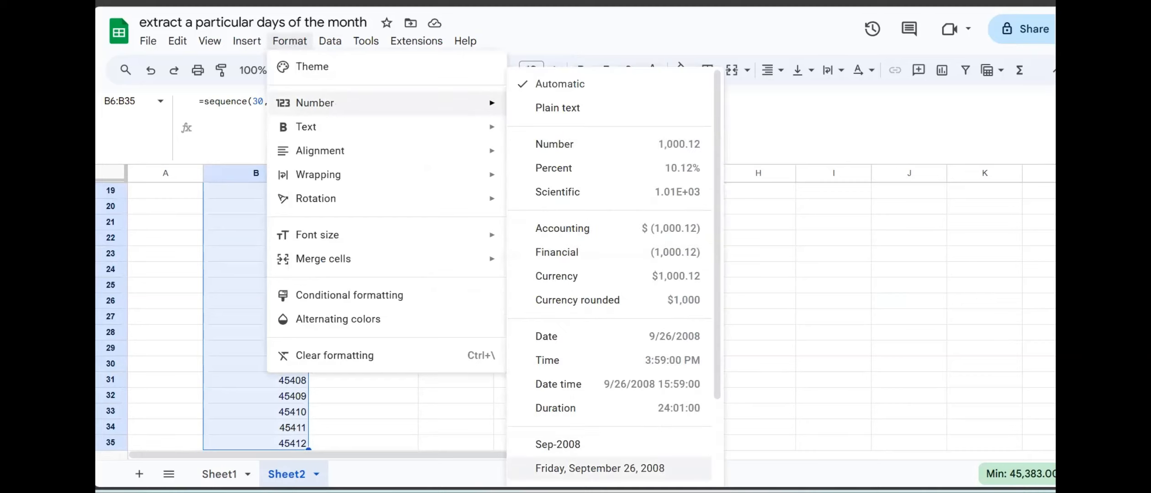
pyautogui.click(600, 468)
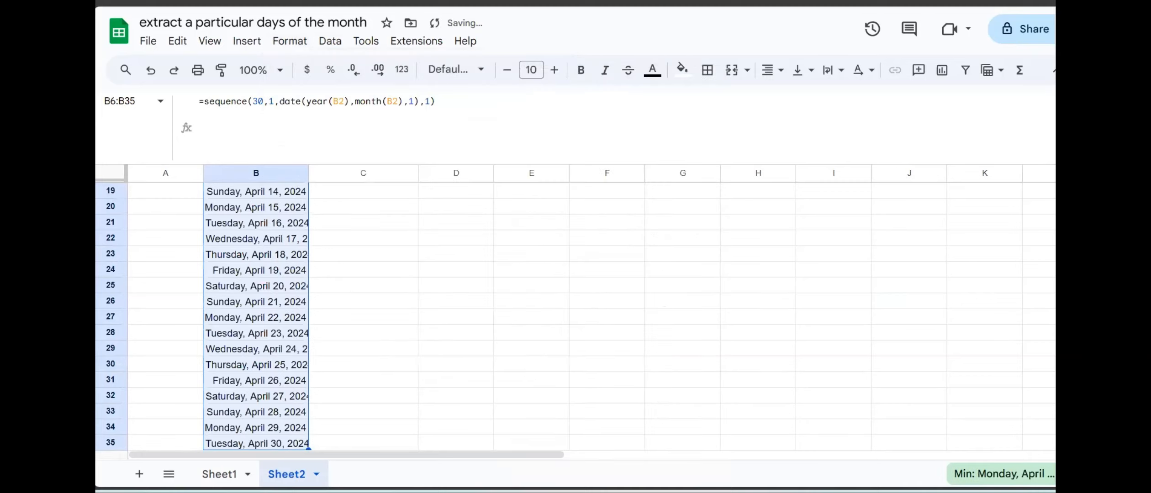
pyautogui.doubleClick(309, 173)
pyautogui.click(454, 240)
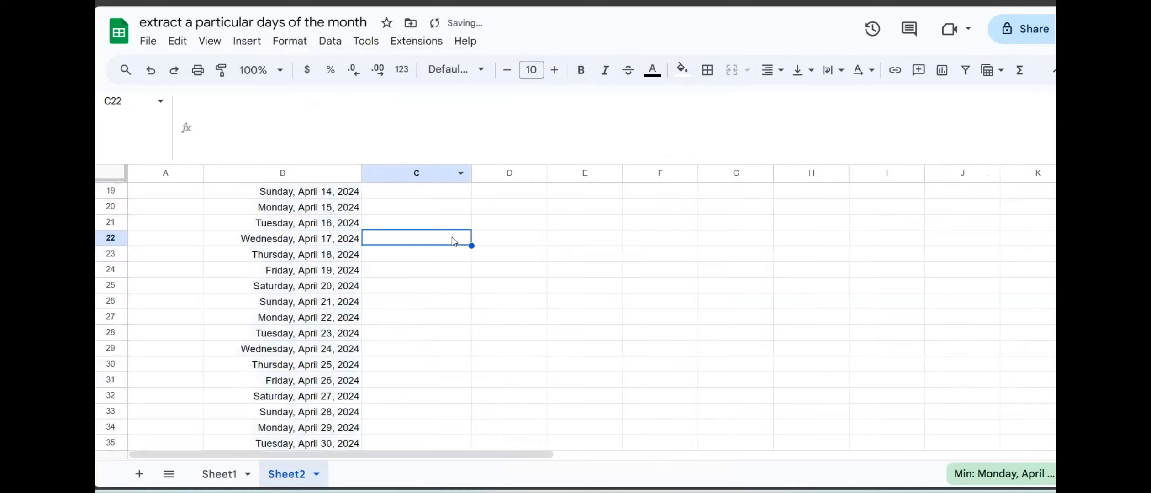
# Step: Review the generated dates in column B from B6 down to B35 and the formula in B6
pyautogui.press('Up')
pyautogui.press('Up')
pyautogui.press('Up')
pyautogui.press('Up')
pyautogui.press('Up')
pyautogui.press('Up')
pyautogui.press('Up')
pyautogui.press('Up')
pyautogui.press('Up')
pyautogui.press('Up')
pyautogui.press('Up')
pyautogui.press('Up')
pyautogui.press('Up')
pyautogui.press('Up')
pyautogui.press('Up')
pyautogui.press('Up')
pyautogui.press('Up')
pyautogui.press('Up')
pyautogui.press('Up')
pyautogui.press('Up')
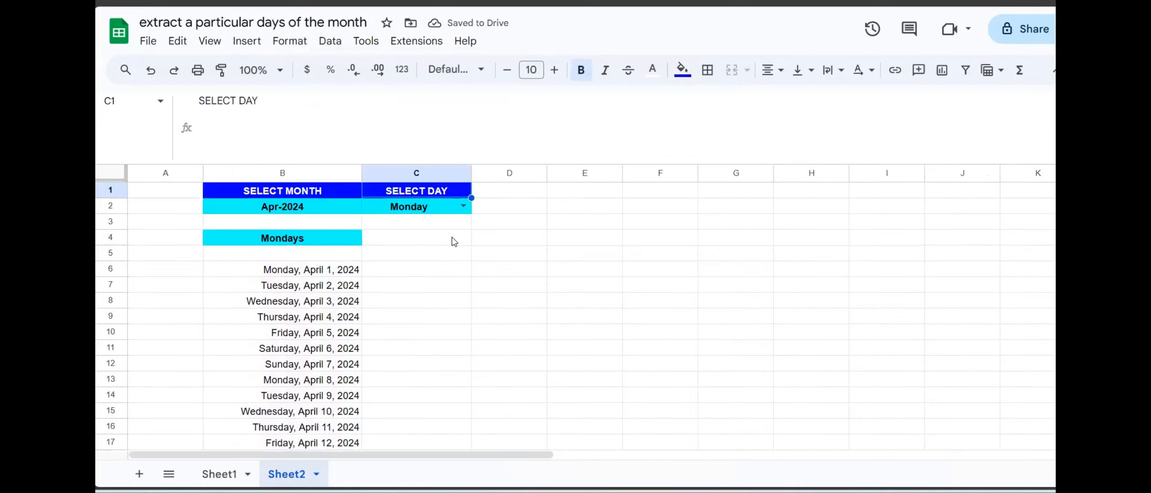
pyautogui.press('Down')
pyautogui.press('Down')
pyautogui.press('Down')
pyautogui.press('Down')
pyautogui.press('Down')
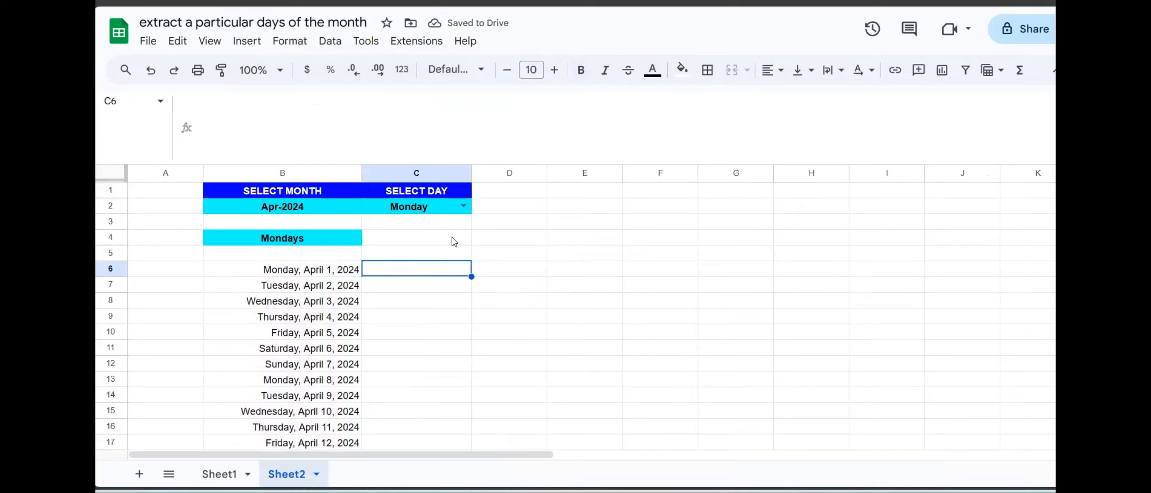
pyautogui.press('Left')
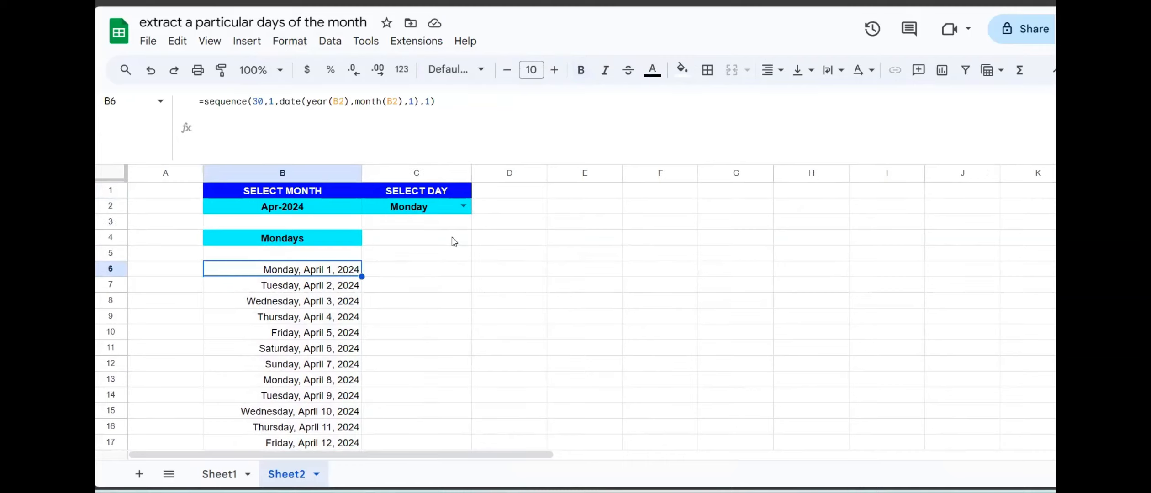
pyautogui.press('Down')
pyautogui.press('Down')
pyautogui.press('Down')
pyautogui.press('Down')
pyautogui.press('Down')
pyautogui.press('Down')
pyautogui.press('Down')
pyautogui.press('Down')
pyautogui.press('Down')
pyautogui.press('Down')
pyautogui.press('Down')
pyautogui.press('Down')
pyautogui.press('Down')
pyautogui.press('Down')
pyautogui.press('Down')
pyautogui.press('Down')
pyautogui.press('Down')
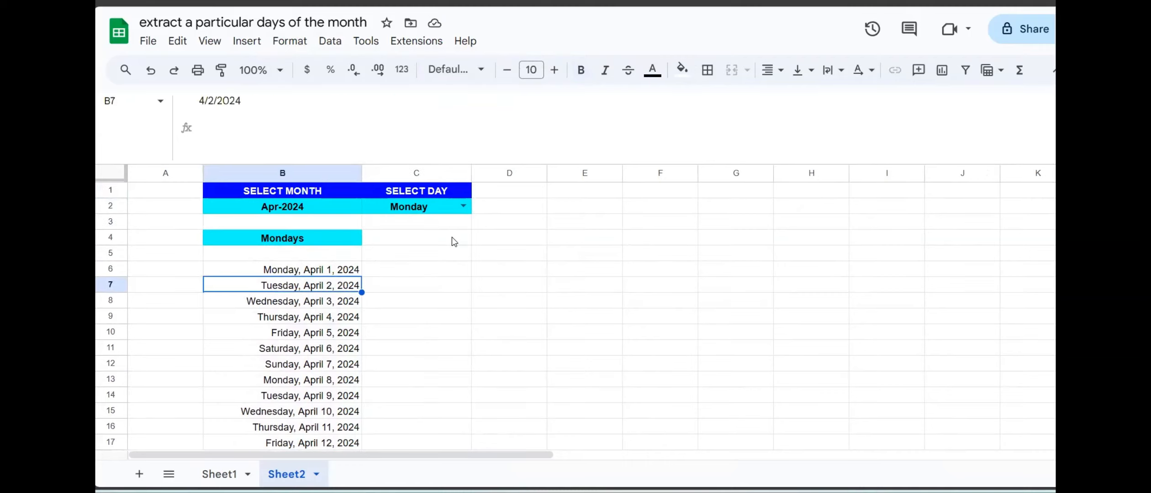
pyautogui.press('Down')
pyautogui.press('Down')
pyautogui.press('Down')
pyautogui.press('Down')
pyautogui.press('Down')
pyautogui.press('Down')
pyautogui.press('Down')
pyautogui.press('Down')
pyautogui.press('Down')
pyautogui.press('Down')
pyautogui.press('Down')
pyautogui.press('Down')
pyautogui.press('Down')
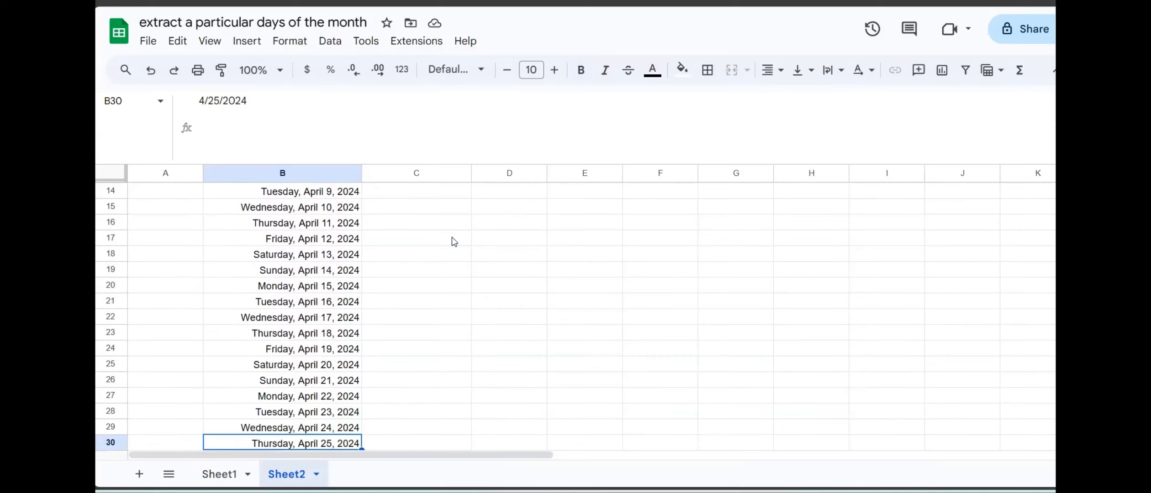
pyautogui.press('Up')
pyautogui.press('Up')
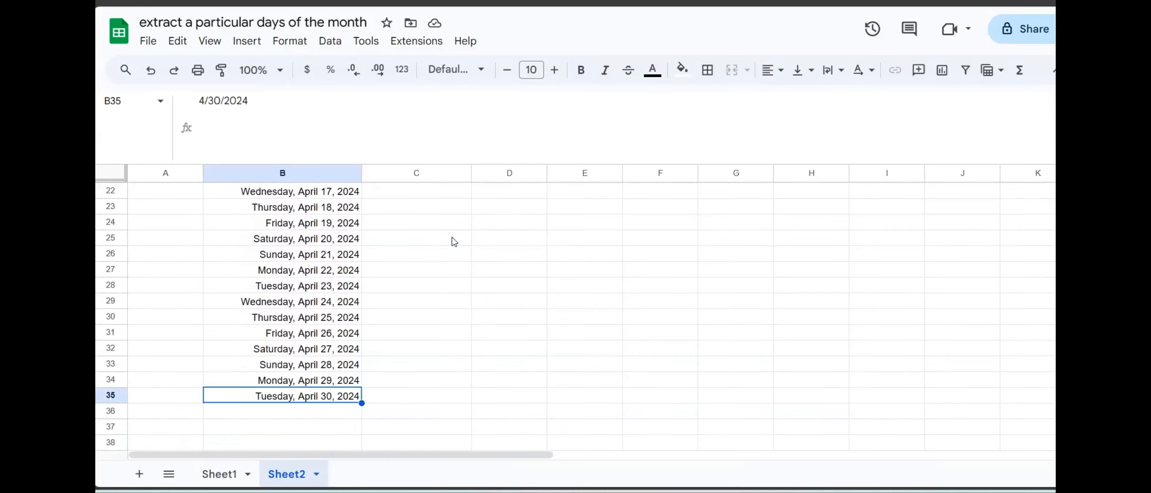
pyautogui.press('Up')
pyautogui.press('Up')
pyautogui.press('Up')
pyautogui.press('Up')
pyautogui.press('Up')
pyautogui.press('Up')
pyautogui.press('Up')
pyautogui.press('Up')
pyautogui.press('Up')
pyautogui.press('Up')
pyautogui.press('Up')
pyautogui.press('Up')
pyautogui.press('Up')
pyautogui.press('Up')
pyautogui.press('Up')
pyautogui.press('Up')
pyautogui.press('Up')
pyautogui.press('Up')
pyautogui.press('Up')
pyautogui.press('Up')
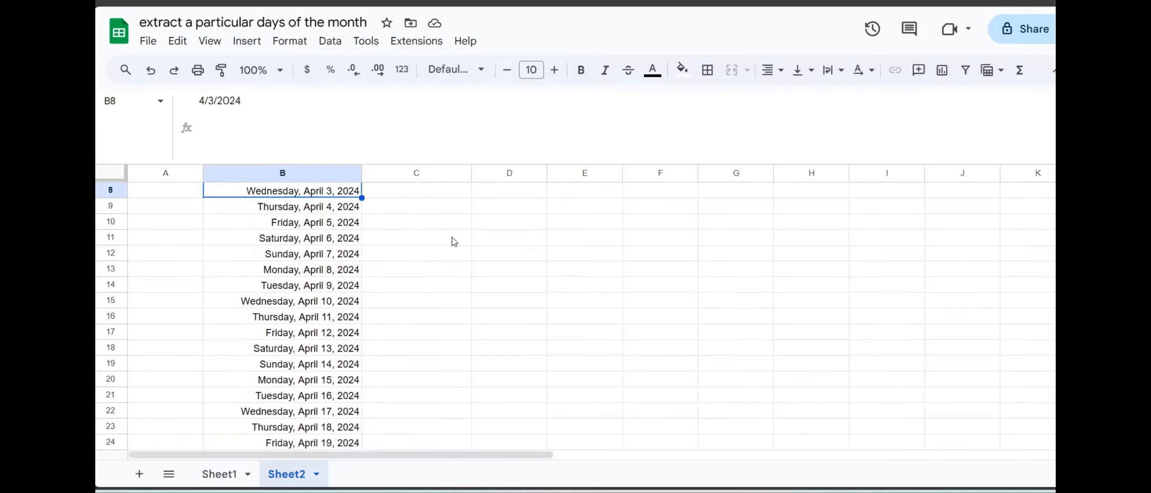
pyautogui.press('Down')
pyautogui.press('Down')
pyautogui.press('Down')
pyautogui.press('Down')
pyautogui.press('Down')
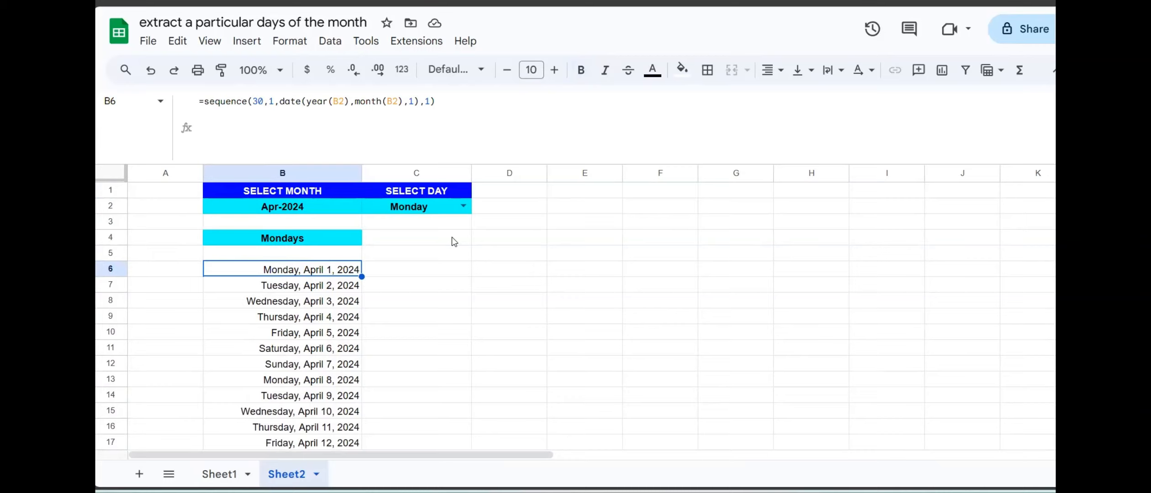
pyautogui.click(523, 274)
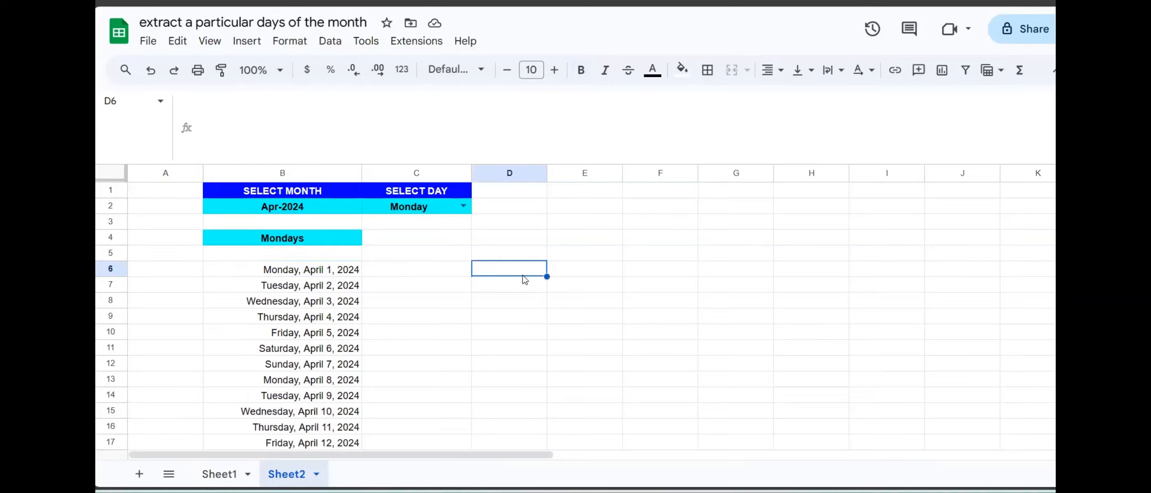
pyautogui.click(288, 286)
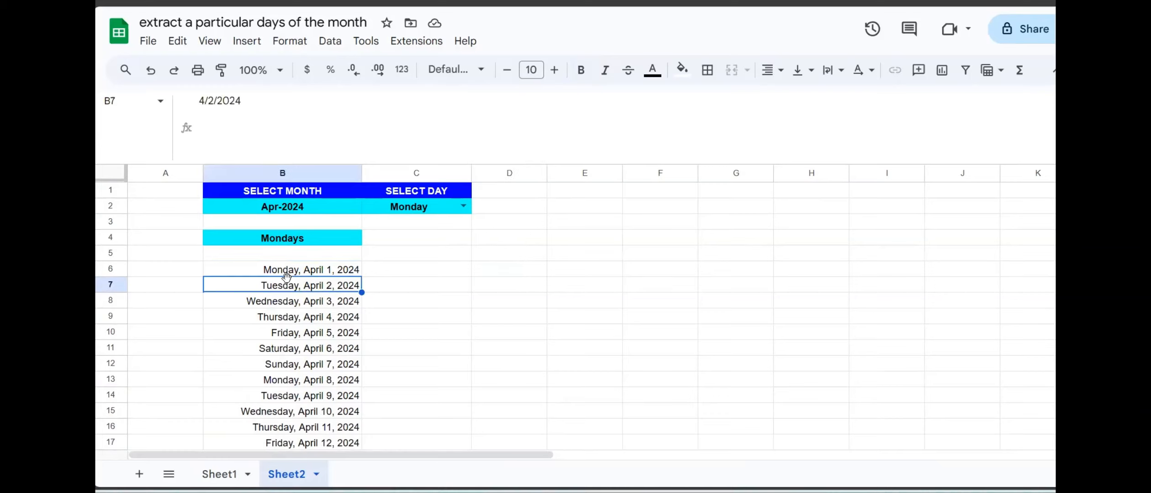
pyautogui.click(329, 273)
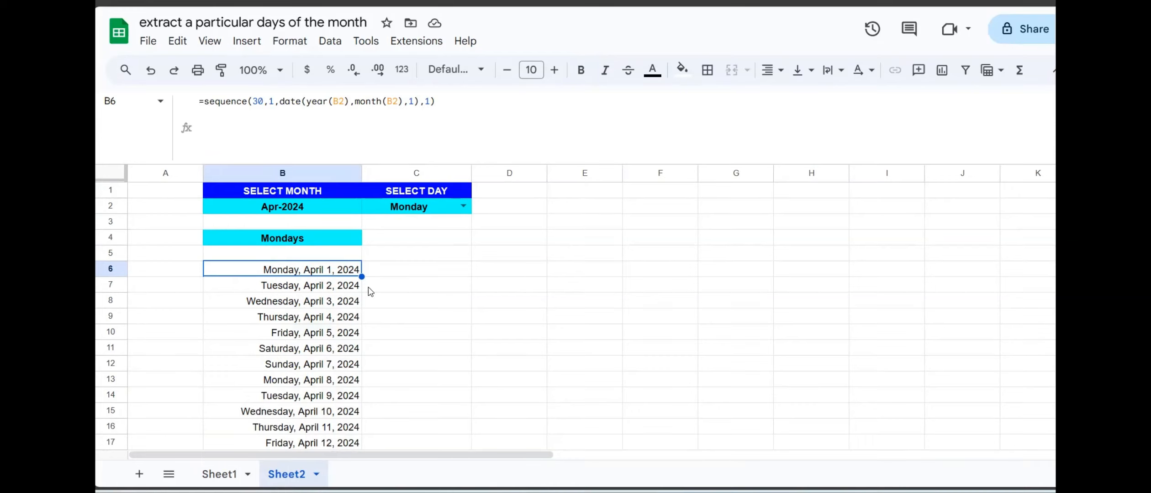
# Step: Enter =weekday(B6) in D6 and fill the formula down to D12
pyautogui.click(514, 274)
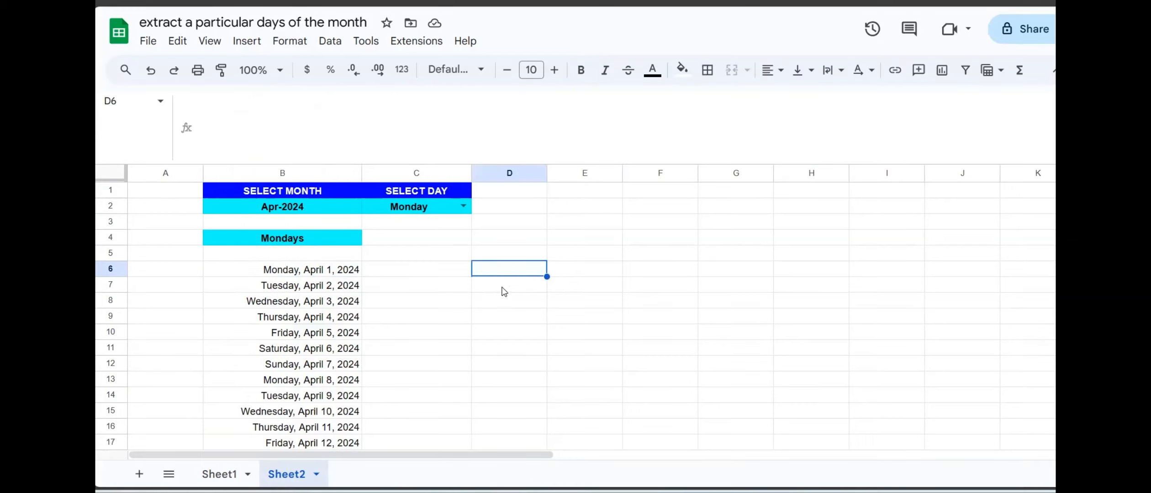
pyautogui.write('=wee')
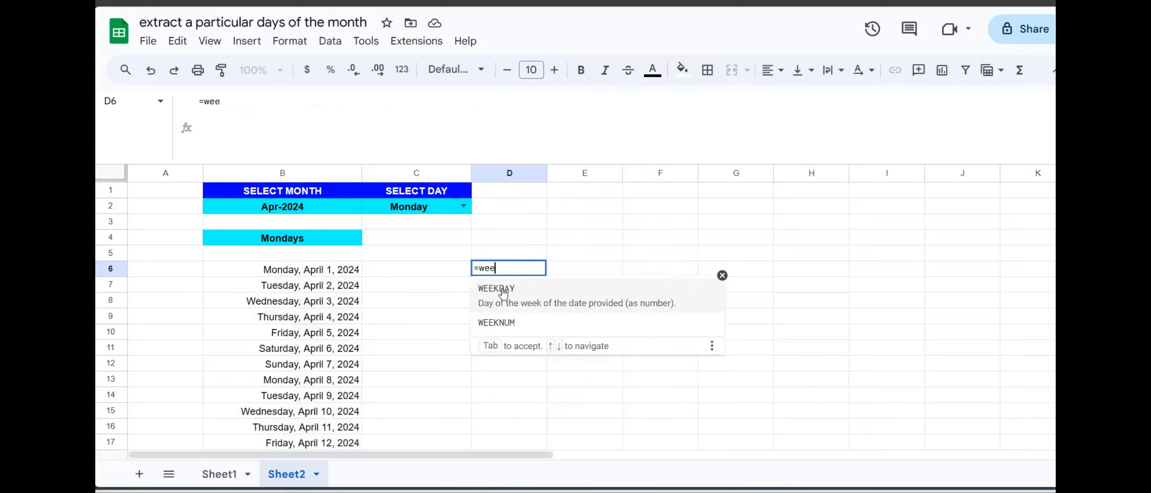
pyautogui.write('kday(')
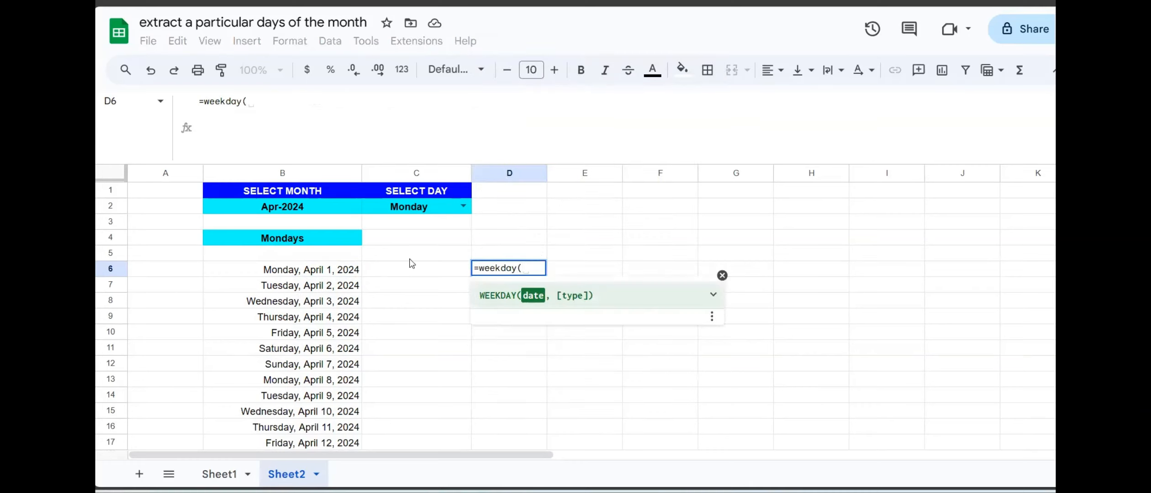
pyautogui.click(296, 275)
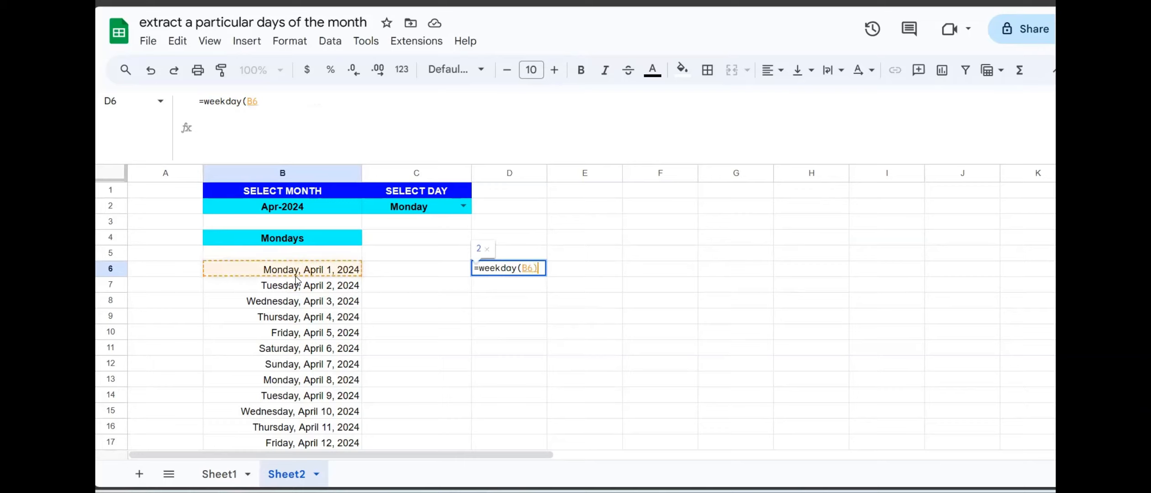
pyautogui.press('Return')
pyautogui.click(494, 271)
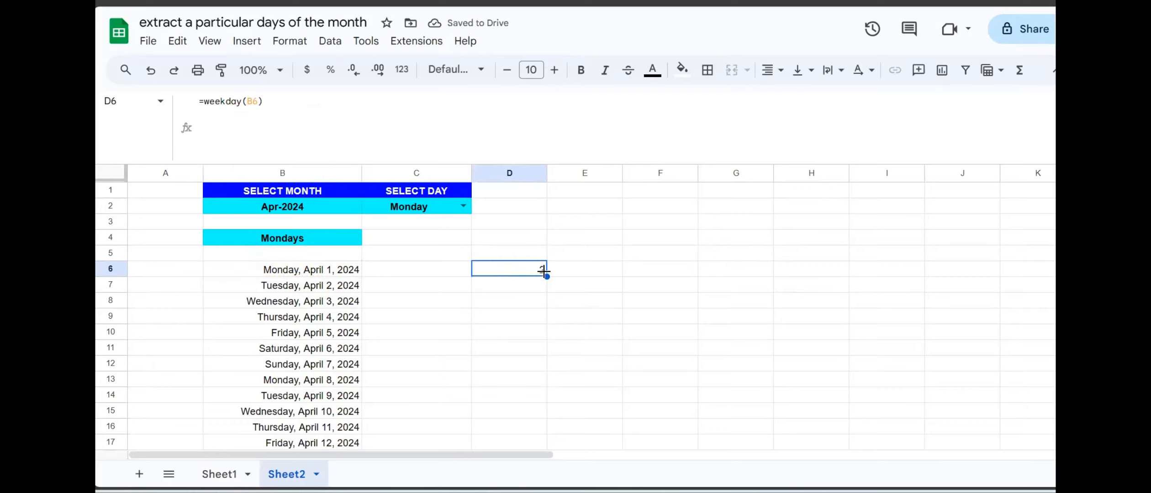
pyautogui.moveTo(547, 276); pyautogui.dragTo(545, 365)
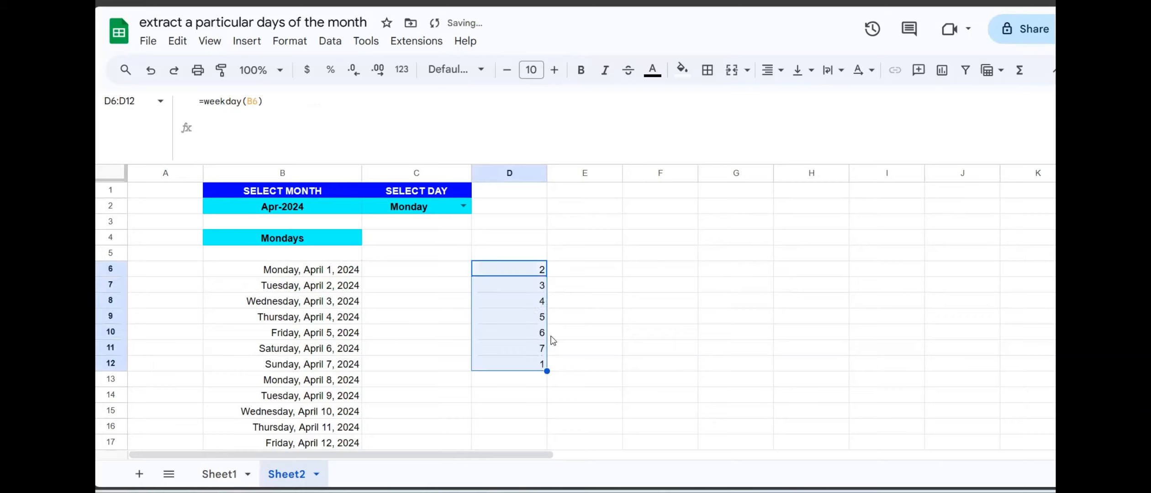
# Step: Compare the weekday numbers in D6:D12 with the matching dates in column B
pyautogui.click(532, 290)
pyautogui.click(314, 285)
pyautogui.click(535, 289)
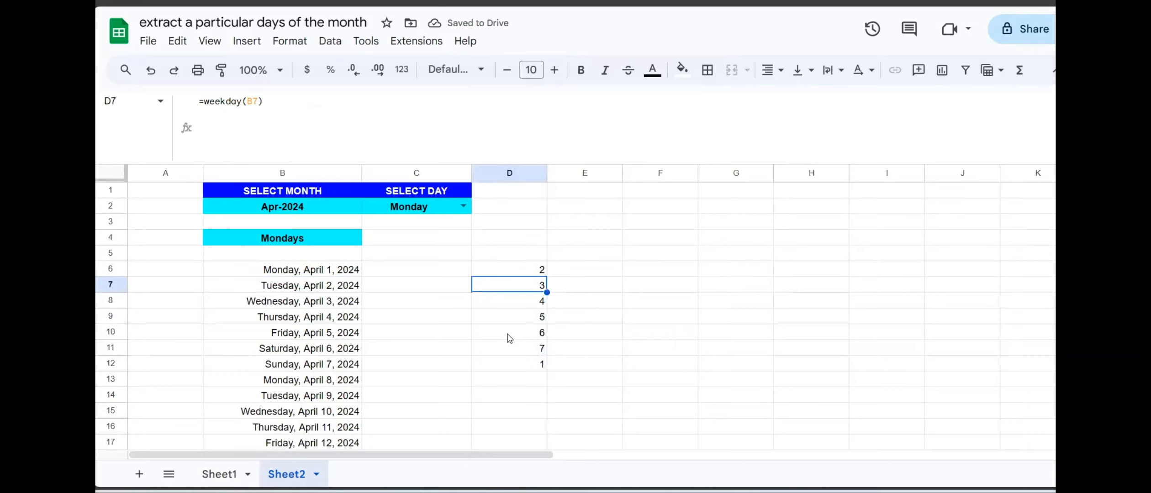
pyautogui.click(297, 305)
pyautogui.click(541, 302)
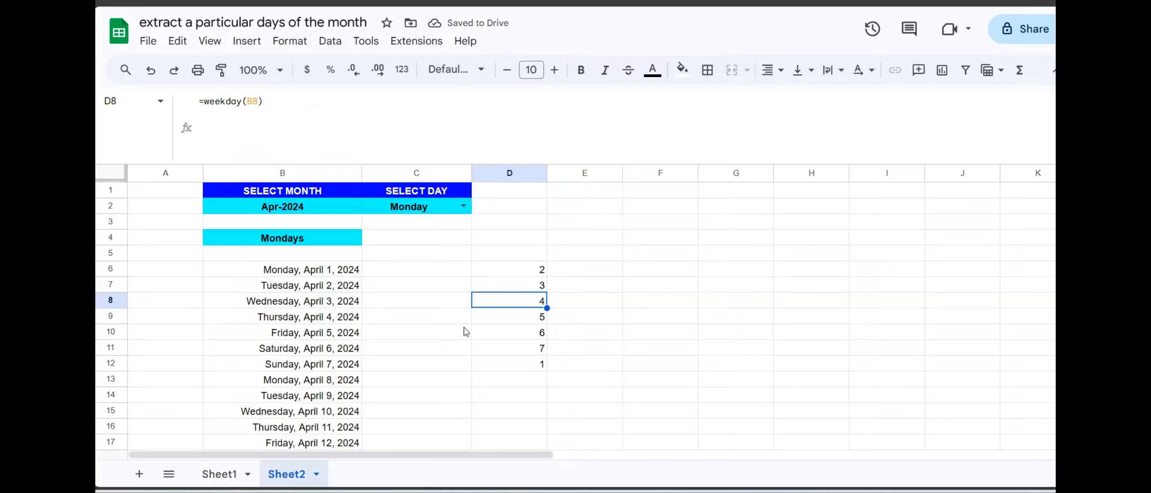
pyautogui.click(512, 334)
pyautogui.click(526, 379)
pyautogui.click(530, 269)
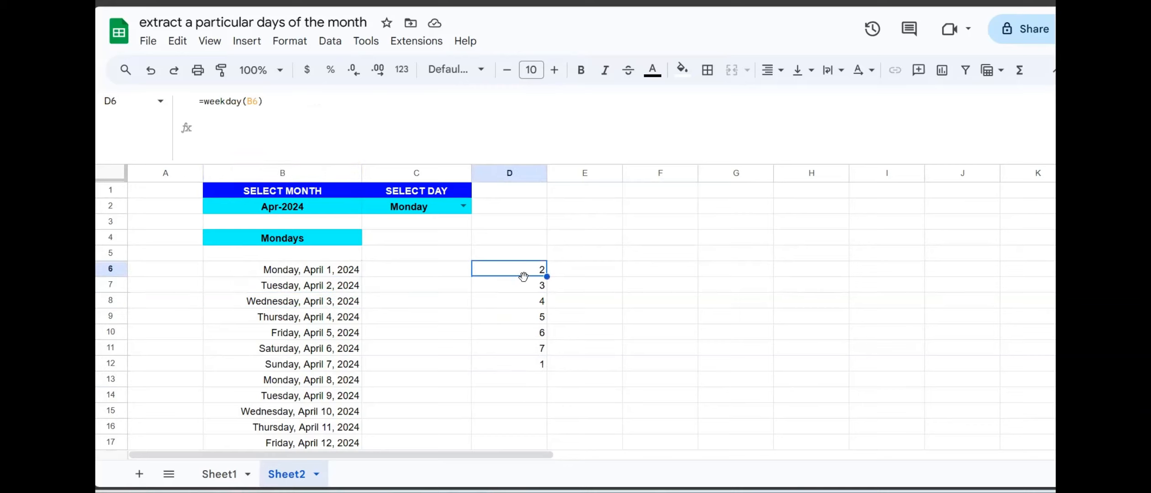
pyautogui.click(318, 269)
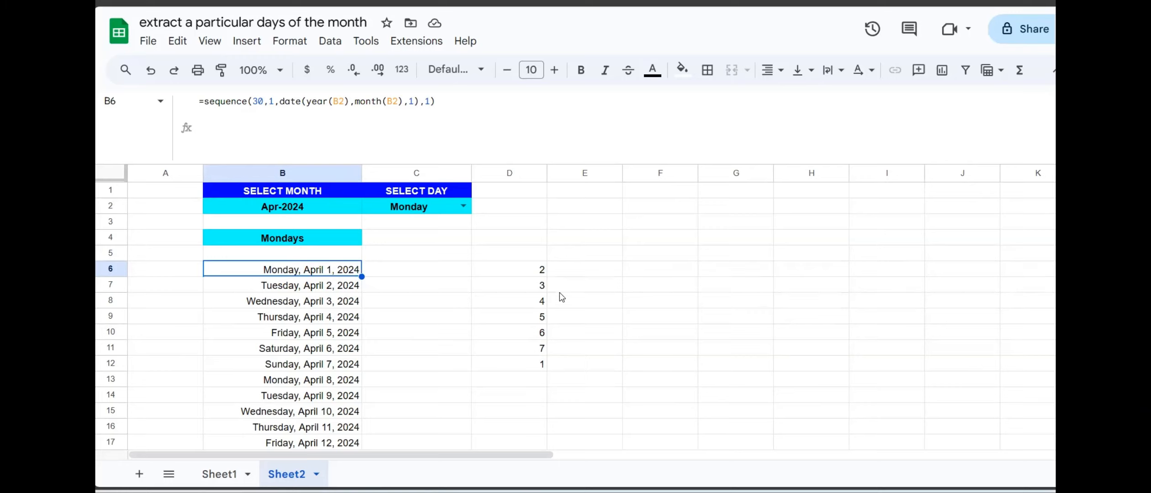
pyautogui.click(537, 290)
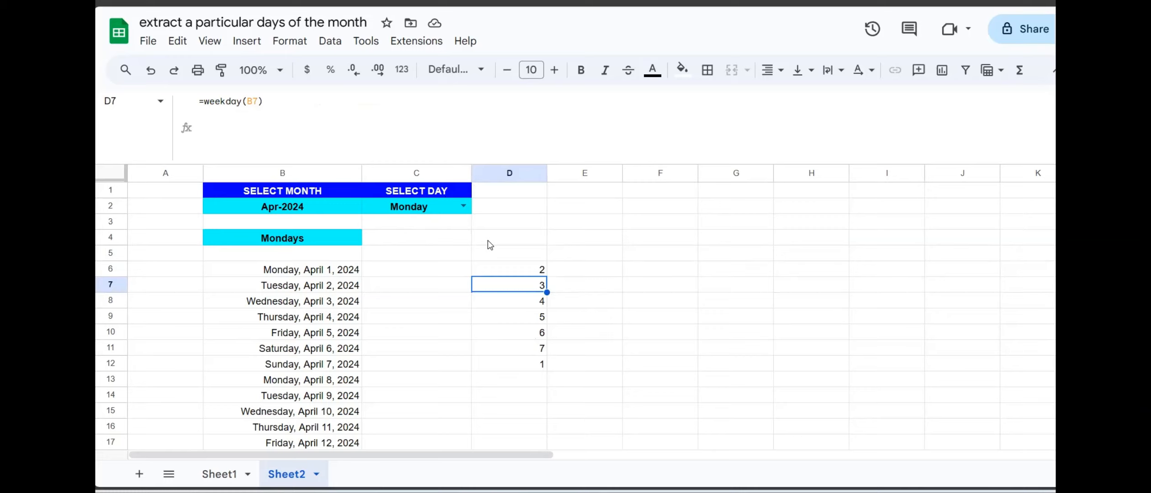
pyautogui.click(345, 274)
pyautogui.click(537, 273)
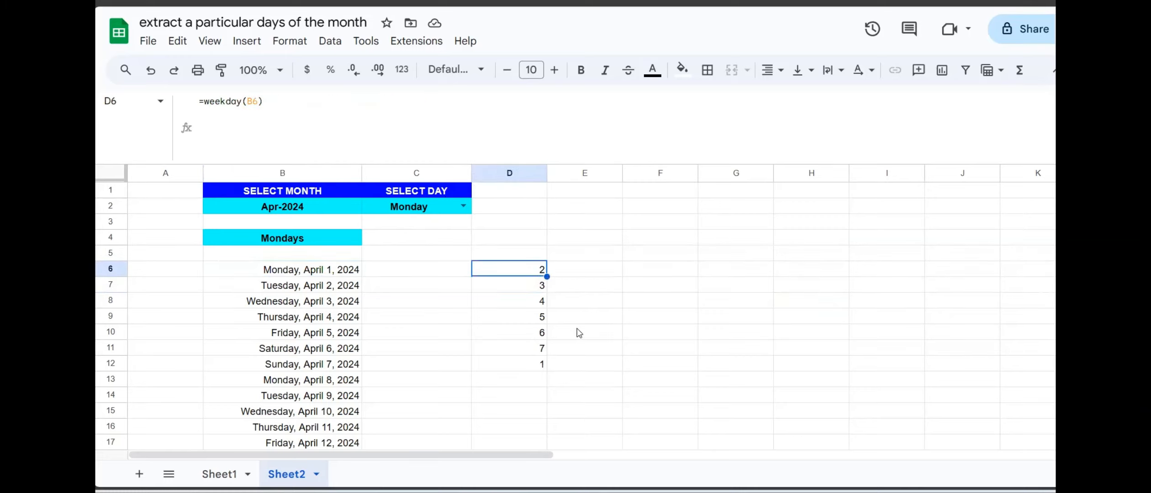
# Step: Clear the test WEEKDAY formulas from D6 and from D7:D15
pyautogui.press('Delete')
pyautogui.click(671, 238)
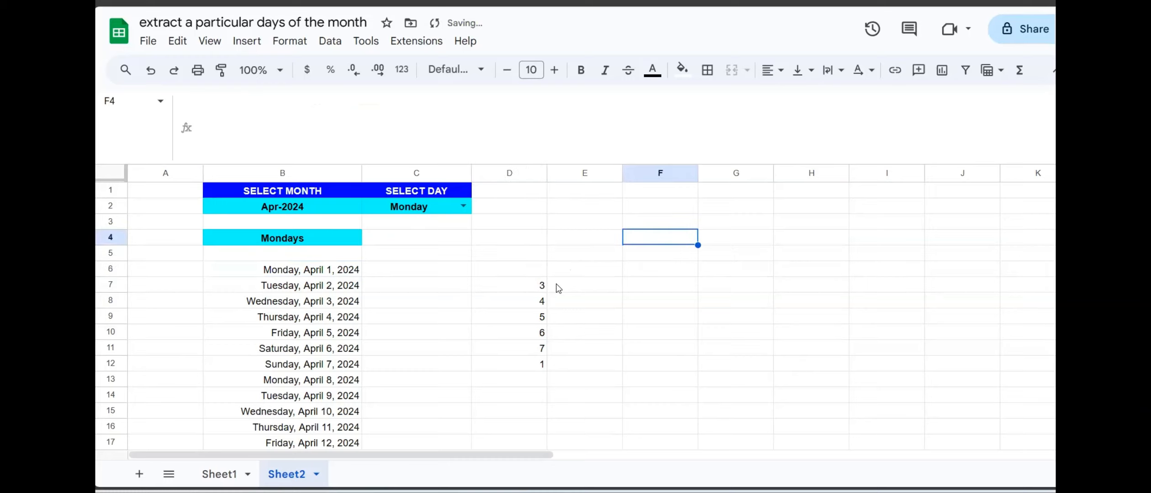
pyautogui.moveTo(544, 284); pyautogui.dragTo(542, 413)
pyautogui.press('Delete')
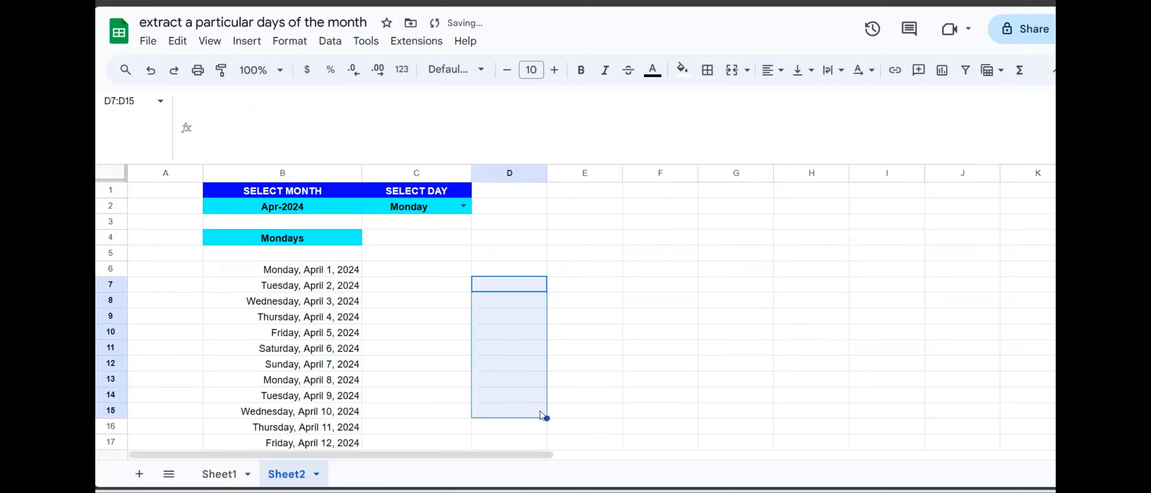
# Step: Start a FILTER formula in D6 with B6:B35 as its range: =filter(B6:B35,
pyautogui.click(509, 274)
pyautogui.write('=filtwe')
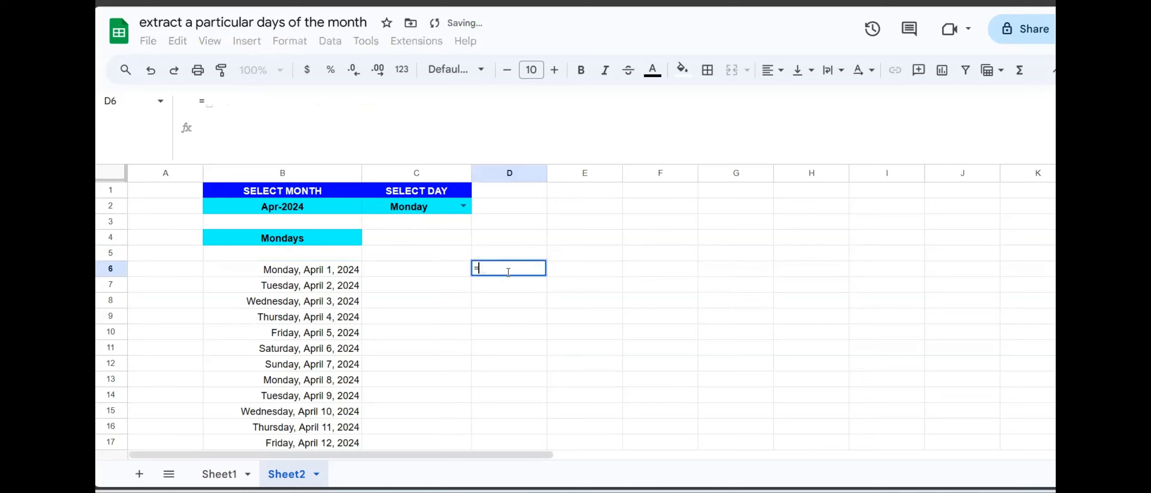
pyautogui.press('BackSpace')
pyautogui.press('BackSpace')
pyautogui.write('er')
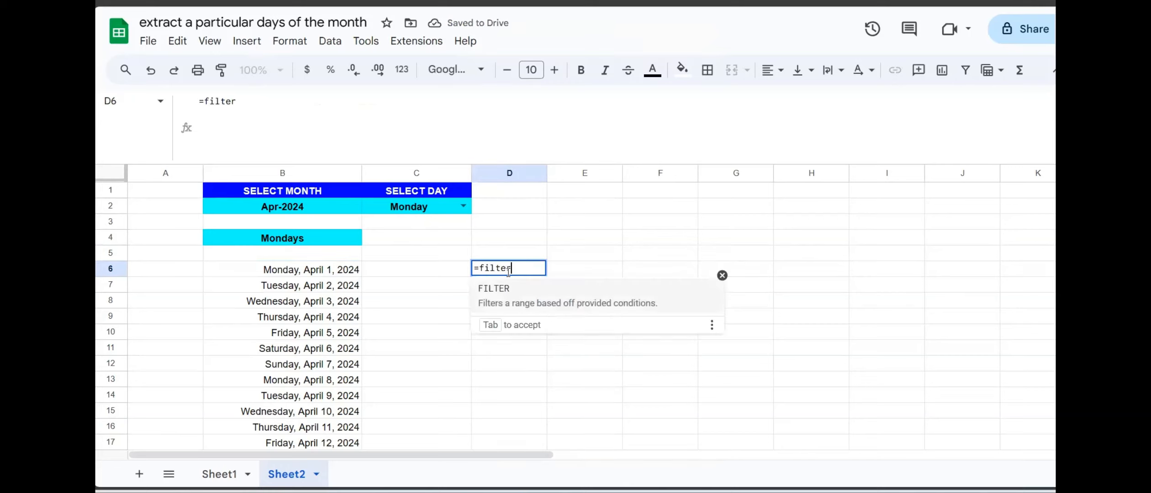
pyautogui.write('(')
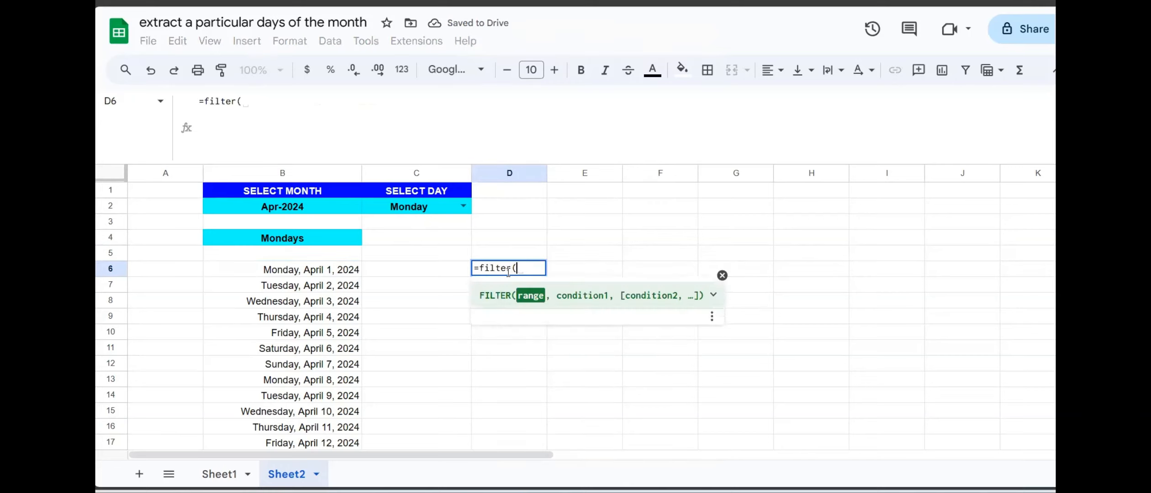
pyautogui.click(350, 276)
pyautogui.hotkey('ctrl', 'shift', 'Down')
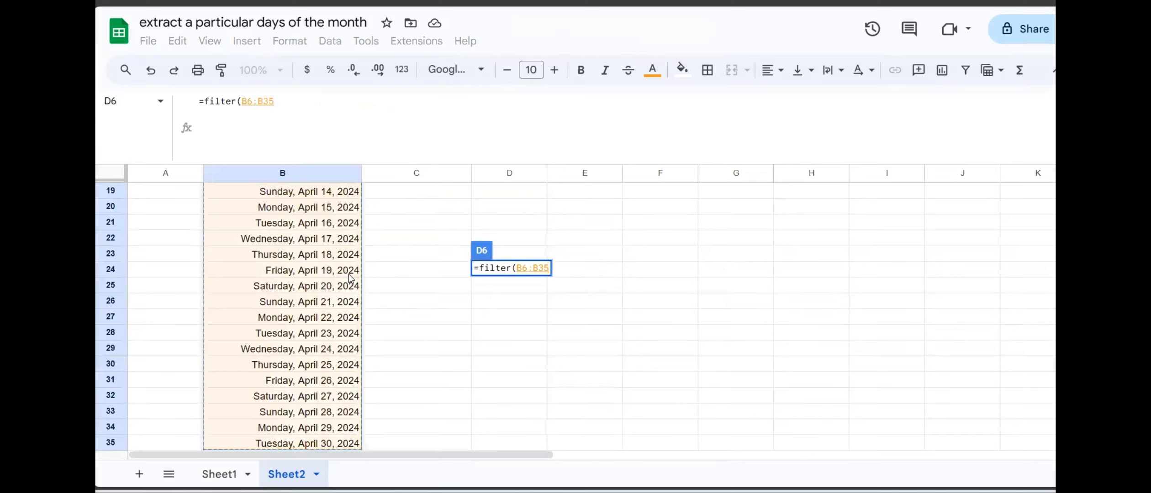
pyautogui.write(',')
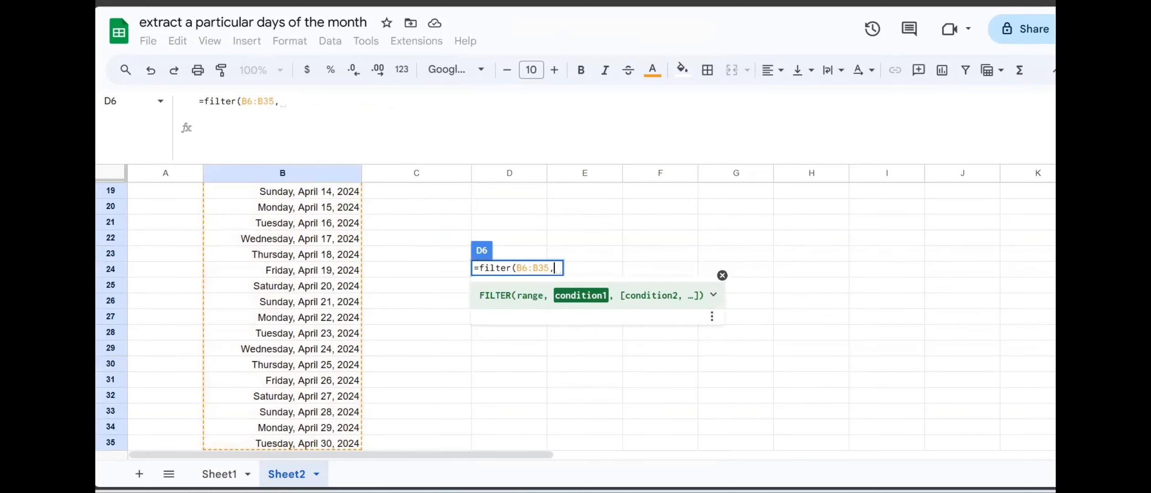
pyautogui.scroll(6, 501, 442)
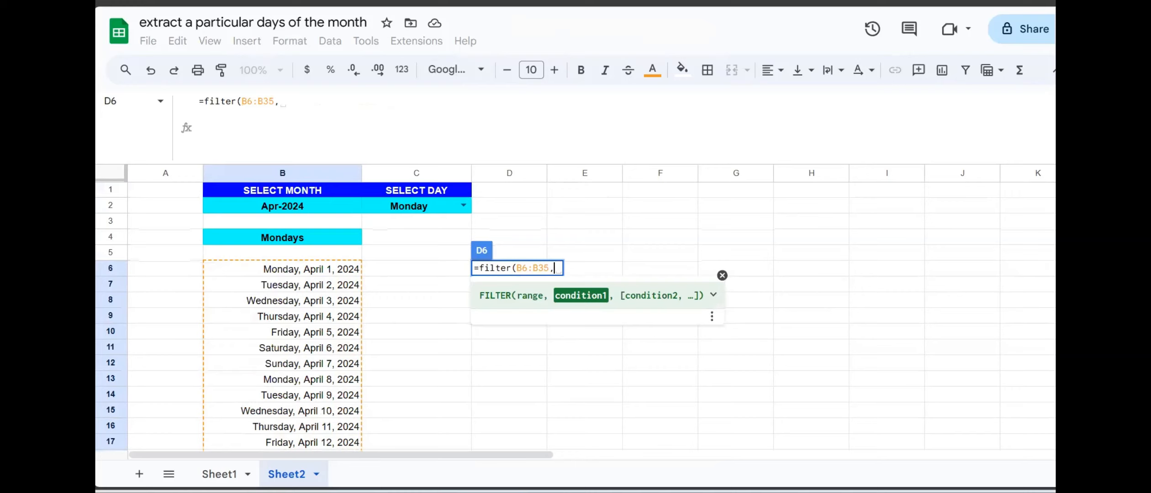
pyautogui.click(331, 275)
pyautogui.scroll(-2, 332, 274)
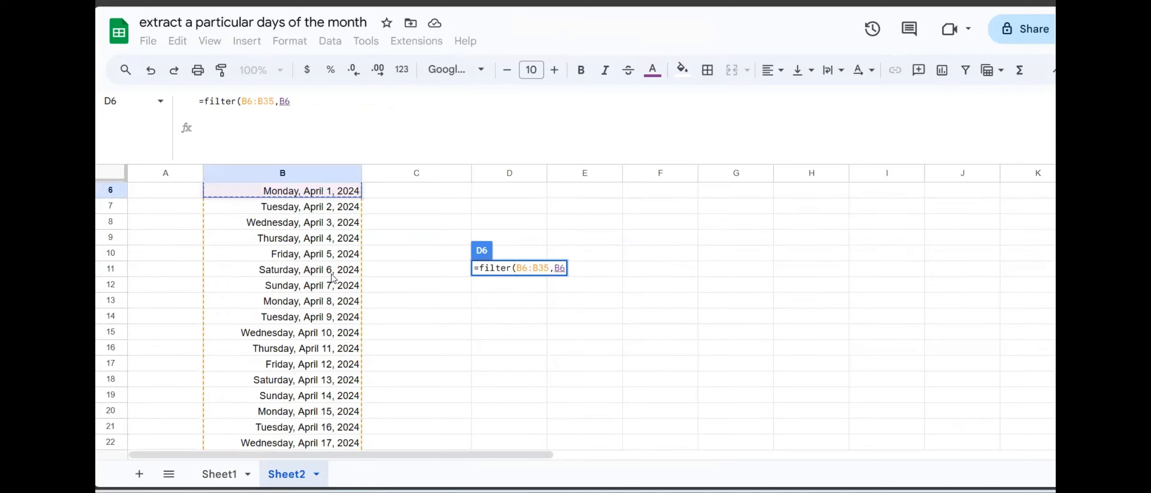
pyautogui.press('BackSpace')
pyautogui.press('BackSpace')
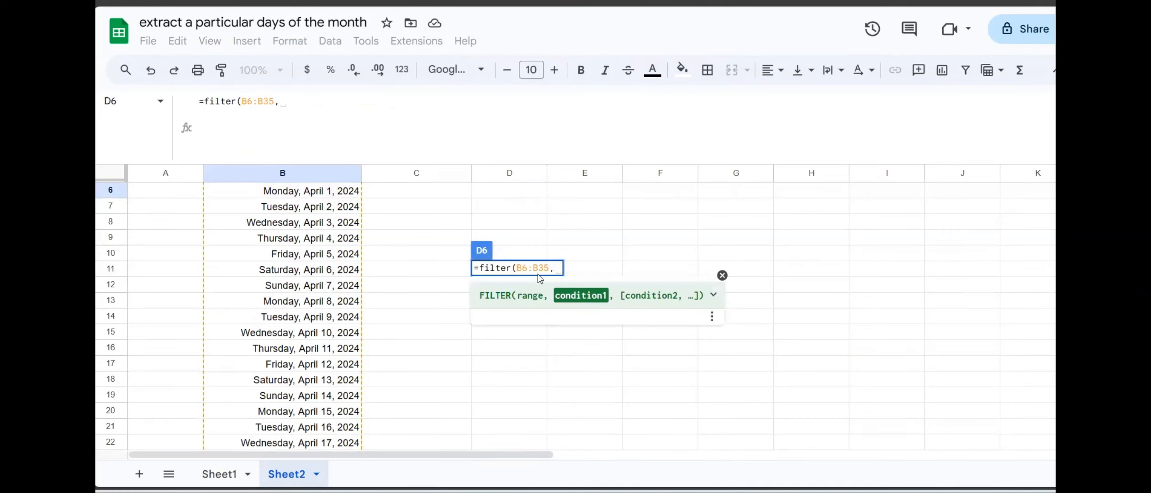
# Step: Repeat the range B6:B35 as the condition argument of the FILTER formula in D6
pyautogui.moveTo(549, 268); pyautogui.dragTo(516, 267)
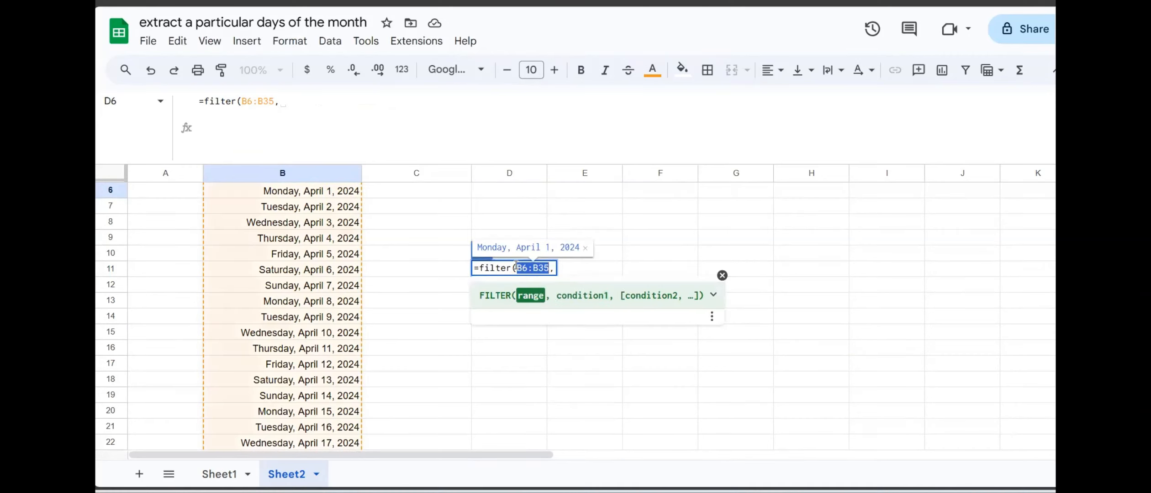
pyautogui.hotkey('ctrl', 'c')
pyautogui.click(556, 269)
pyautogui.hotkey('ctrl', 'v')
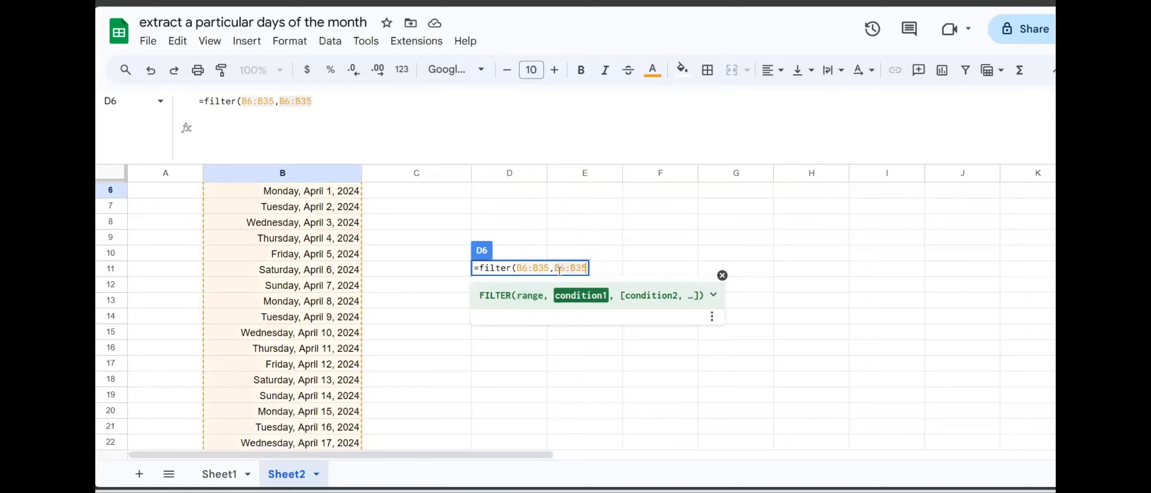
pyautogui.write('=')
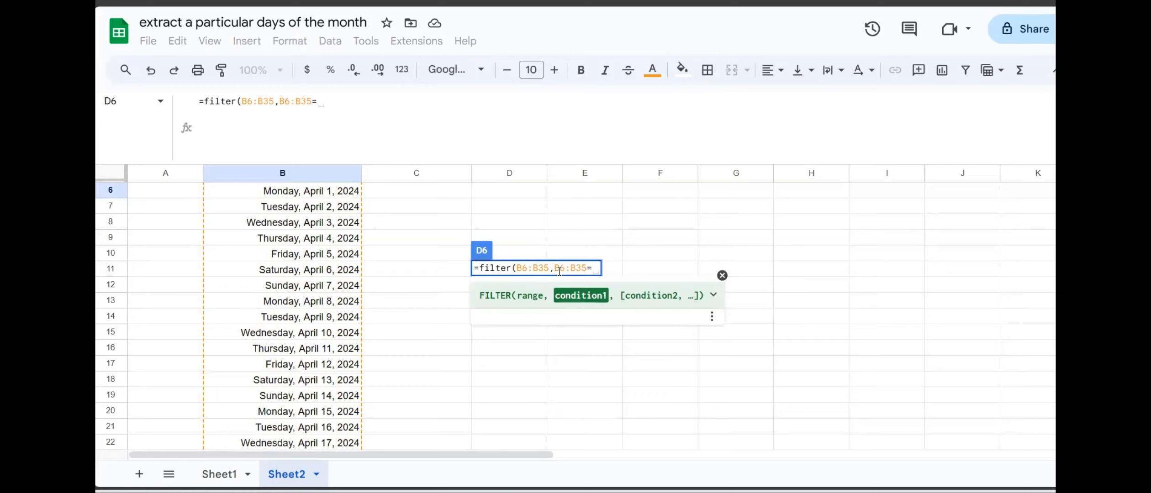
pyautogui.write('we')
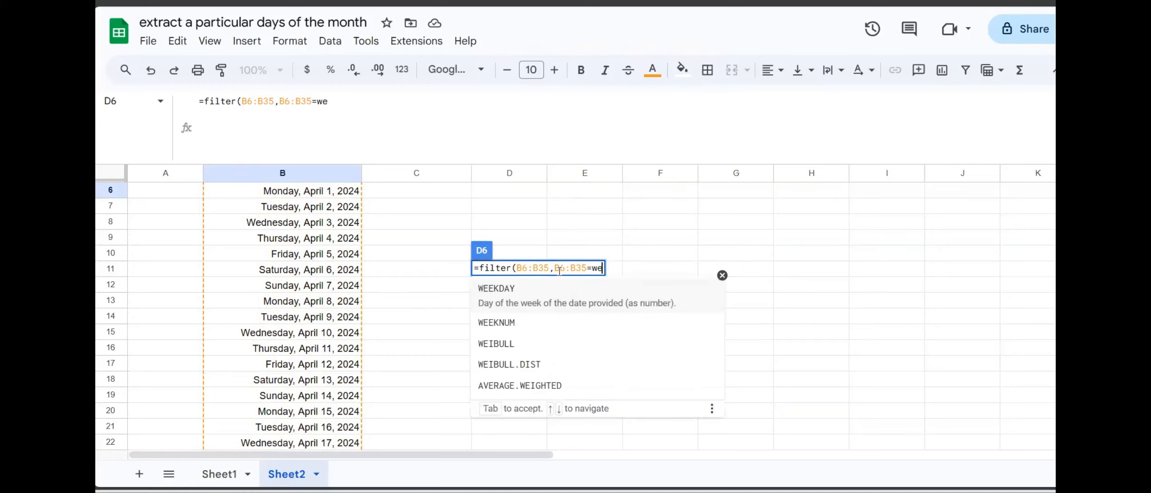
pyautogui.write('e')
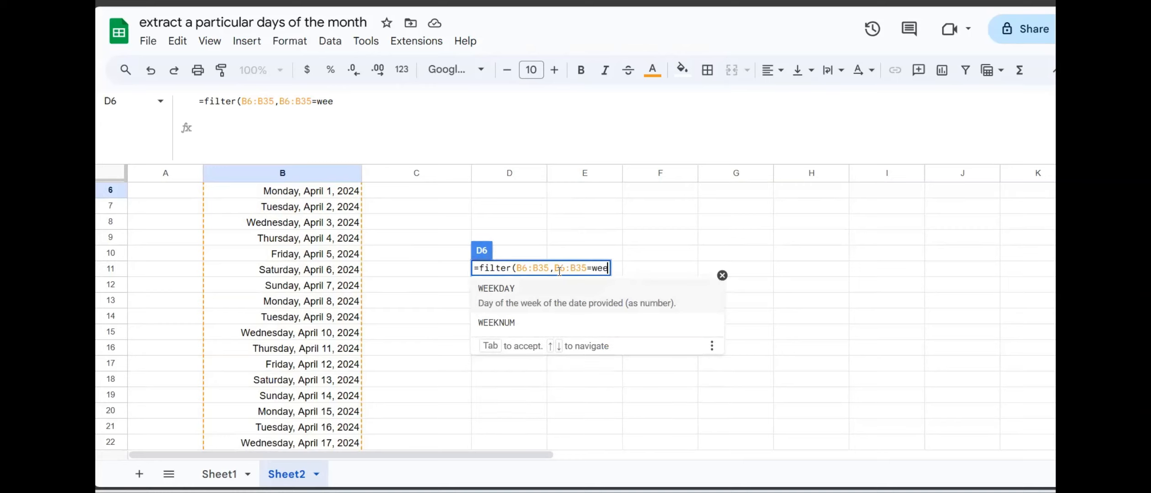
pyautogui.press('BackSpace')
pyautogui.press('BackSpace')
pyautogui.press('BackSpace')
pyautogui.press('BackSpace')
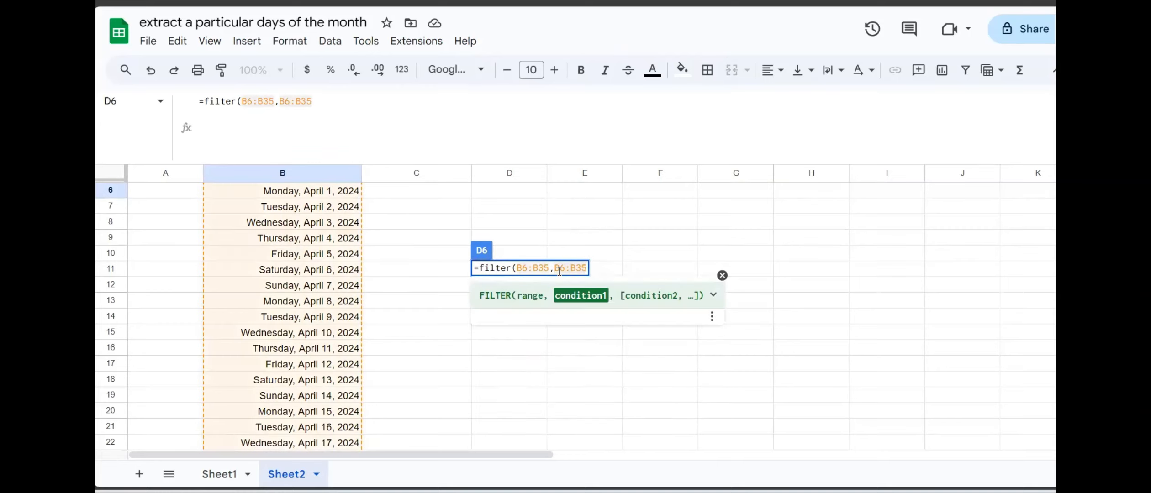
# Step: Wrap the condition range in the WEEKDAY function so it reads weekday(B6:B35)
pyautogui.click(559, 272)
pyautogui.write('weekday(')
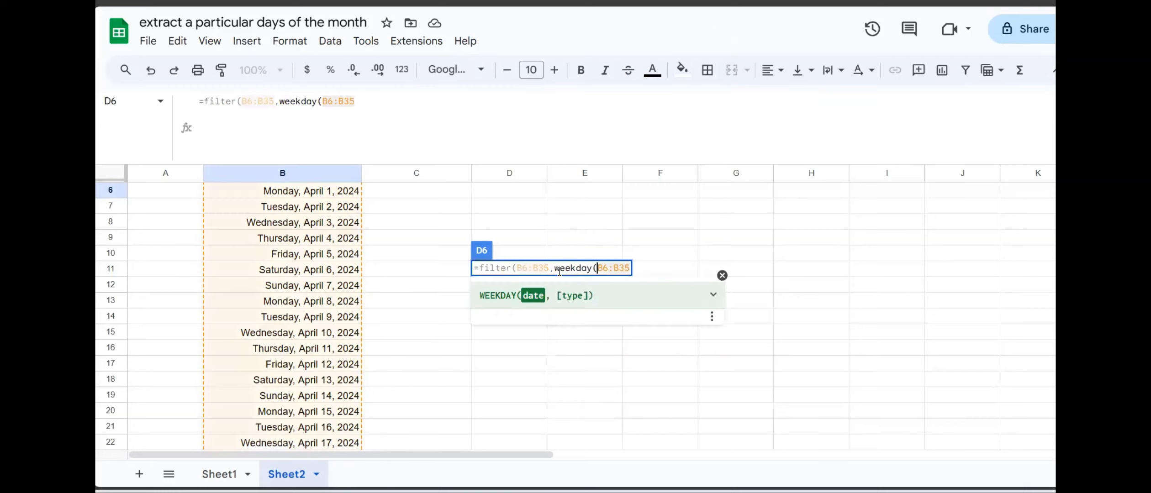
pyautogui.hotkey('shift', 'Right')
pyautogui.hotkey('shift', 'Right')
pyautogui.hotkey('shift', 'Right')
pyautogui.hotkey('shift', 'Right')
pyautogui.hotkey('shift', 'Right')
pyautogui.hotkey('shift', 'Right')
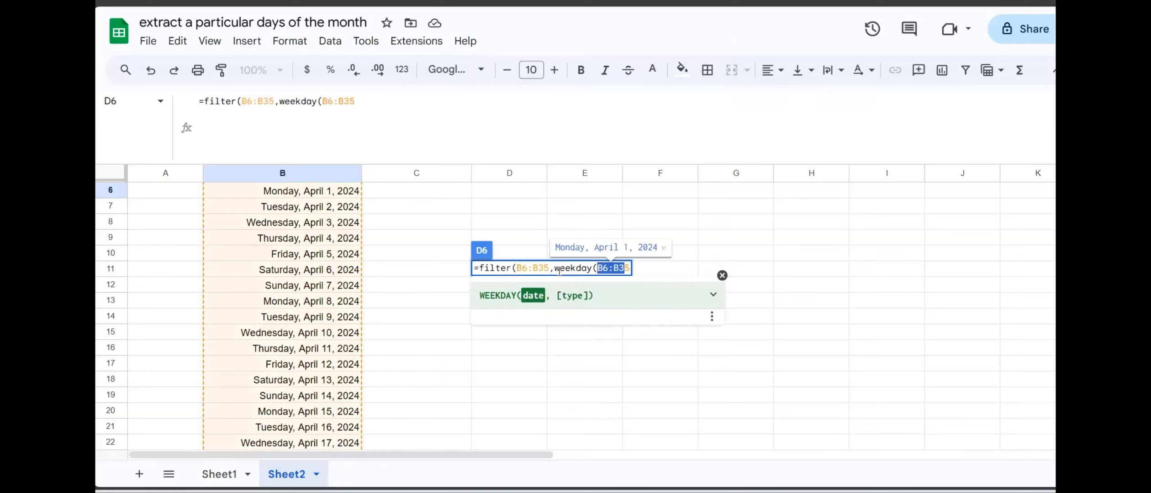
pyautogui.write(')')
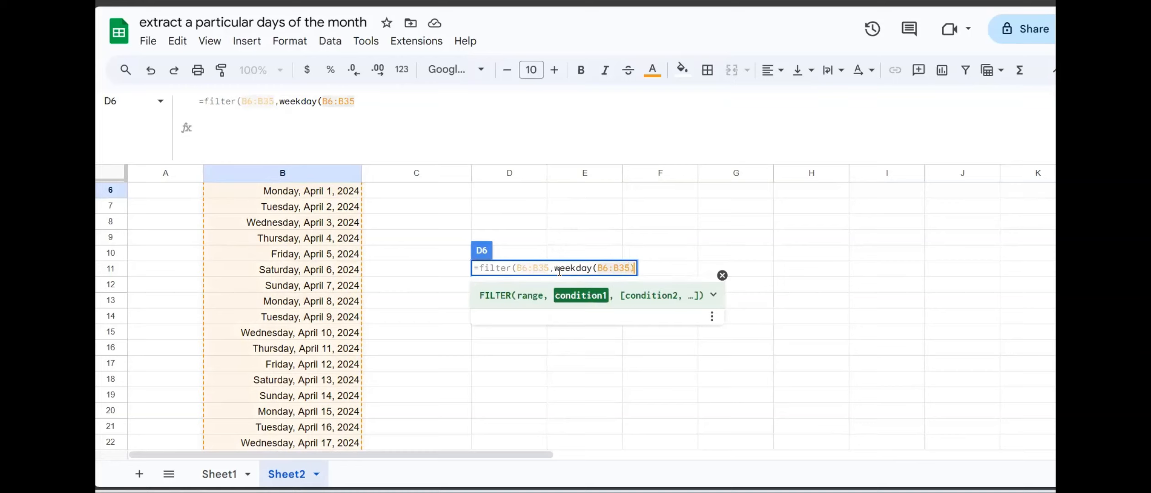
# Step: Compare the weekday with 1 and enter the formula in D6: =filter(B6:B35,weekday(B6:B35)=1)
pyautogui.write('=')
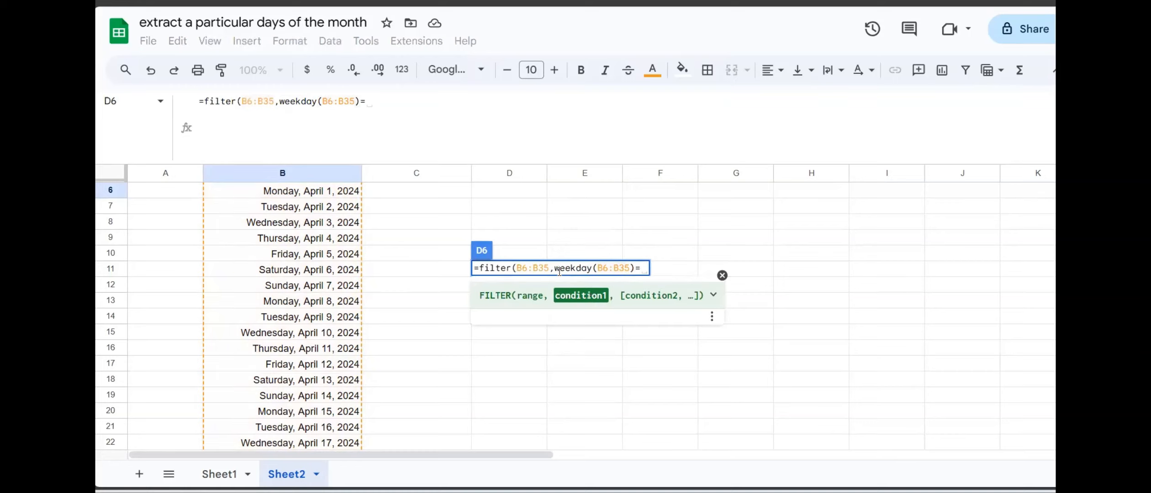
pyautogui.write('1')
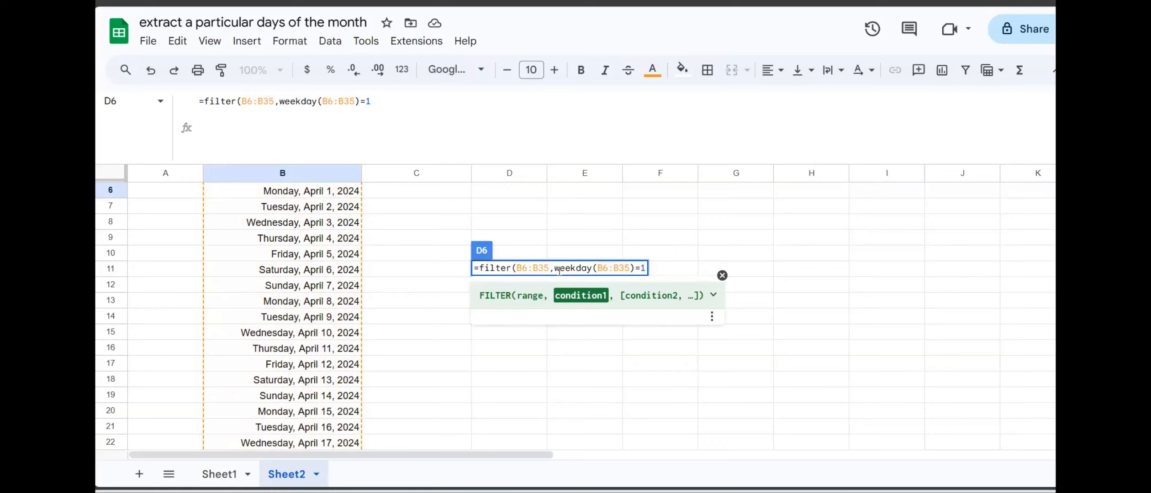
pyautogui.write(')')
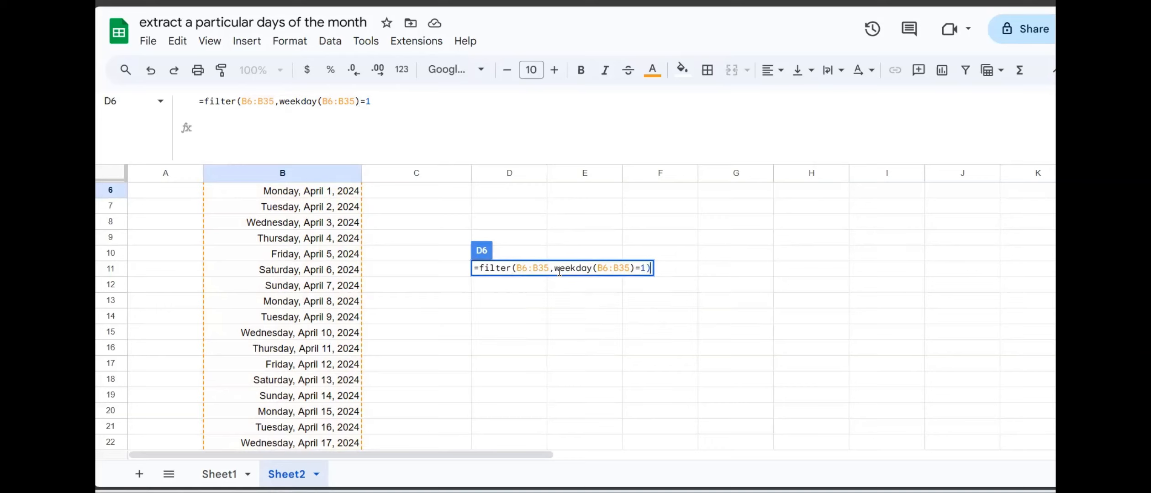
pyautogui.press('Return')
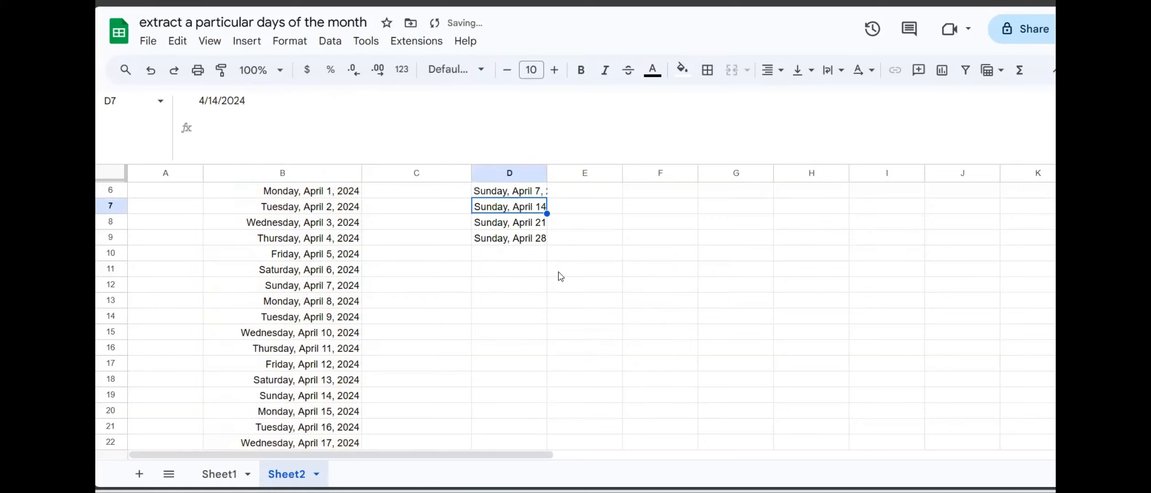
# Step: Widen column D enough to fit the full filtered dates
pyautogui.press('Up')
pyautogui.press('Up')
pyautogui.press('Up')
pyautogui.press('Up')
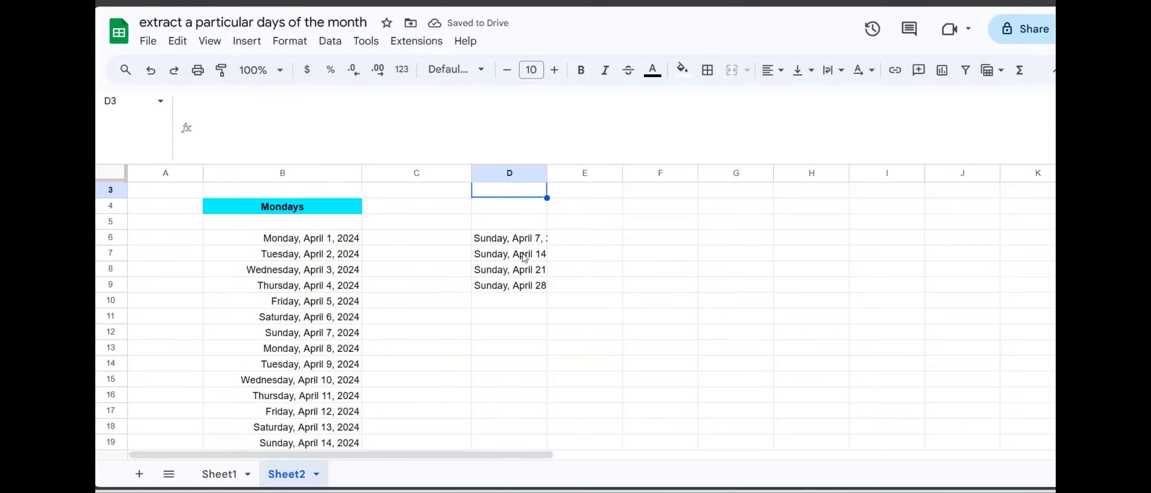
pyautogui.click(508, 241)
pyautogui.moveTo(547, 172); pyautogui.dragTo(598, 173)
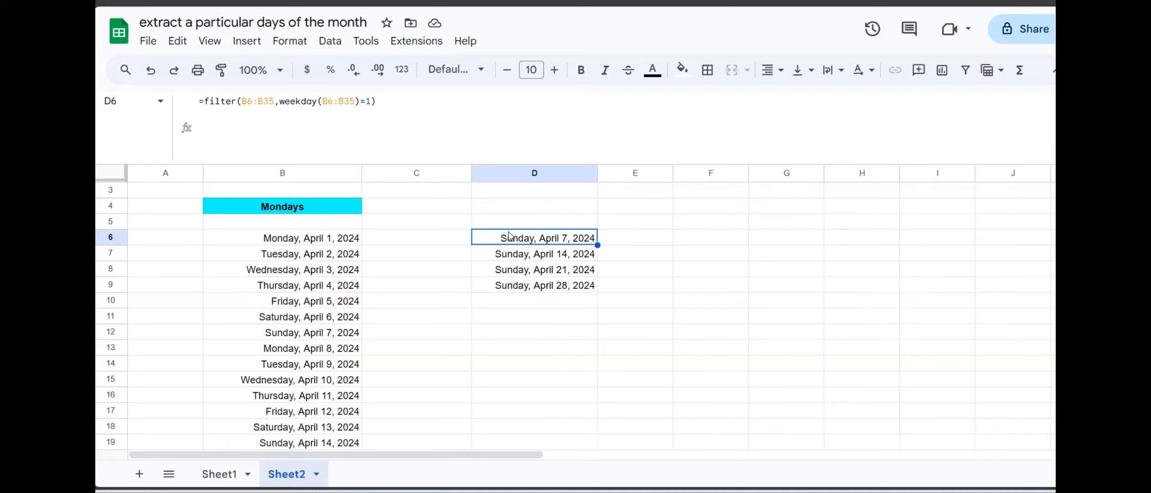
# Step: Change the weekday number in D6's FILTER formula to 3
pyautogui.doubleClick(370, 103)
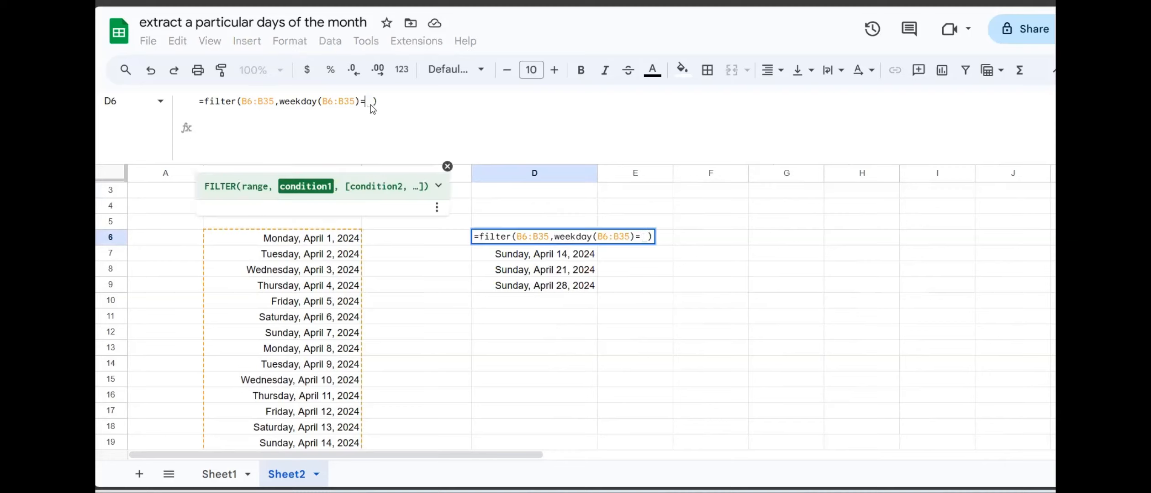
pyautogui.write('3')
pyautogui.press('Return')
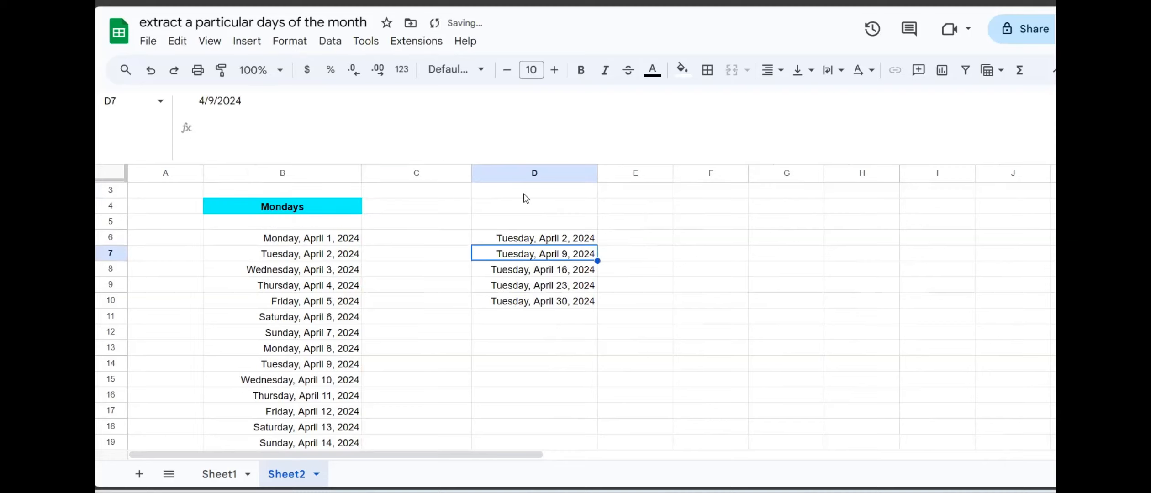
# Step: Compare the FILTER formula in D6 with the SEQUENCE formula in B6
pyautogui.click(566, 240)
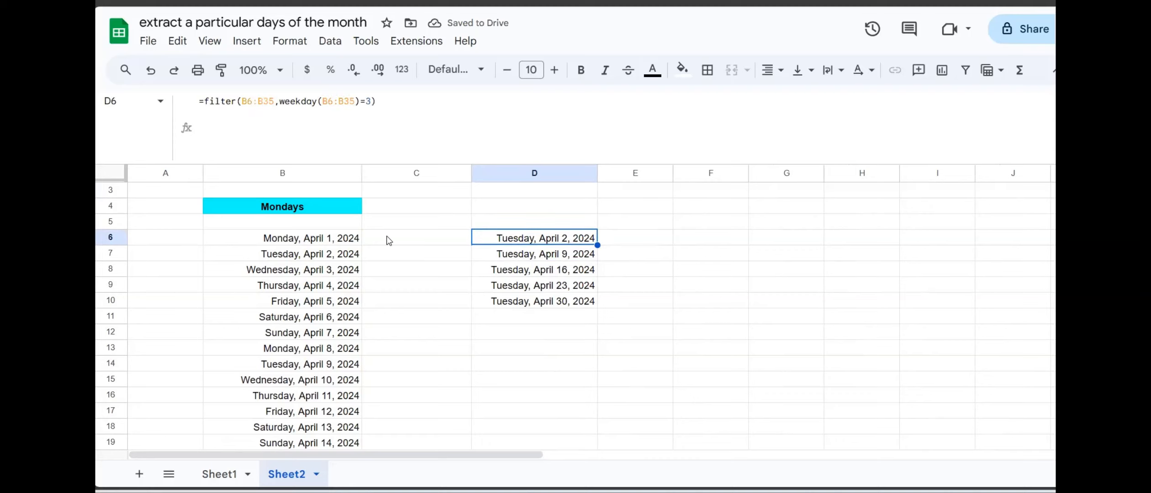
pyautogui.click(360, 239)
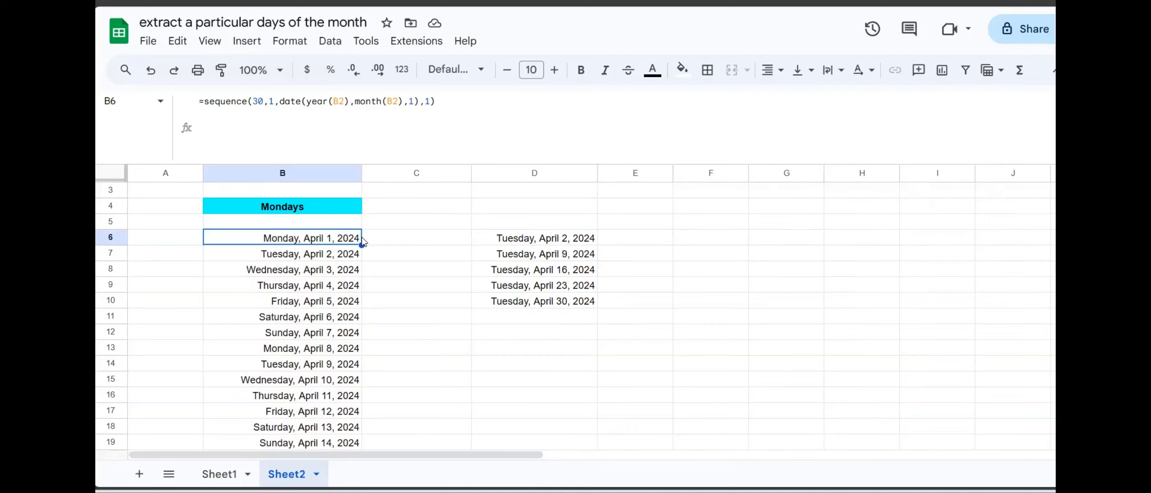
pyautogui.click(554, 245)
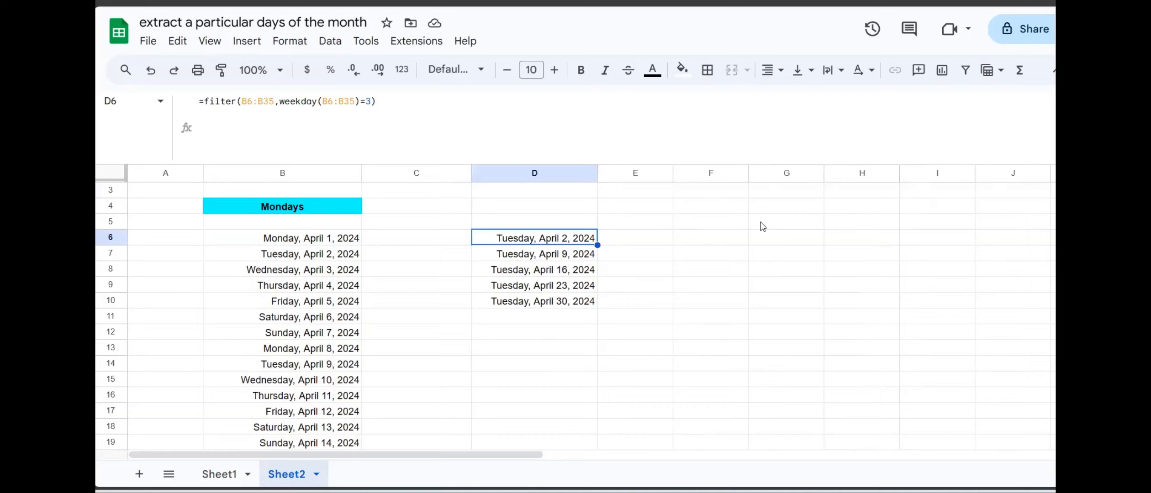
pyautogui.click(669, 255)
pyautogui.click(565, 239)
pyautogui.click(325, 235)
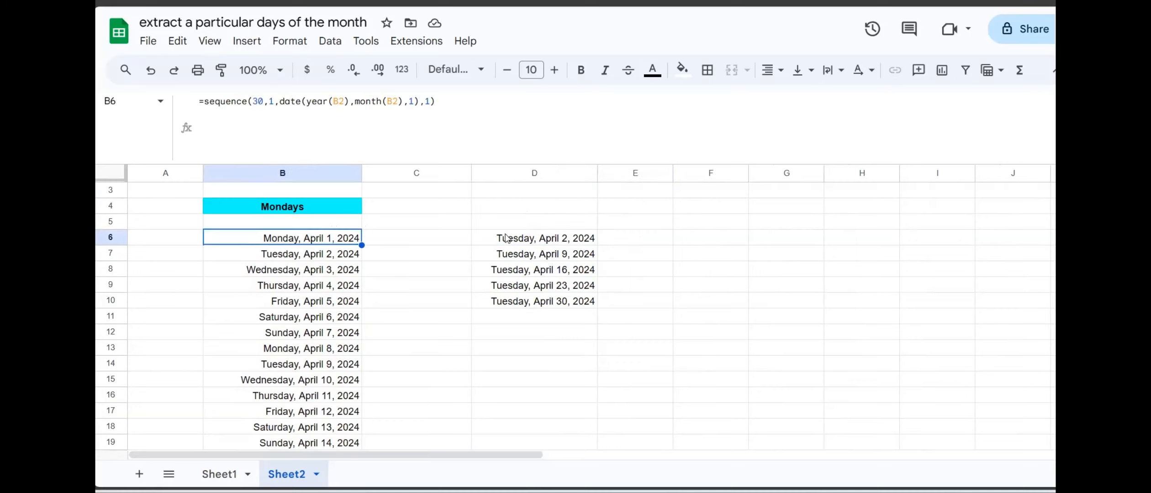
pyautogui.click(577, 244)
pyautogui.click(291, 246)
pyautogui.click(525, 243)
pyautogui.click(329, 241)
pyautogui.click(507, 239)
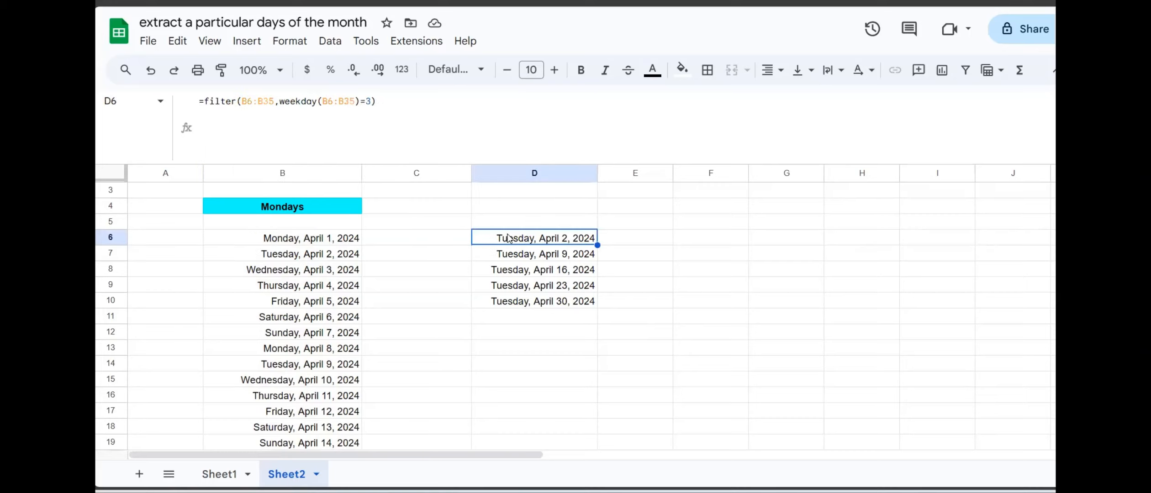
pyautogui.click(327, 242)
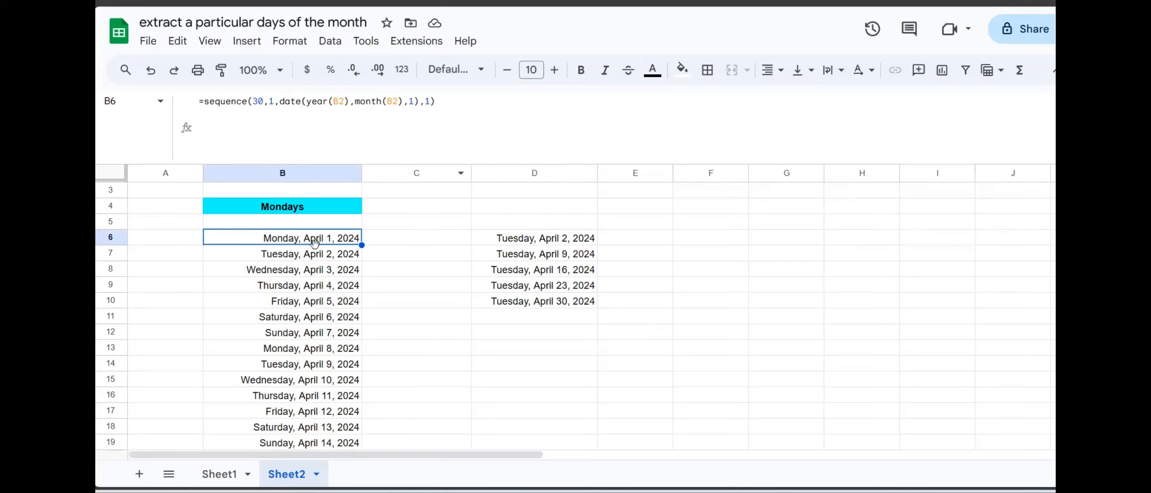
# Step: Set the row count of the SEQUENCE formula in B6 to 31
pyautogui.click(264, 99)
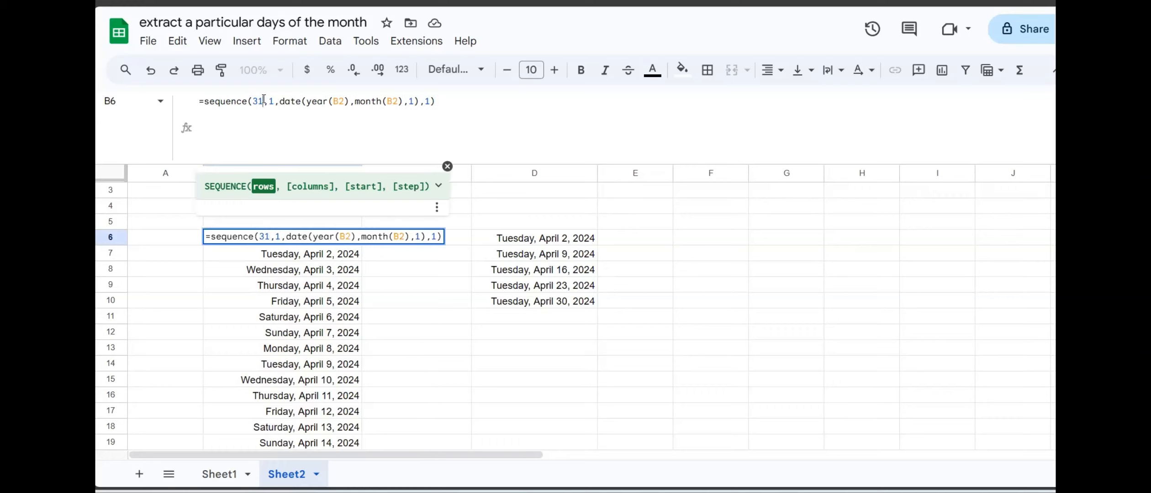
pyautogui.press('Return')
# Step: Examine the end of the date list in column B and check April 2024 in the system calendar
pyautogui.press('Down')
pyautogui.press('Down')
pyautogui.press('Down')
pyautogui.press('Down')
pyautogui.press('Down')
pyautogui.press('Down')
pyautogui.press('Down')
pyautogui.press('Down')
pyautogui.press('Down')
pyautogui.press('Down')
pyautogui.press('Down')
pyautogui.press('Down')
pyautogui.press('Down')
pyautogui.press('Down')
pyautogui.press('Down')
pyautogui.press('Down')
pyautogui.press('Down')
pyautogui.press('Down')
pyautogui.press('Down')
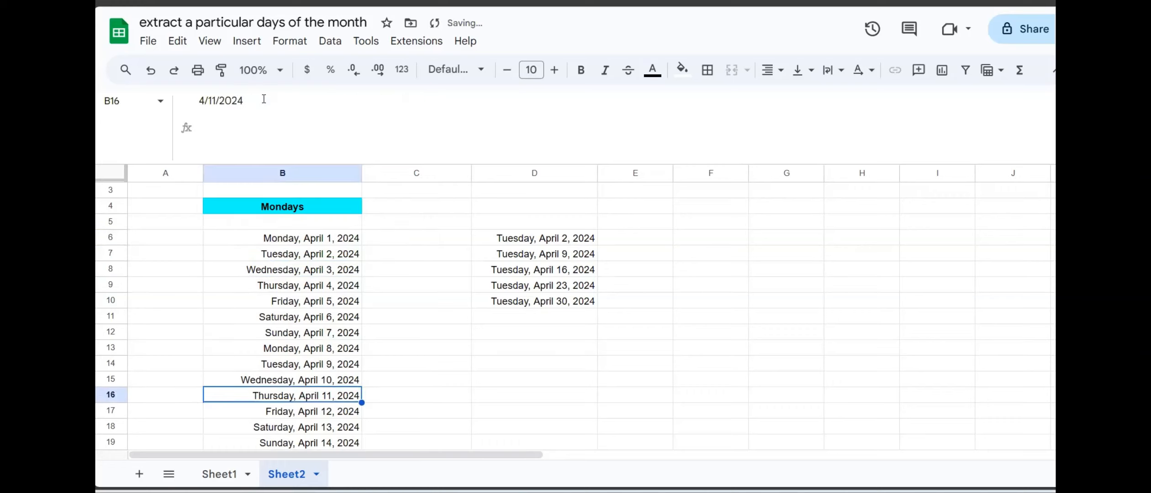
pyautogui.press('Down')
pyautogui.press('Down')
pyautogui.press('Down')
pyautogui.press('Down')
pyautogui.press('Down')
pyautogui.press('Down')
pyautogui.press('Down')
pyautogui.press('Down')
pyautogui.press('Down')
pyautogui.press('Down')
pyautogui.press('Down')
pyautogui.press('Down')
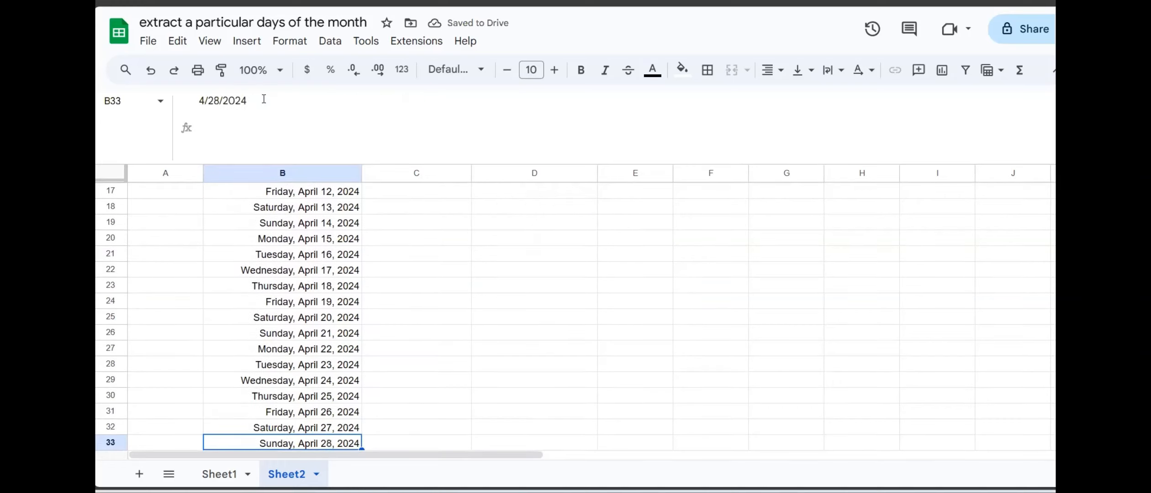
pyautogui.press('Up')
pyautogui.press('Up')
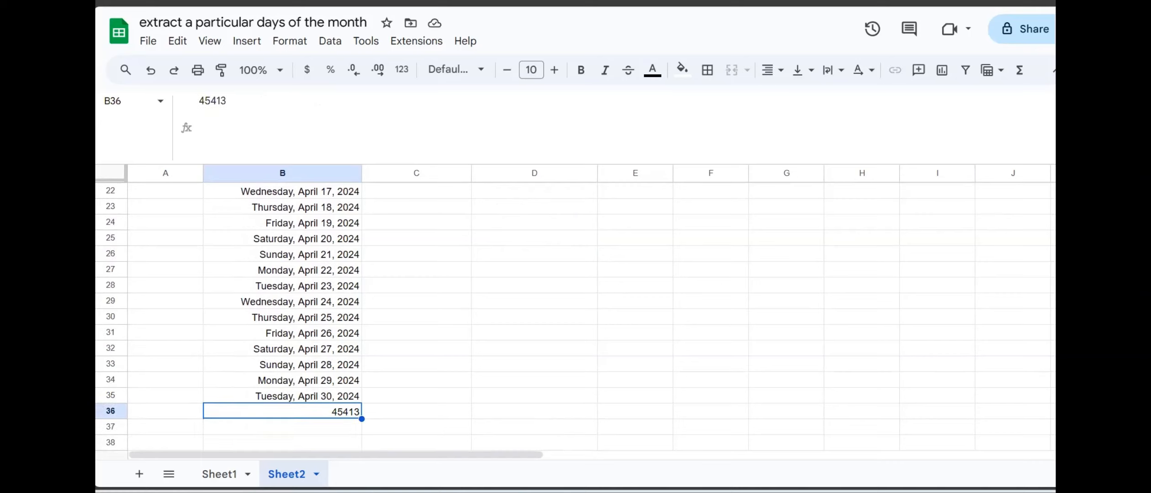
pyautogui.press('super+n')
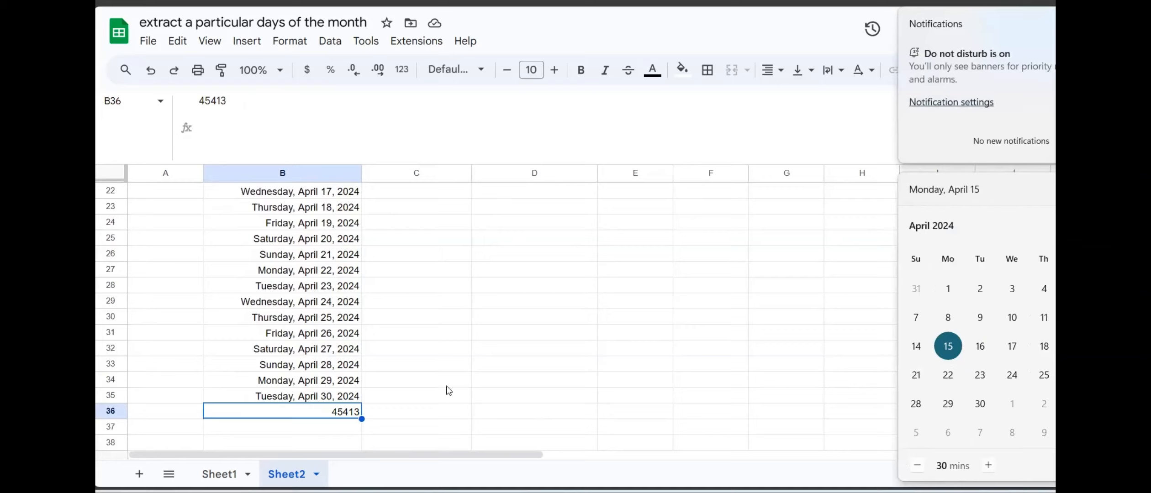
# Step: Try to clear the extra value in B36 below the last April date, and undo the deletion
pyautogui.click(408, 395)
pyautogui.press('Left')
pyautogui.press('Down')
pyautogui.press('Delete')
pyautogui.hotkey('ctrl', 'z')
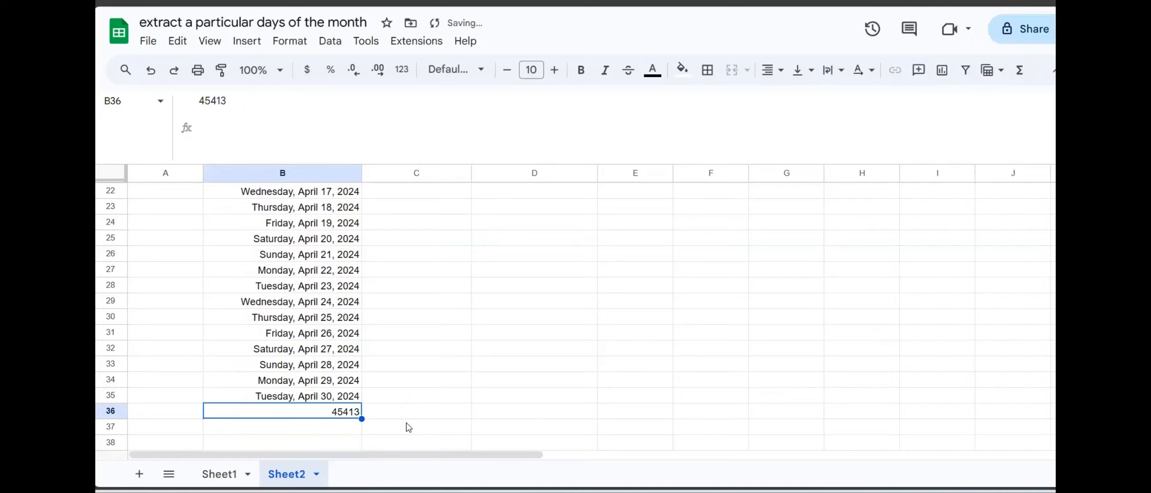
# Step: Set the row count of the SEQUENCE formula in B6 to 30
pyautogui.click(330, 443)
pyautogui.click(335, 397)
pyautogui.press('Up')
pyautogui.press('Up')
pyautogui.press('Up')
pyautogui.press('Up')
pyautogui.press('Up')
pyautogui.press('Up')
pyautogui.press('Up')
pyautogui.press('Up')
pyautogui.press('Up')
pyautogui.press('Up')
pyautogui.press('Up')
pyautogui.press('Up')
pyautogui.press('Up')
pyautogui.press('Up')
pyautogui.press('Up')
pyautogui.press('Up')
pyautogui.press('Up')
pyautogui.press('Up')
pyautogui.press('Up')
pyautogui.press('Up')
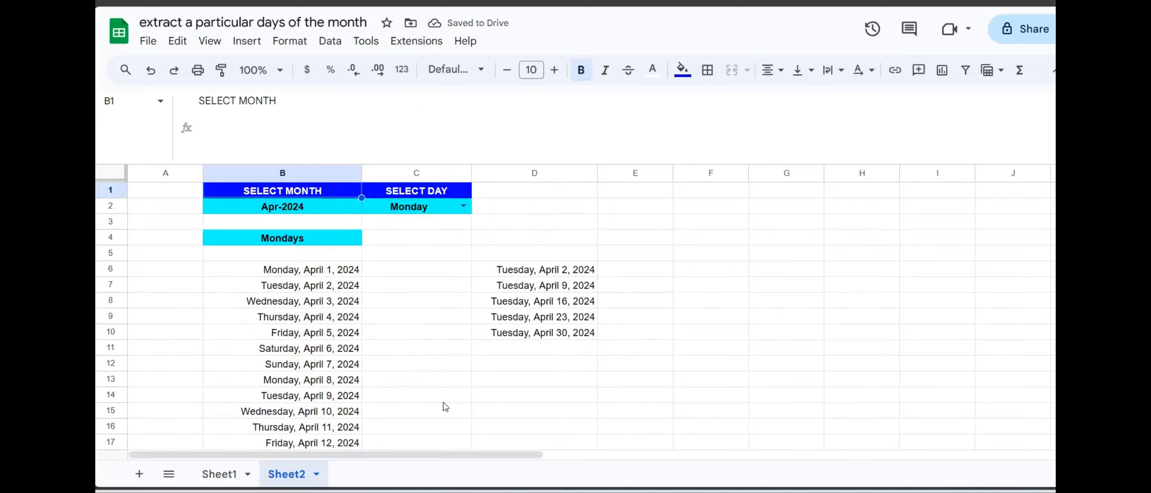
pyautogui.click(330, 272)
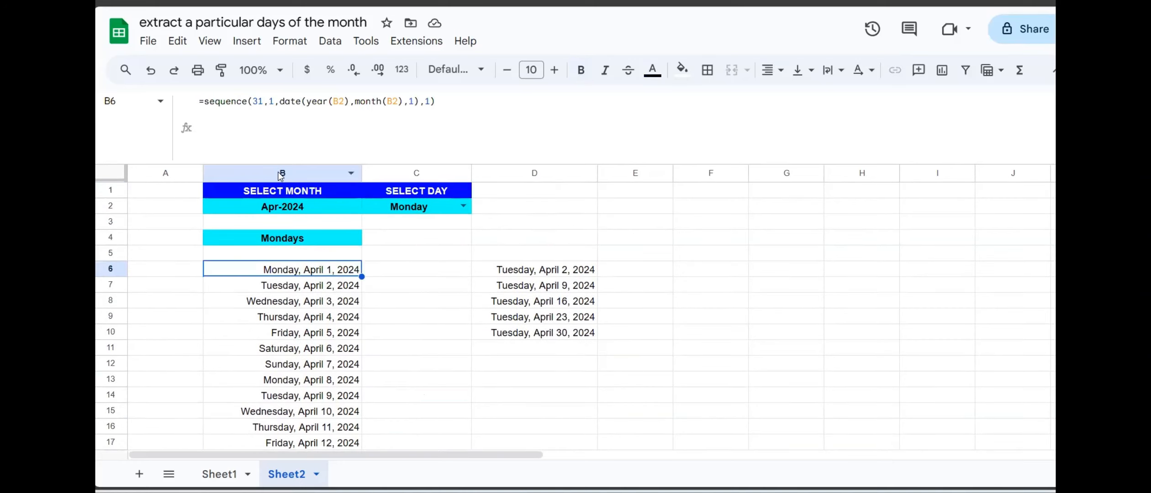
pyautogui.click(260, 101)
pyautogui.press('BackSpace')
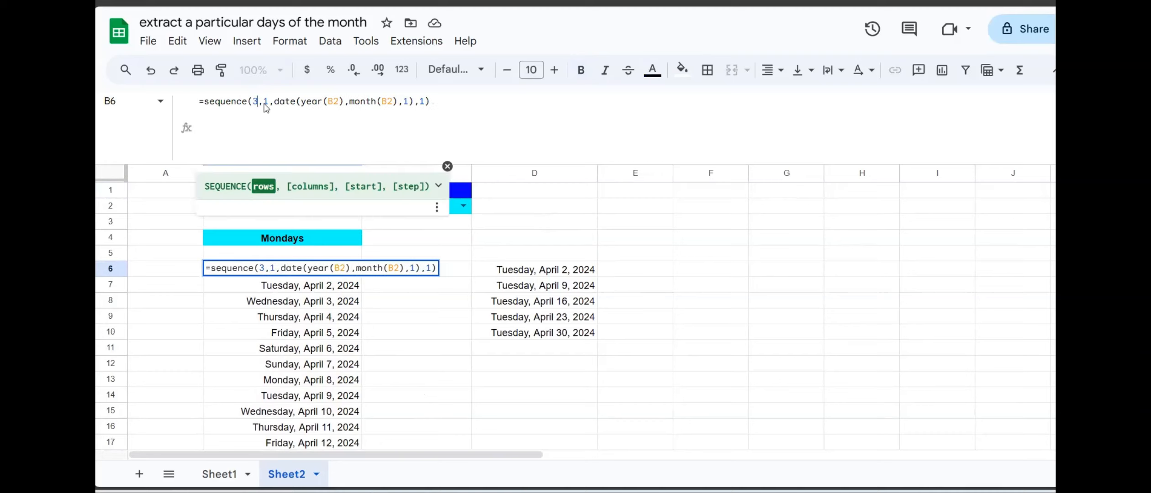
pyautogui.write('0')
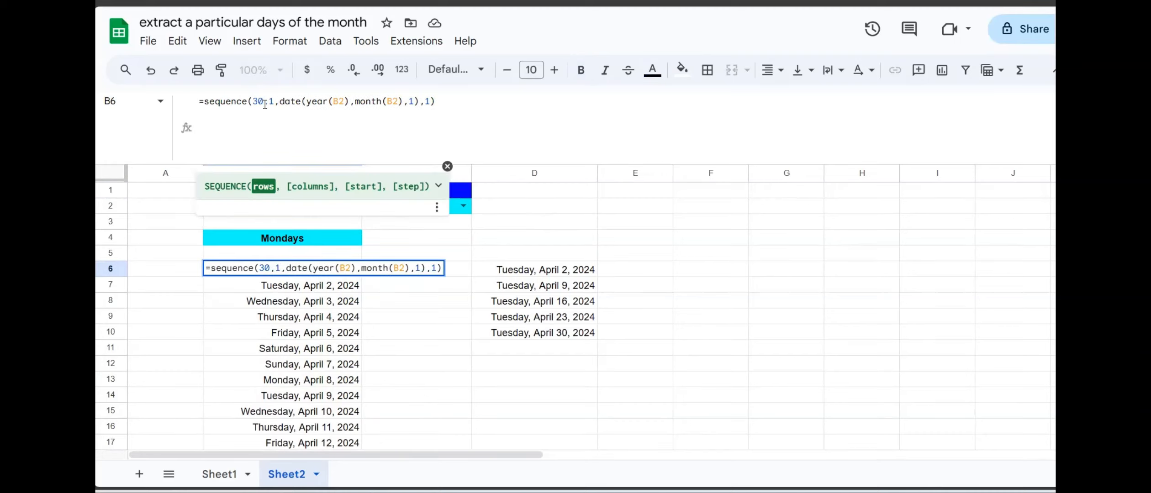
pyautogui.press('Return')
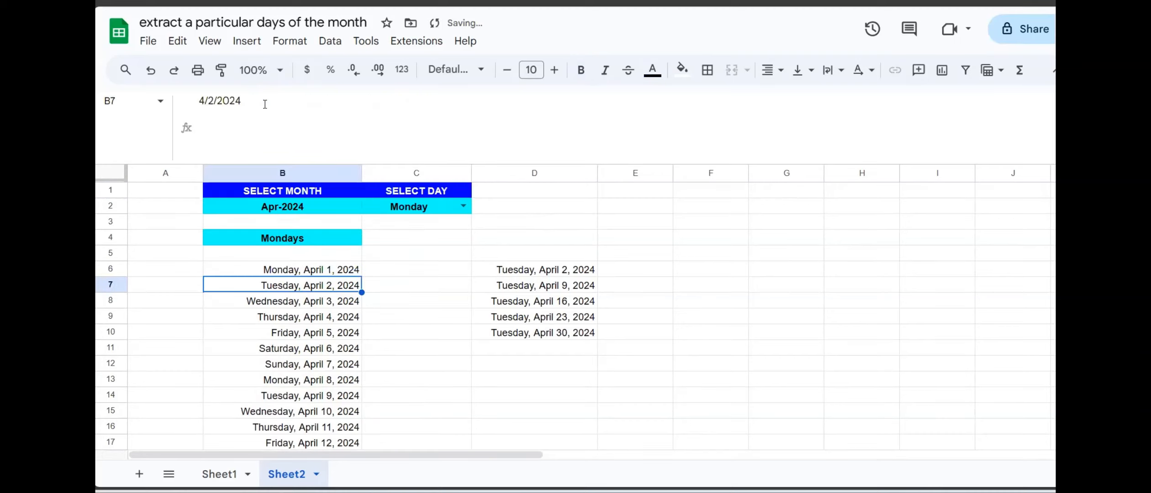
# Step: Enter =EOMONTH(B2,0) in F6 to get the last day of the selected month
pyautogui.click(283, 268)
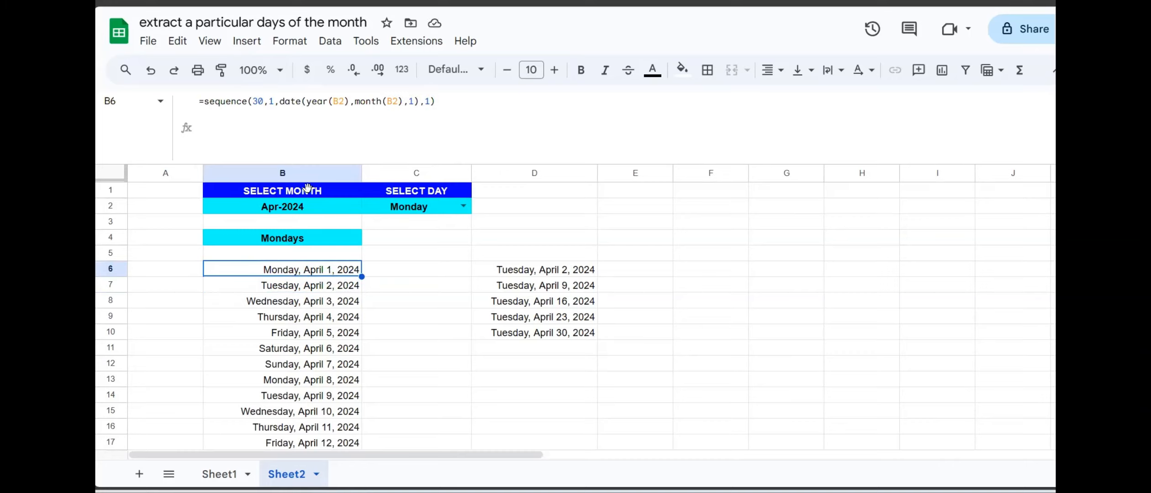
pyautogui.click(718, 274)
pyautogui.write('=')
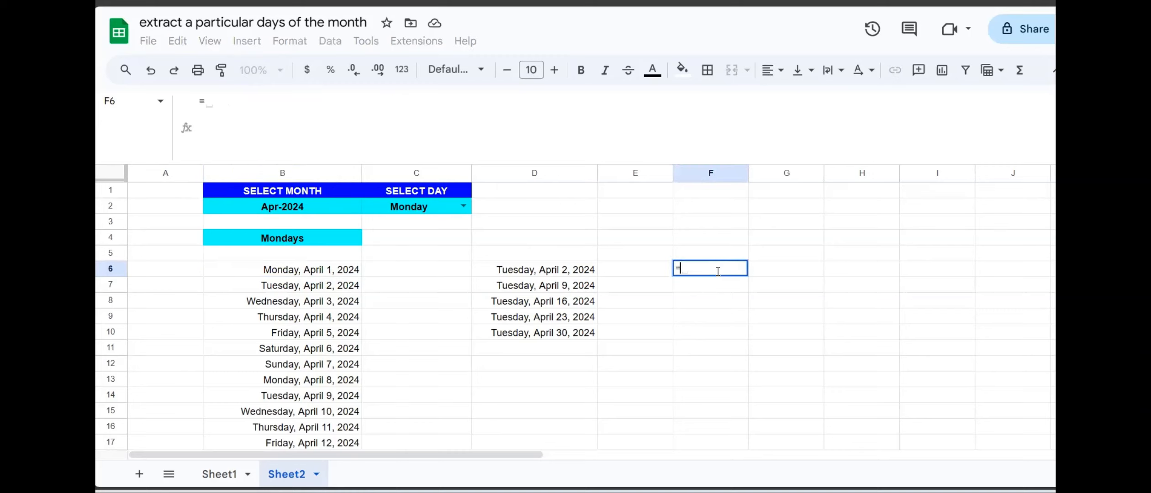
pyautogui.write('eo')
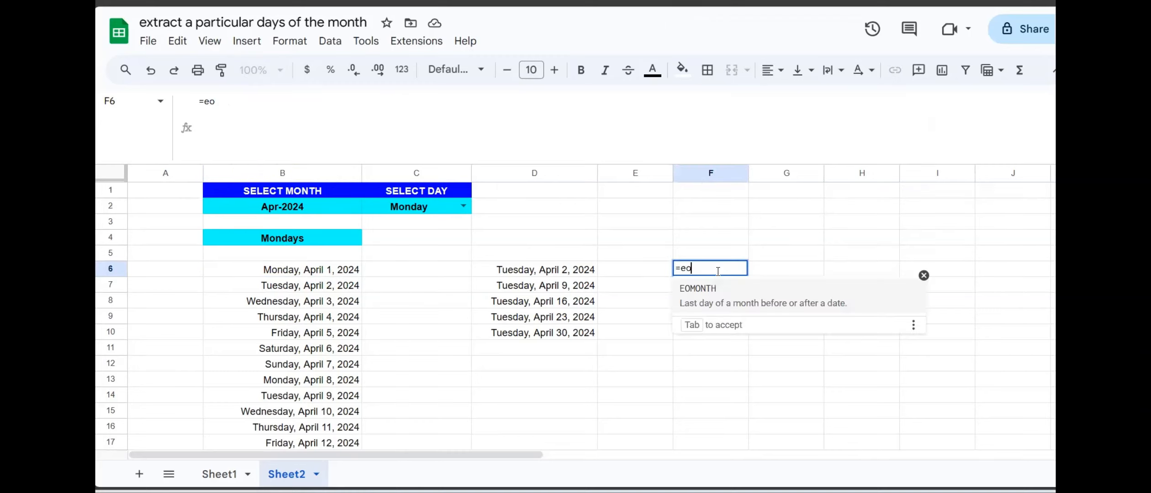
pyautogui.click(706, 293)
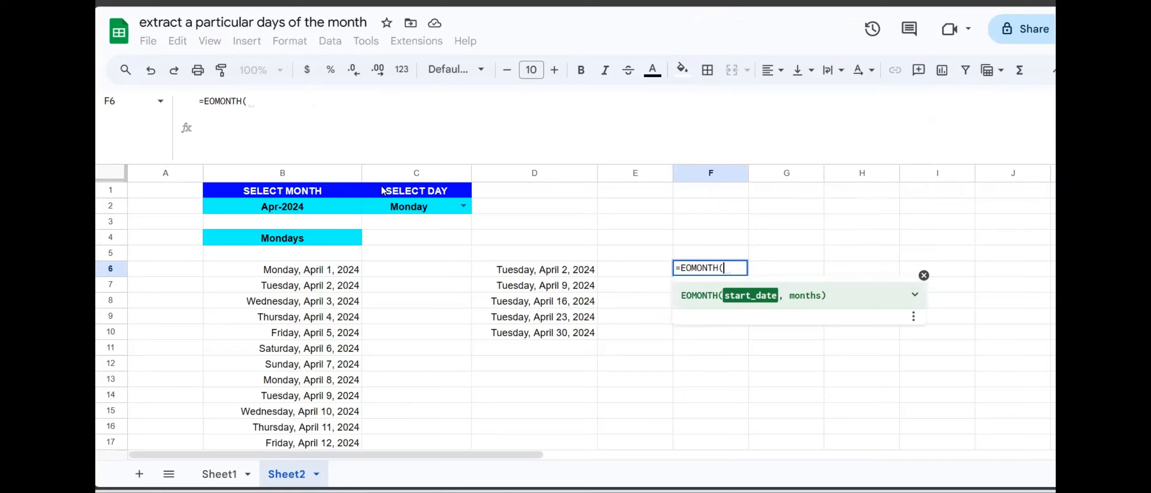
pyautogui.click(304, 211)
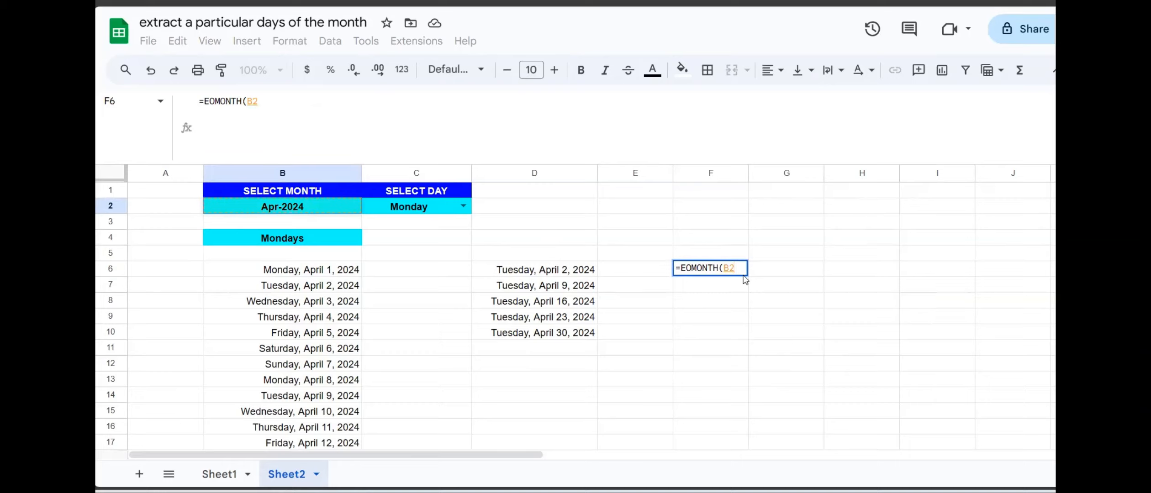
pyautogui.write(',0')
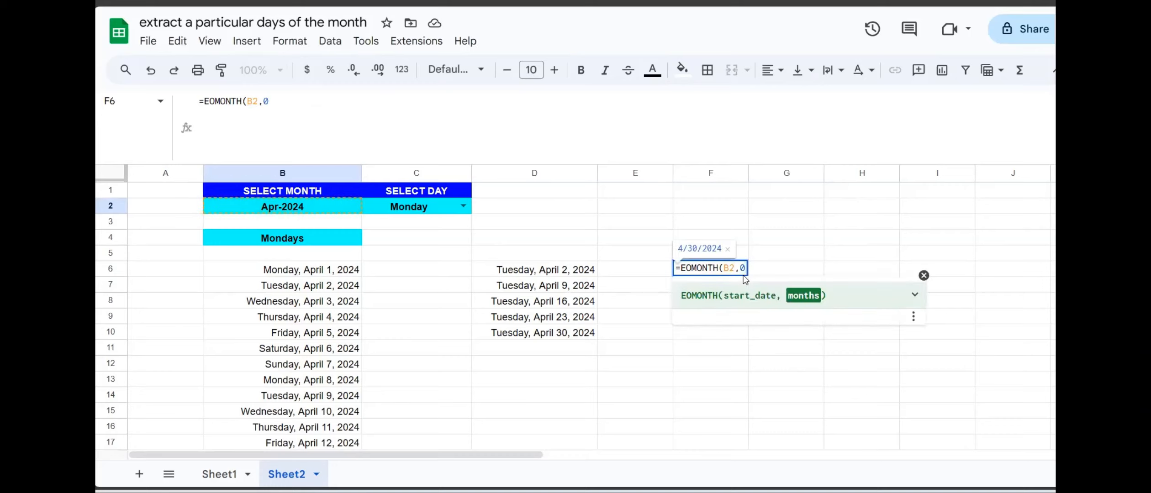
pyautogui.write(')')
pyautogui.press('Return')
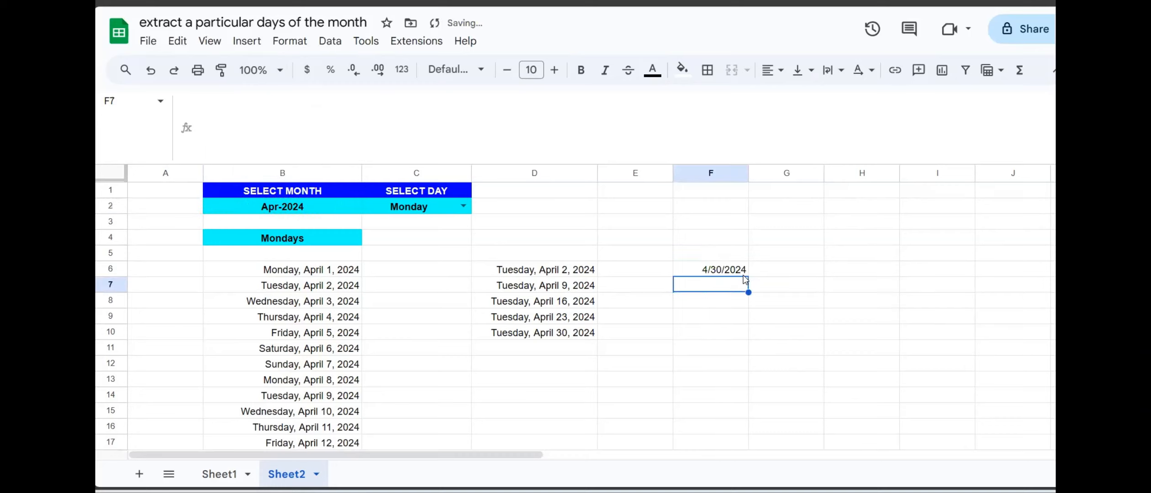
# Step: Wrap the EOMONTH formula in F6 in a DAY function, making it =day(EOMONTH(B2,0))
pyautogui.click(747, 274)
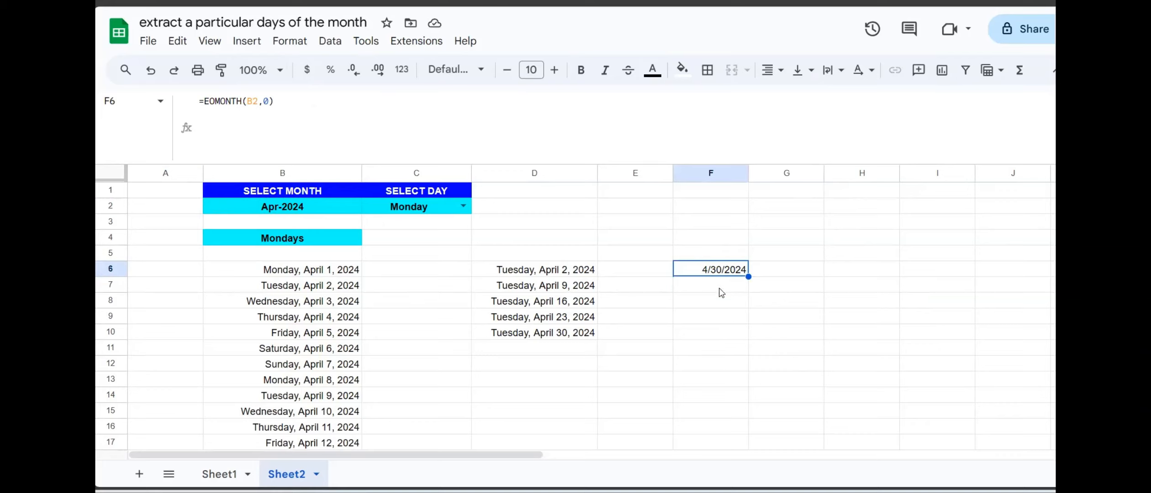
pyautogui.click(315, 269)
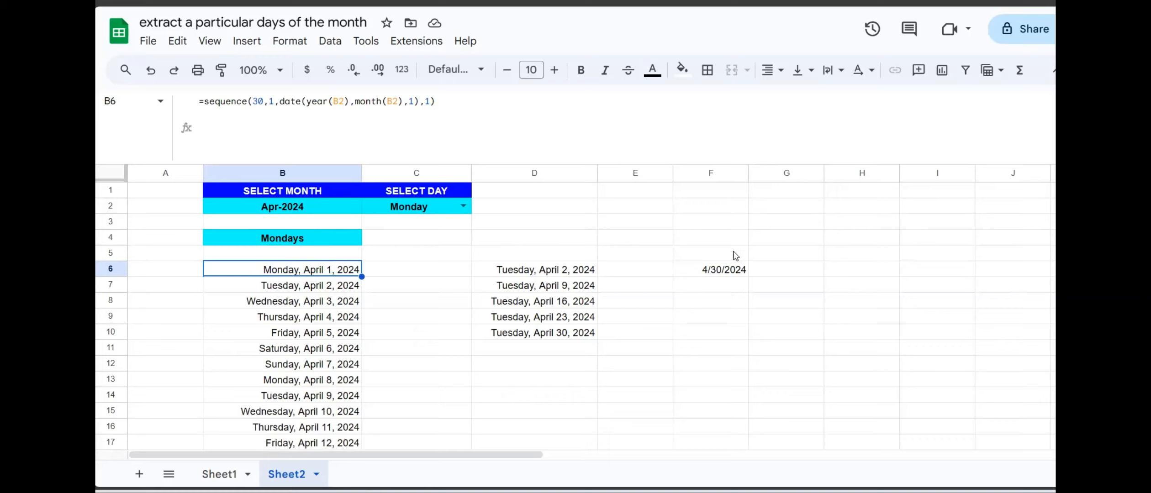
pyautogui.click(718, 273)
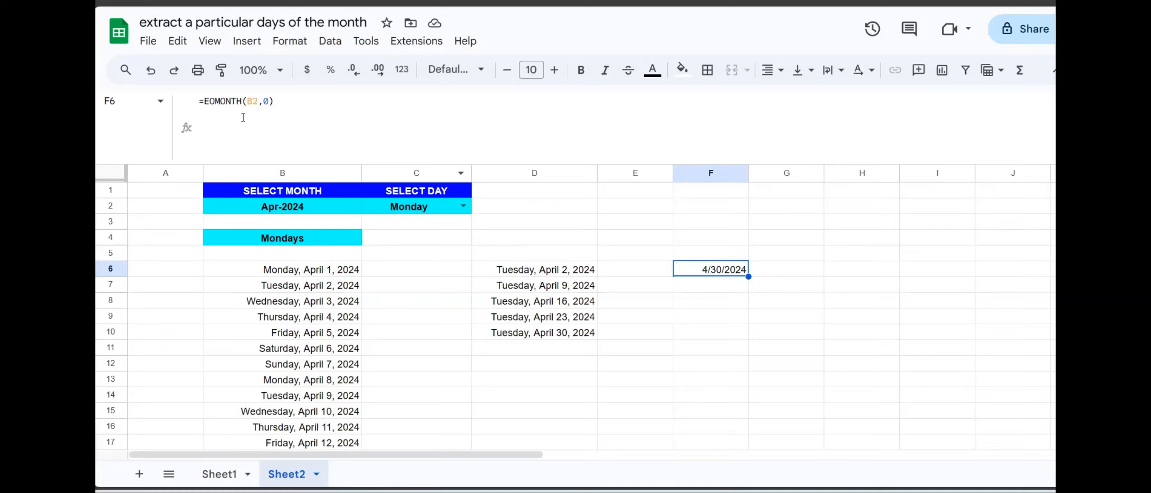
pyautogui.click(205, 101)
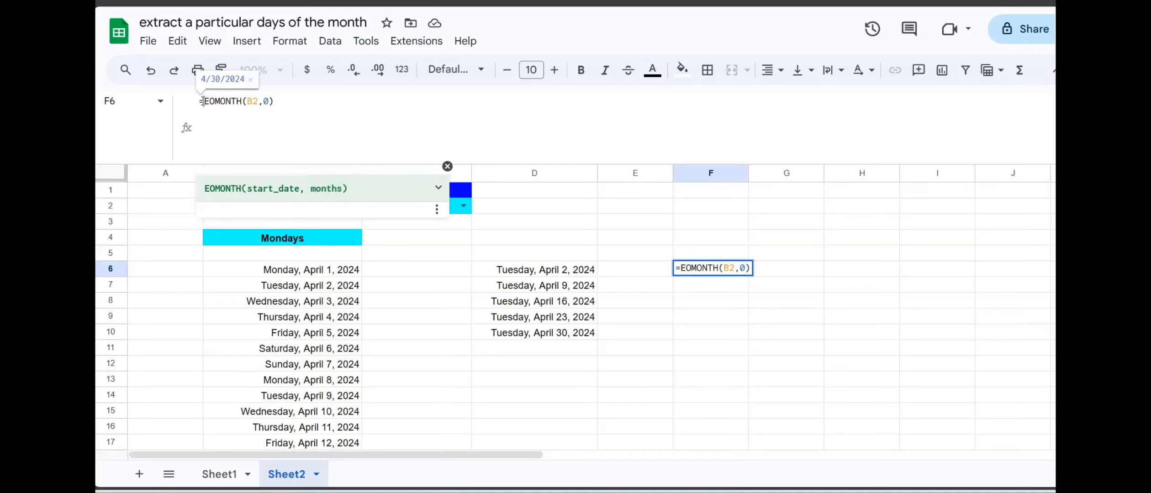
pyautogui.click(202, 101)
pyautogui.write('day')
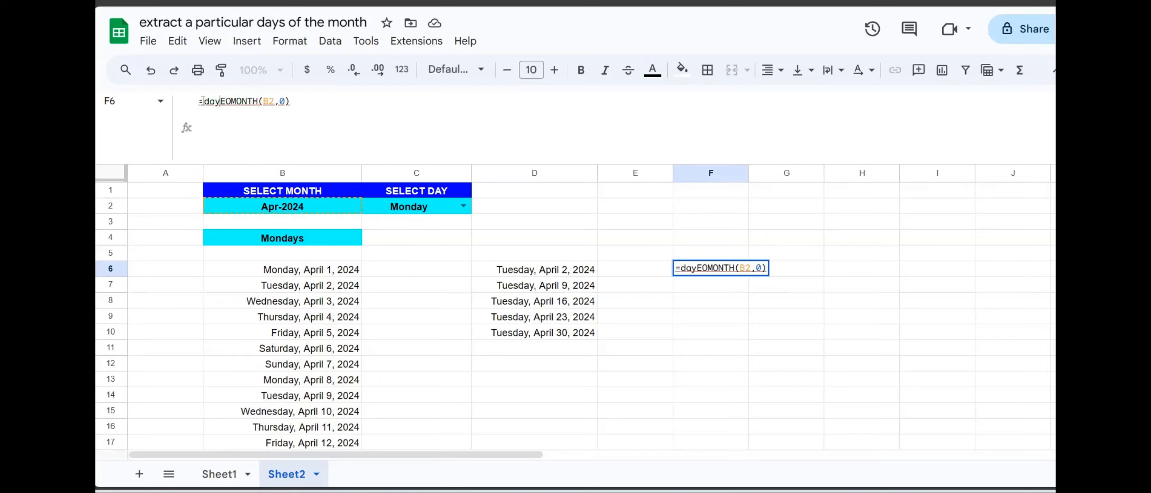
pyautogui.write('(')
pyautogui.click(294, 104)
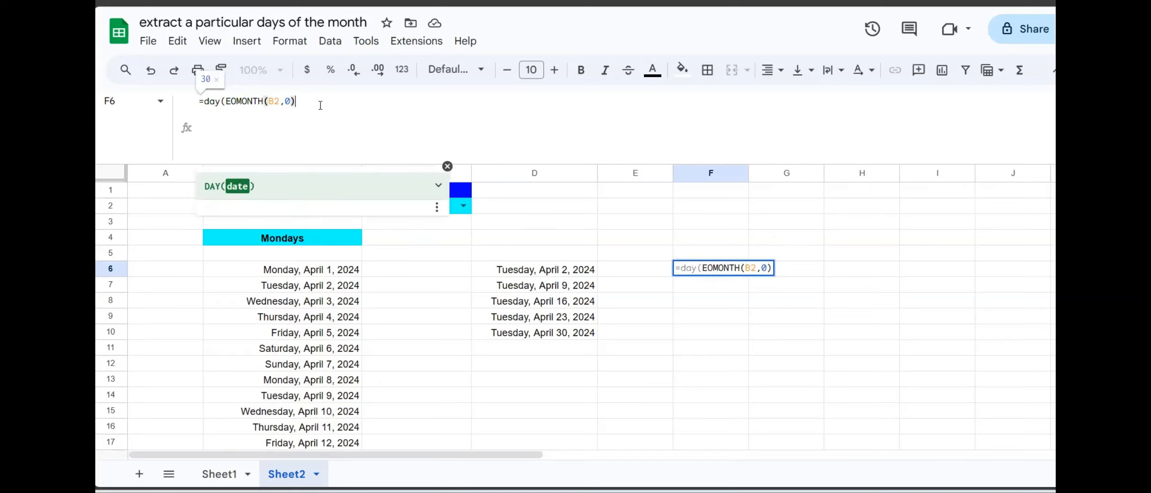
pyautogui.write(')')
pyautogui.press('Return')
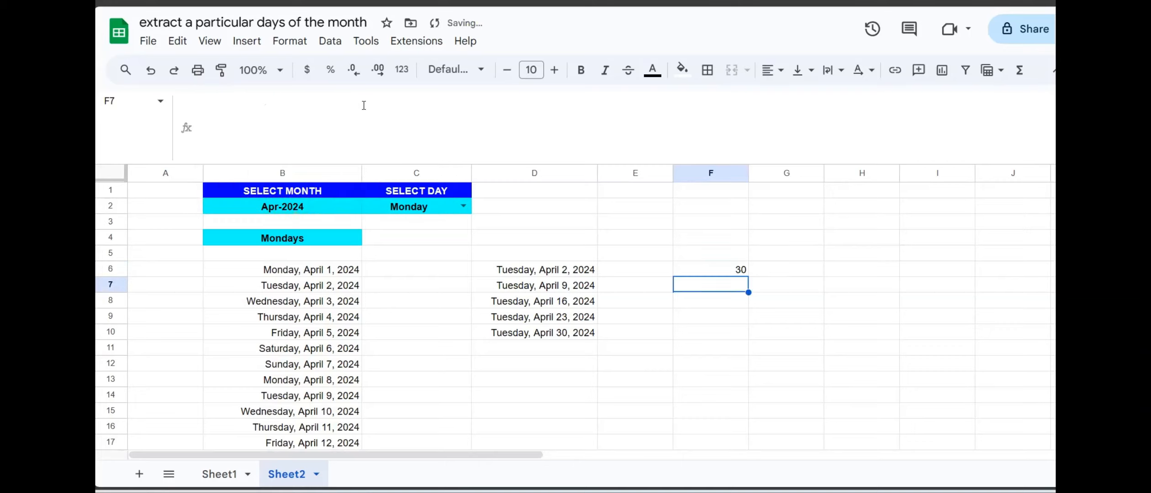
# Step: Copy day(EOMONTH(B2,0)) from F6 and use it as the row count of the SEQUENCE formula in B6
pyautogui.click(738, 268)
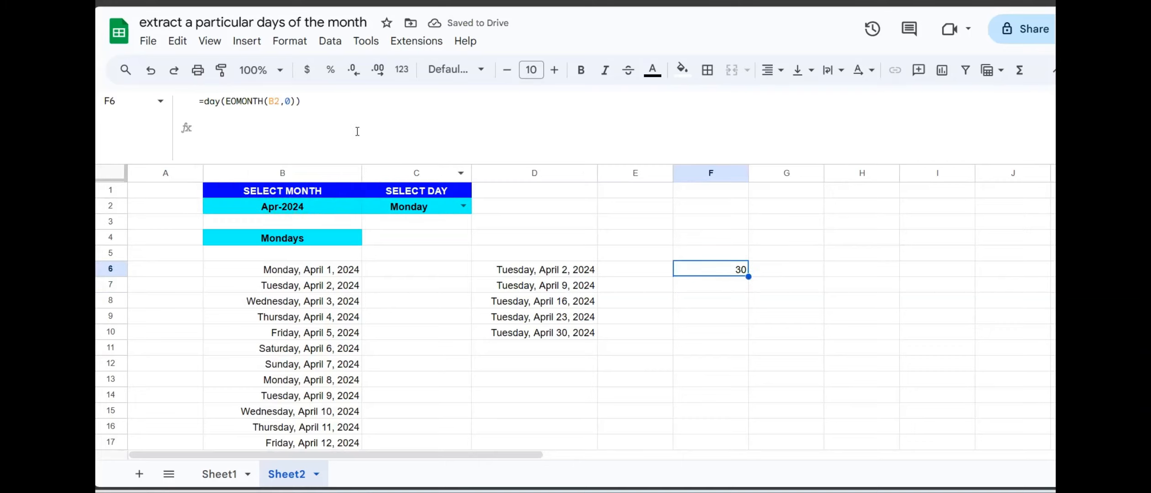
pyautogui.moveTo(314, 102); pyautogui.dragTo(206, 103)
pyautogui.hotkey('ctrl', 'c')
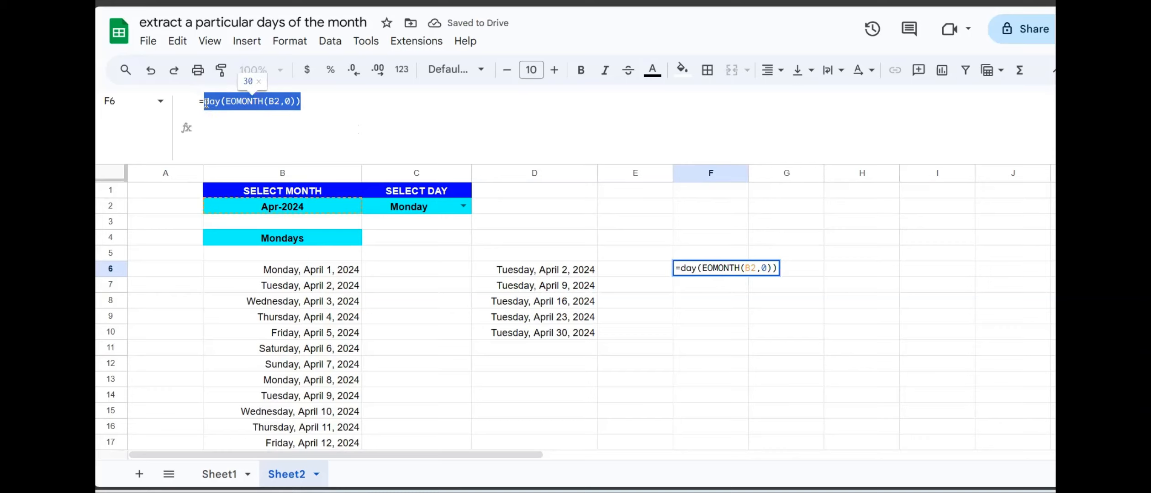
pyautogui.press('Escape')
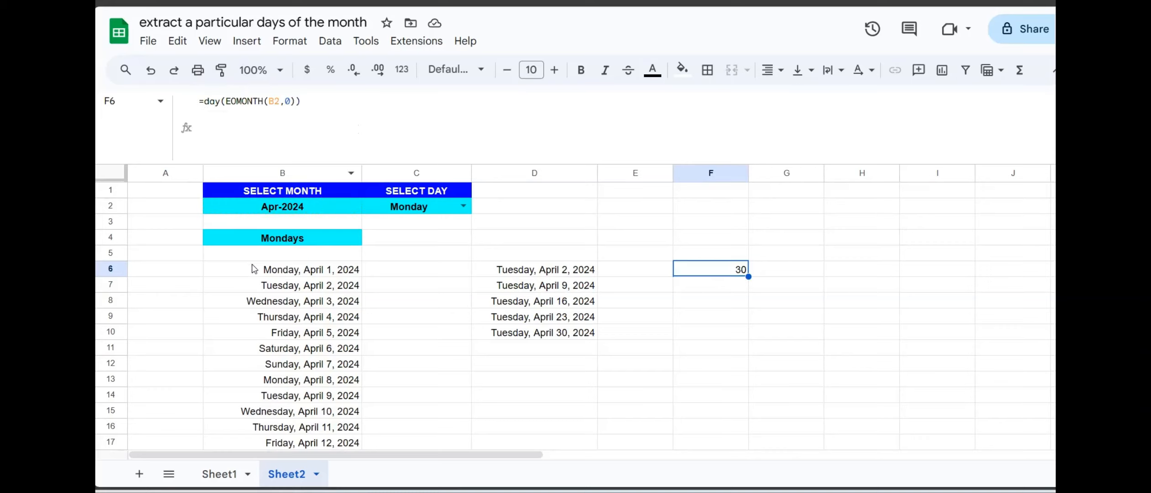
pyautogui.click(285, 272)
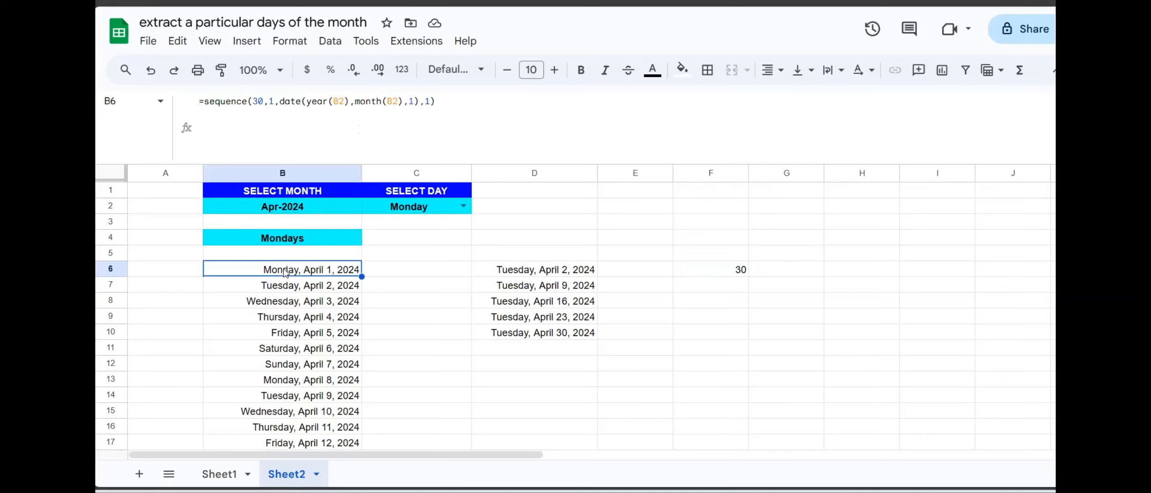
pyautogui.click(267, 101)
pyautogui.press('Left')
pyautogui.press('BackSpace')
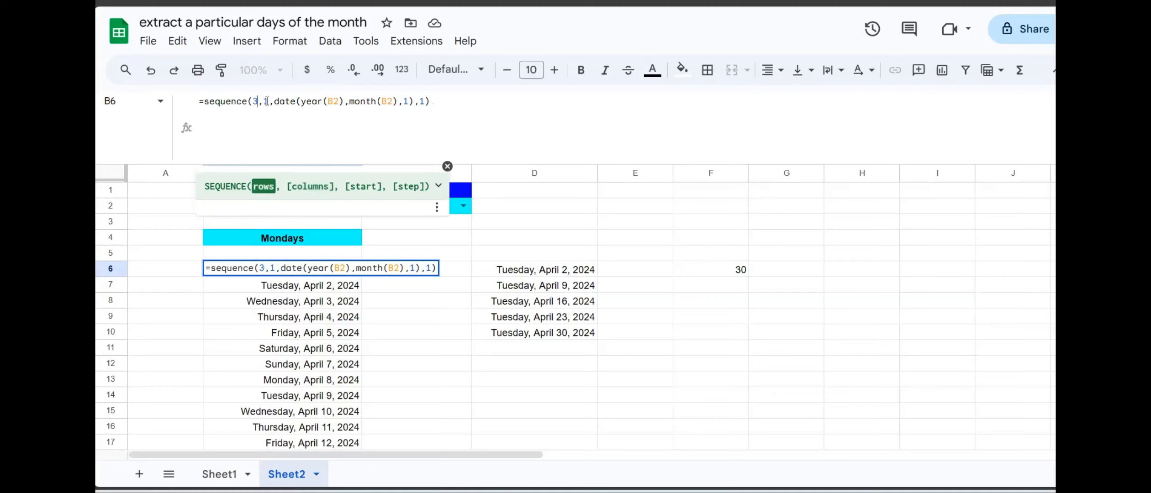
pyautogui.press('BackSpace')
pyautogui.hotkey('ctrl', 'v')
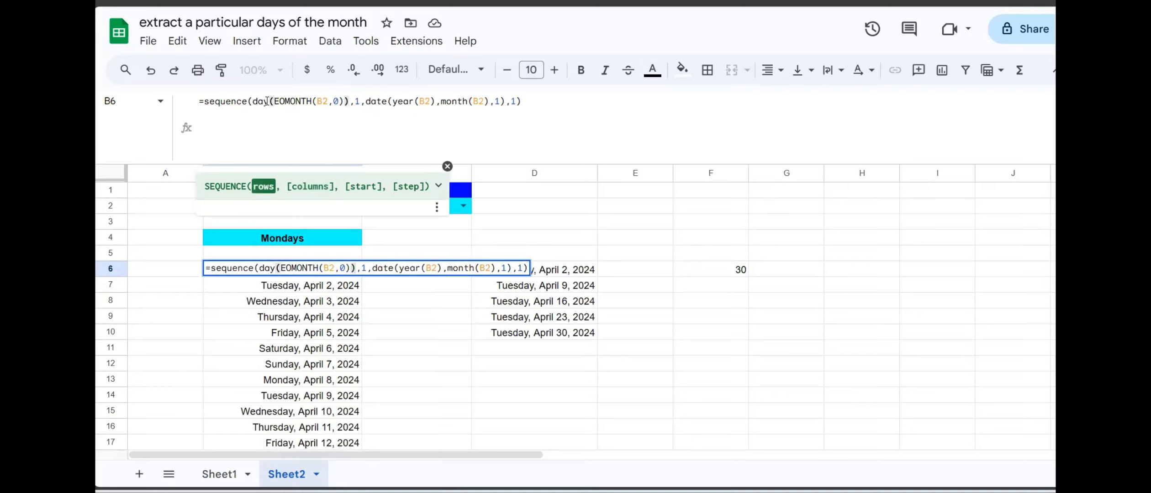
pyautogui.press('Return')
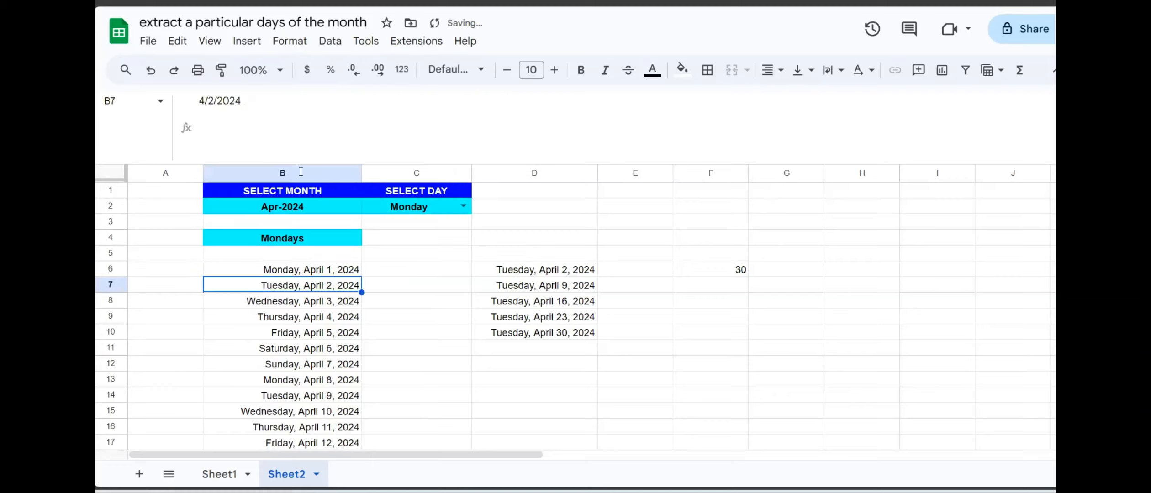
# Step: Examine the April 2024 date list in column B down to its last entry
pyautogui.click(304, 270)
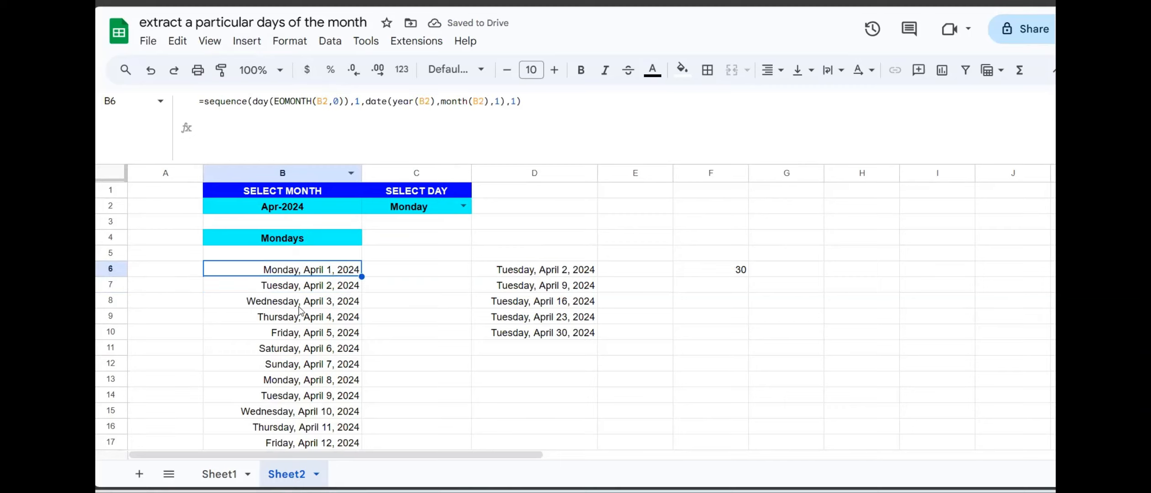
pyautogui.press('Down')
pyautogui.press('Down')
pyautogui.press('Down')
pyautogui.press('Down')
pyautogui.press('Down')
pyautogui.press('Down')
pyautogui.press('Down')
pyautogui.press('Down')
pyautogui.press('Down')
pyautogui.press('Down')
pyautogui.press('Down')
pyautogui.press('Down')
pyautogui.press('Down')
pyautogui.press('Down')
pyautogui.press('Down')
pyautogui.press('Down')
pyautogui.press('Down')
pyautogui.press('Down')
pyautogui.press('Down')
pyautogui.press('Down')
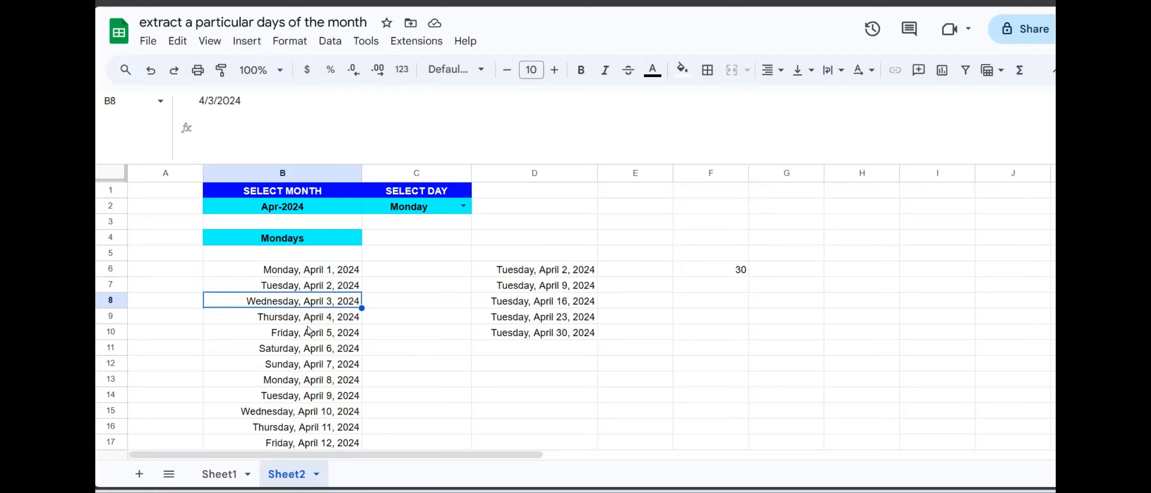
pyautogui.press('Down')
pyautogui.press('Down')
pyautogui.press('Down')
pyautogui.press('Down')
pyautogui.press('Down')
pyautogui.press('Down')
pyautogui.press('Down')
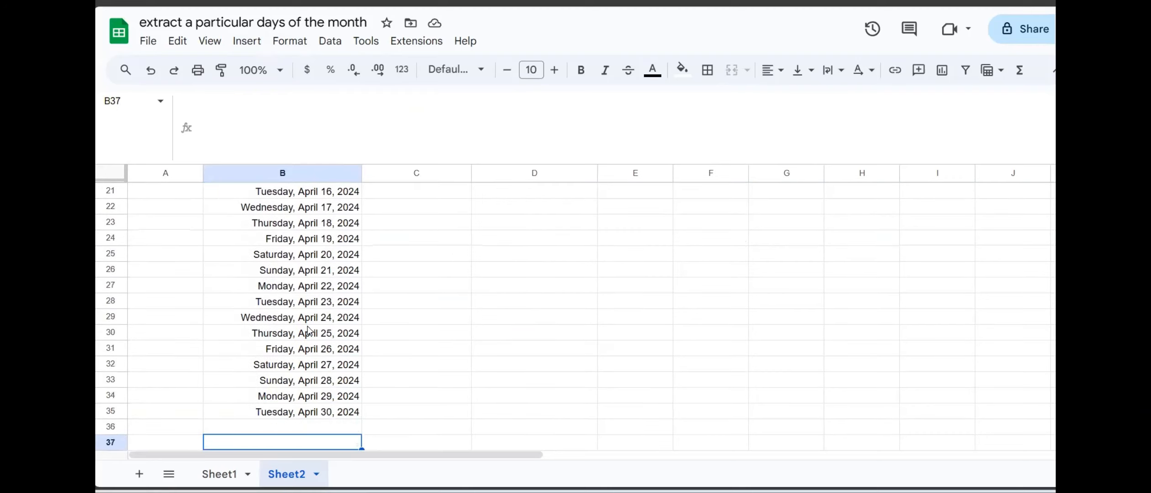
pyautogui.press('Up')
pyautogui.press('Up')
pyautogui.press('Up')
pyautogui.press('Up')
pyautogui.press('Up')
pyautogui.press('Up')
pyautogui.press('Up')
pyautogui.press('Up')
pyautogui.press('Up')
pyautogui.press('Up')
pyautogui.press('Up')
pyautogui.press('Up')
pyautogui.press('Up')
pyautogui.press('Up')
pyautogui.press('Up')
pyautogui.press('Up')
pyautogui.press('Up')
pyautogui.press('Up')
pyautogui.press('Up')
pyautogui.press('Up')
pyautogui.press('Up')
pyautogui.press('Up')
pyautogui.press('Up')
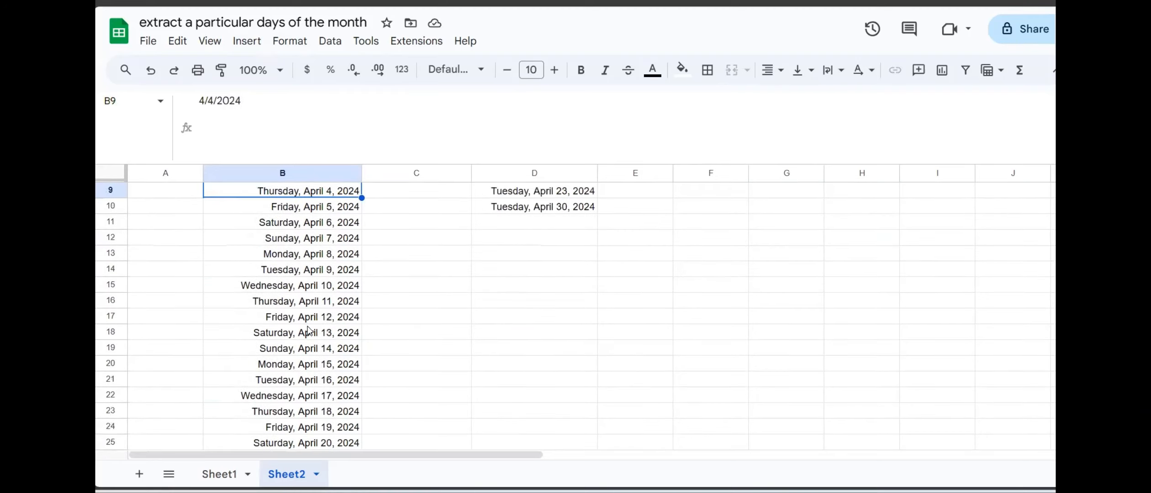
# Step: Change the selected month in B2 to February 2024 by picking the date 2/21/2024
pyautogui.click(303, 209)
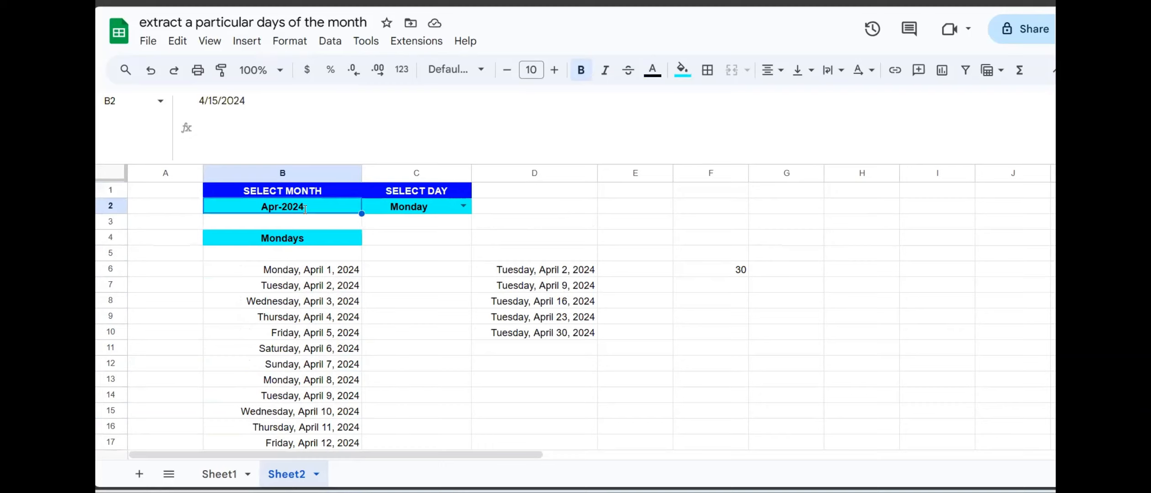
pyautogui.doubleClick(302, 210)
pyautogui.click(318, 229)
pyautogui.click(318, 231)
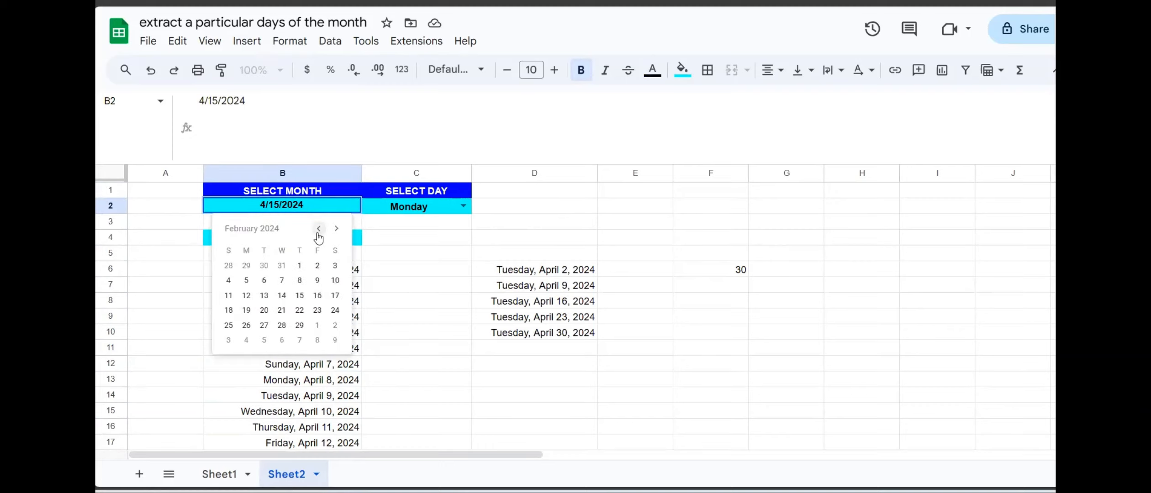
pyautogui.click(280, 310)
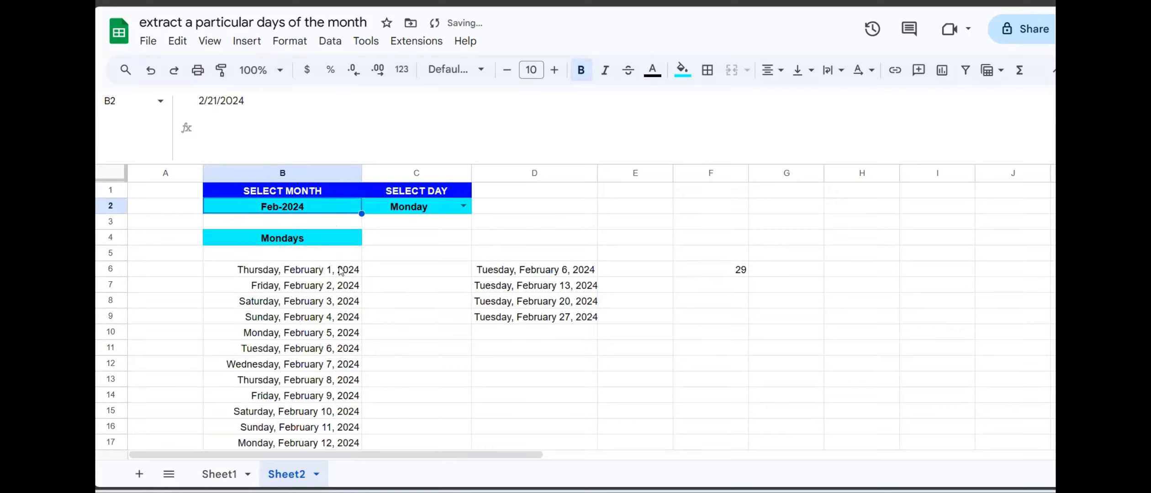
# Step: Examine where the February 2024 date list in column B ends
pyautogui.click(302, 284)
pyautogui.press('Down')
pyautogui.press('Down')
pyautogui.press('Down')
pyautogui.press('Down')
pyautogui.press('Down')
pyautogui.press('Down')
pyautogui.press('Down')
pyautogui.press('Down')
pyautogui.press('Down')
pyautogui.press('Down')
pyautogui.press('Down')
pyautogui.press('Down')
pyautogui.press('Down')
pyautogui.press('Down')
pyautogui.press('Down')
pyautogui.press('Down')
pyautogui.press('Down')
pyautogui.press('Down')
pyautogui.press('Down')
pyautogui.press('Down')
pyautogui.press('Down')
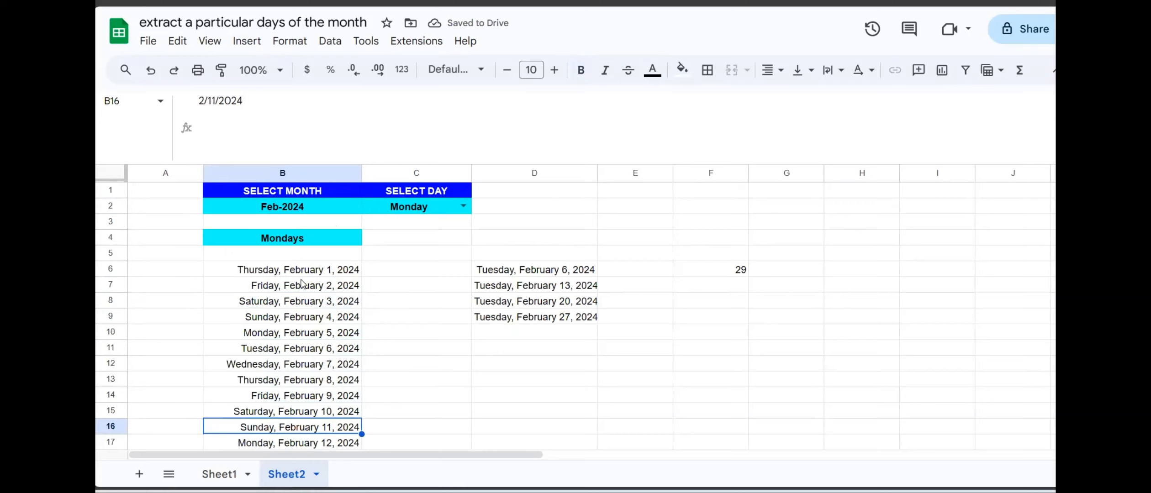
pyautogui.press('Down')
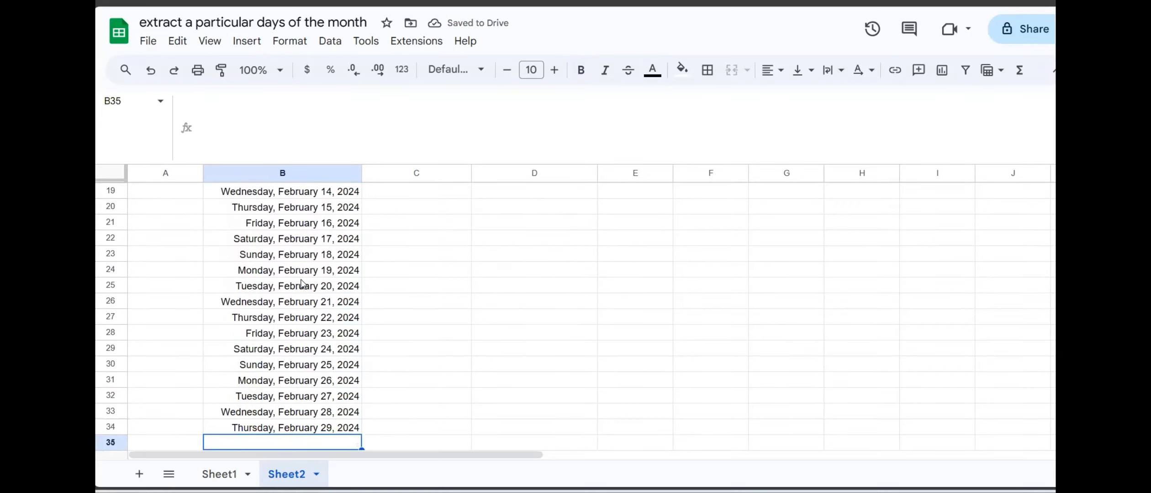
# Step: Review the February 2024 date list in column B from its end back up to the formula in B6
pyautogui.press('Up')
pyautogui.press('Up')
pyautogui.press('Up')
pyautogui.press('Up')
pyautogui.press('Up')
pyautogui.press('Up')
pyautogui.press('Up')
pyautogui.press('Up')
pyautogui.press('Up')
pyautogui.press('Up')
pyautogui.press('Up')
pyautogui.press('Up')
pyautogui.press('Up')
pyautogui.press('Up')
pyautogui.press('Up')
pyautogui.press('Up')
pyautogui.press('Up')
pyautogui.press('Up')
pyautogui.press('Up')
pyautogui.press('Up')
pyautogui.press('Up')
pyautogui.press('Up')
pyautogui.press('Up')
pyautogui.press('Up')
pyautogui.press('Up')
pyautogui.press('Up')
pyautogui.press('Up')
pyautogui.press('Up')
pyautogui.press('Up')
pyautogui.press('Up')
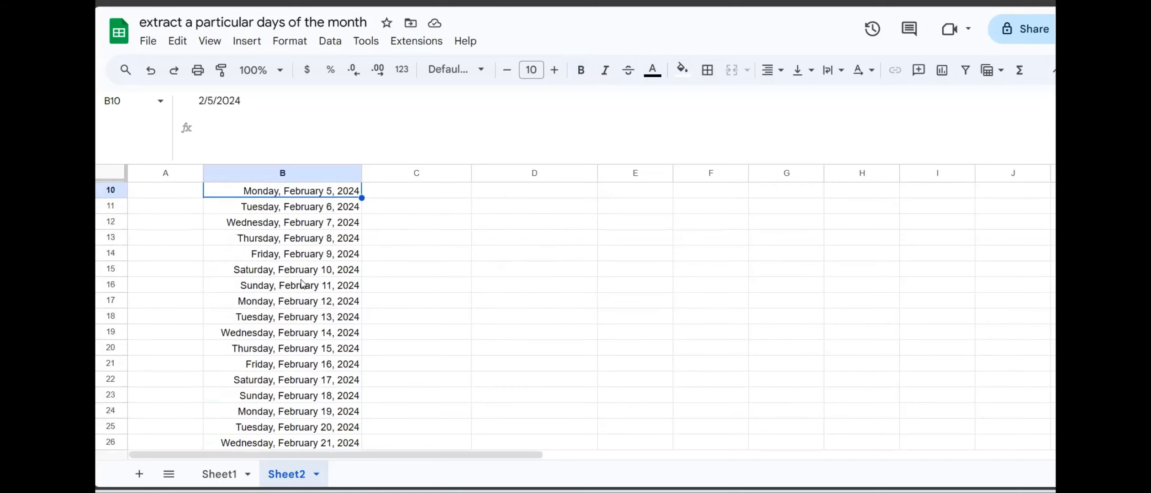
pyautogui.press('Down')
pyautogui.press('Down')
pyautogui.press('Down')
pyautogui.press('Down')
pyautogui.press('Down')
pyautogui.press('Down')
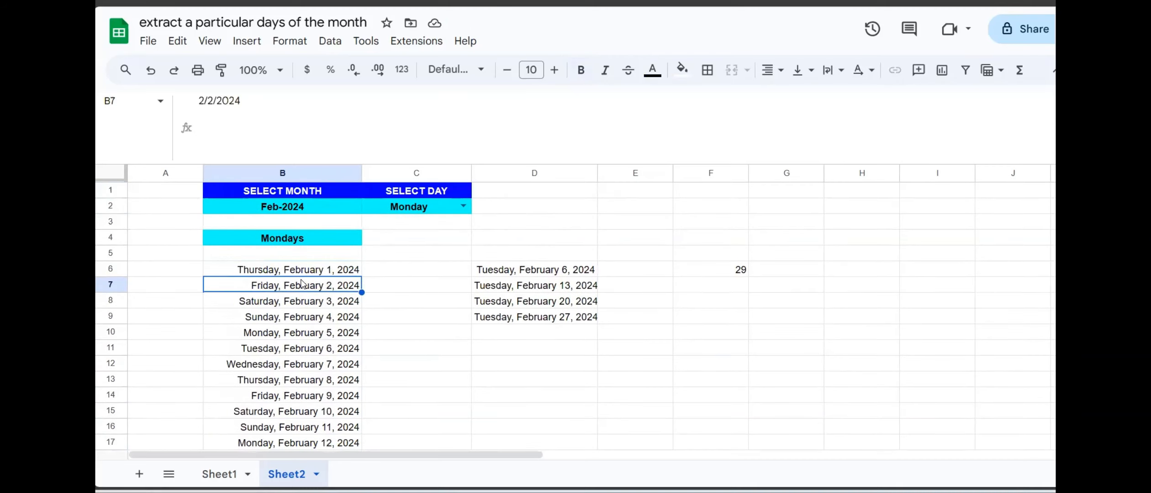
pyautogui.press('Up')
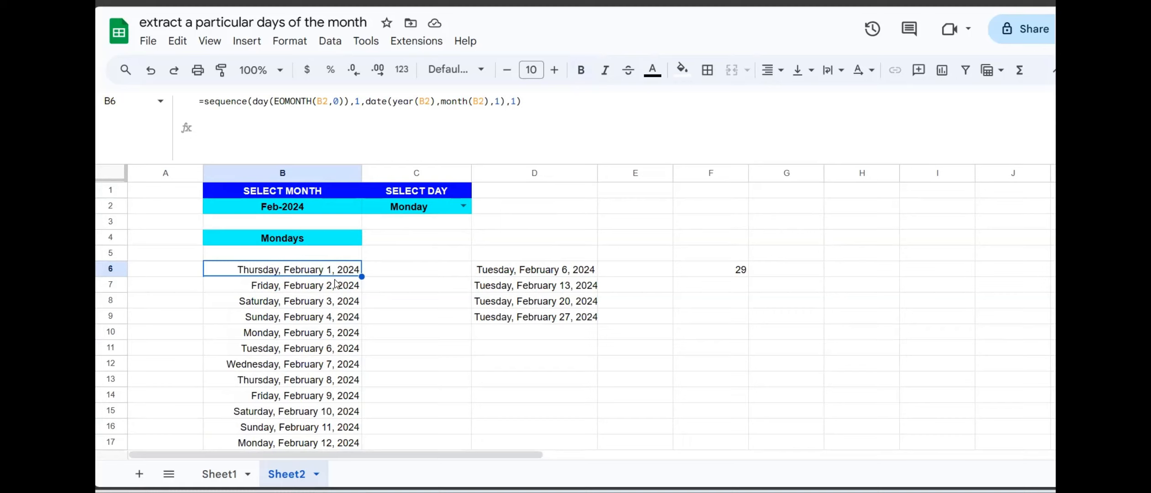
# Step: Compare the FILTER formula in D6 with the SEQUENCE formula in B6 and check the end of the date list against the B6:B35 range
pyautogui.click(540, 268)
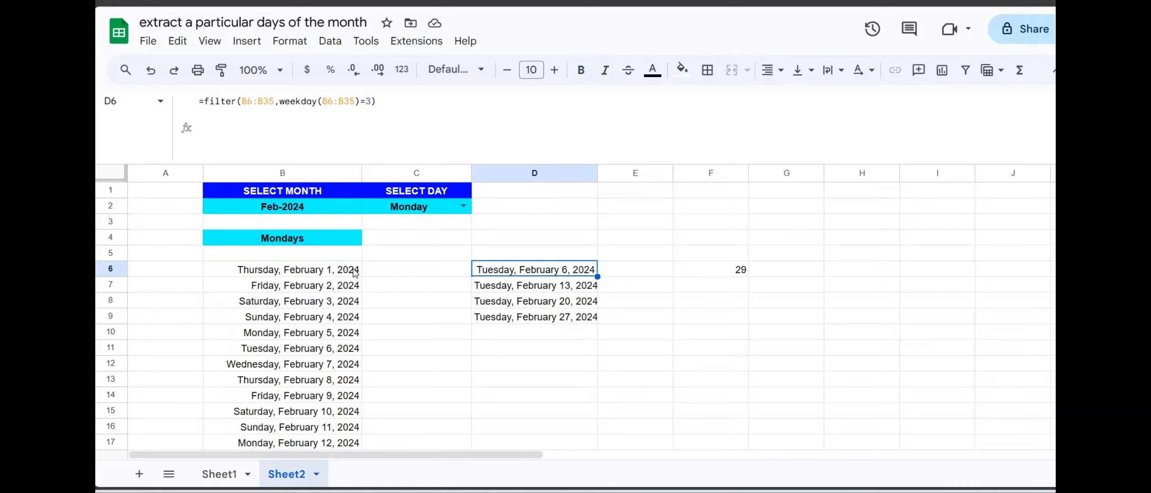
pyautogui.click(295, 270)
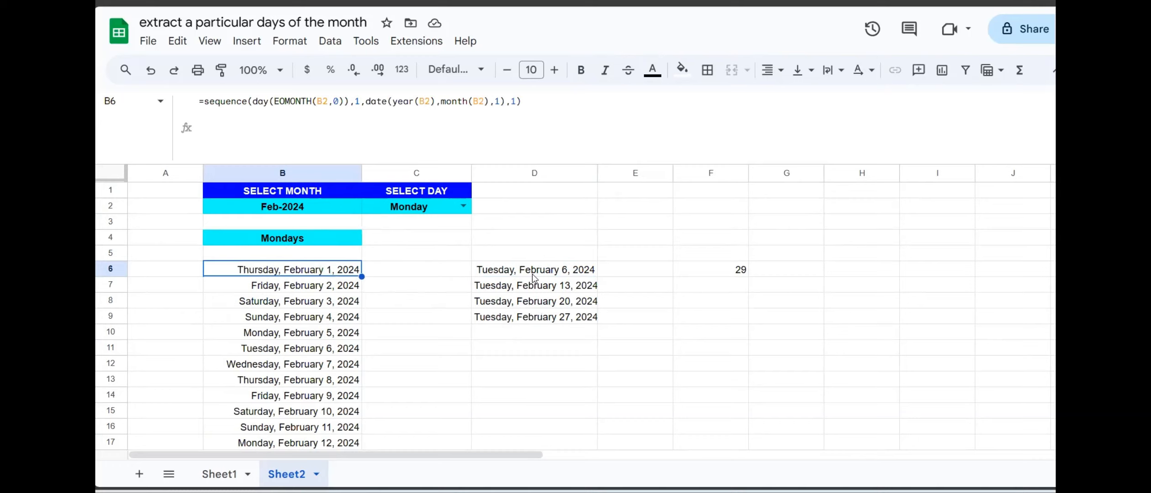
pyautogui.click(547, 273)
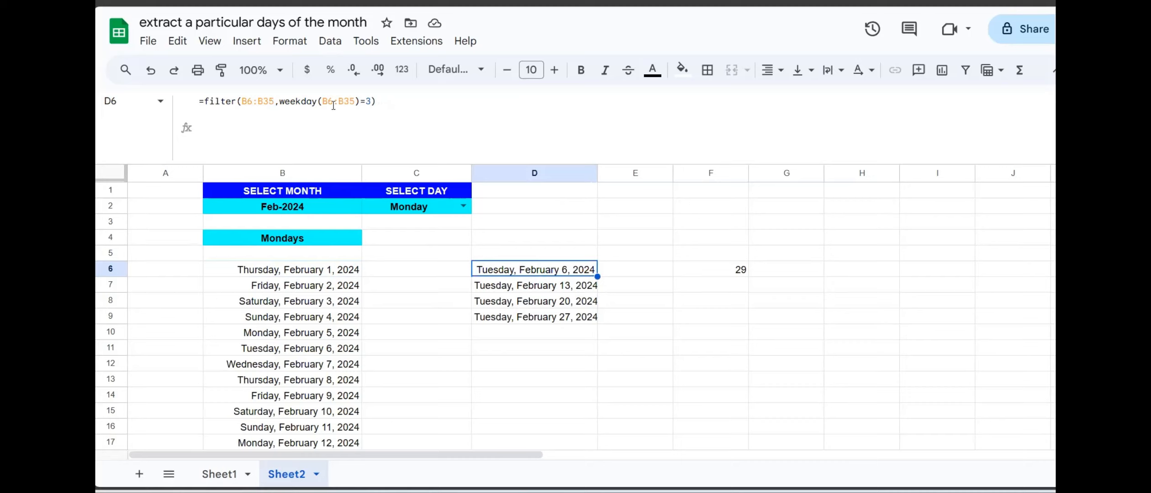
pyautogui.click(339, 274)
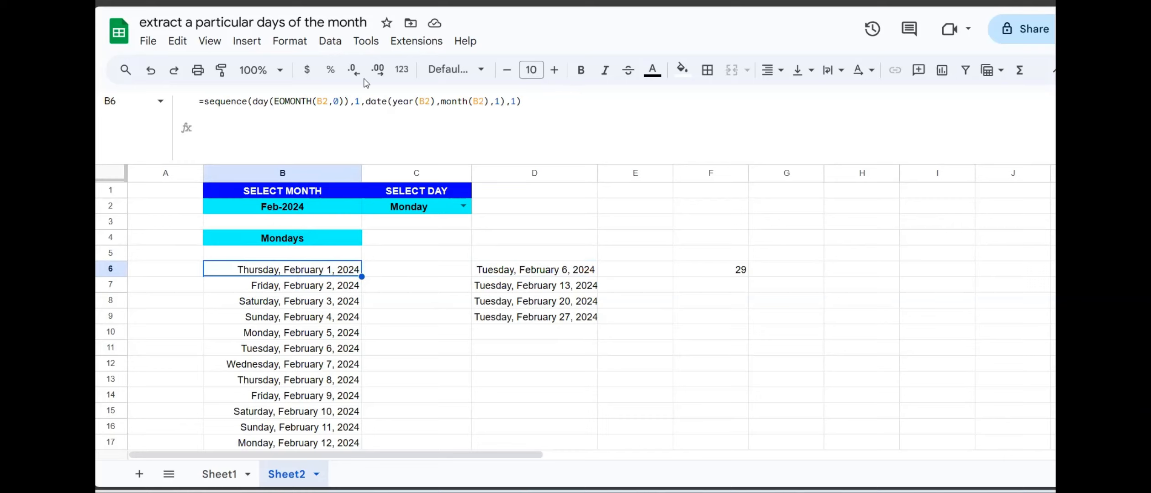
pyautogui.press('Down')
pyautogui.press('Down')
pyautogui.press('Down')
pyautogui.press('Down')
pyautogui.press('Down')
pyautogui.press('Down')
pyautogui.press('Down')
pyautogui.press('Down')
pyautogui.press('Down')
pyautogui.press('Down')
pyautogui.press('Down')
pyautogui.press('Down')
pyautogui.press('Down')
pyautogui.press('Down')
pyautogui.press('Down')
pyautogui.press('Down')
pyautogui.press('Down')
pyautogui.press('Down')
pyautogui.press('Down')
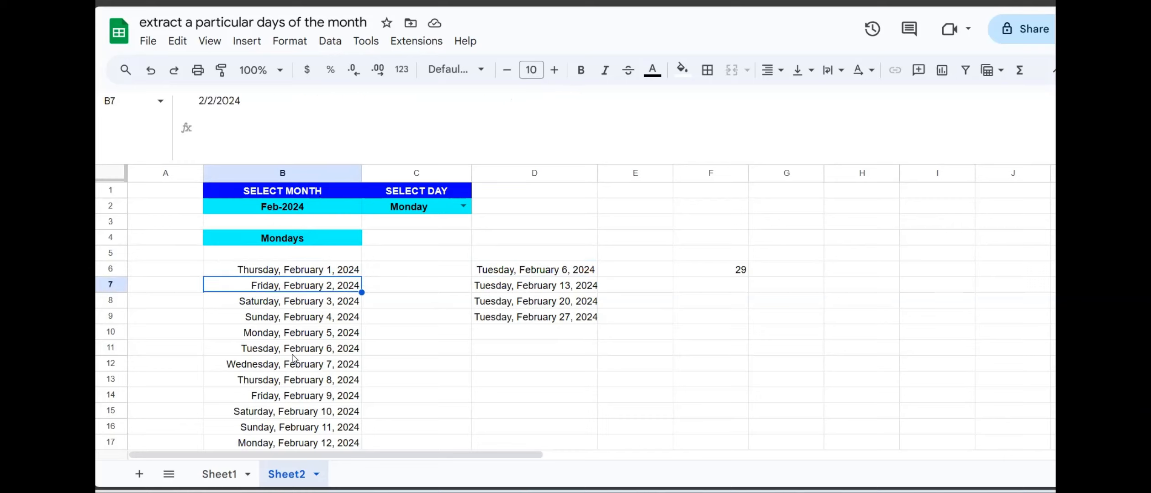
pyautogui.press('Down')
pyautogui.press('Down')
pyautogui.press('Down')
pyautogui.press('Down')
pyautogui.press('Down')
pyautogui.press('Down')
pyautogui.press('Down')
pyautogui.press('Down')
pyautogui.press('Down')
pyautogui.press('Down')
pyautogui.press('Down')
pyautogui.press('Down')
pyautogui.press('Down')
pyautogui.press('Down')
pyautogui.press('Up')
pyautogui.press('Up')
pyautogui.press('Up')
pyautogui.press('Up')
pyautogui.press('Up')
pyautogui.press('Up')
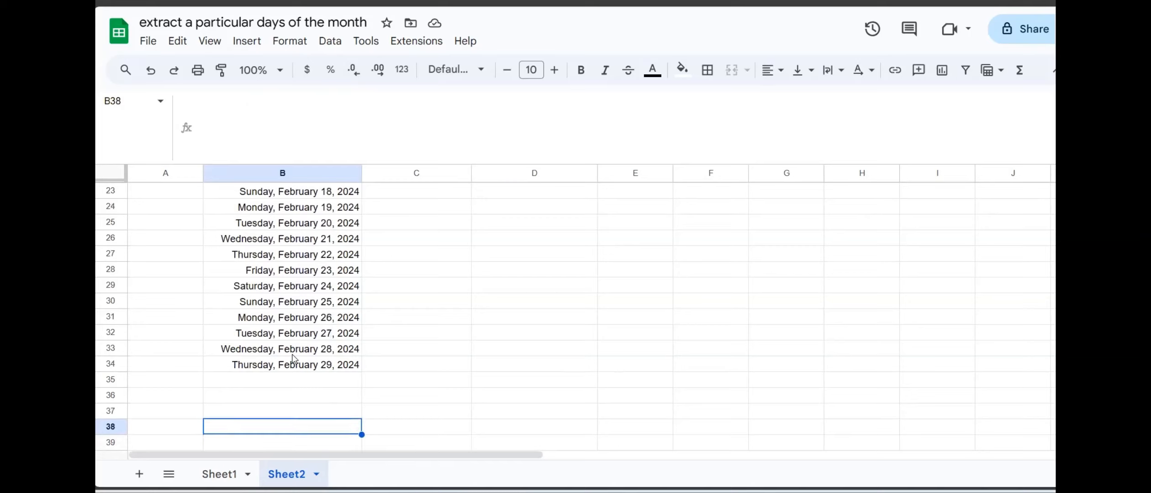
pyautogui.press('Down')
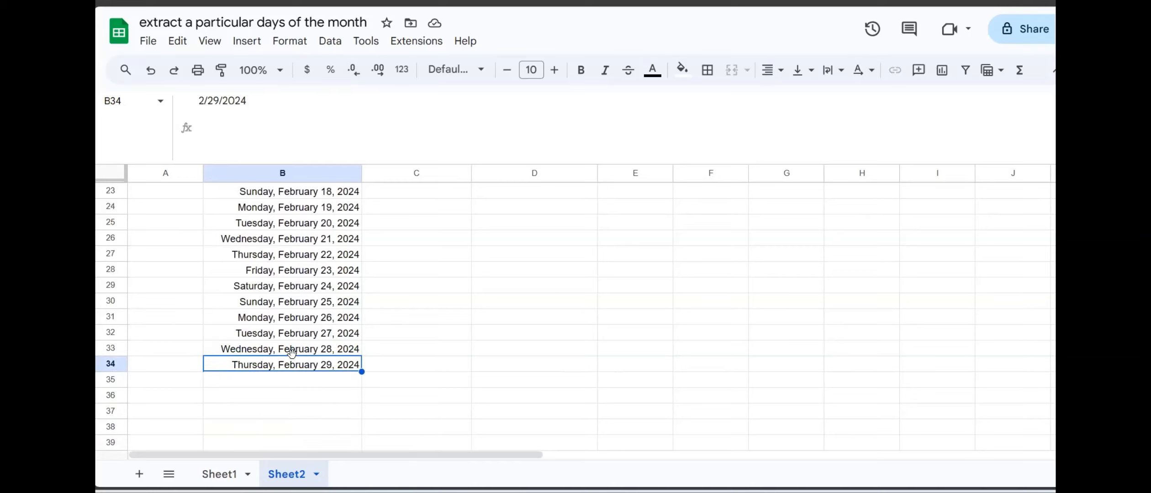
pyautogui.press('Up')
pyautogui.press('Up')
pyautogui.press('Up')
pyautogui.press('Up')
pyautogui.press('Up')
pyautogui.press('Up')
pyautogui.press('Up')
pyautogui.press('Up')
pyautogui.press('Up')
pyautogui.press('Up')
pyautogui.press('Up')
pyautogui.press('Up')
pyautogui.press('Up')
pyautogui.press('Up')
pyautogui.press('Up')
pyautogui.press('Up')
pyautogui.press('Up')
pyautogui.press('Up')
pyautogui.press('Up')
pyautogui.press('Up')
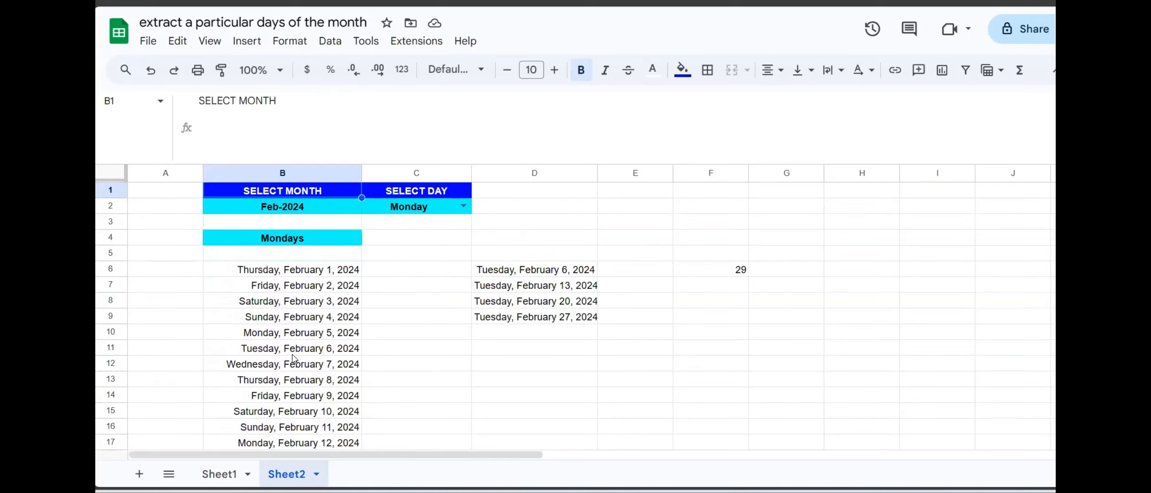
pyautogui.press('Down')
pyautogui.press('Down')
pyautogui.press('Down')
pyautogui.press('Down')
pyautogui.press('Down')
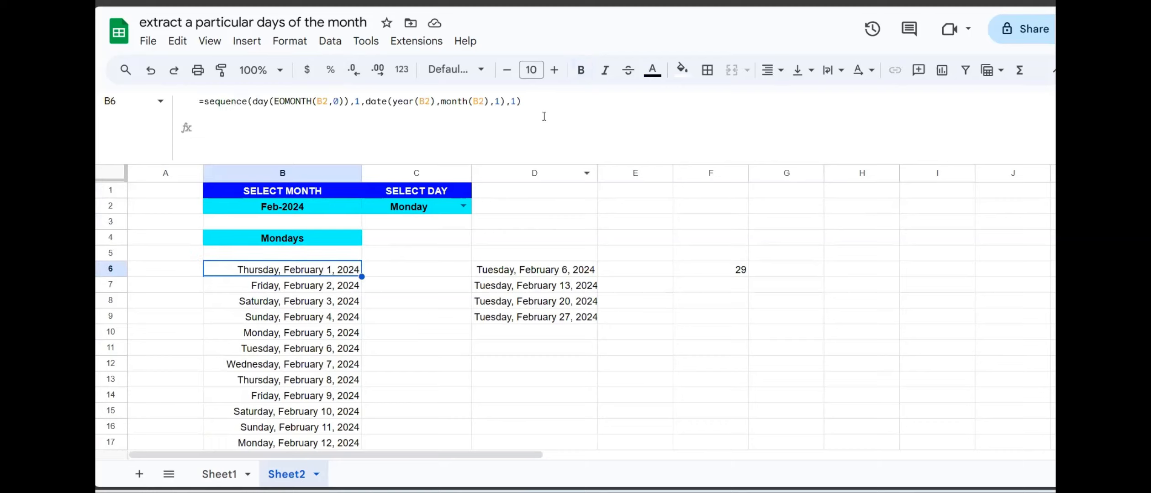
# Step: Copy the SEQUENCE expression from B6 without its equals sign, leaving the cell as it is
pyautogui.click(525, 274)
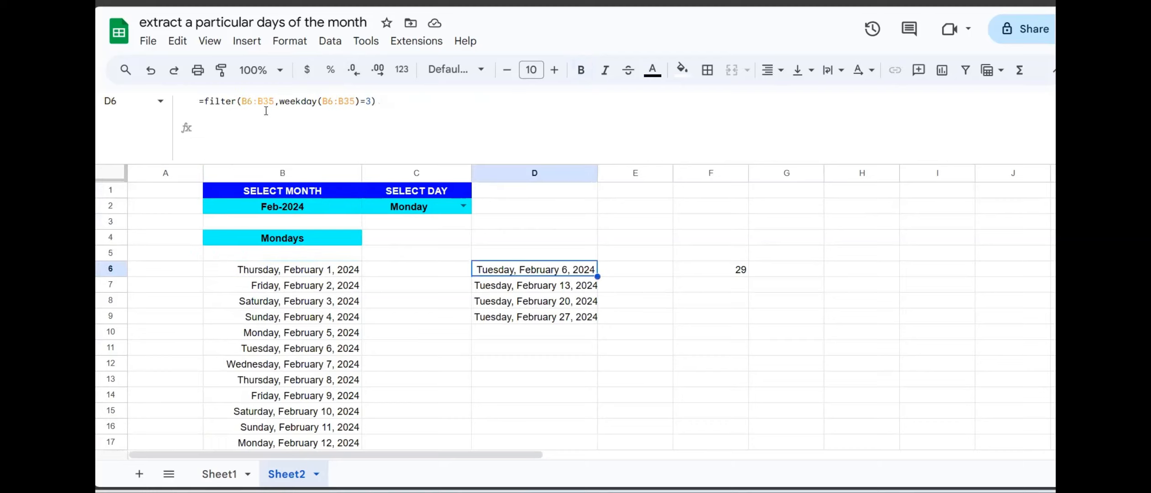
pyautogui.moveTo(273, 279); pyautogui.dragTo(278, 275)
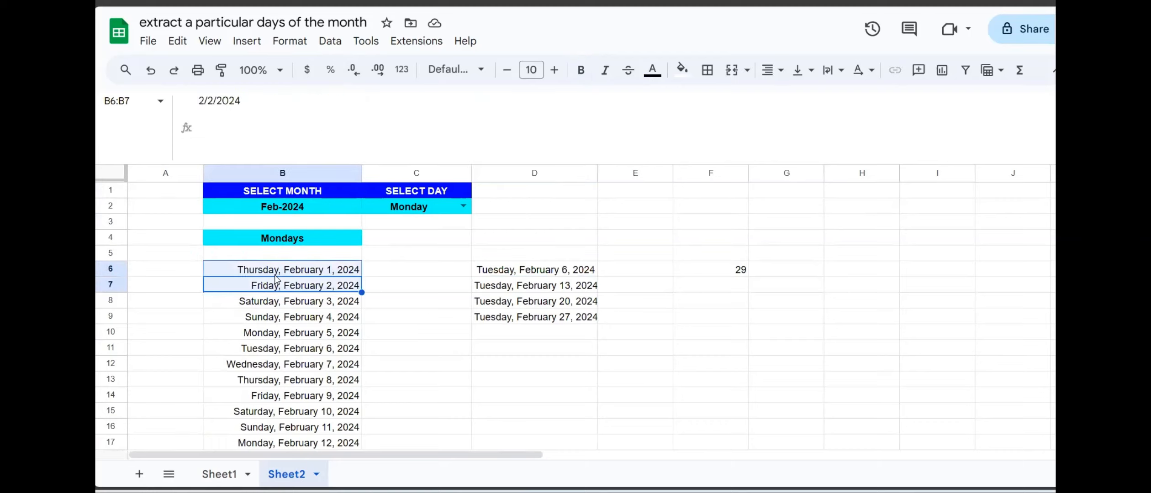
pyautogui.click(296, 270)
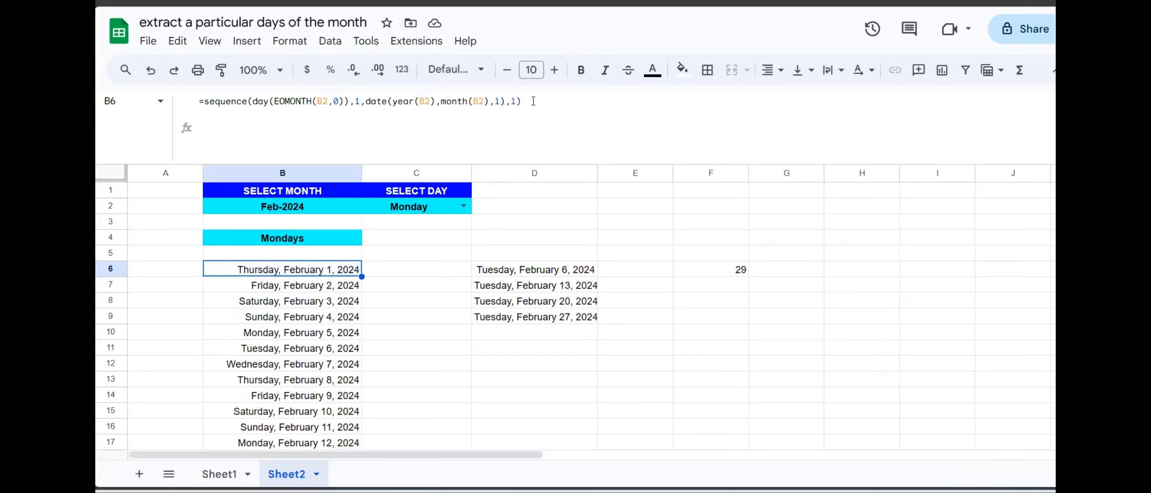
pyautogui.moveTo(523, 102); pyautogui.dragTo(200, 115)
pyautogui.hotkey('ctrl', 'c')
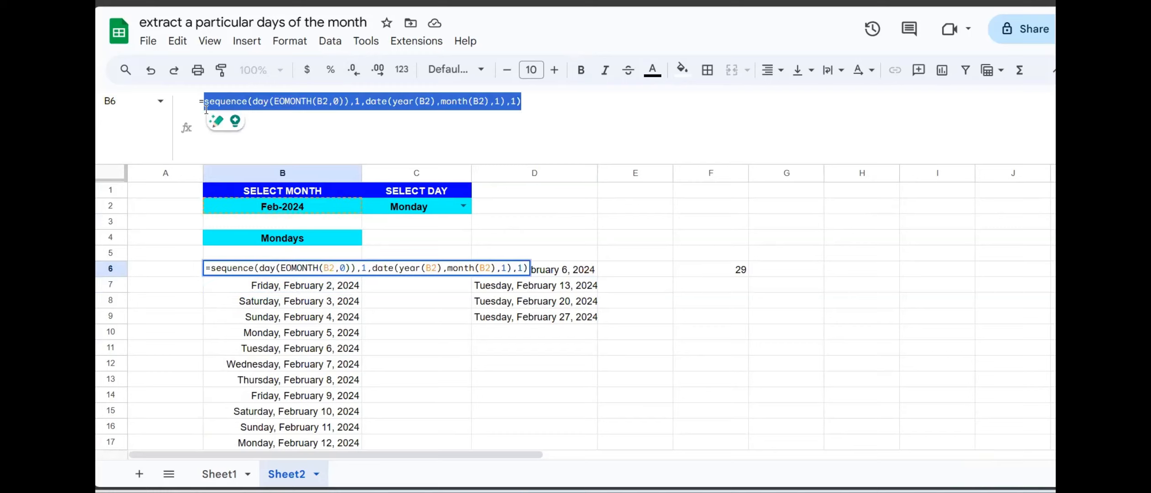
pyautogui.press('Escape')
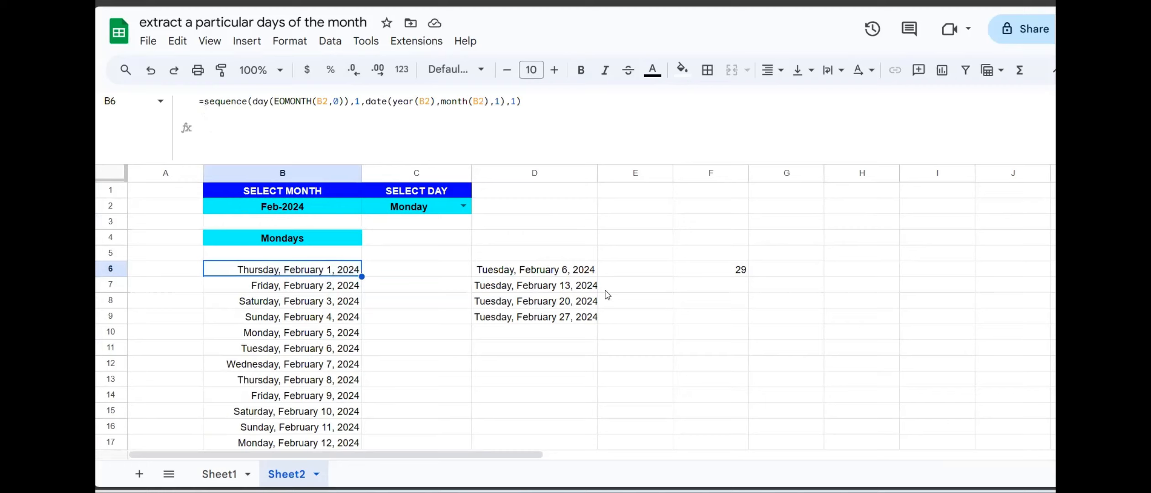
# Step: Replace the first B6:B35 range in D6's FILTER formula with the copied sequence(day(EOMONTH(B2,0)),1,date(year(B2),month(B2),1),1)
pyautogui.click(589, 272)
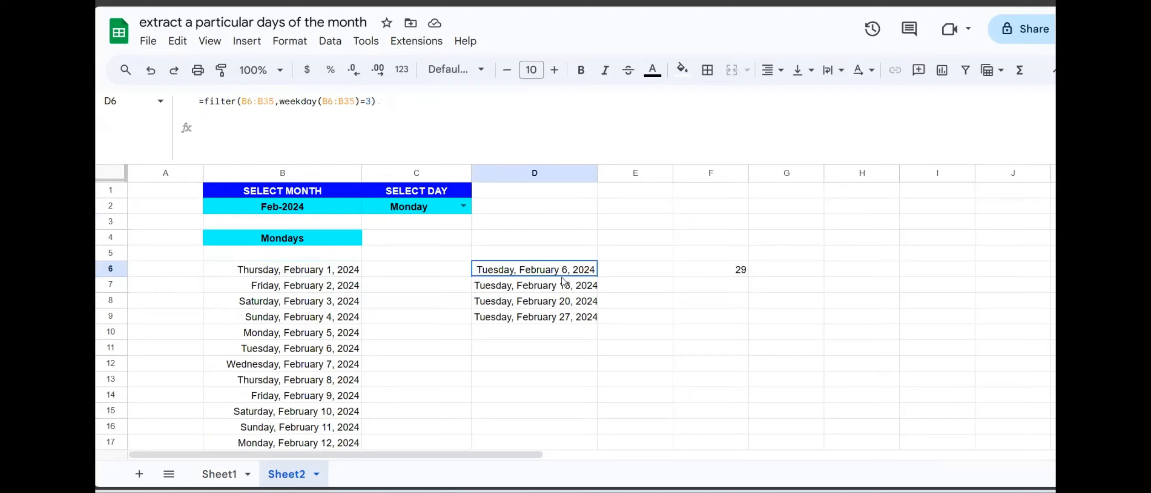
pyautogui.click(276, 102)
pyautogui.press('BackSpace')
pyautogui.press('BackSpace')
pyautogui.press('BackSpace')
pyautogui.press('BackSpace')
pyautogui.press('BackSpace')
pyautogui.press('BackSpace')
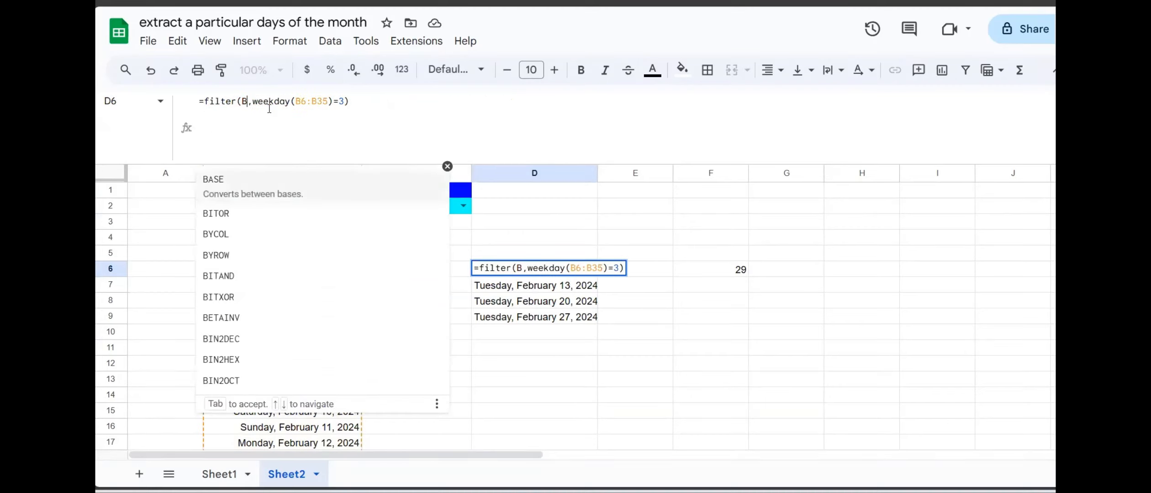
pyautogui.hotkey('ctrl', 'v')
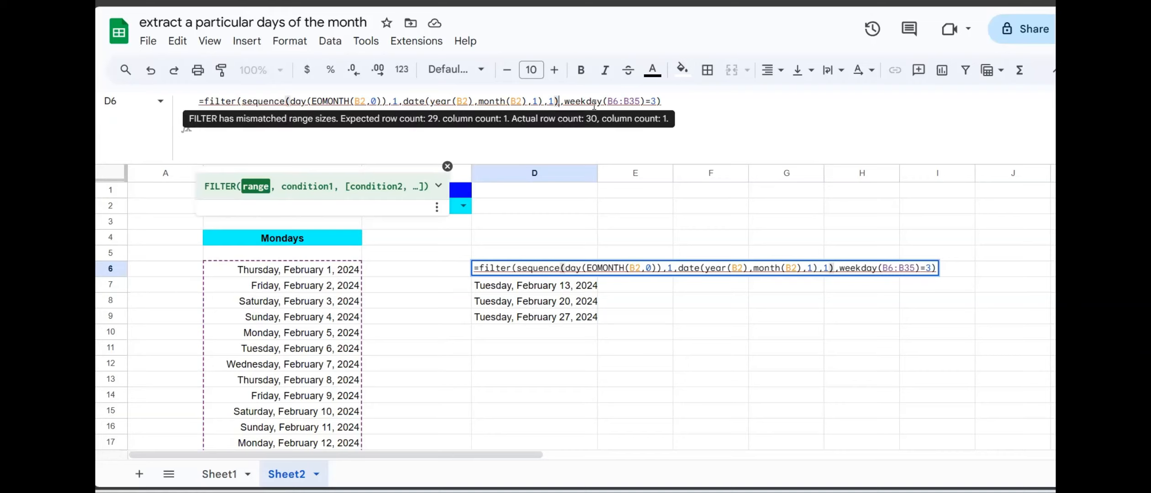
# Step: Replace the B6:B35 range inside WEEKDAY in the D6 formula with the same SEQUENCE expression and enter the formula
pyautogui.click(641, 99)
pyautogui.press('BackSpace')
pyautogui.press('BackSpace')
pyautogui.press('BackSpace')
pyautogui.press('BackSpace')
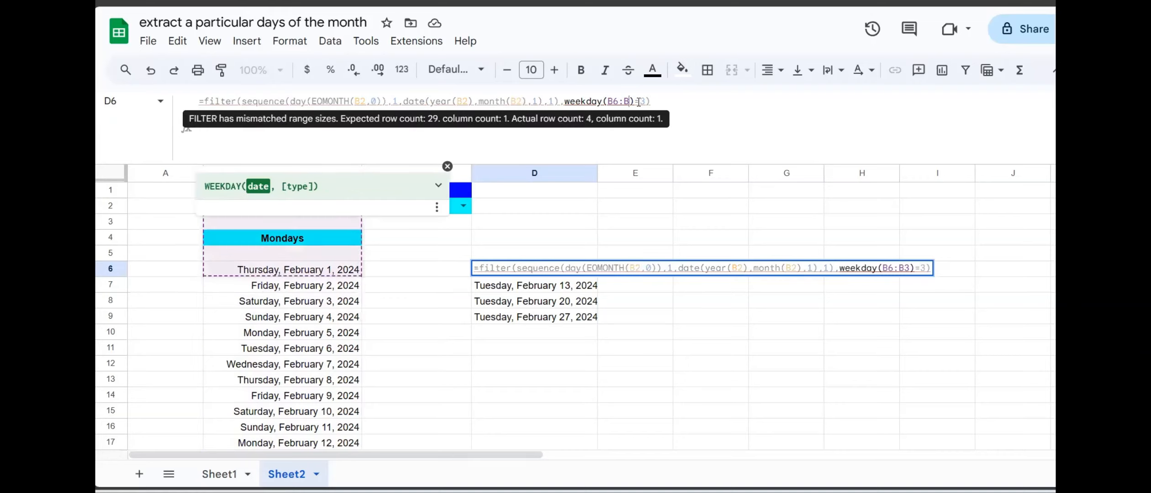
pyautogui.press('BackSpace')
pyautogui.press('BackSpace')
pyautogui.hotkey('ctrl', 'v')
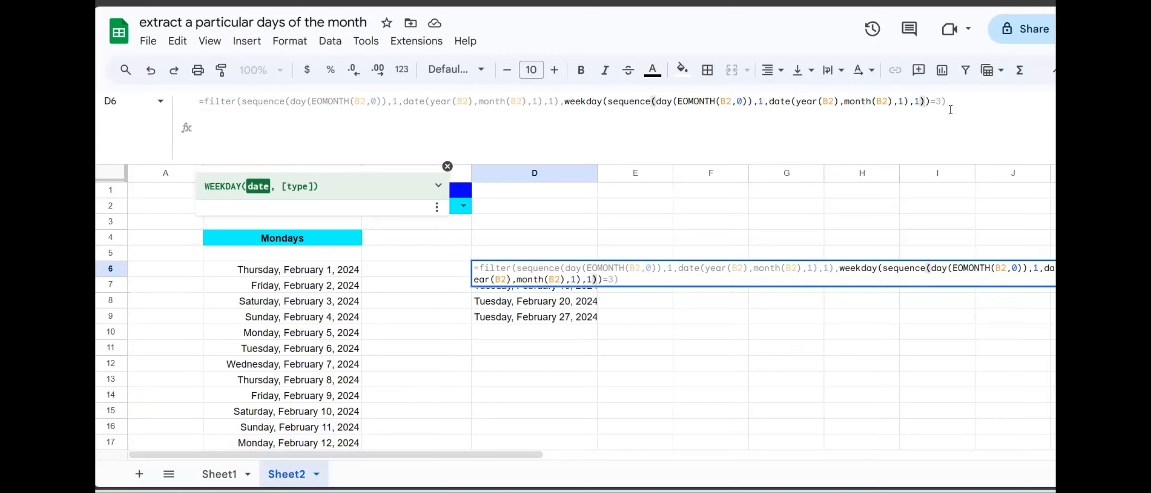
pyautogui.press('Return')
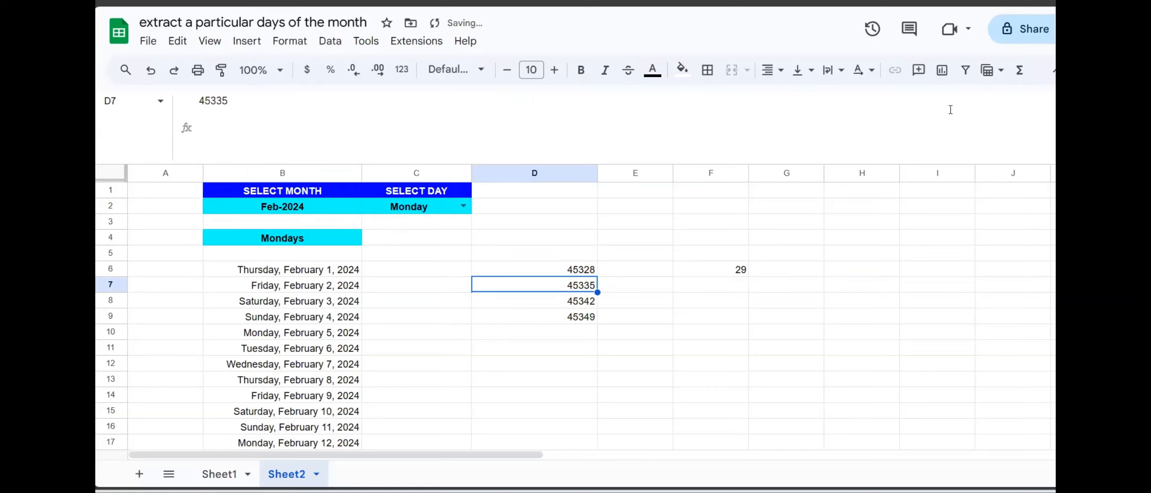
# Step: Copy the long date format of B6 onto the filtered results in D6:D9
pyautogui.click(804, 268)
pyautogui.click(364, 273)
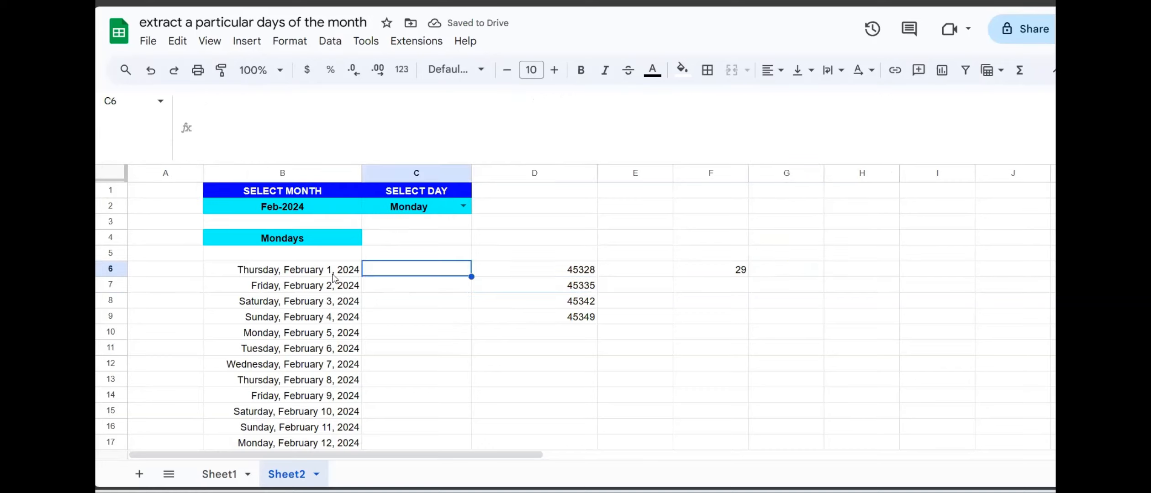
pyautogui.click(355, 274)
pyautogui.click(221, 70)
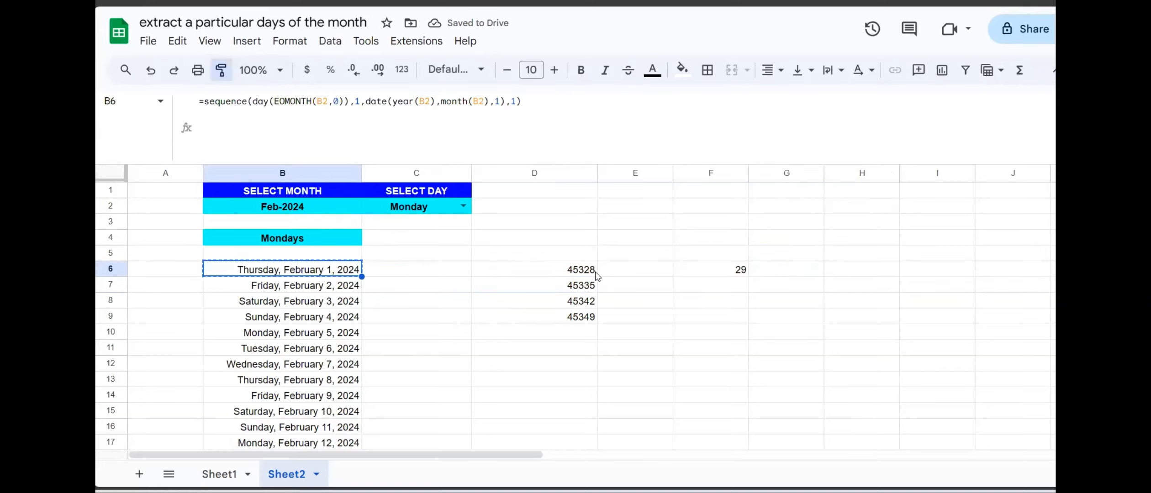
pyautogui.moveTo(582, 271); pyautogui.dragTo(581, 318)
pyautogui.click(639, 321)
pyautogui.click(534, 339)
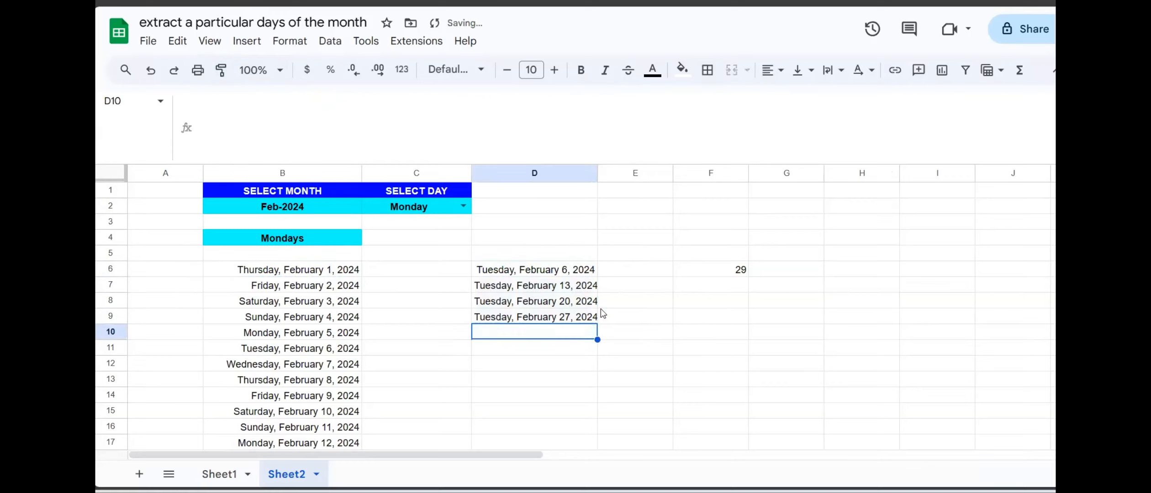
# Step: Delete the helper date list in B6:B34 and return to the start of column B
pyautogui.click(557, 274)
pyautogui.click(349, 283)
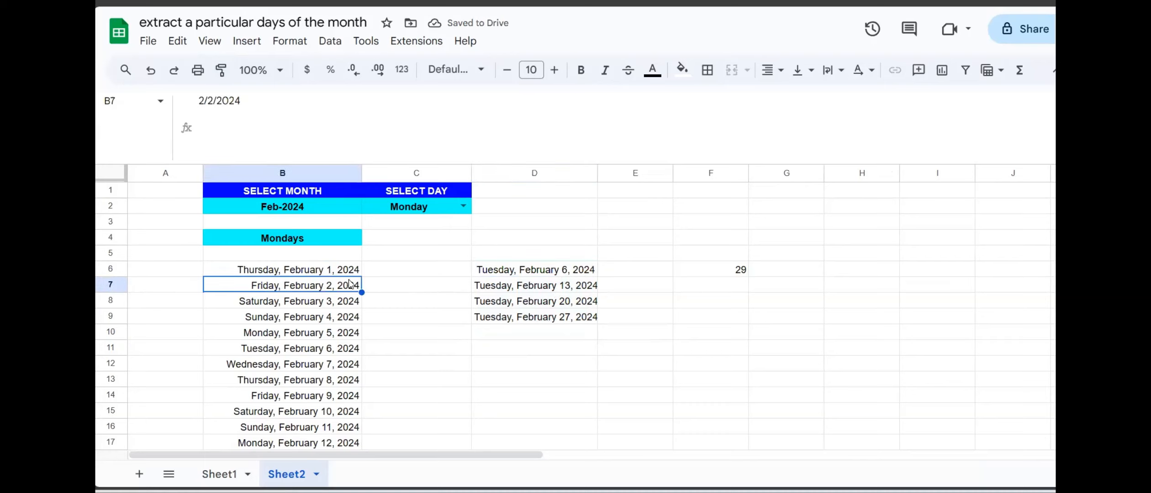
pyautogui.click(329, 270)
pyautogui.hotkey('ctrl', 'shift', 'Down')
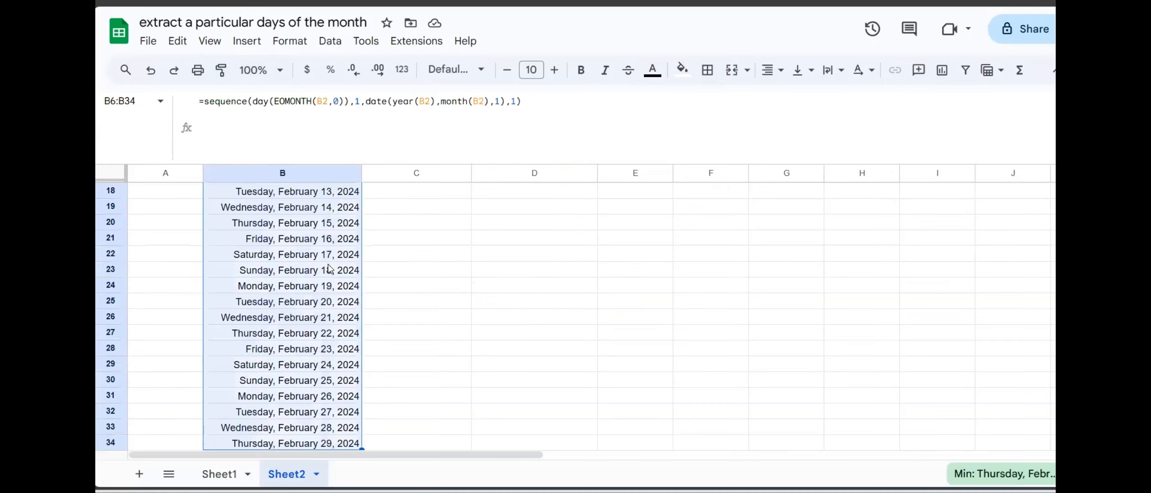
pyautogui.press('Delete')
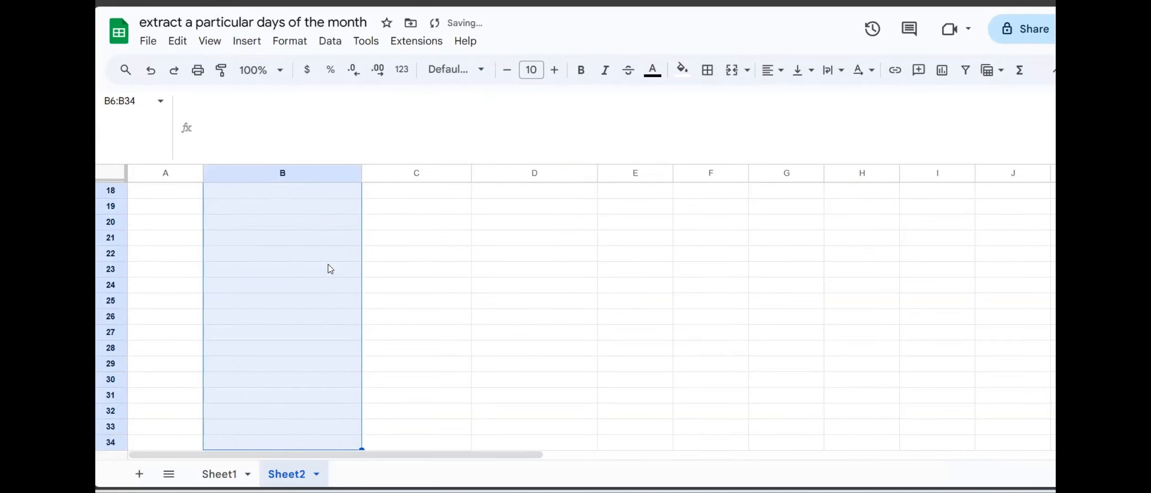
pyautogui.hotkey('ctrl', 'Up')
pyautogui.hotkey('ctrl', 'Up')
pyautogui.hotkey('ctrl', 'Up')
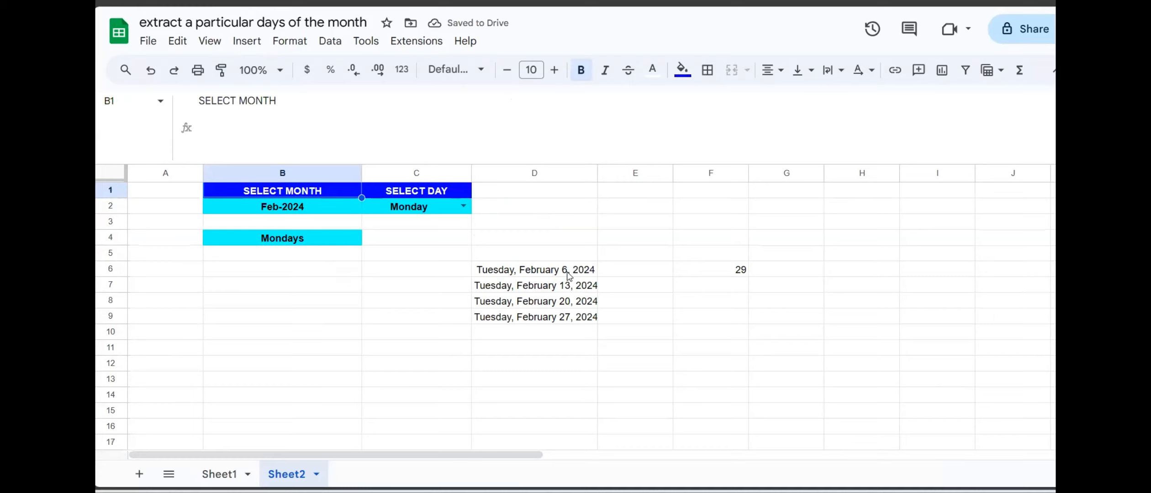
# Step: Set the weekday number in D6's FILTER condition to 1 to list Sundays
pyautogui.click(567, 274)
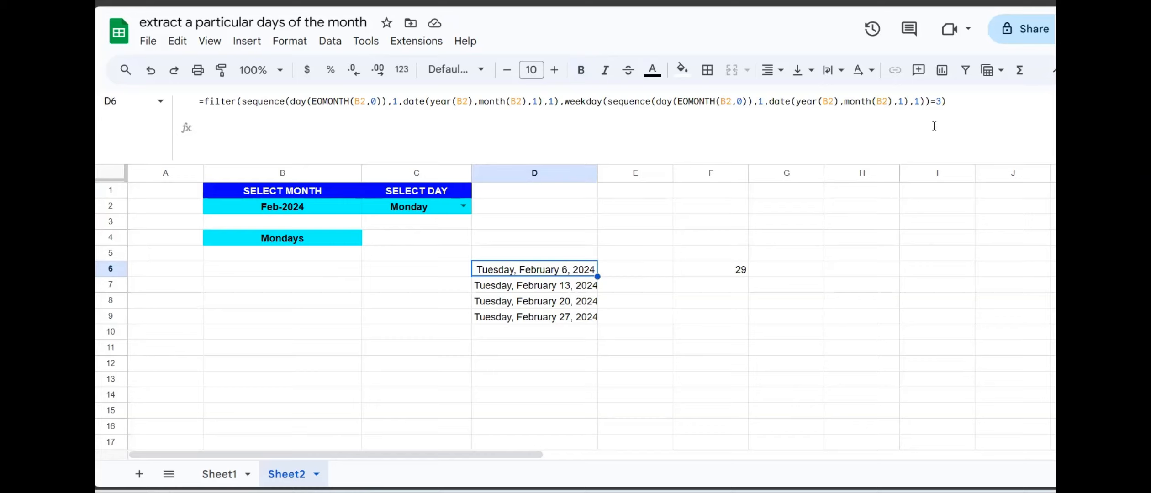
pyautogui.click(943, 105)
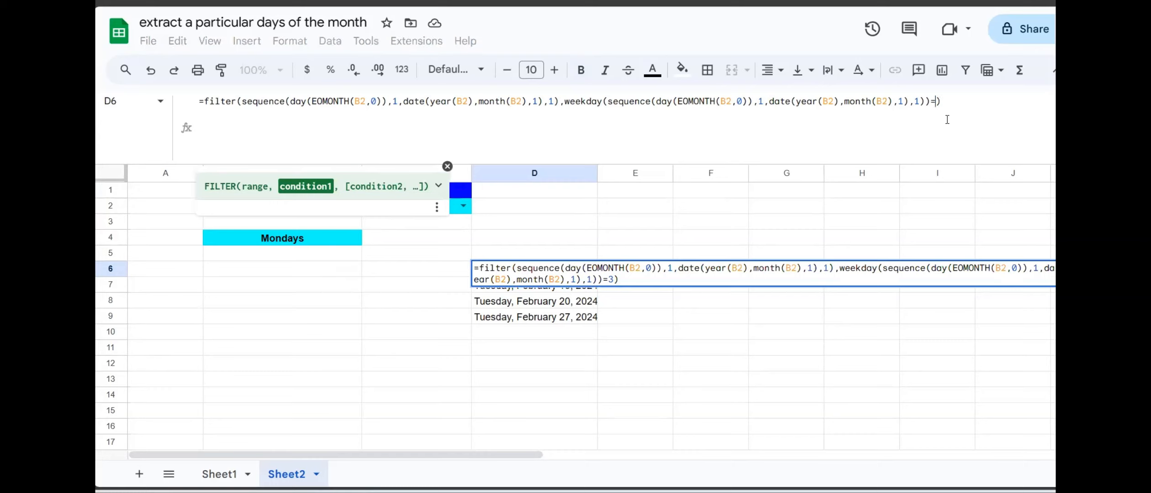
pyautogui.press('BackSpace')
pyautogui.write('1')
pyautogui.press('Return')
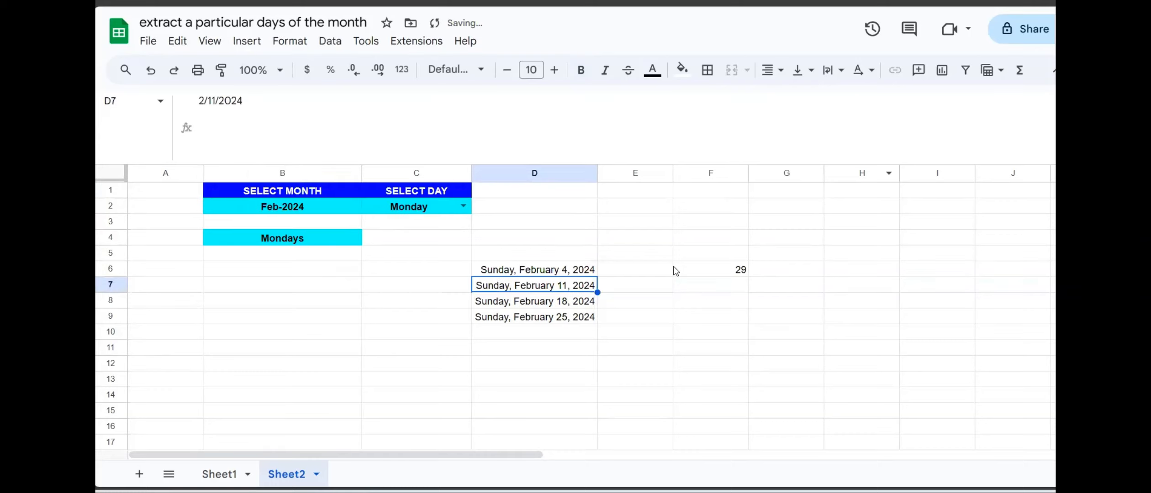
# Step: Set the weekday number in D6's FILTER condition to 2 to list Mondays
pyautogui.click(563, 274)
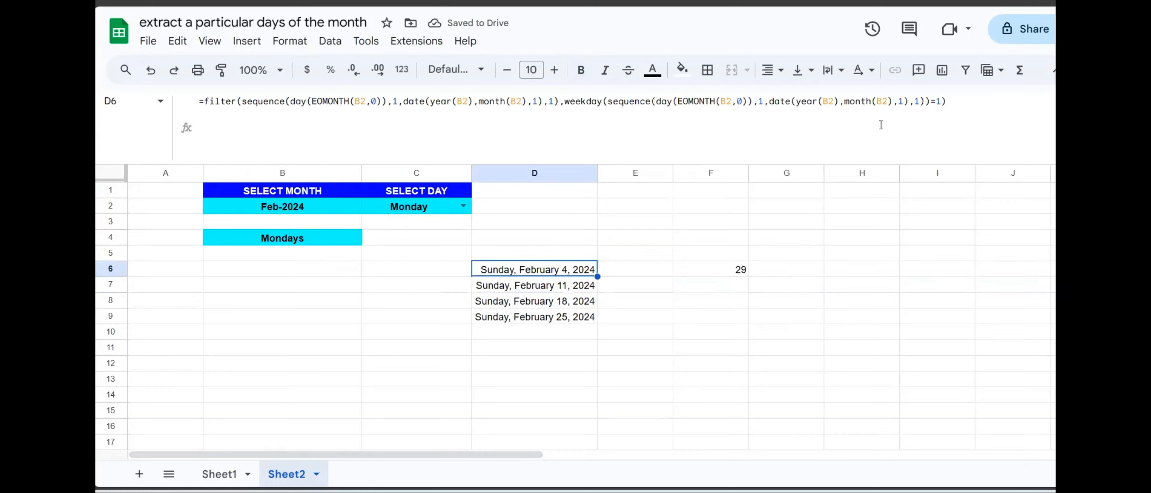
pyautogui.click(939, 106)
pyautogui.press('BackSpace')
pyautogui.write('2')
pyautogui.press('Return')
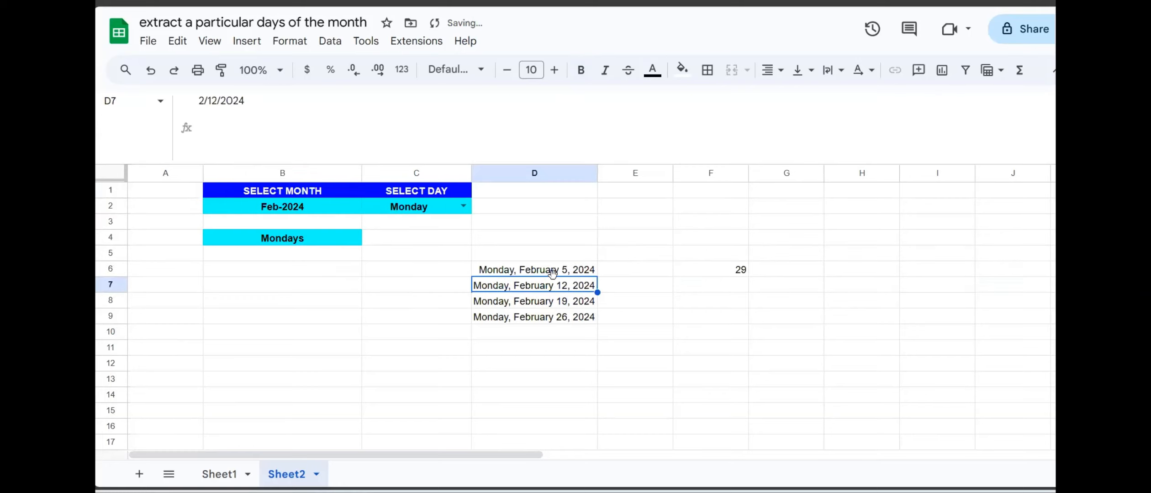
# Step: Switch the SELECT DAY choice in C2 to Sunday and back to Monday to test whether the date list follows it
pyautogui.click(566, 274)
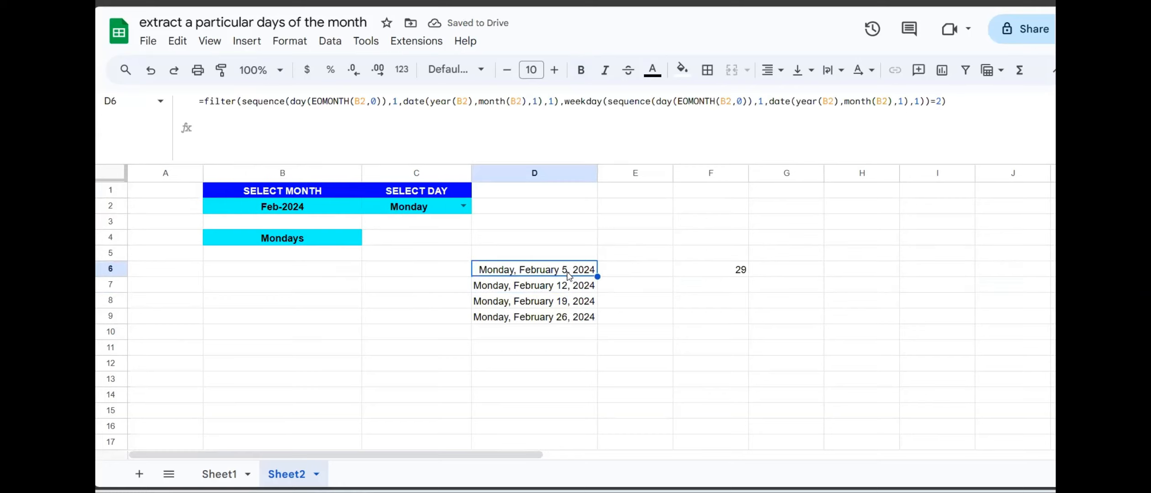
pyautogui.click(440, 204)
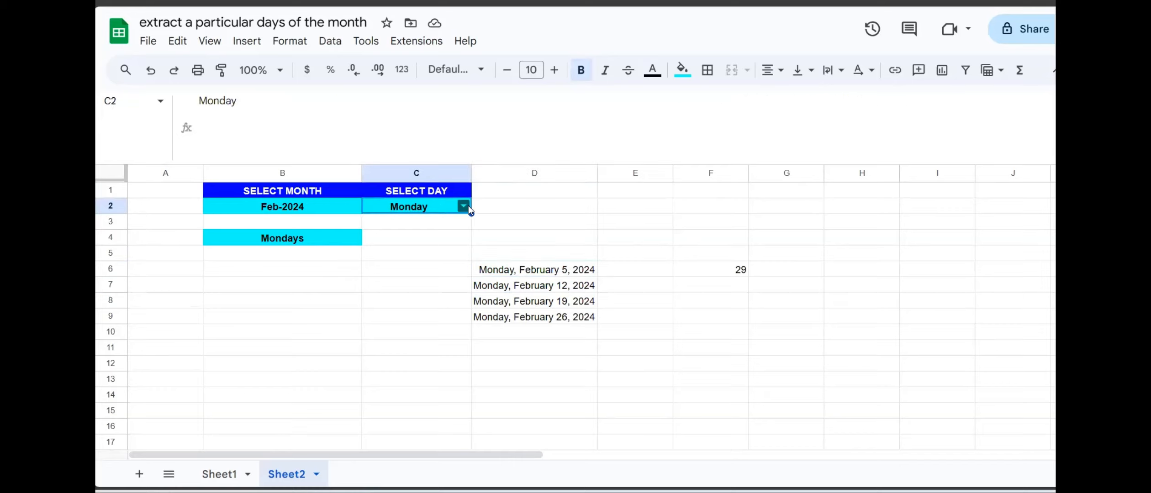
pyautogui.click(463, 206)
pyautogui.click(420, 223)
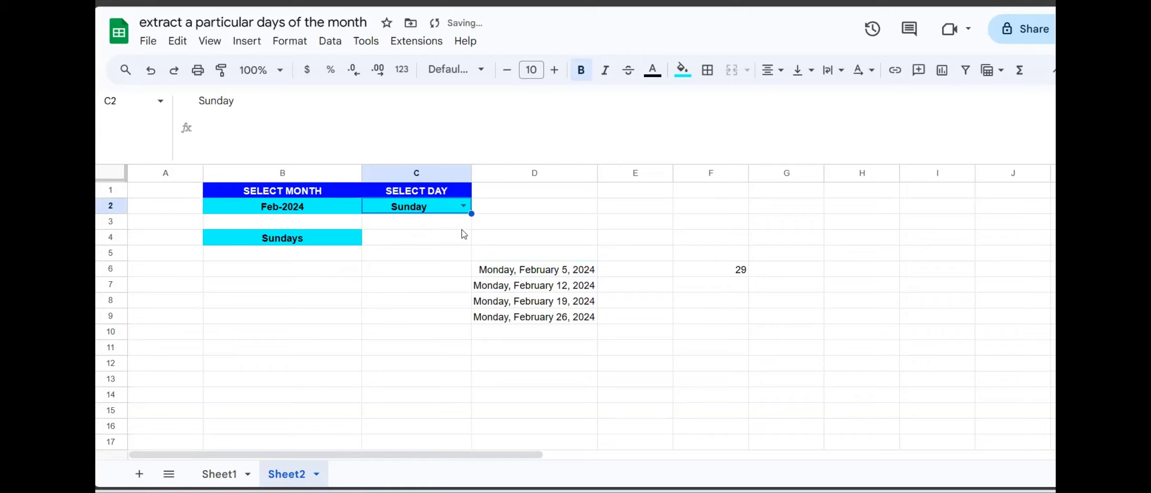
pyautogui.click(465, 206)
pyautogui.click(451, 247)
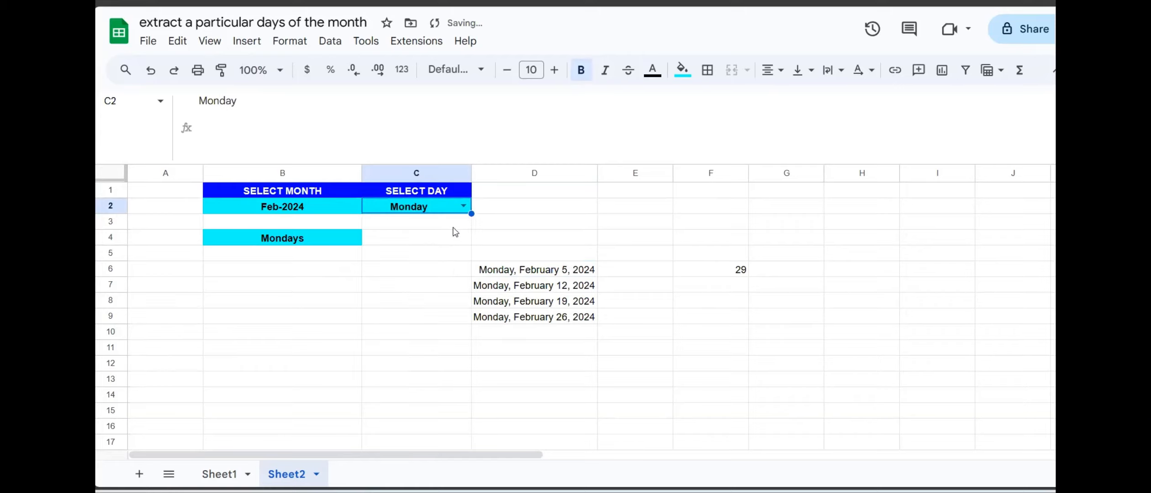
# Step: Delete the helper day count in F6 and return to the FILTER formula in D6
pyautogui.moveTo(530, 258); pyautogui.dragTo(564, 310)
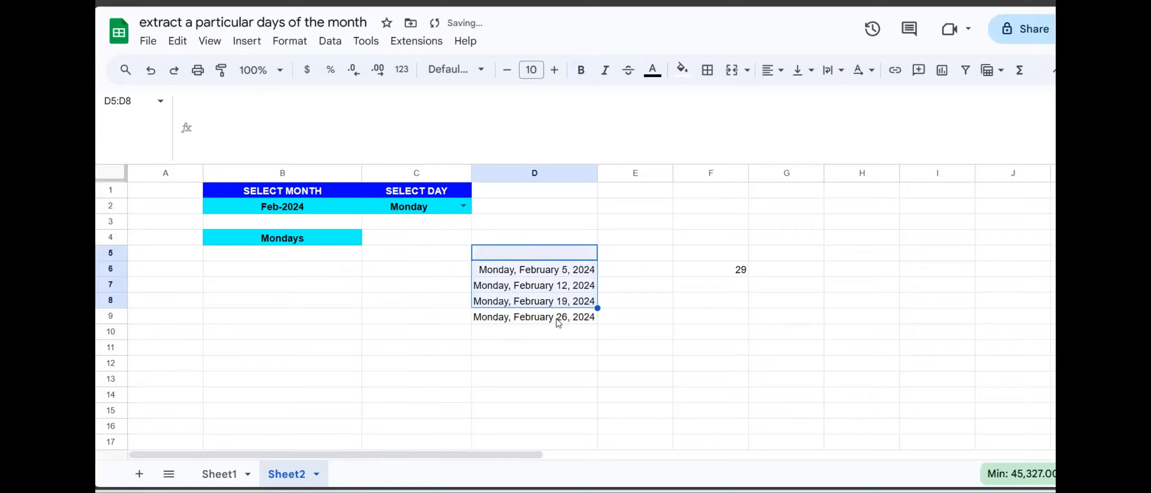
pyautogui.click(538, 321)
pyautogui.click(561, 272)
pyautogui.click(725, 267)
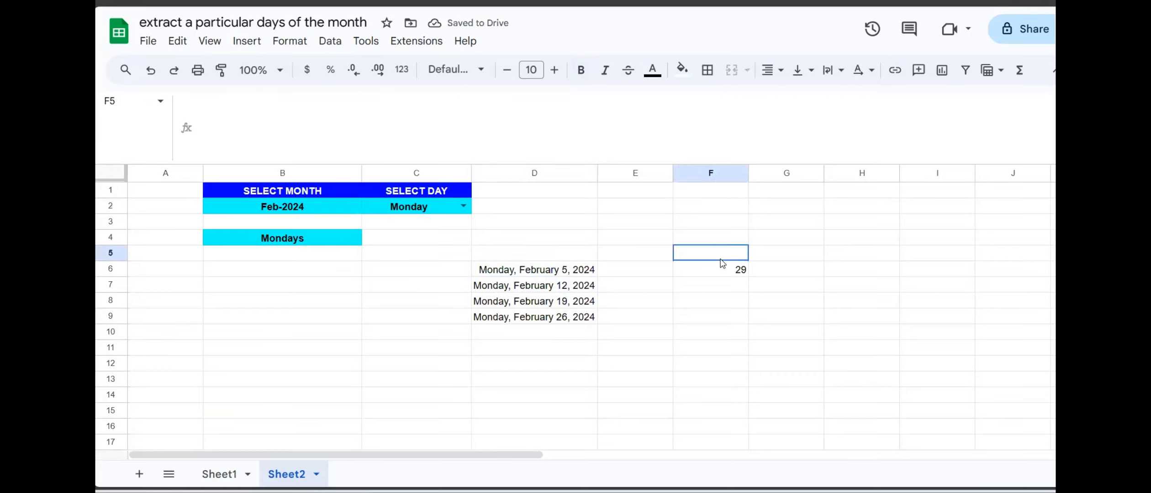
pyautogui.press('Delete')
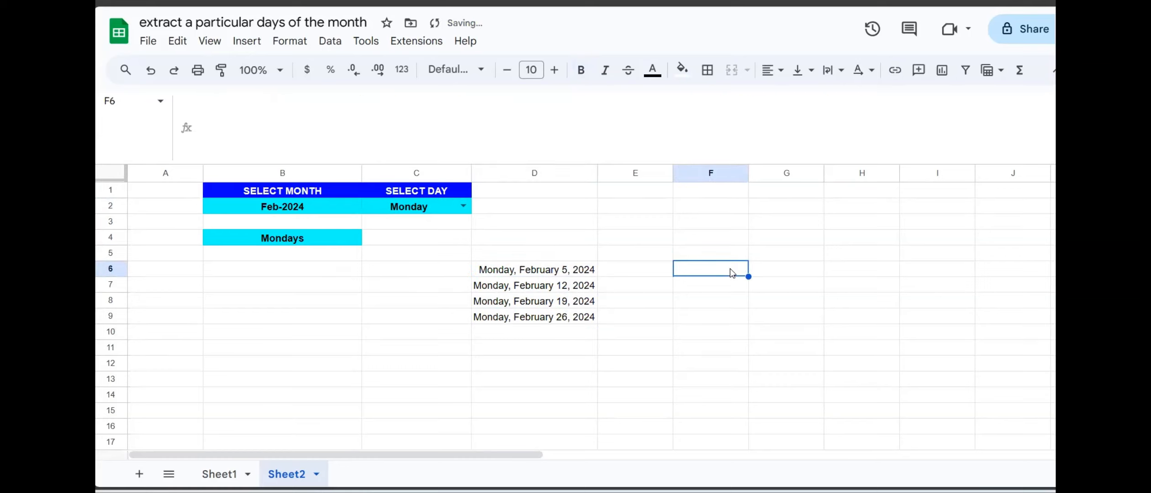
pyautogui.click(525, 363)
pyautogui.click(537, 283)
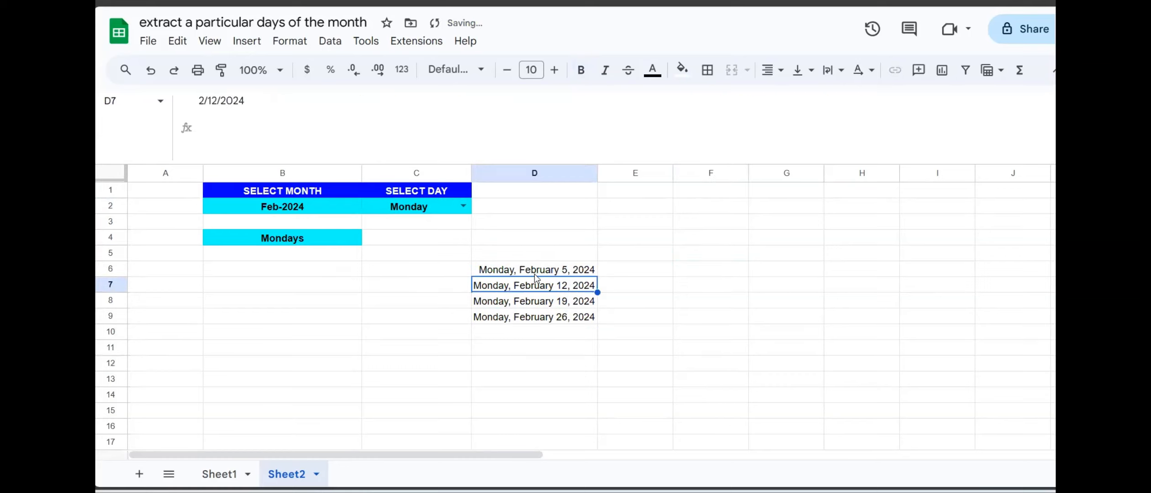
pyautogui.click(535, 272)
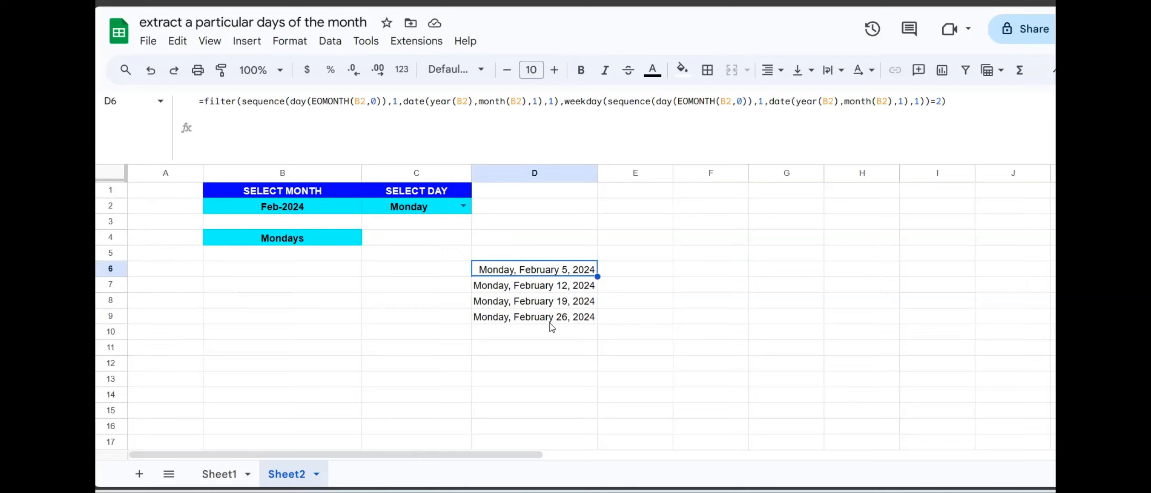
pyautogui.click(513, 382)
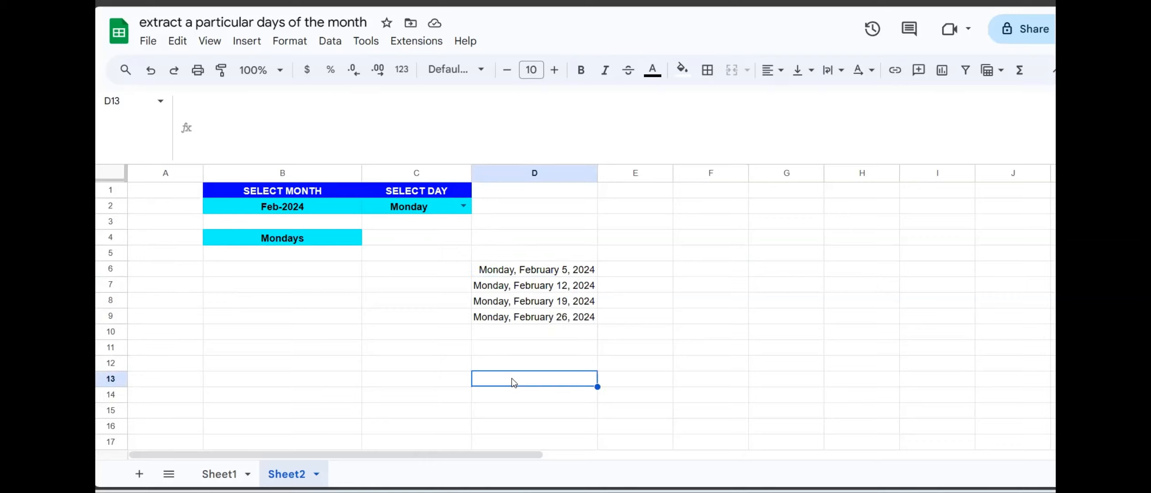
pyautogui.press('Up')
pyautogui.press('Up')
pyautogui.write('Monday')
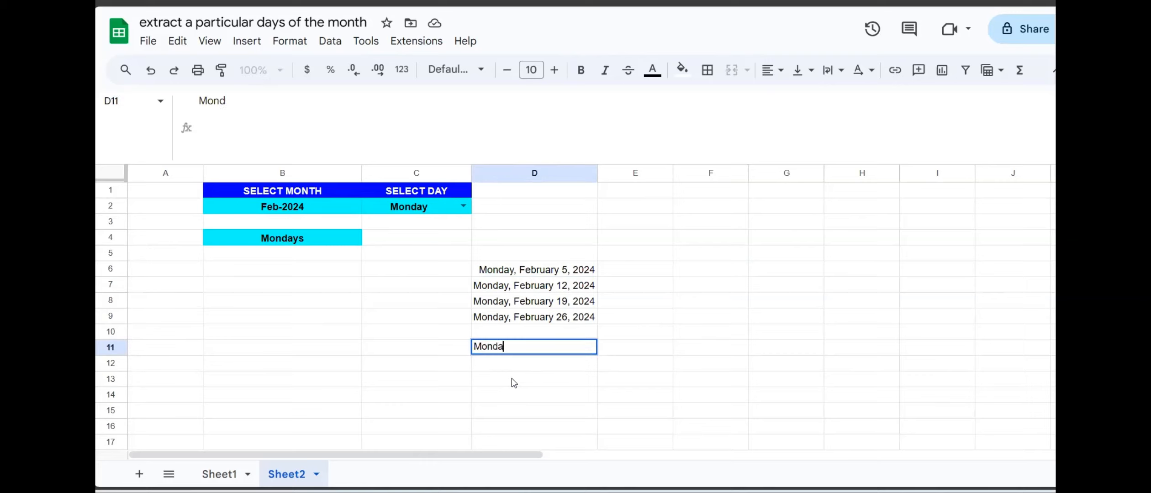
pyautogui.press('Return')
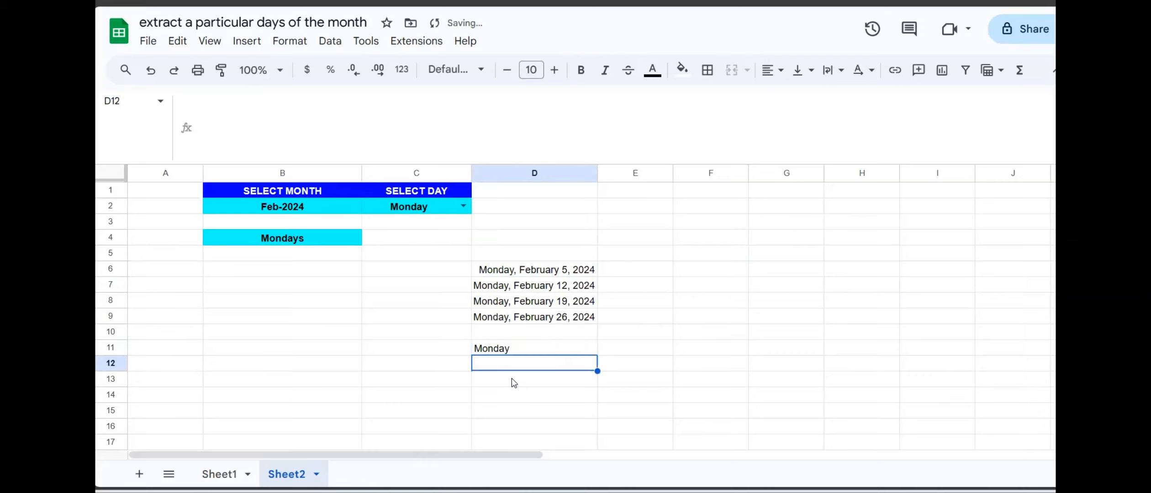
# Step: Enter the weekday names Sunday, Monday and Tuesday in D11:D13, below the filtered dates
pyautogui.press('Up')
pyautogui.write('S')
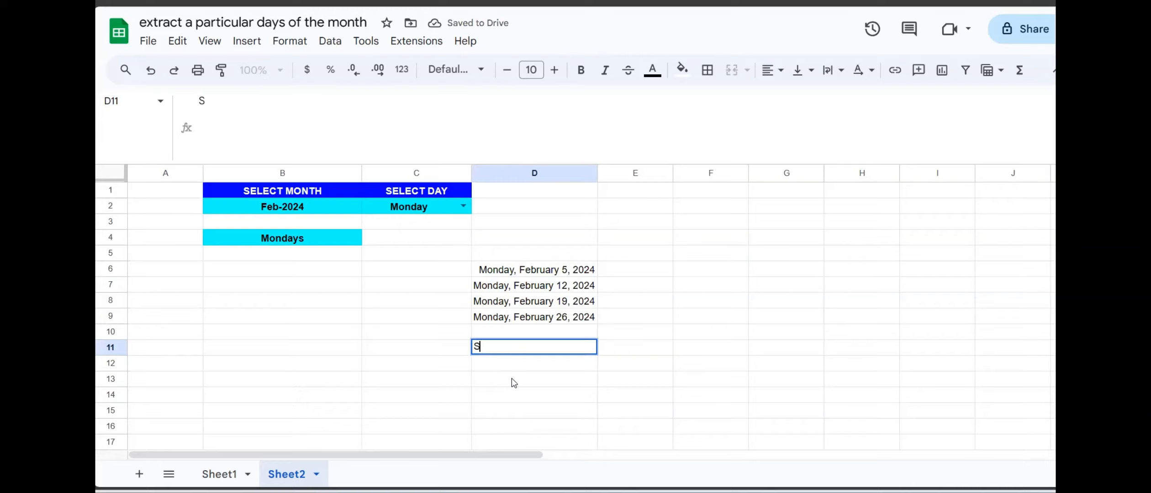
pyautogui.write('unday')
pyautogui.press('Return')
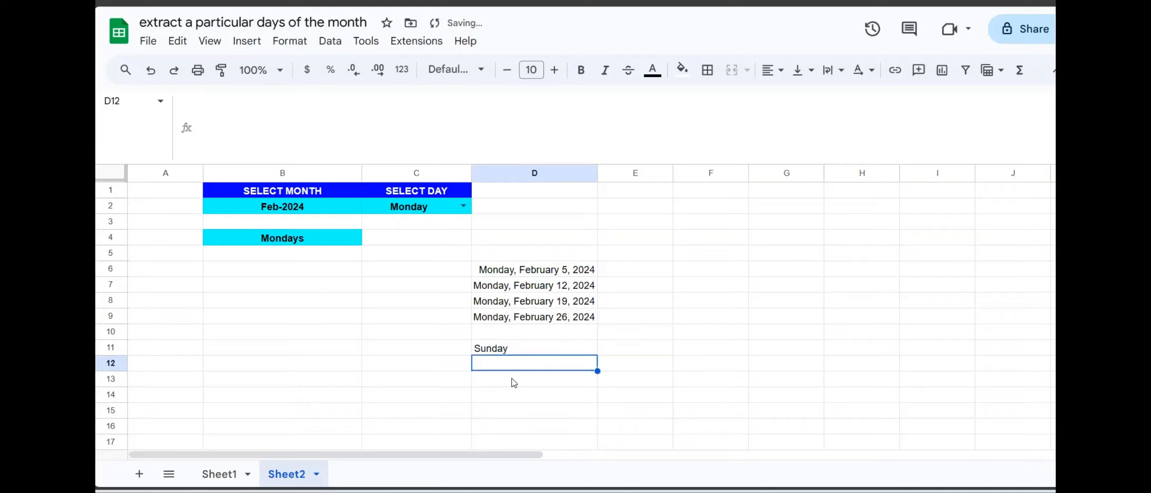
pyautogui.write('Monday')
pyautogui.press('Return')
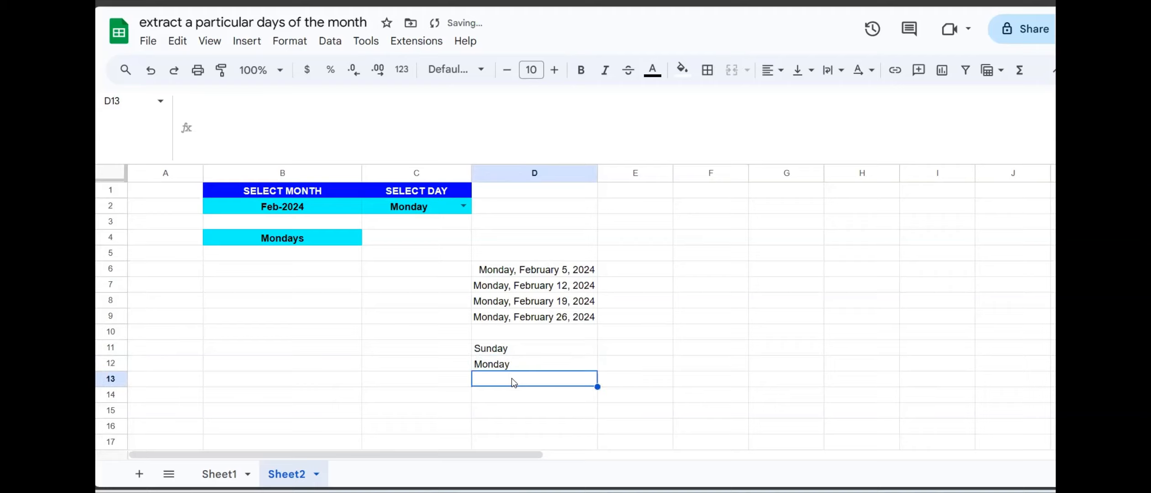
pyautogui.write('Tuesda')
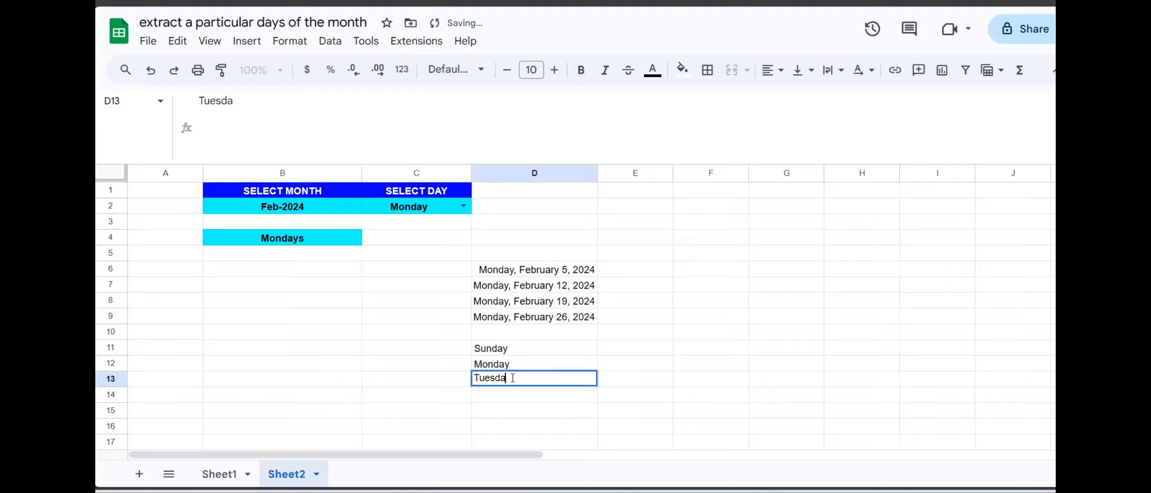
pyautogui.write('y')
pyautogui.press('Return')
# Step: Continue the weekday list with Wednesday in D14 and Thursday in D15
pyautogui.write('Wedned')
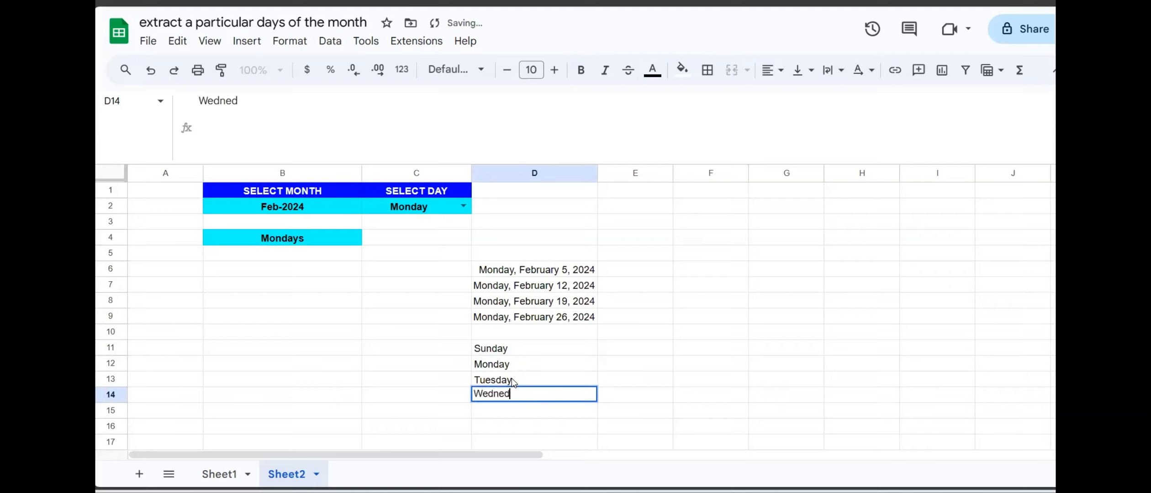
pyautogui.press('BackSpace')
pyautogui.write('sday')
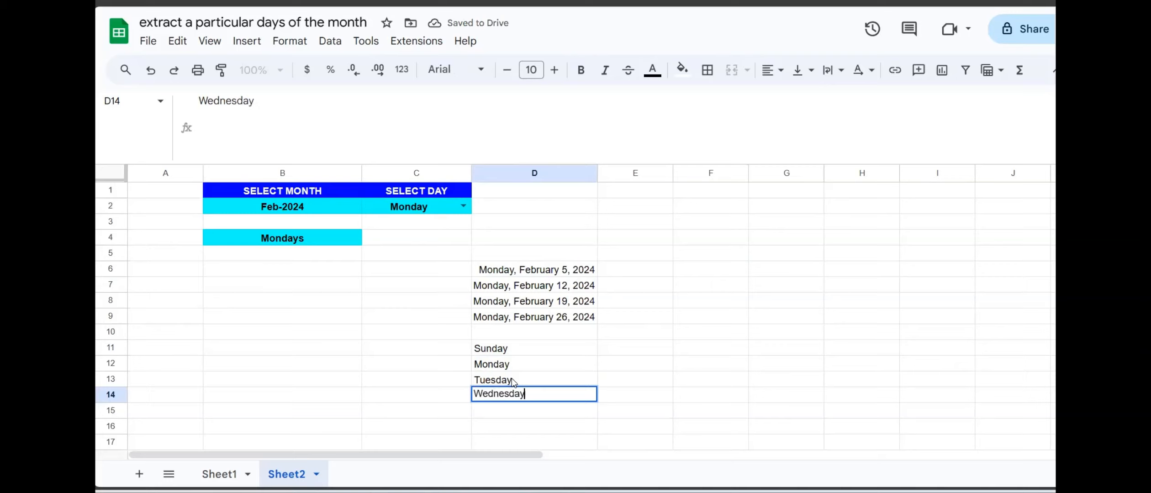
pyautogui.press('Return')
pyautogui.write('Thur')
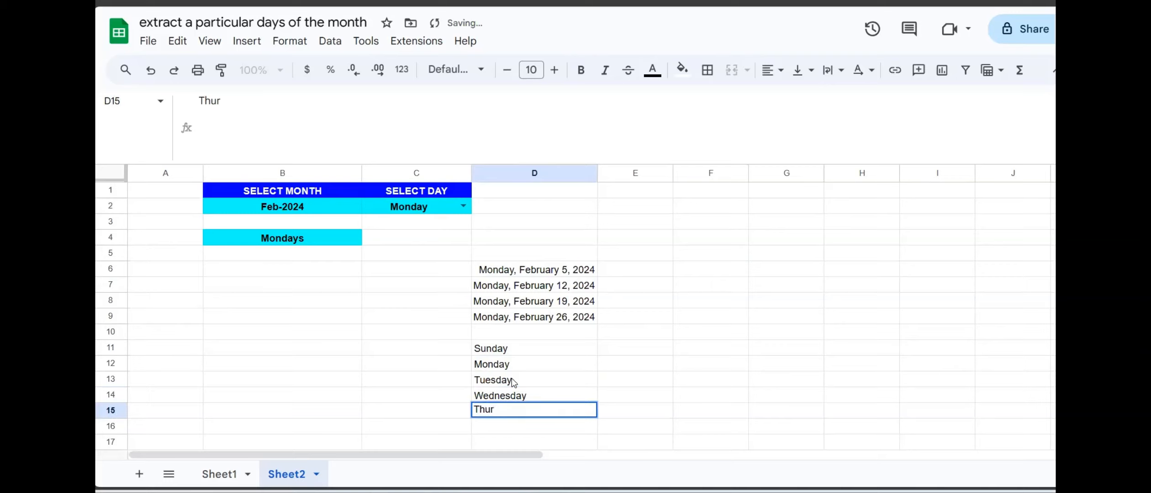
pyautogui.write('sday')
pyautogui.press('BackSpace')
pyautogui.press('BackSpace')
pyautogui.write('day')
pyautogui.press('Return')
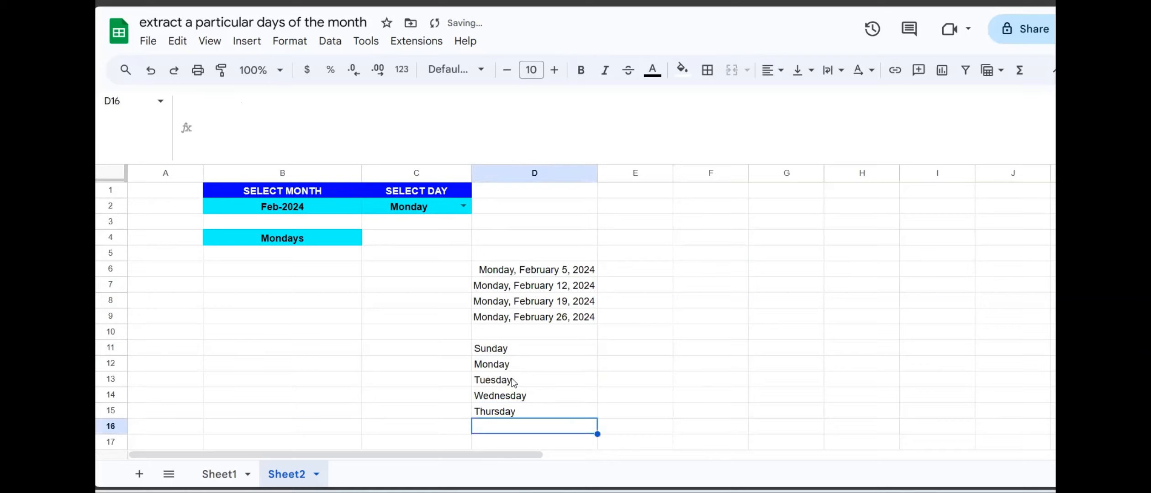
# Step: Extend the weekday list by autofilling from Wednesday in D14 down to Saturday in D17
pyautogui.click(509, 396)
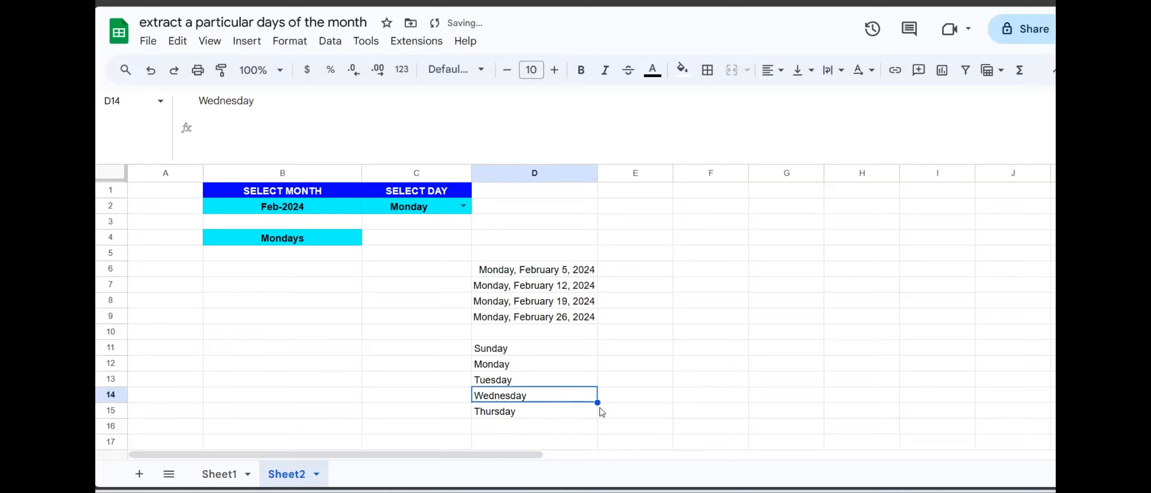
pyautogui.moveTo(597, 403); pyautogui.dragTo(596, 436)
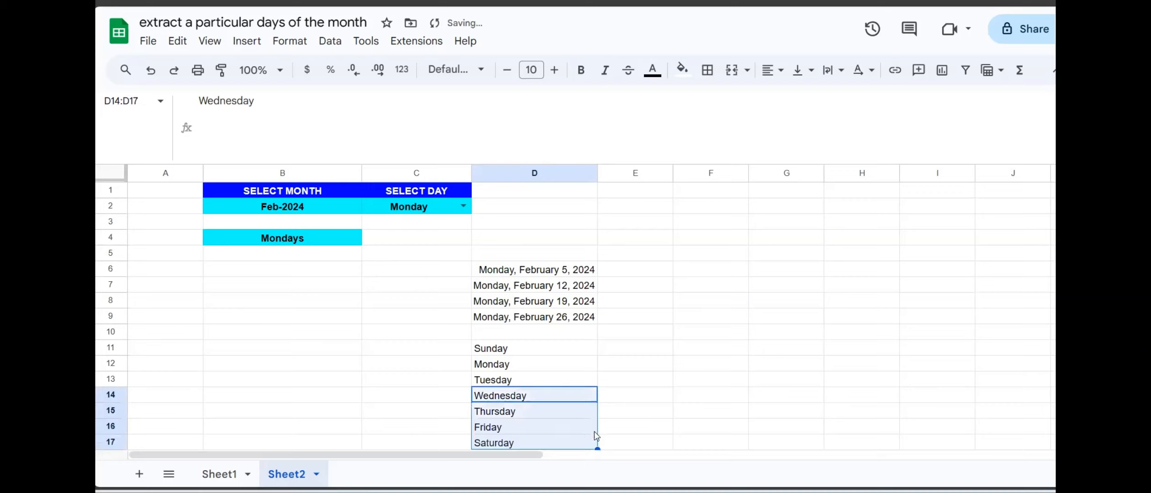
pyautogui.click(618, 412)
pyautogui.click(512, 426)
pyautogui.press('Down')
pyautogui.press('Down')
pyautogui.press('Down')
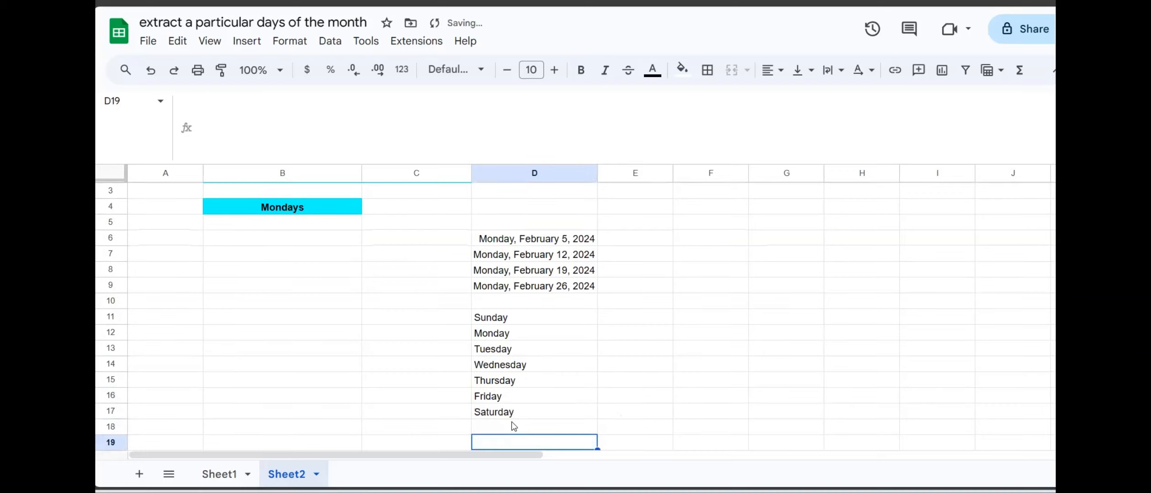
pyautogui.click(531, 380)
pyautogui.moveTo(521, 317); pyautogui.dragTo(520, 414)
# Step: Number the weekdays 1 to 7 in E11:E17, with 1 beside Sunday and 7 beside Saturday
pyautogui.click(627, 314)
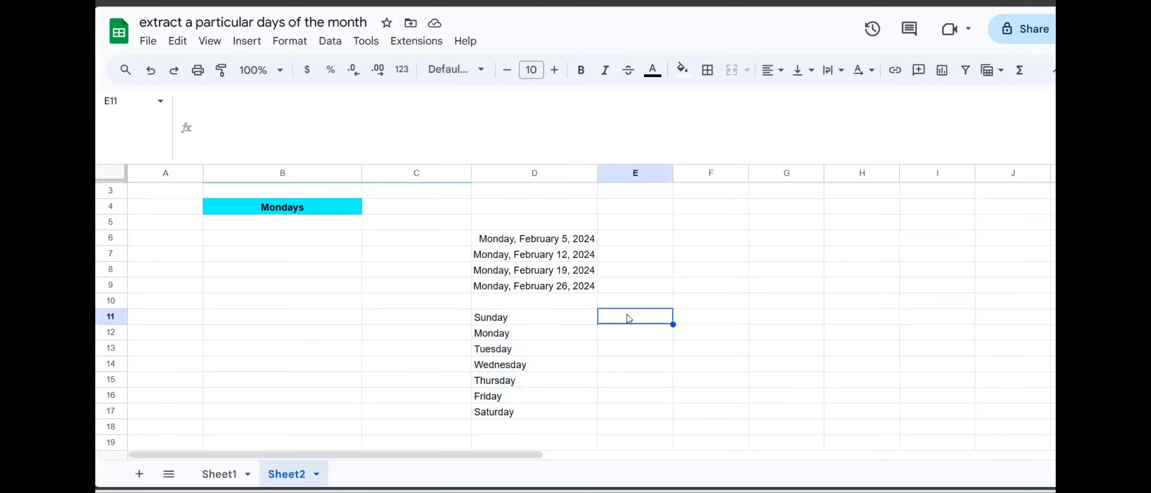
pyautogui.write('1')
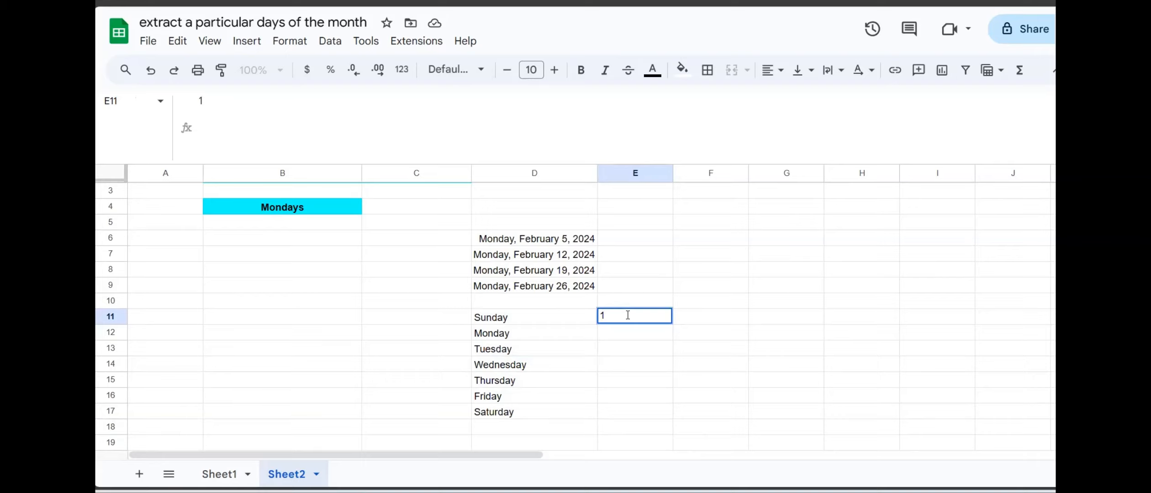
pyautogui.press('Return')
pyautogui.write('2')
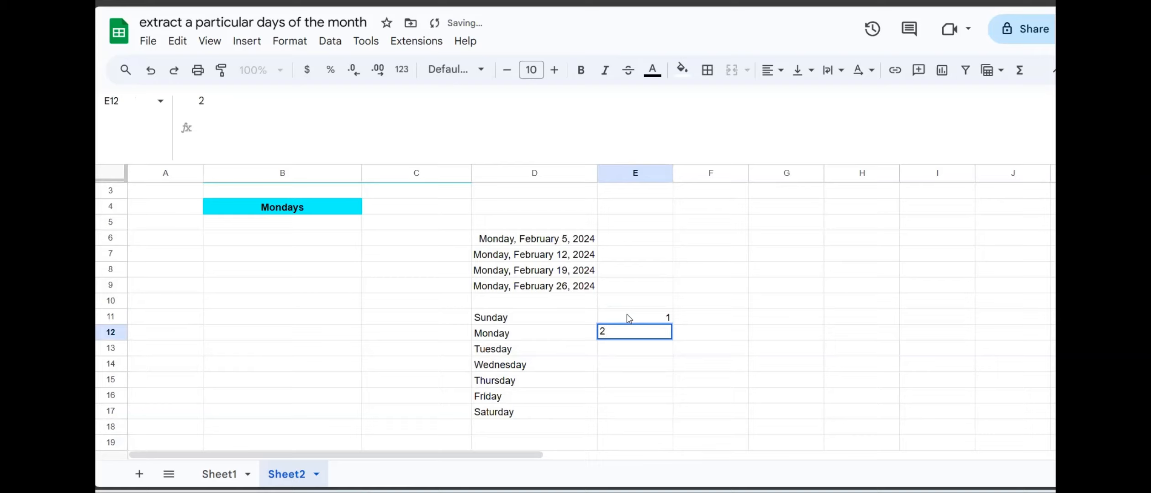
pyautogui.press('Return')
pyautogui.moveTo(628, 317); pyautogui.dragTo(661, 416)
pyautogui.click(744, 380)
# Step: Start an XLOOKUP formula in G11 with the selected day in C2 as the search key
pyautogui.click(785, 321)
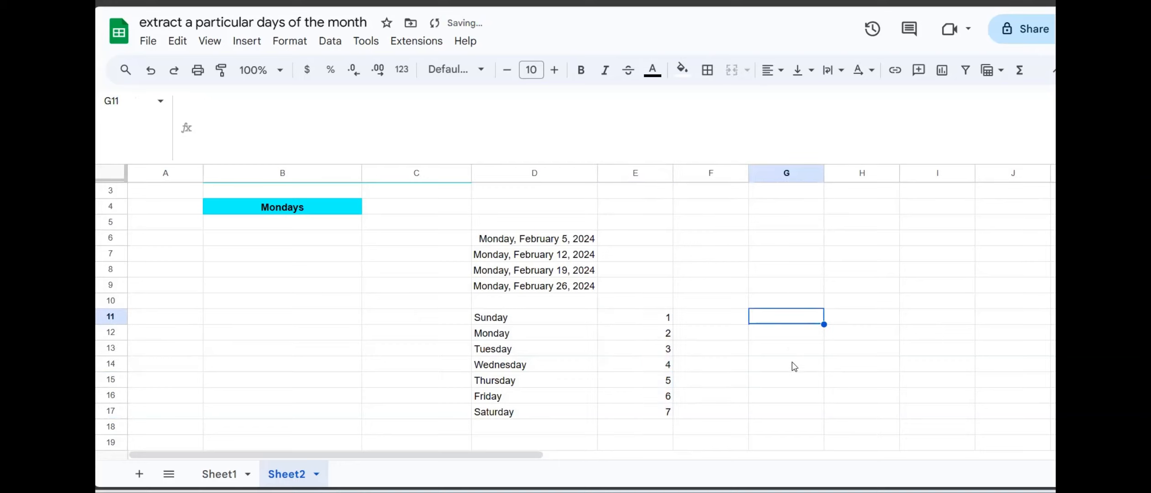
pyautogui.write('=xlo')
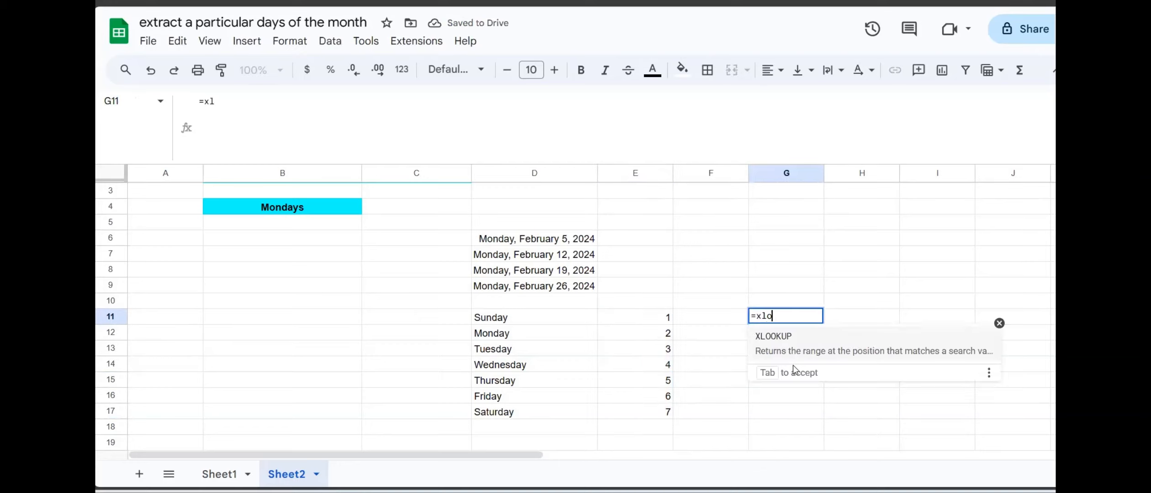
pyautogui.write('okup(')
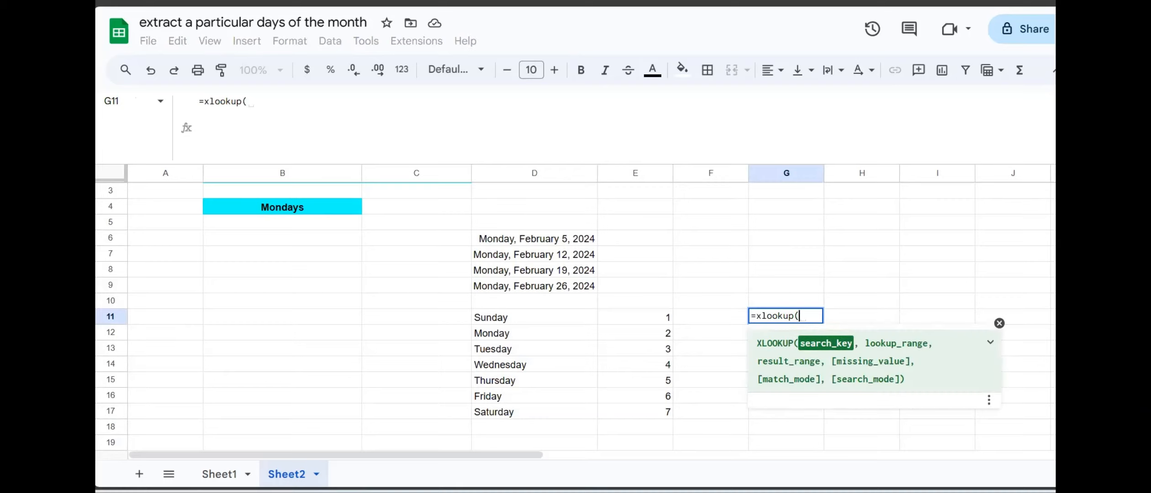
pyautogui.scroll(1, 414, 215)
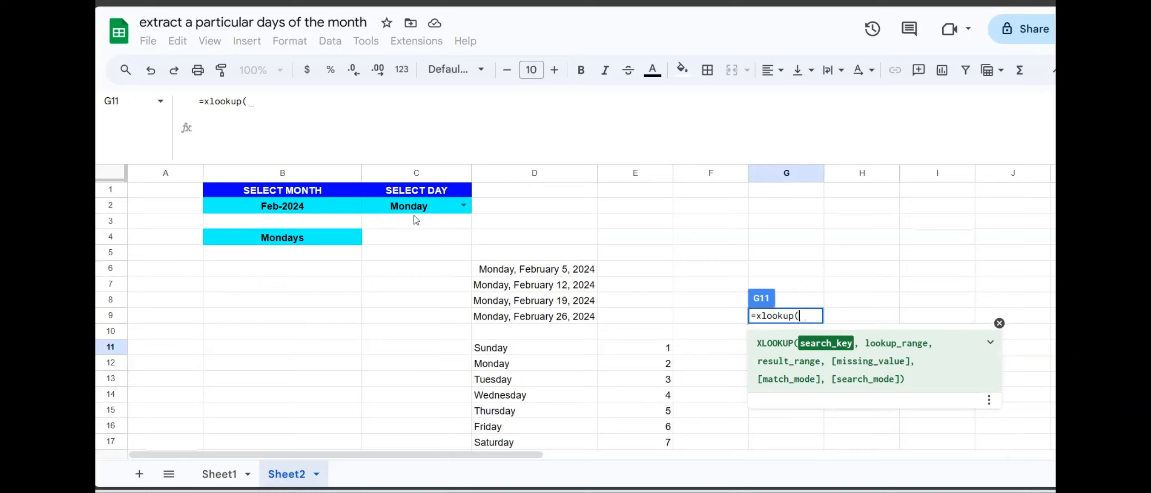
pyautogui.click(430, 209)
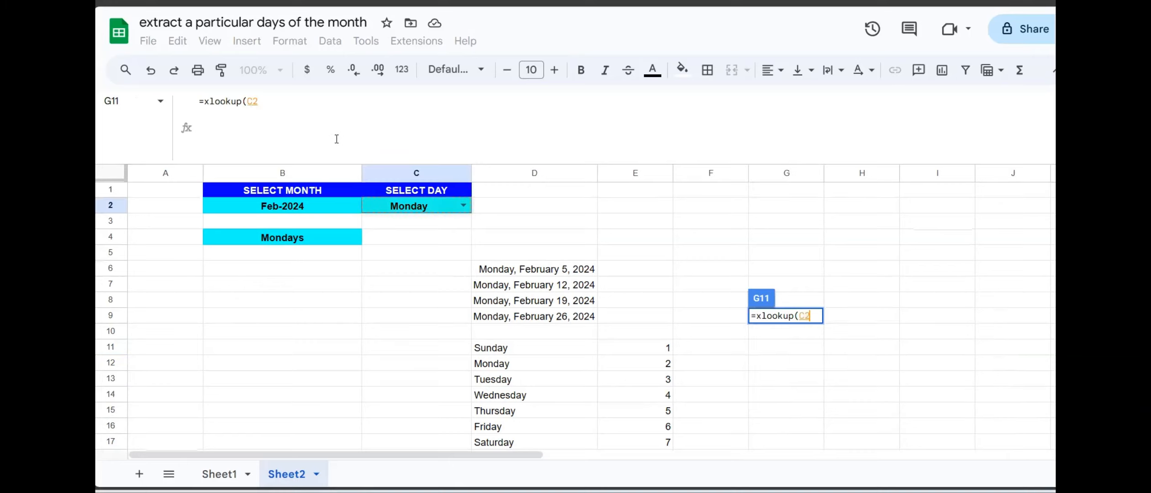
pyautogui.click(284, 108)
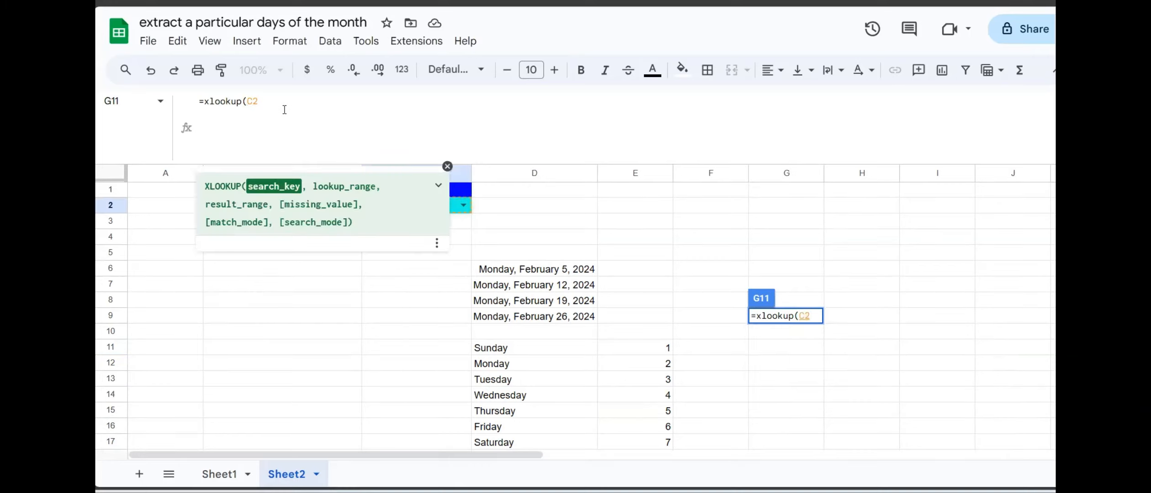
pyautogui.write(',')
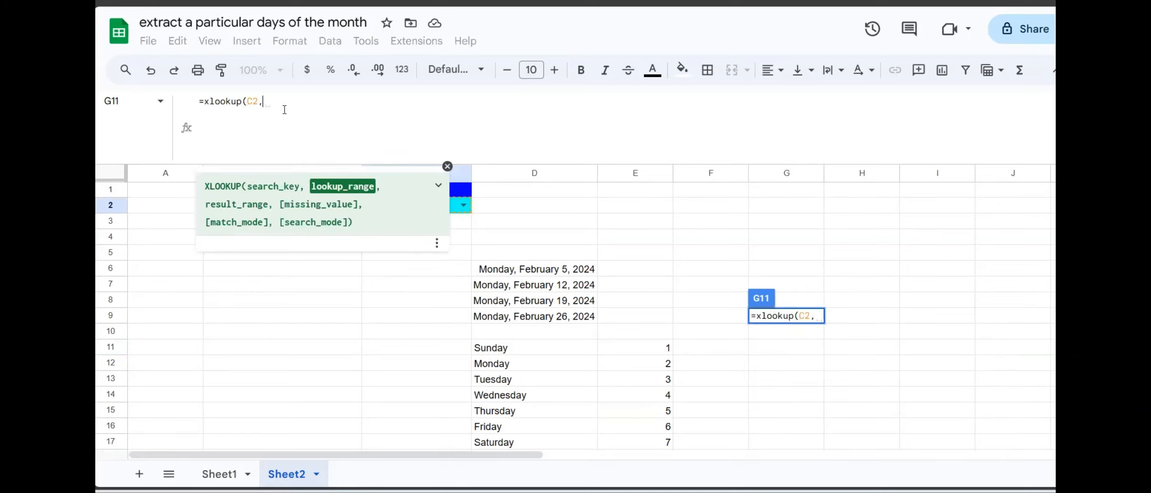
pyautogui.click(447, 166)
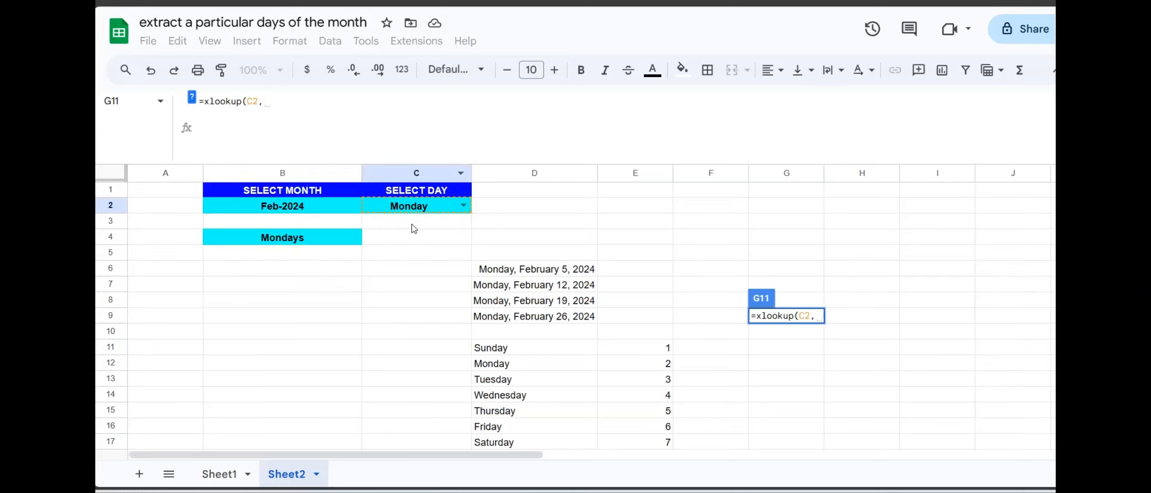
# Step: Complete the XLOOKUP in G11 with D11:D17 as the lookup range and E11:E17 as the result range
pyautogui.moveTo(540, 353); pyautogui.dragTo(535, 443)
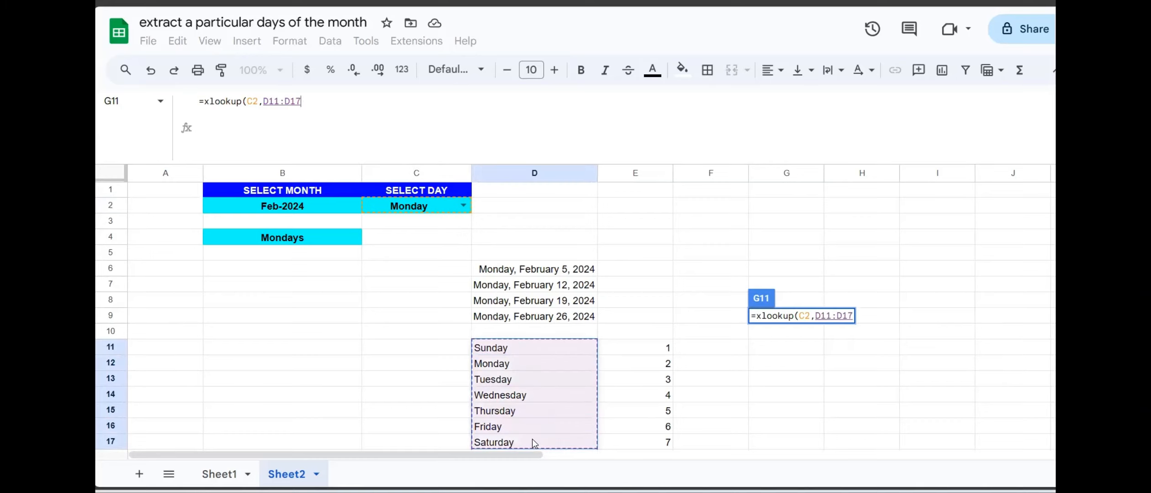
pyautogui.write(',')
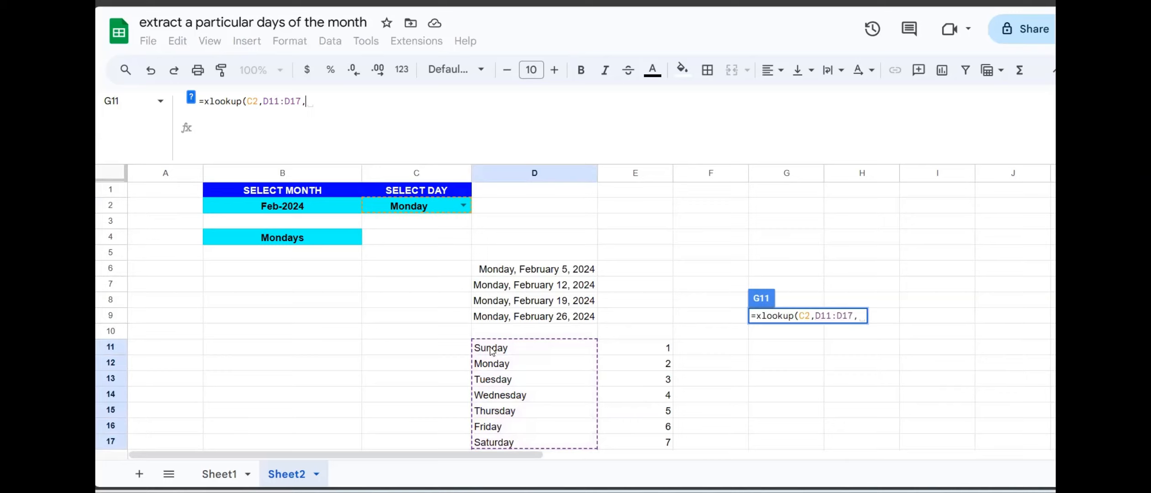
pyautogui.moveTo(645, 350); pyautogui.dragTo(642, 441)
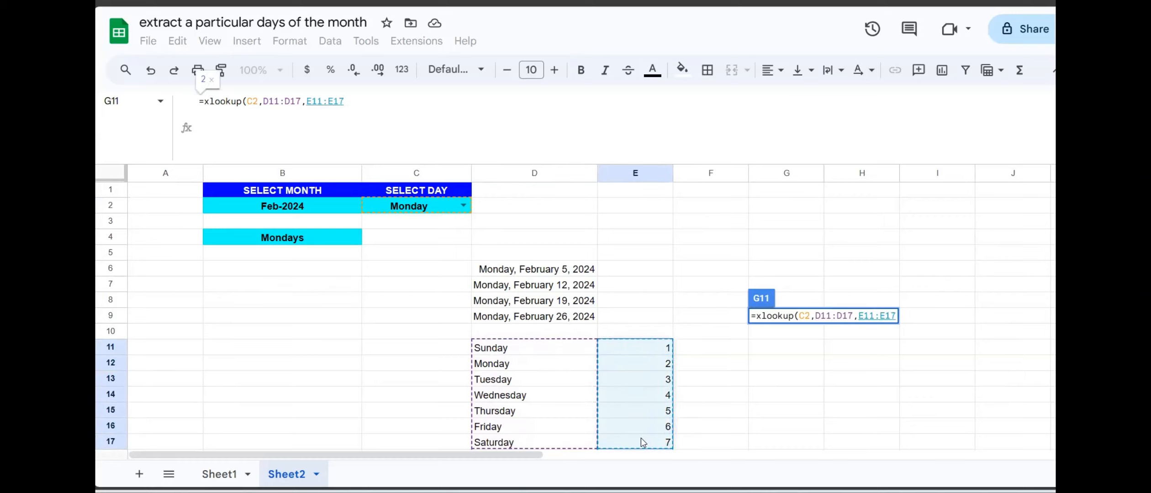
pyautogui.write(')')
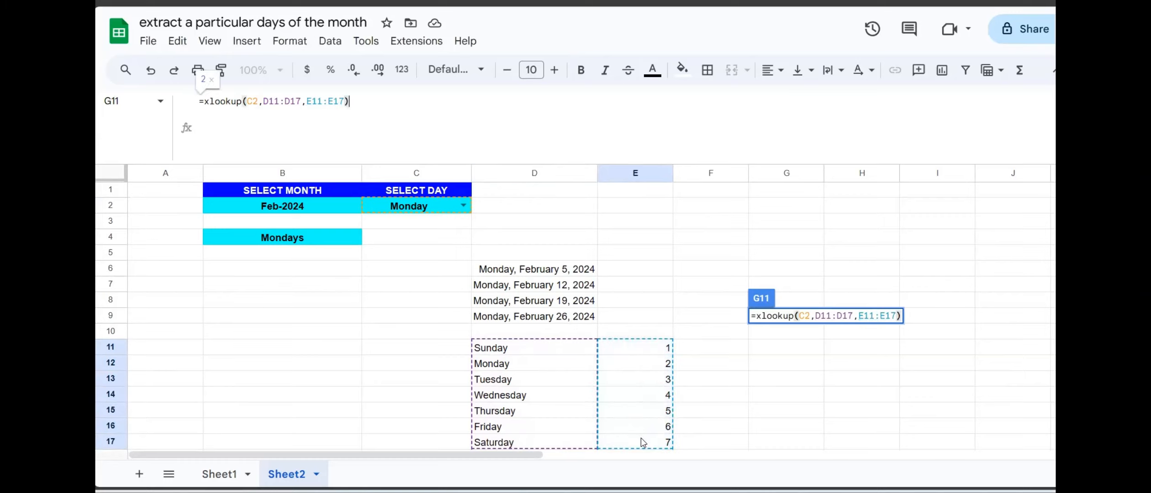
pyautogui.press('Return')
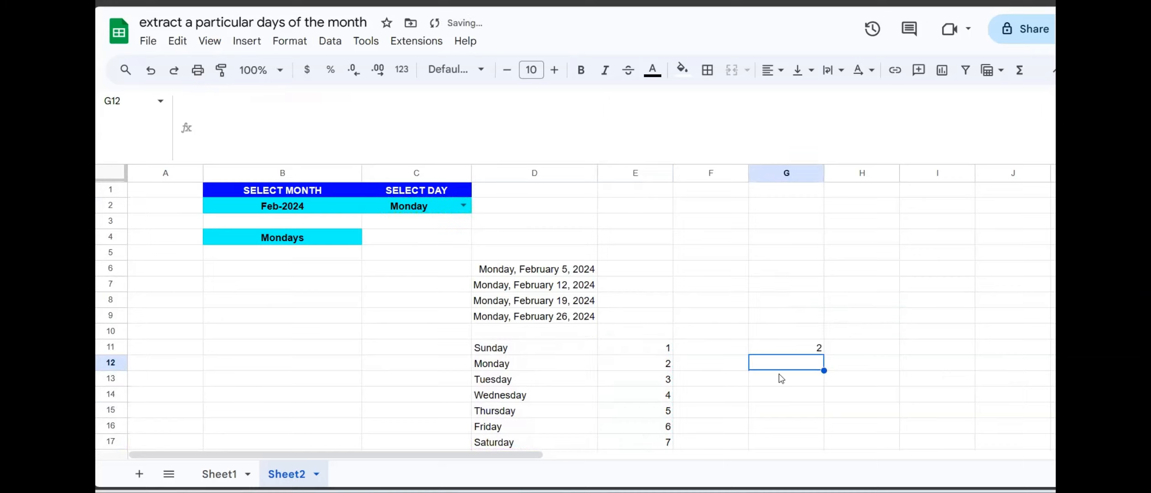
# Step: Compare the lookup result in G11 with Monday's name and number in D12 and E12
pyautogui.click(818, 352)
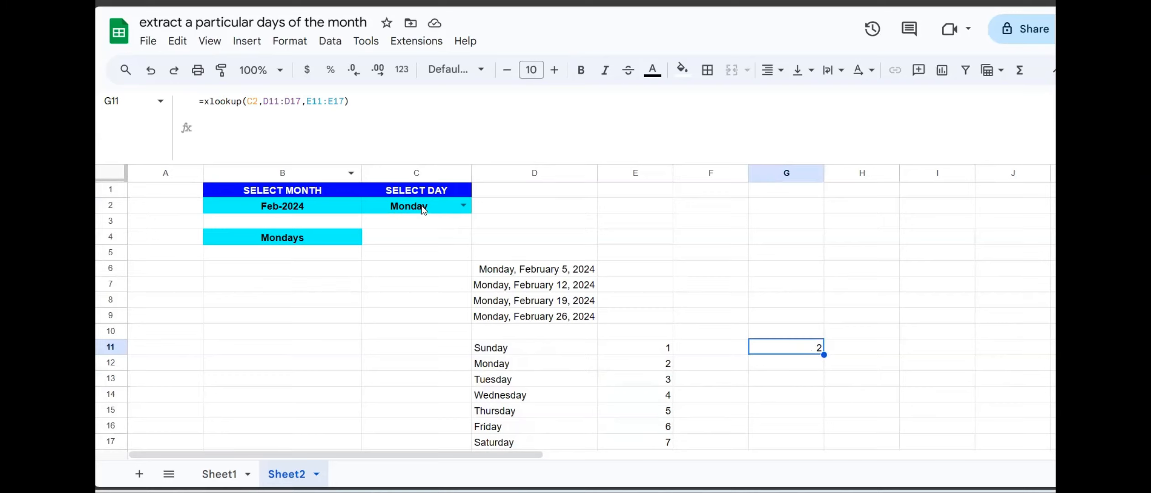
pyautogui.click(499, 365)
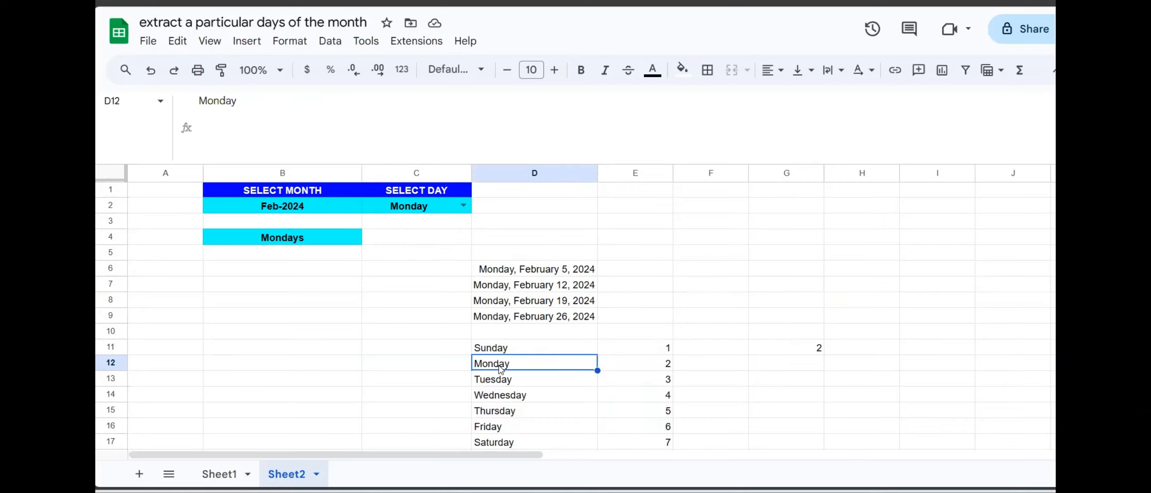
pyautogui.click(655, 365)
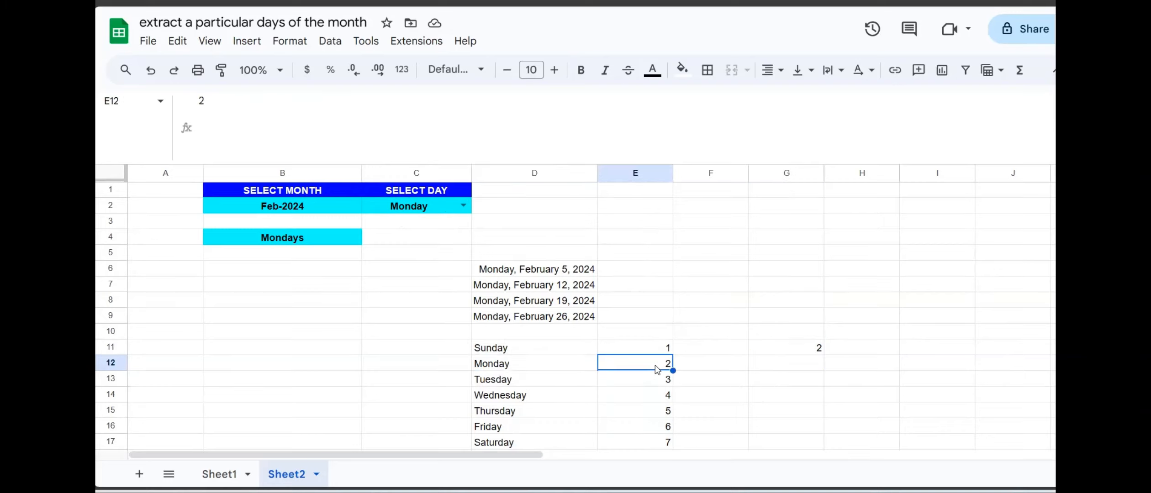
pyautogui.click(798, 349)
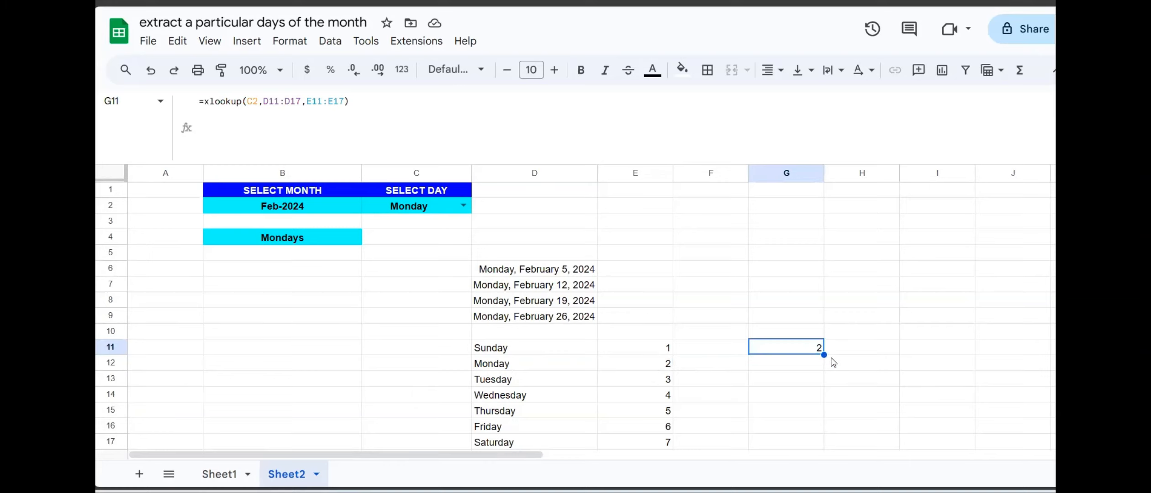
# Step: Set the selected day in C2 to Sunday and compare G11 with Sunday's row in the weekday list
pyautogui.click(463, 206)
pyautogui.click(389, 223)
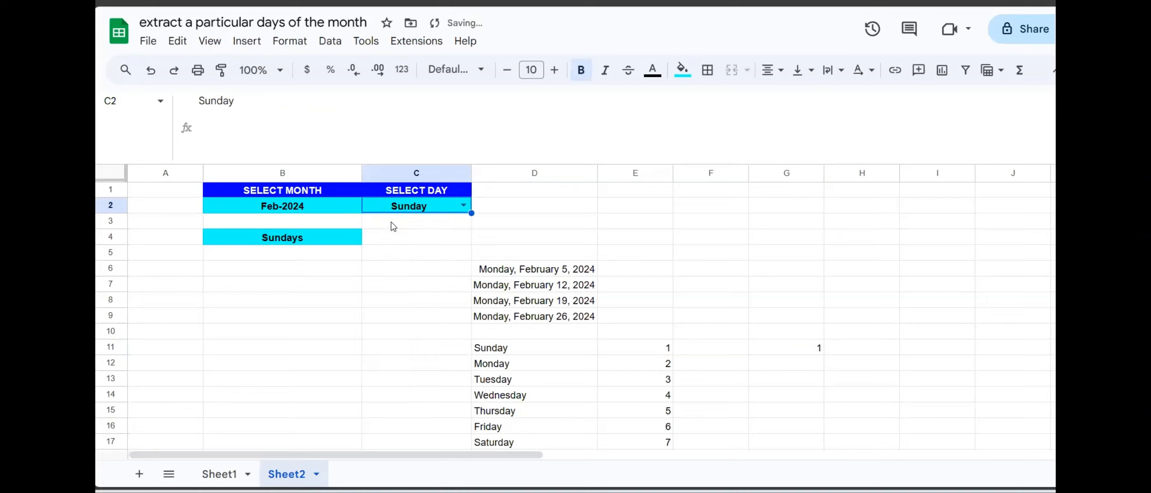
pyautogui.click(493, 350)
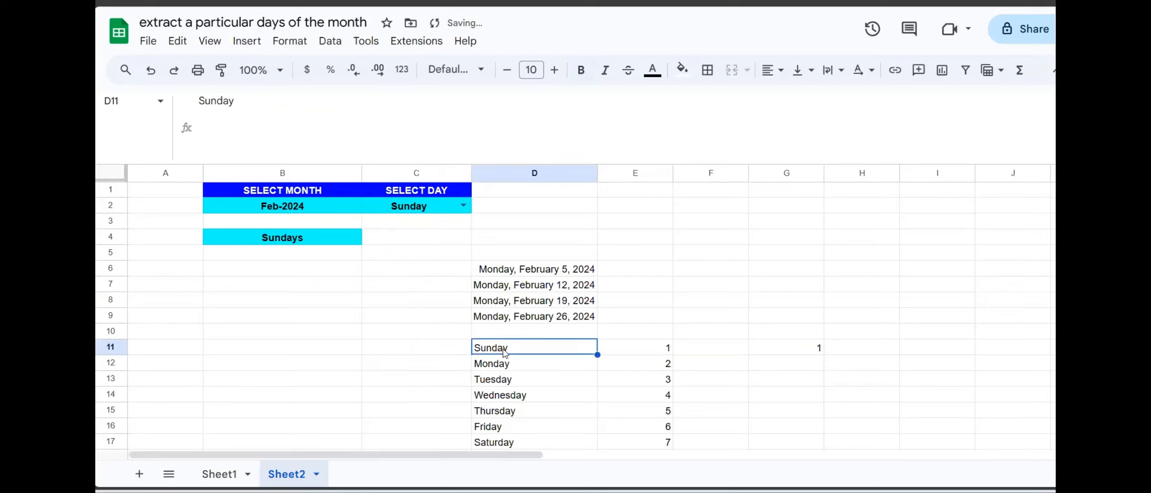
pyautogui.click(656, 351)
pyautogui.click(824, 346)
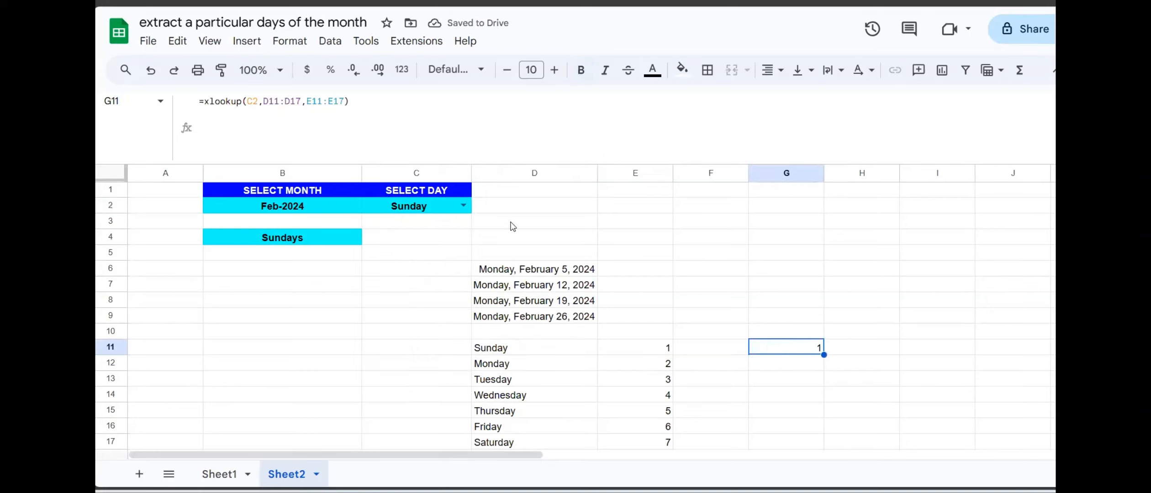
# Step: Set the selected day in C2 to Wednesday and compare G11 with Wednesday's row in the weekday list
pyautogui.click(463, 205)
pyautogui.click(422, 296)
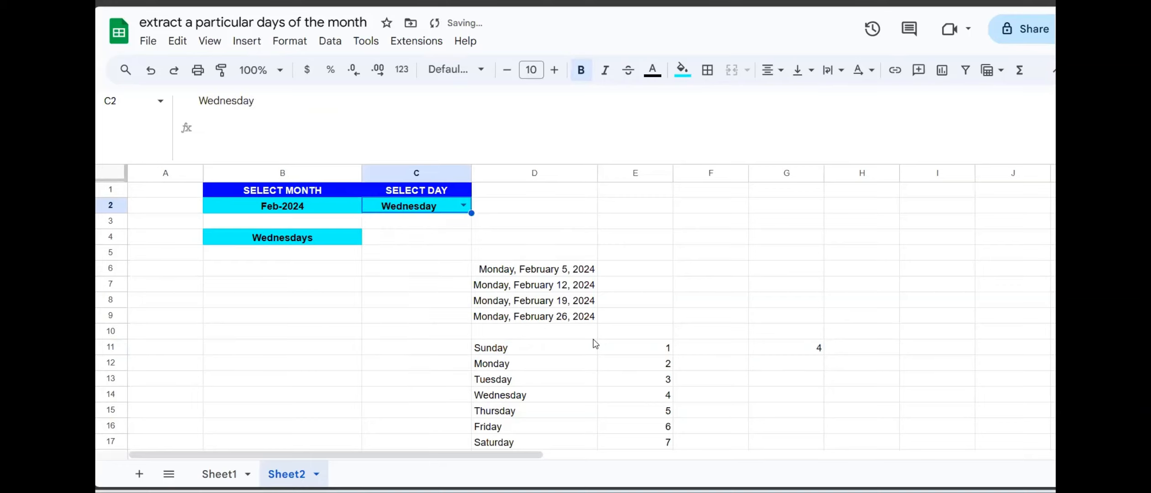
pyautogui.click(507, 396)
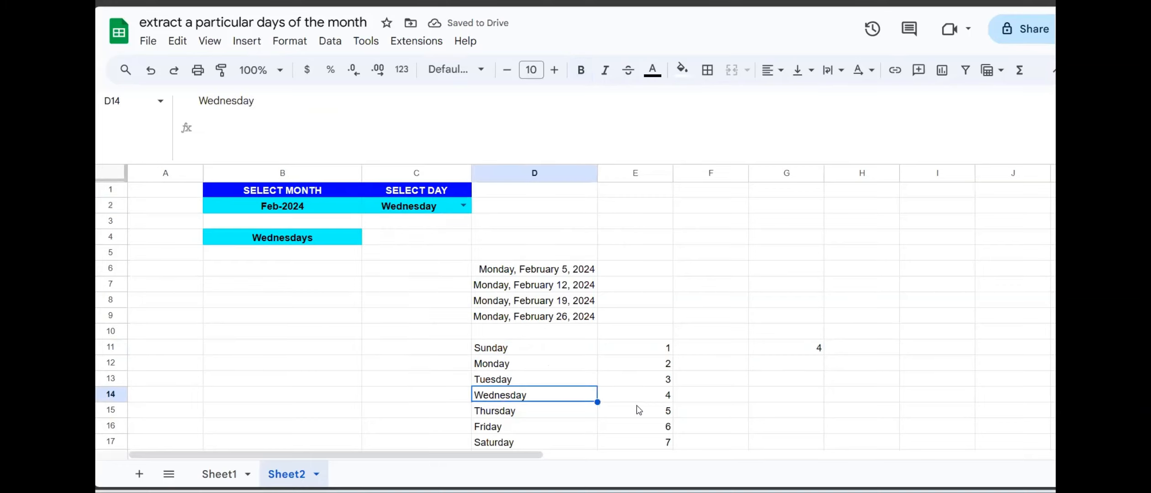
pyautogui.click(662, 397)
pyautogui.click(820, 350)
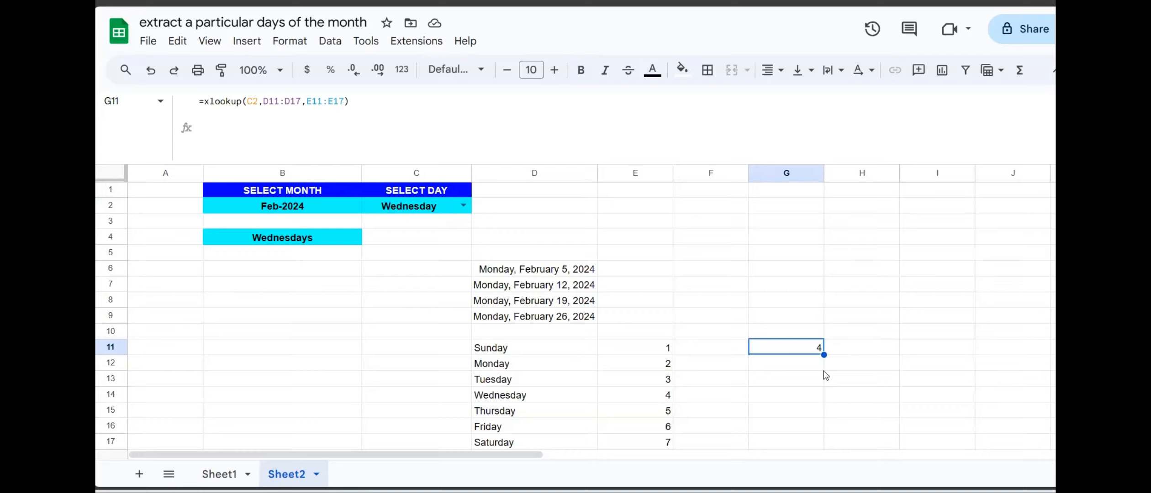
# Step: Review the filter formula in D6, the lookup in G11 and its ranges D11:D17 and E11:E17
pyautogui.click(525, 271)
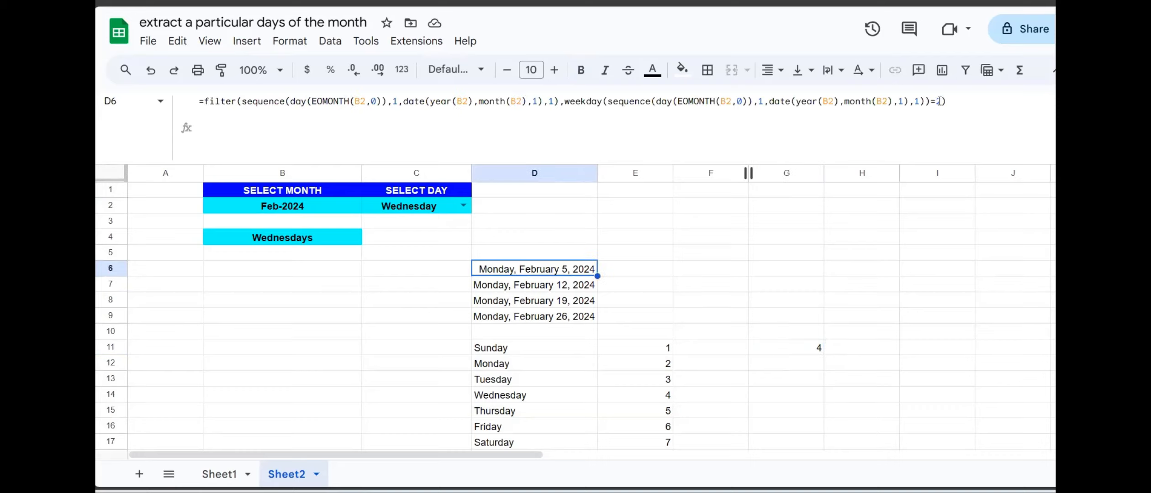
pyautogui.click(809, 348)
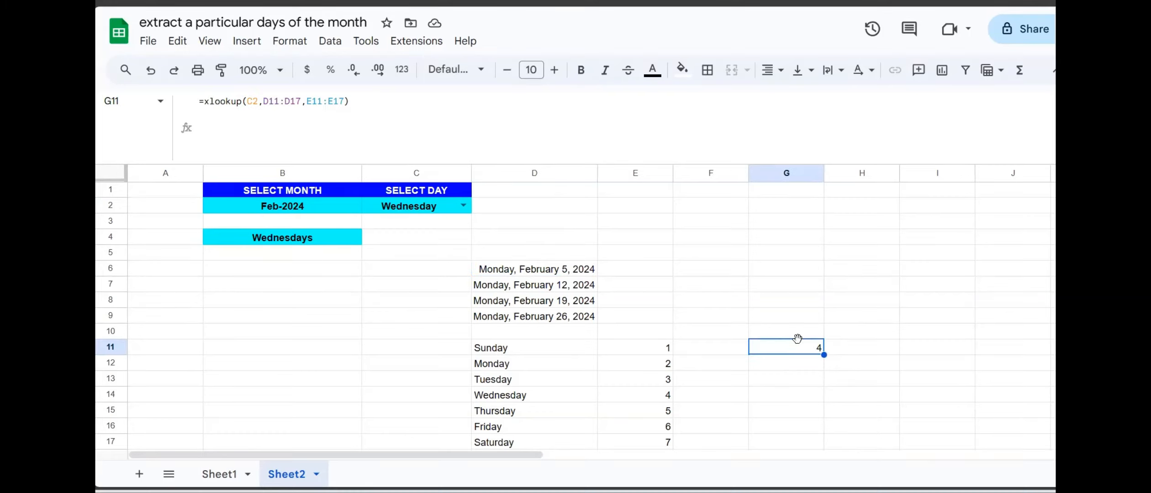
pyautogui.moveTo(538, 350); pyautogui.dragTo(537, 441)
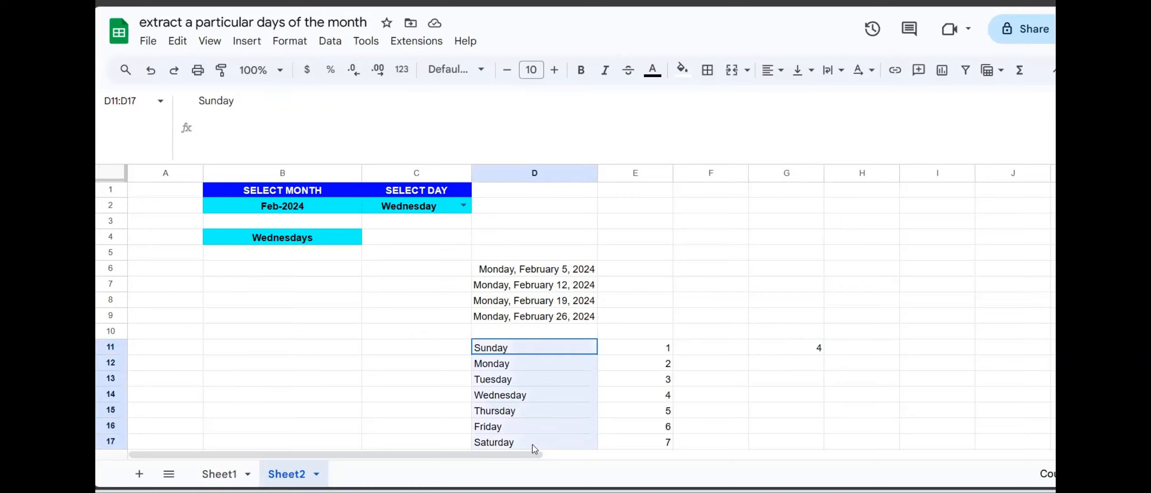
pyautogui.moveTo(650, 352); pyautogui.dragTo(660, 442)
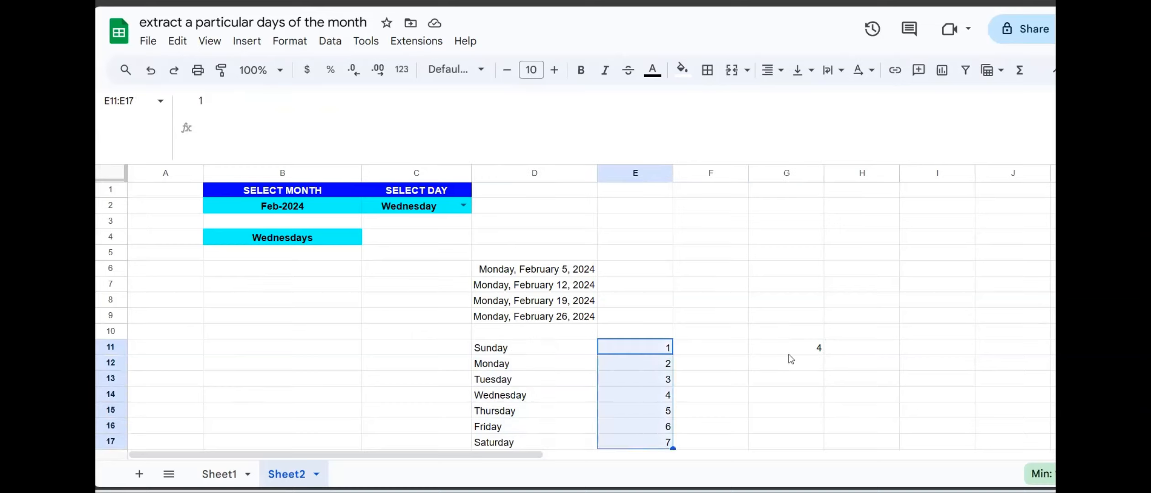
# Step: Copy the XLOOKUP expression from G11's formula without its leading equals sign, leaving the cell unedited
pyautogui.click(812, 347)
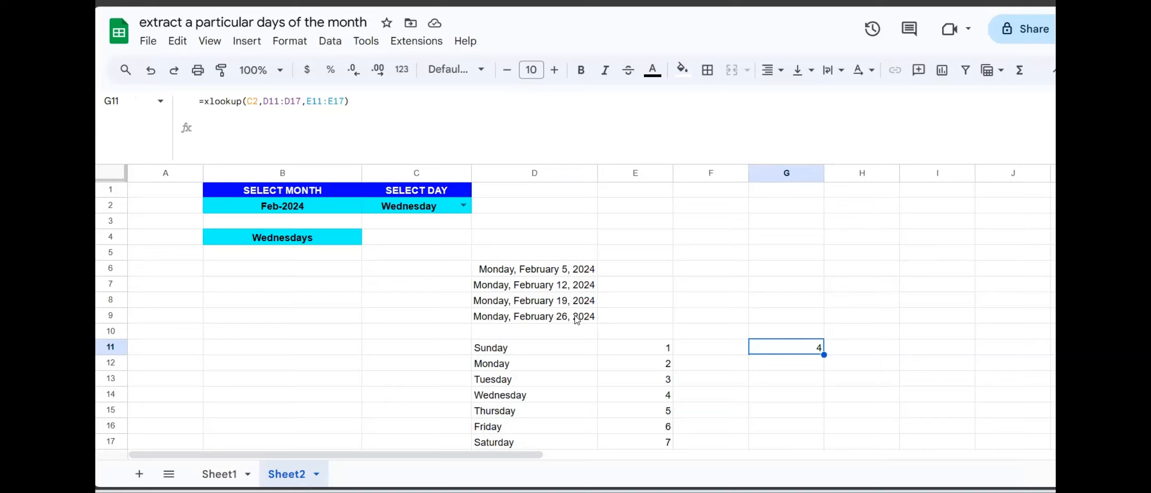
pyautogui.moveTo(350, 101); pyautogui.dragTo(205, 113)
pyautogui.hotkey('ctrl', 'c')
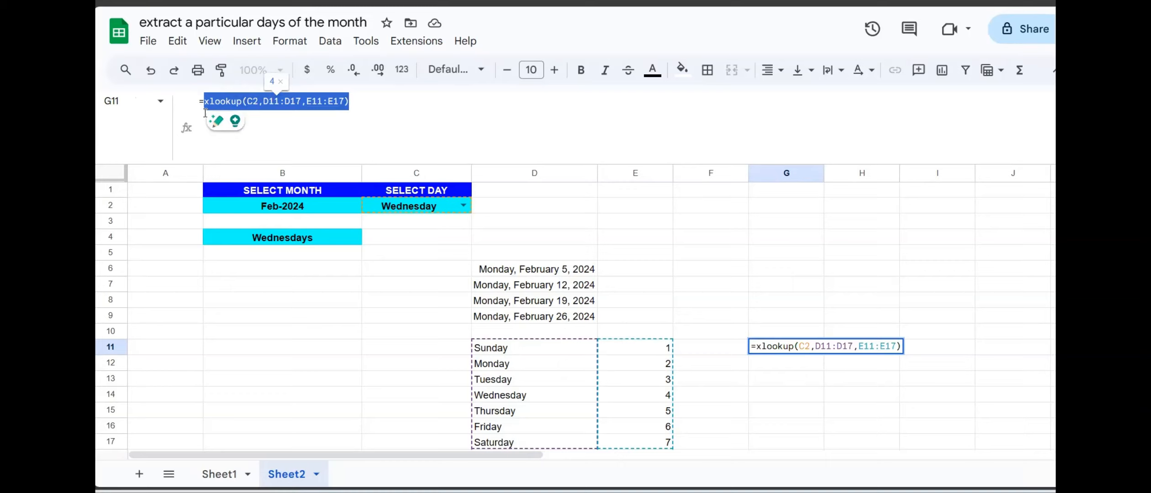
pyautogui.press('Escape')
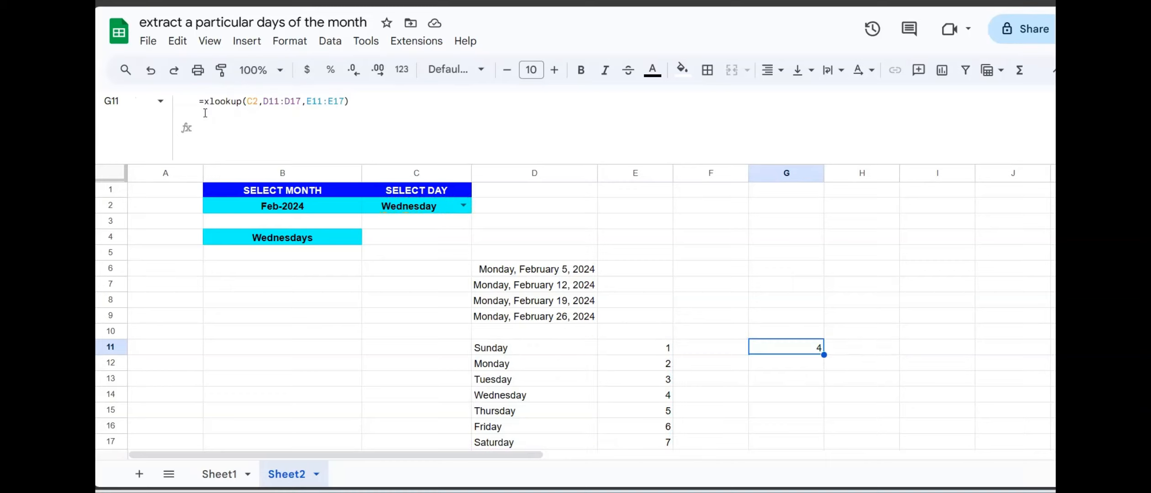
# Step: Replace the fixed weekday number at the end of D6's FILTER formula with the copied xlookup(C2,D11:D17,E11:E17)
pyautogui.click(536, 272)
pyautogui.click(940, 101)
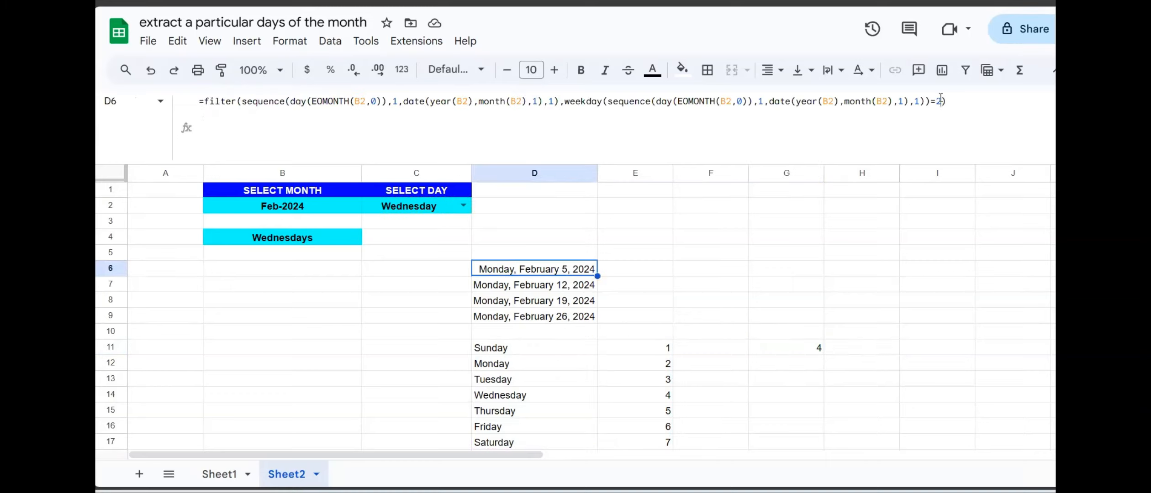
pyautogui.press('BackSpace')
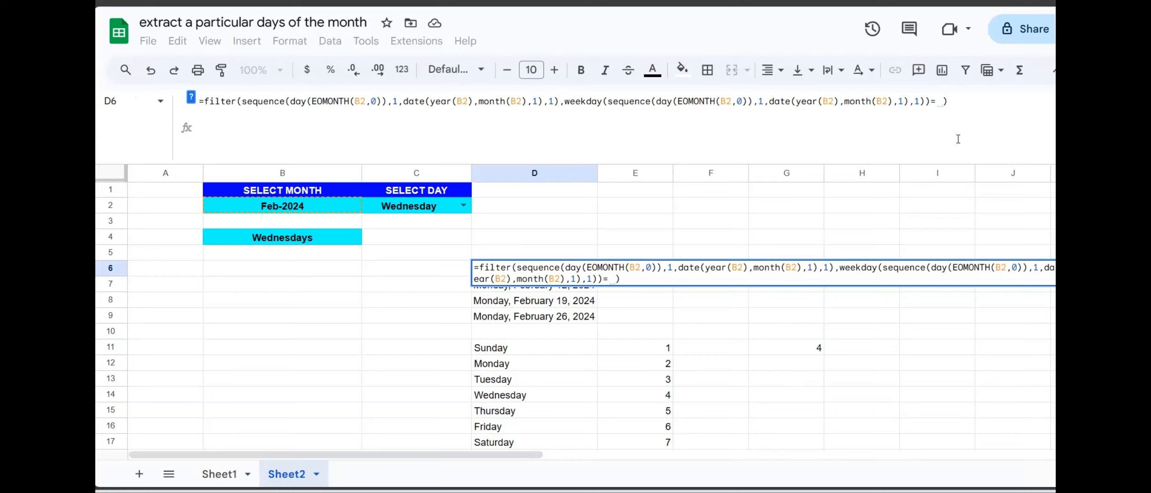
pyautogui.hotkey('ctrl', 'v')
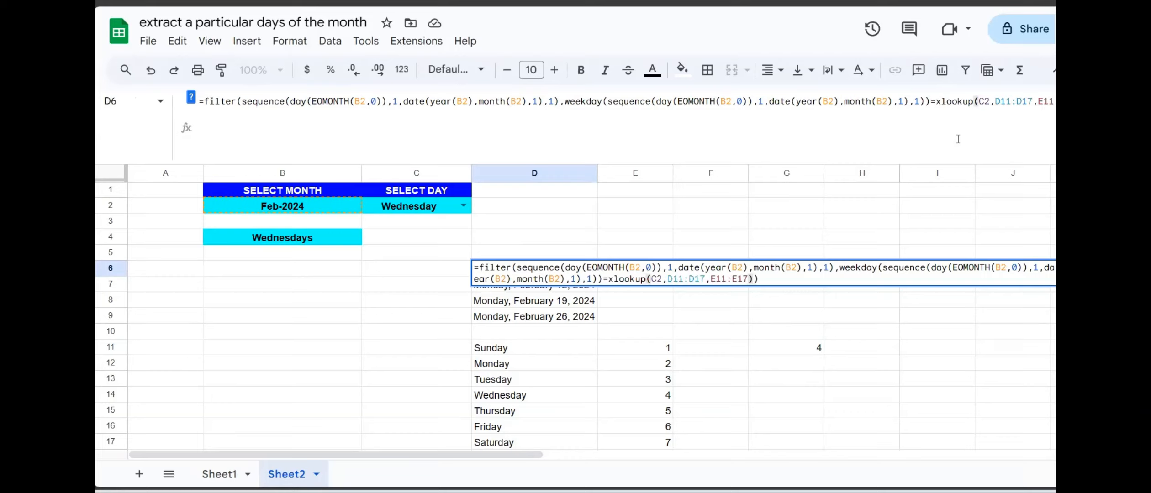
pyautogui.press('Return')
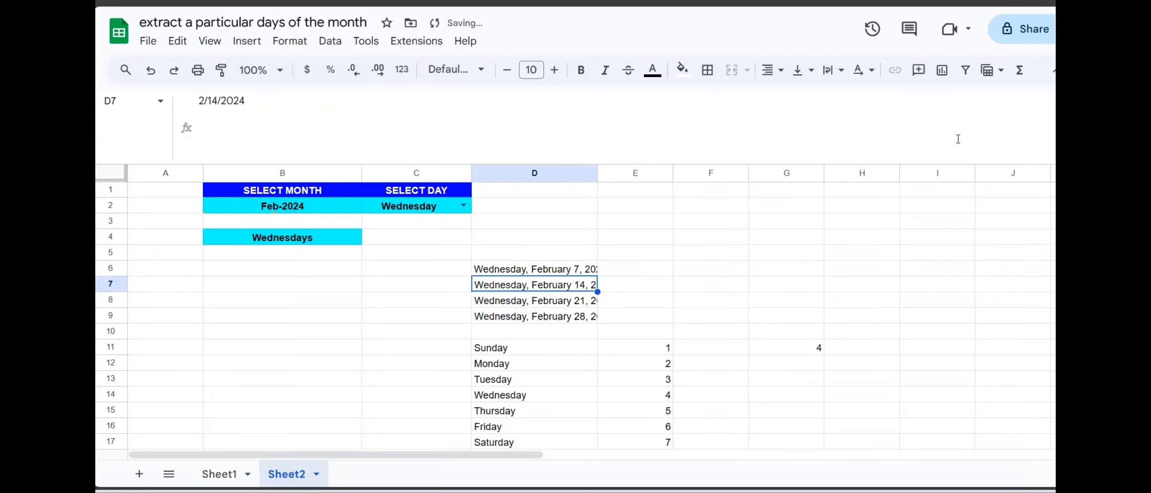
pyautogui.click(762, 303)
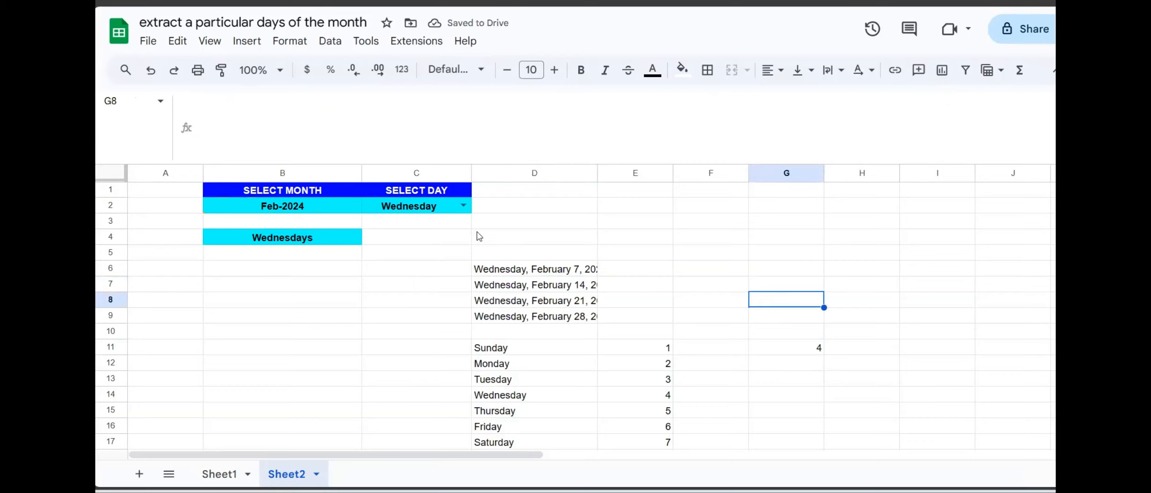
# Step: Set the selected day in C2 to Sunday to test the XLOOKUP-driven FILTER formula
pyautogui.click(494, 347)
pyautogui.click(644, 329)
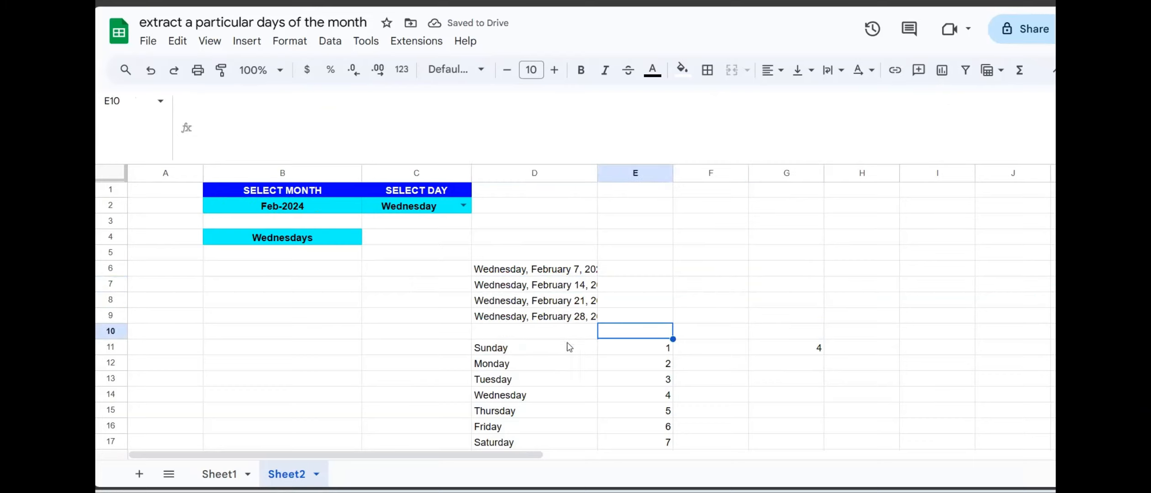
pyautogui.click(491, 348)
pyautogui.click(463, 205)
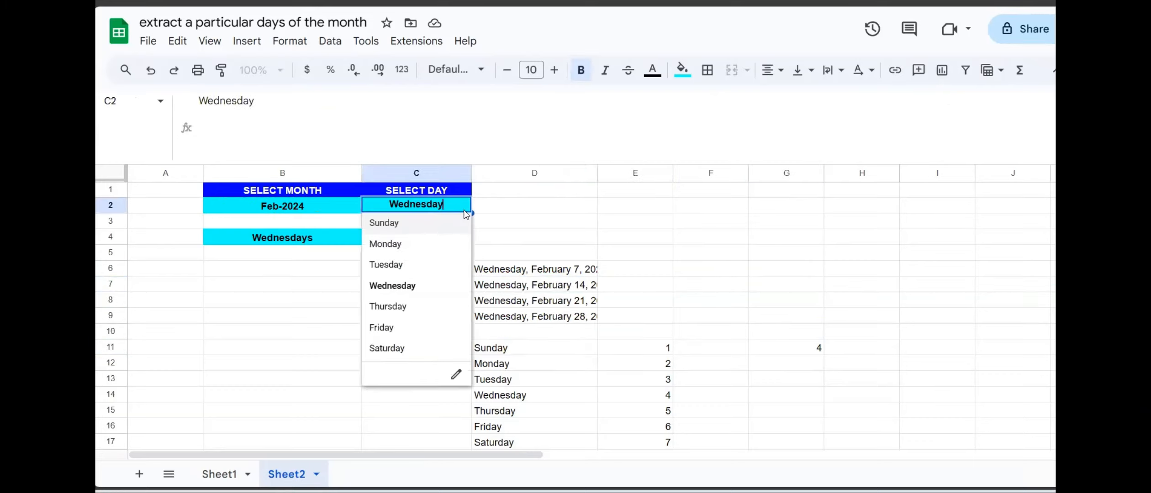
pyautogui.click(405, 224)
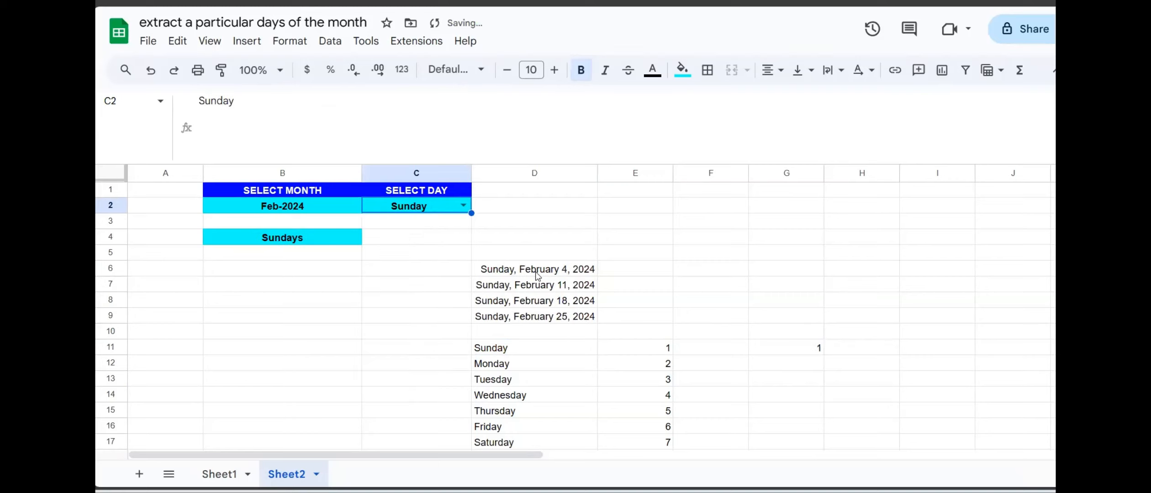
# Step: Move the filtered date list from D6:D9 to B5:B8, directly under the weekday heading in B4
pyautogui.moveTo(537, 273); pyautogui.dragTo(560, 315)
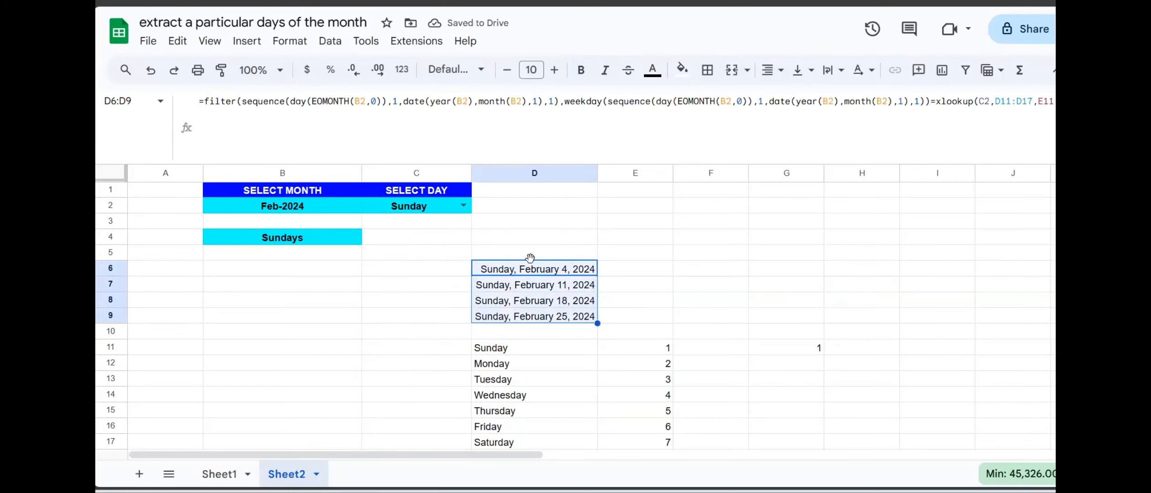
pyautogui.moveTo(528, 258); pyautogui.dragTo(331, 259)
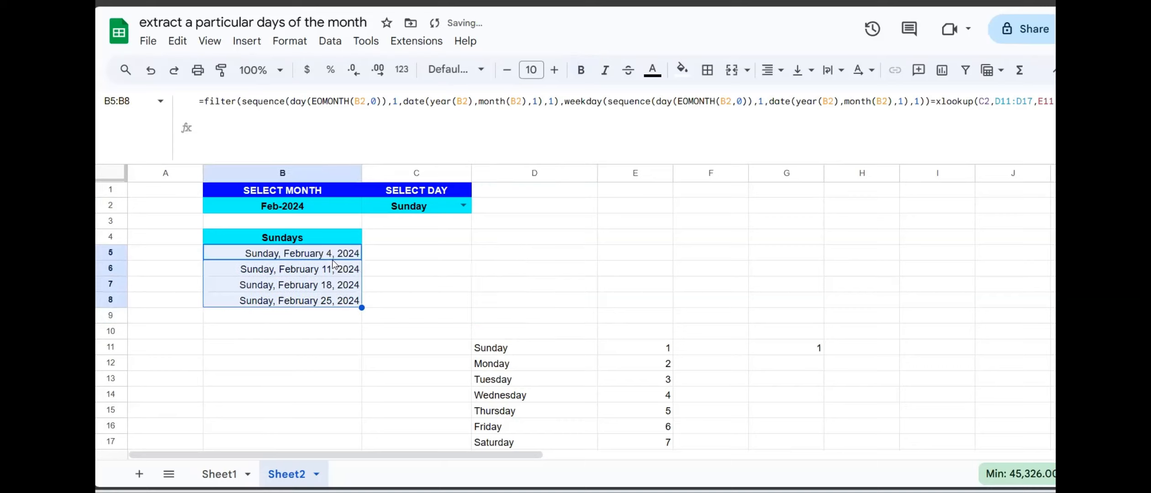
pyautogui.click(472, 273)
# Step: Test the moved list by setting the selected day in C2 to Monday and finally to Tuesday
pyautogui.click(466, 210)
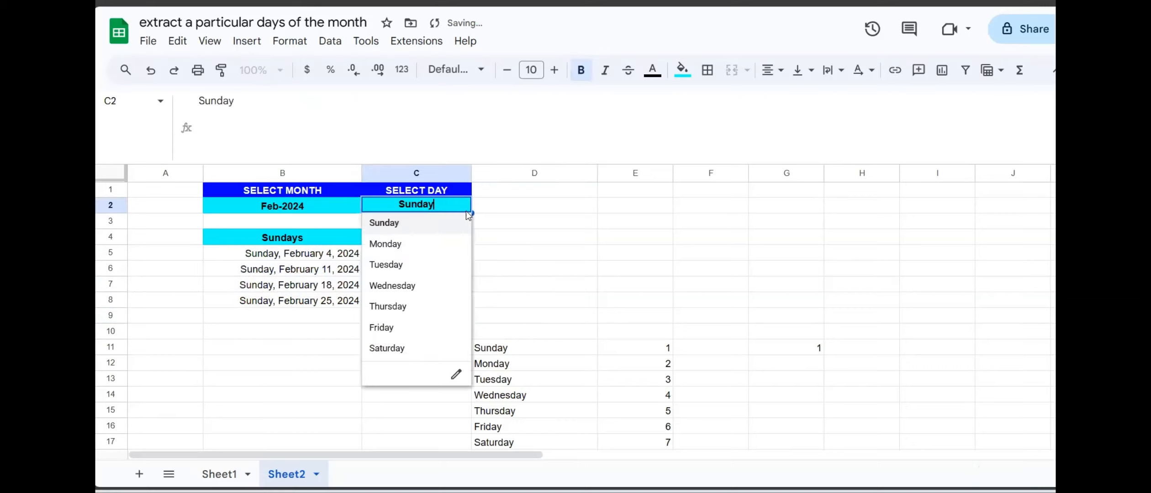
pyautogui.click(415, 249)
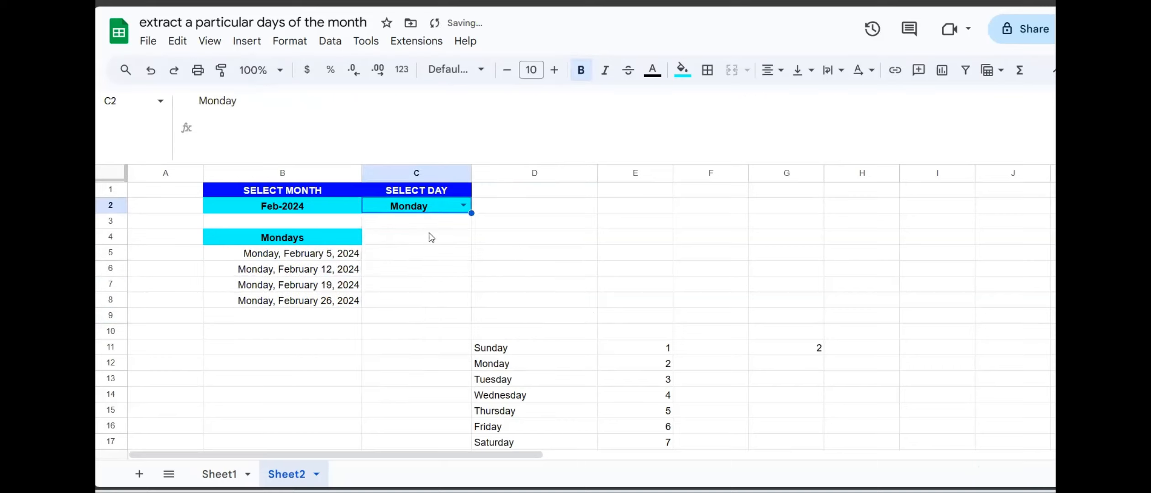
pyautogui.click(463, 207)
pyautogui.click(426, 264)
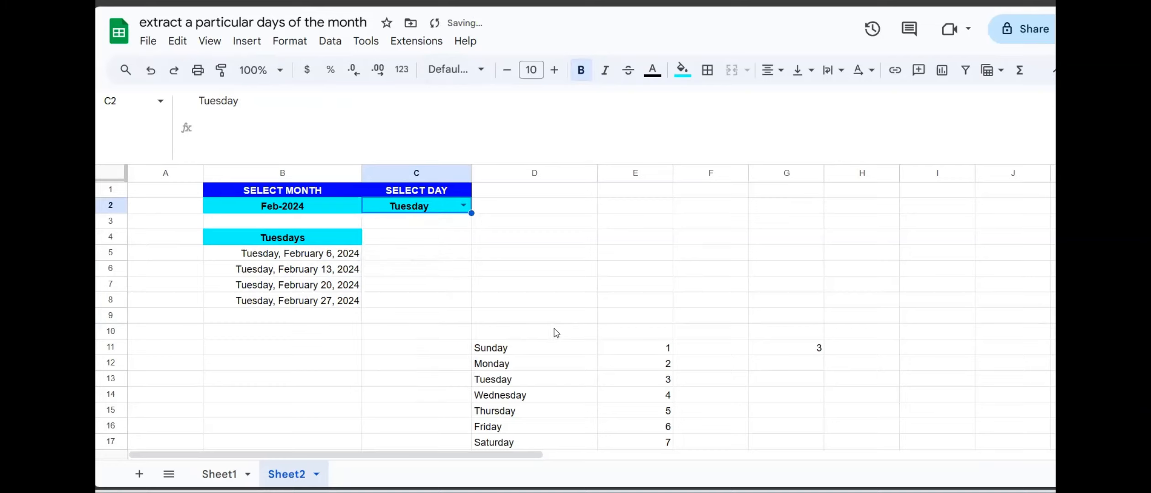
# Step: Examine how the helper cells D11:G17 relate to the selected day in C2 and the FILTER formula in B5
pyautogui.moveTo(534, 337); pyautogui.dragTo(776, 445)
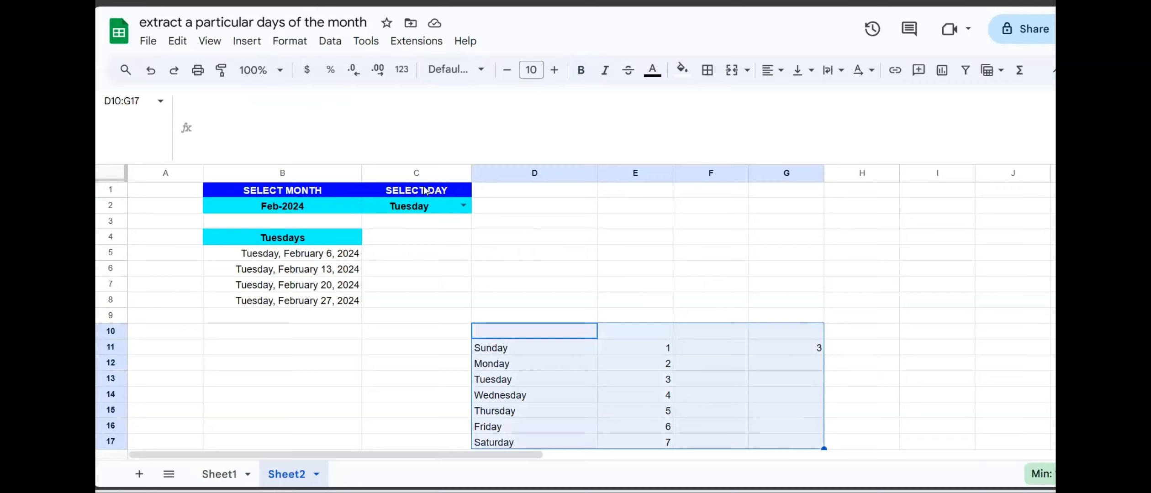
pyautogui.click(425, 209)
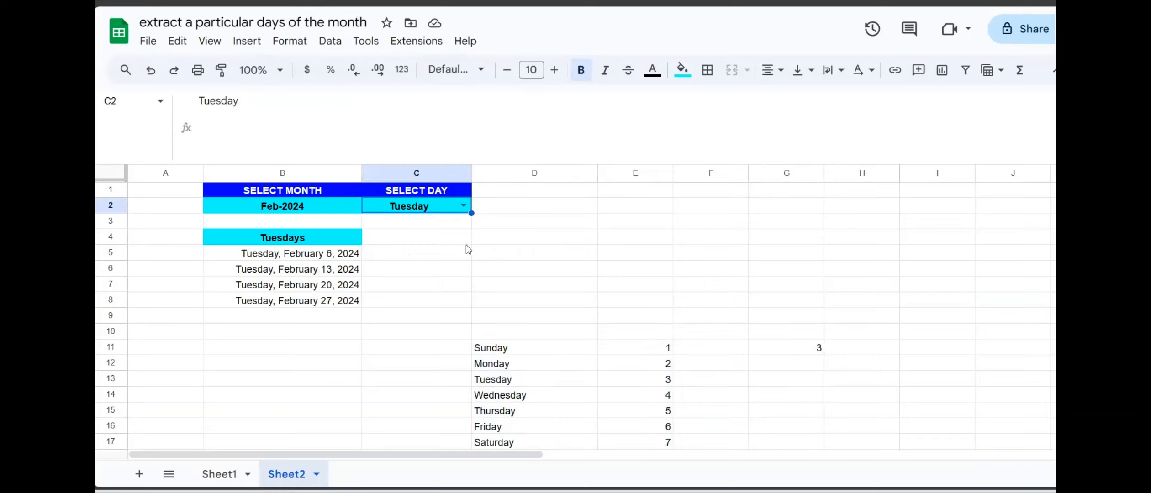
pyautogui.click(496, 346)
pyautogui.moveTo(700, 345); pyautogui.dragTo(790, 441)
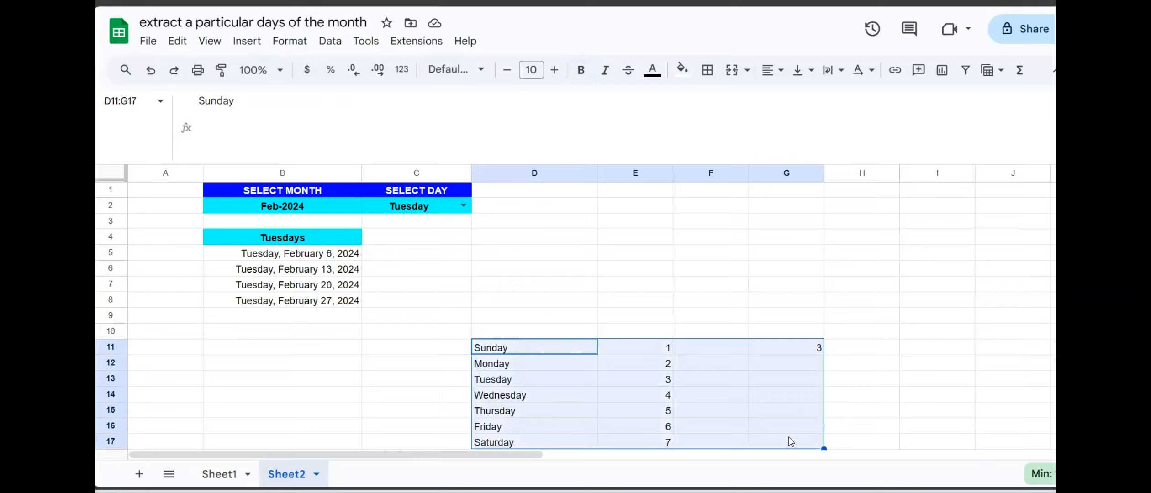
pyautogui.click(438, 206)
pyautogui.click(282, 255)
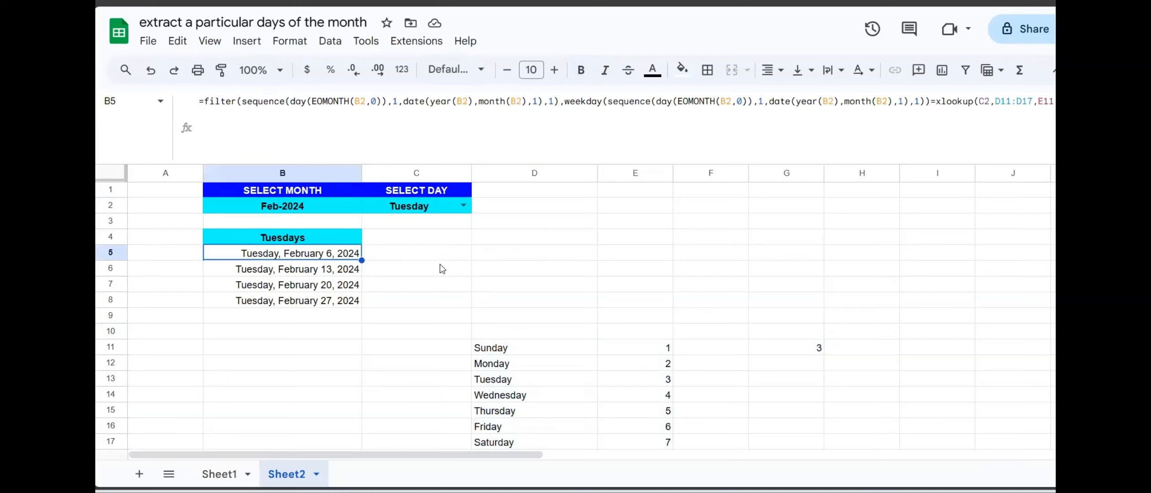
pyautogui.click(523, 352)
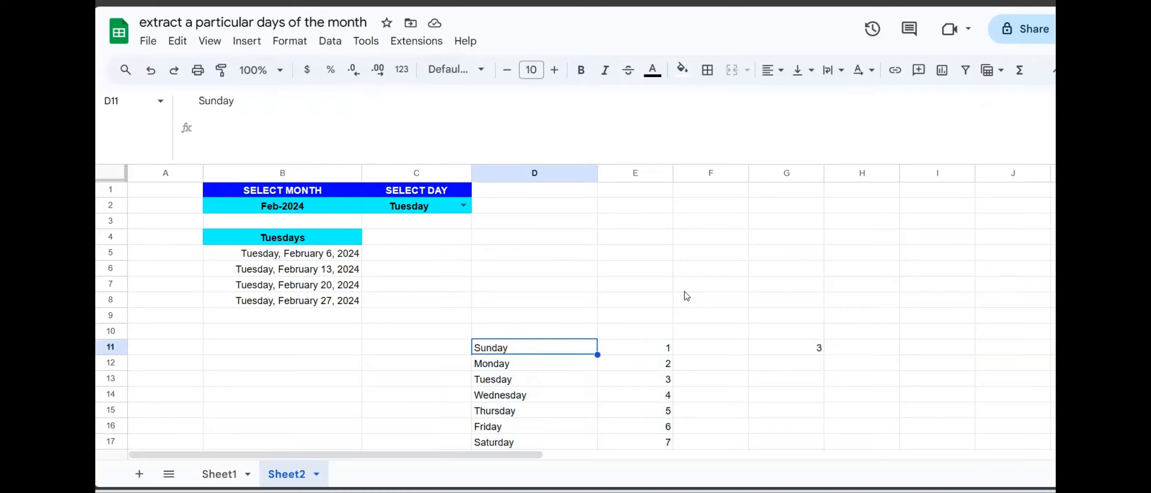
pyautogui.click(441, 209)
pyautogui.click(321, 258)
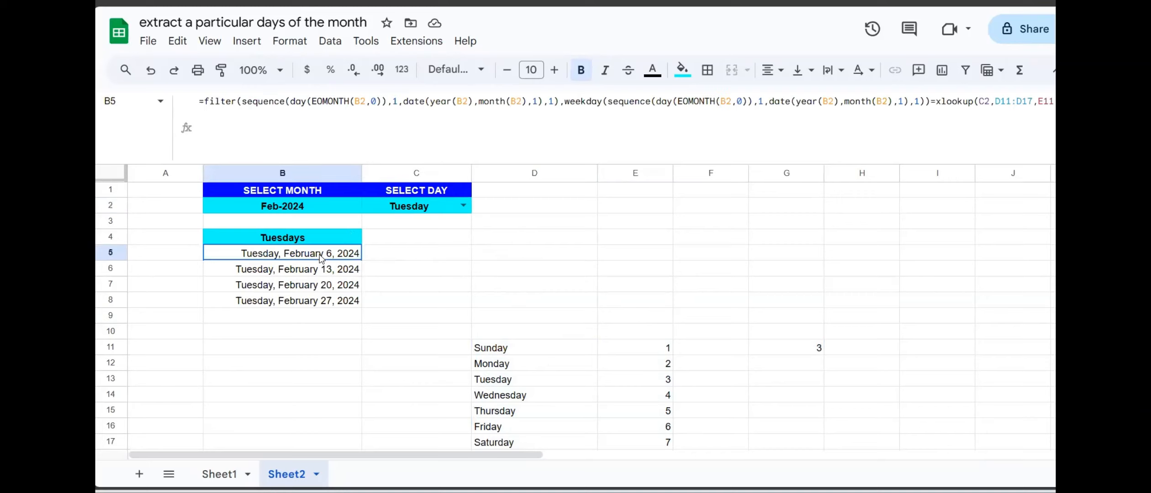
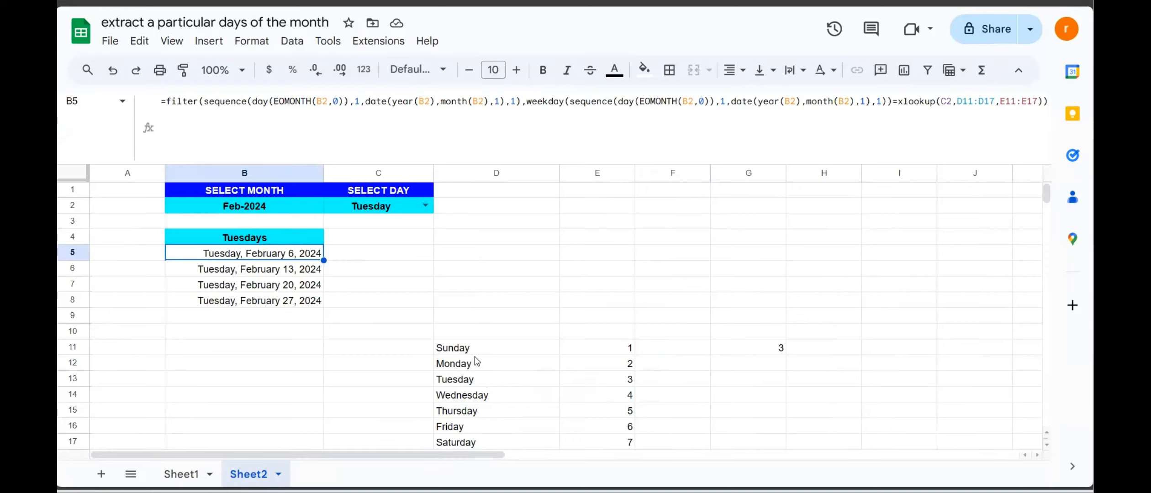
# Step: Start a TEXTJOIN formula in D4 with an apostrophe-comma-apostrophe delimiter and true for ignoring empty cells
pyautogui.click(584, 270)
pyautogui.click(581, 257)
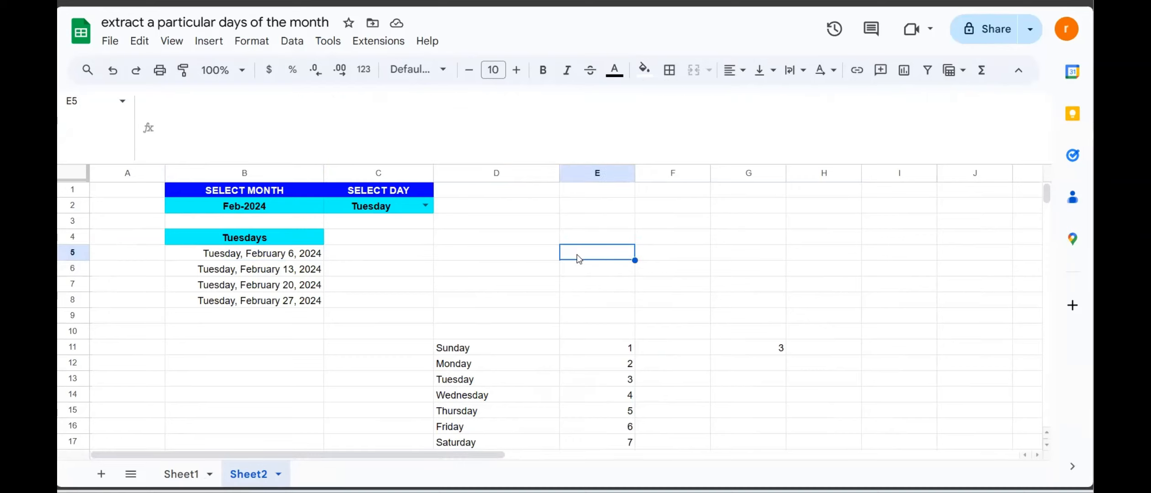
pyautogui.click(518, 243)
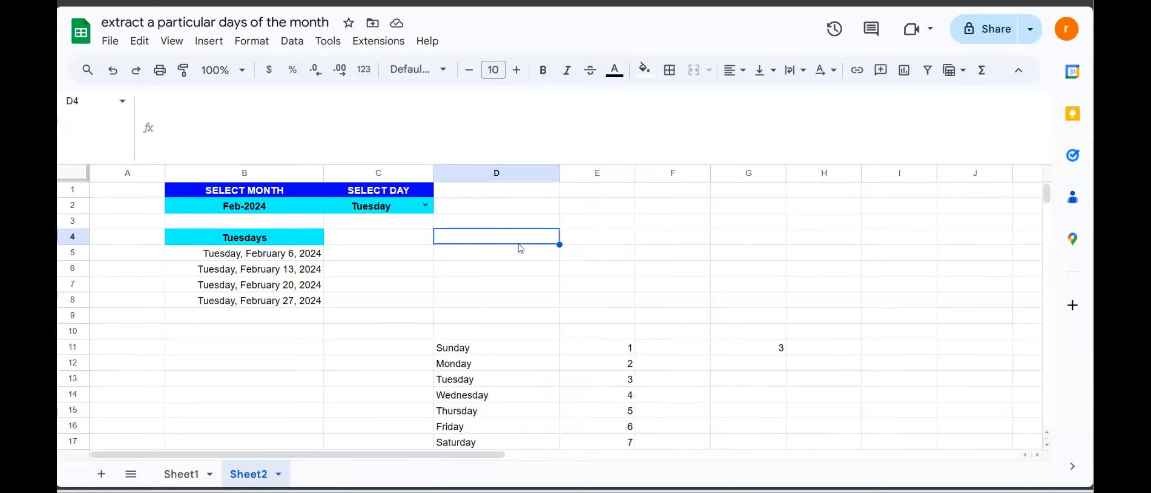
pyautogui.write('=')
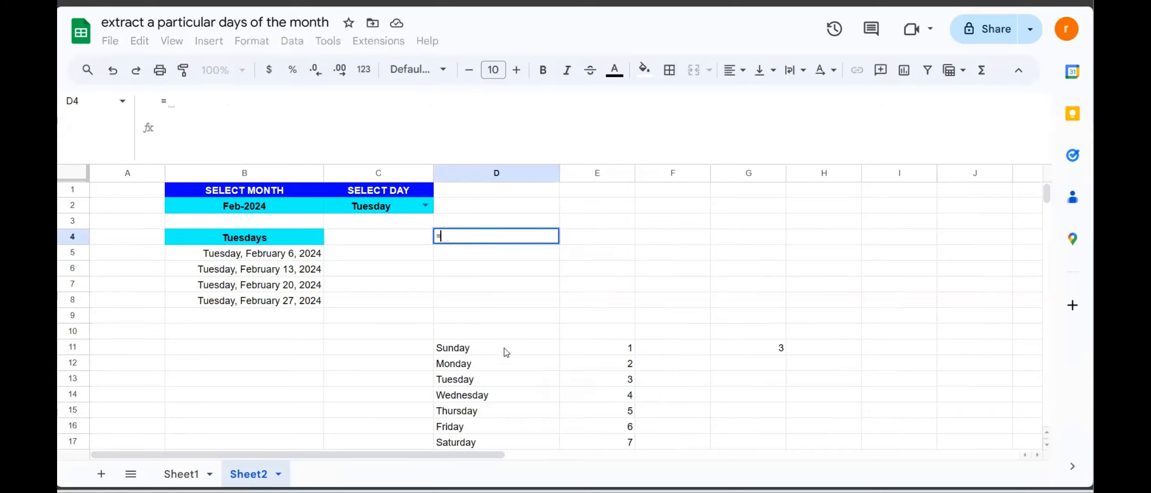
pyautogui.write('te')
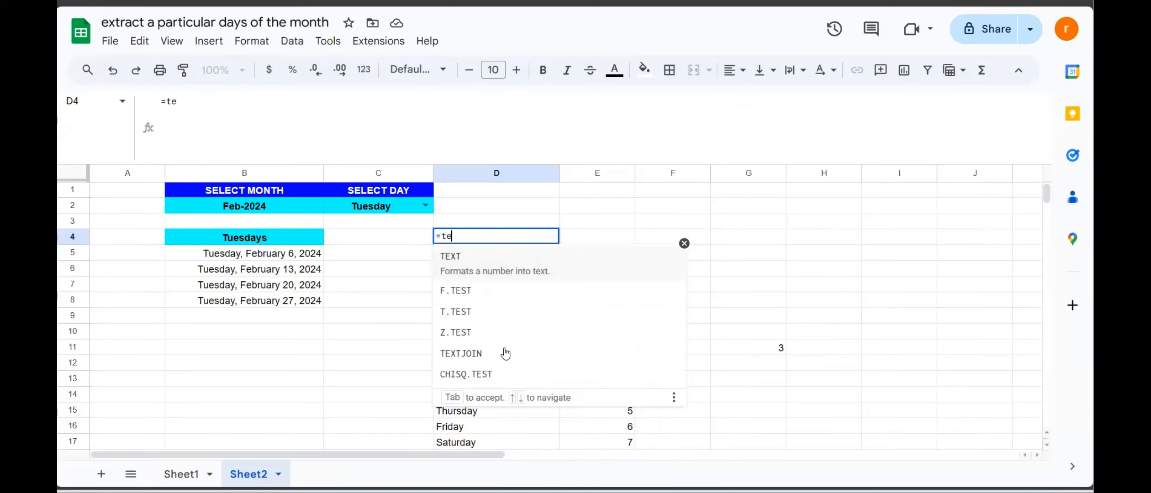
pyautogui.write('xtjoin')
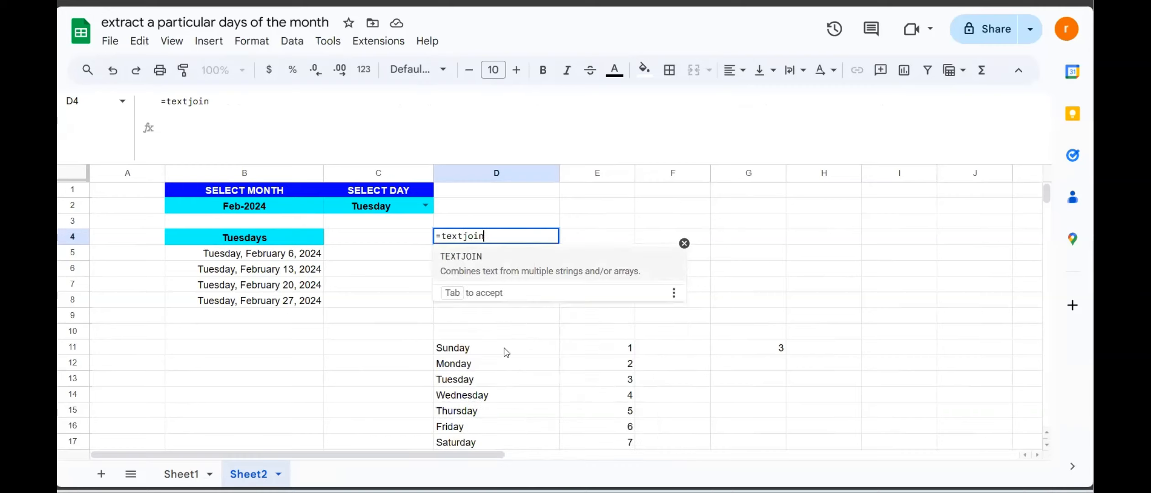
pyautogui.write('(')
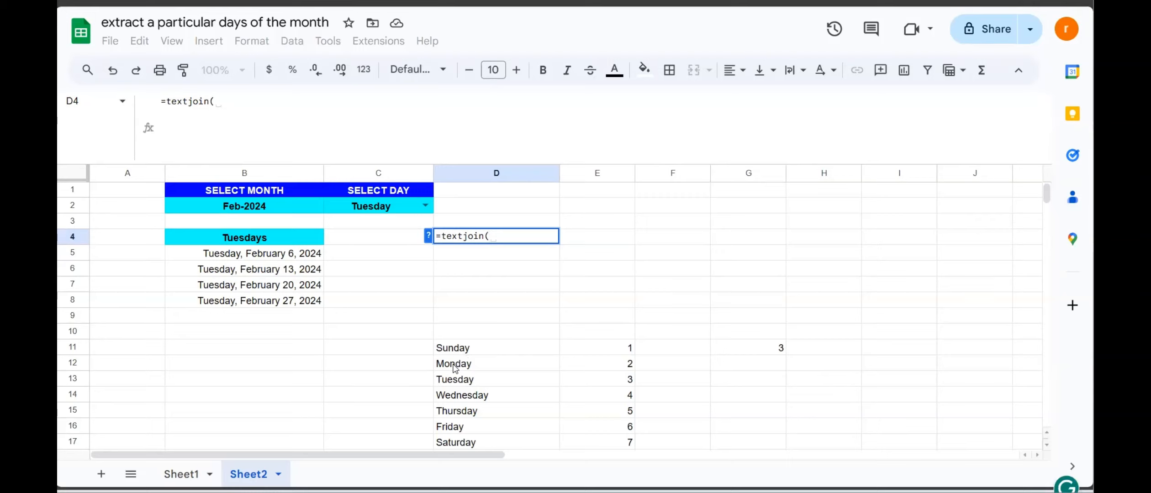
pyautogui.write('"')
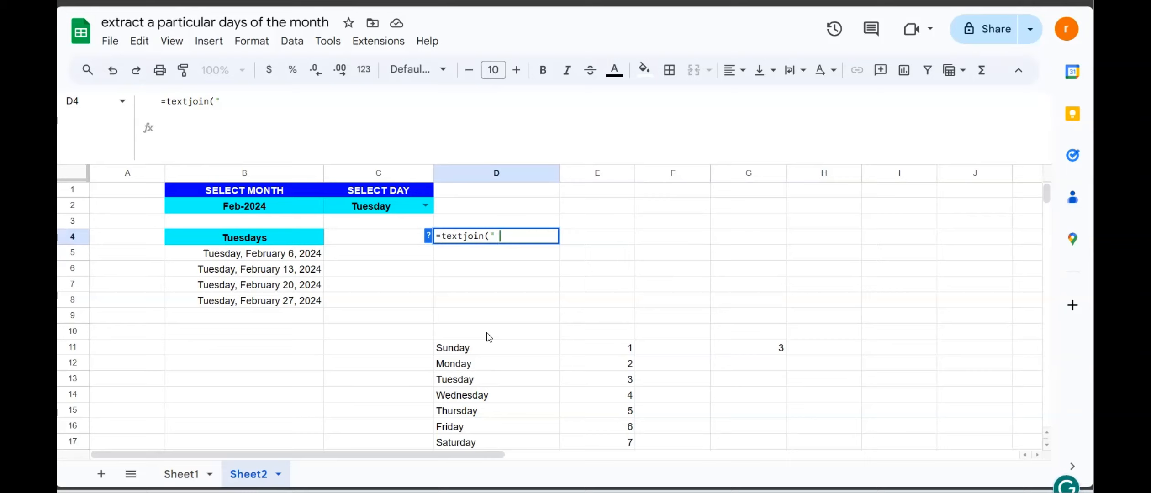
pyautogui.press('BackSpace')
pyautogui.write('"\'')
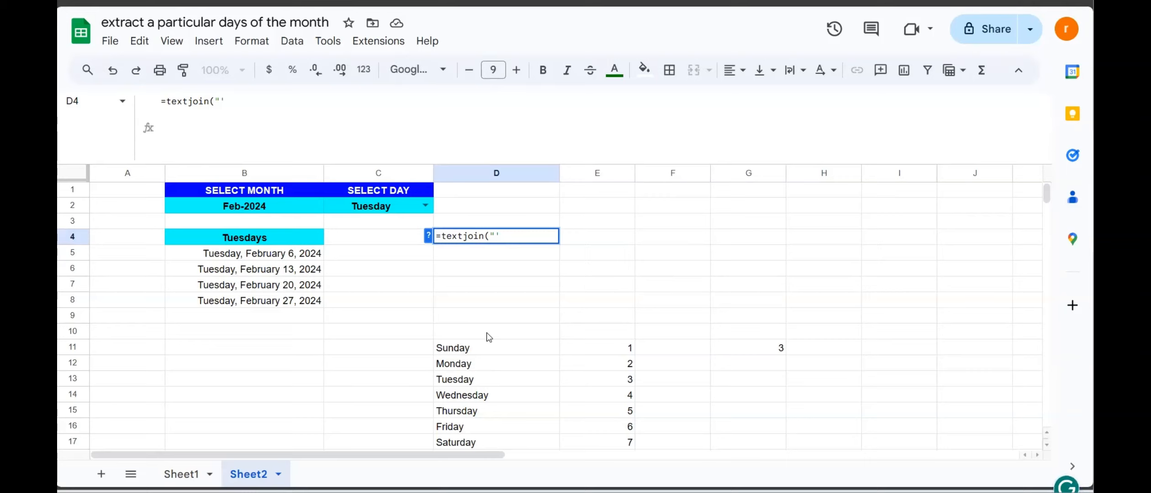
pyautogui.write(",',")
pyautogui.write('true,')
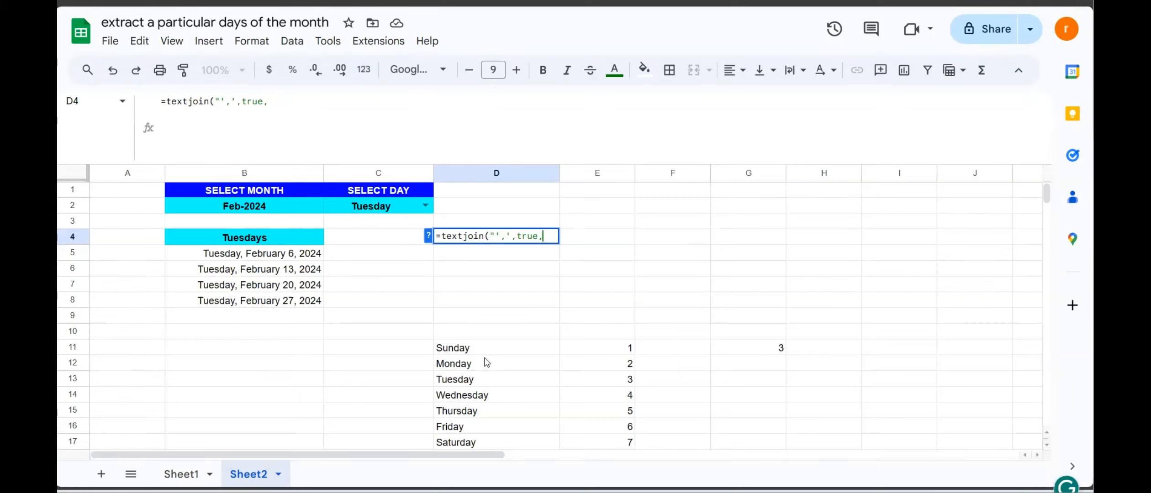
pyautogui.moveTo(468, 350); pyautogui.dragTo(472, 396)
pyautogui.click(472, 346)
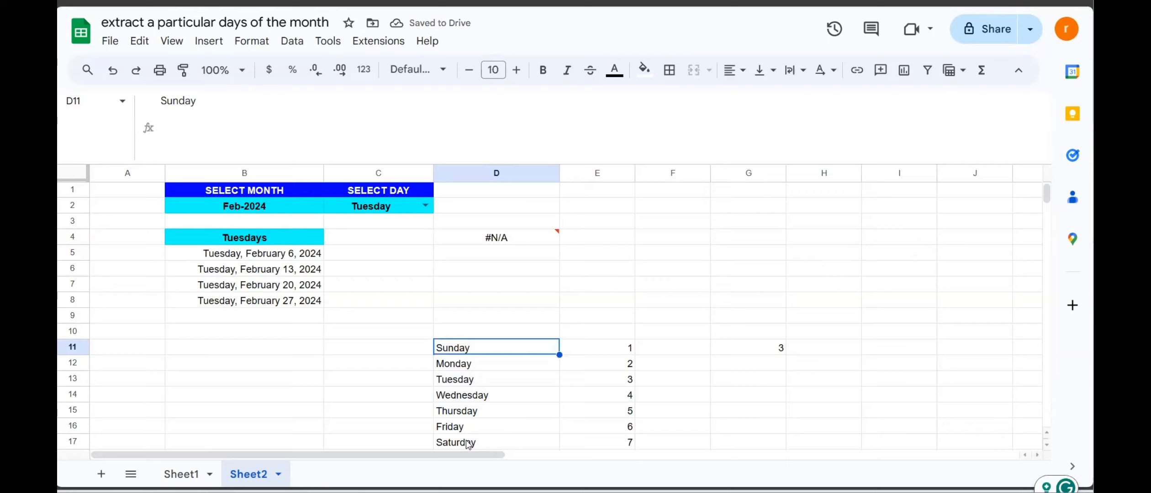
# Step: Complete D4's formula as =textjoin("','",true,D11:D17) by adding the weekday range and the delimiter's missing closing quote
pyautogui.click(529, 241)
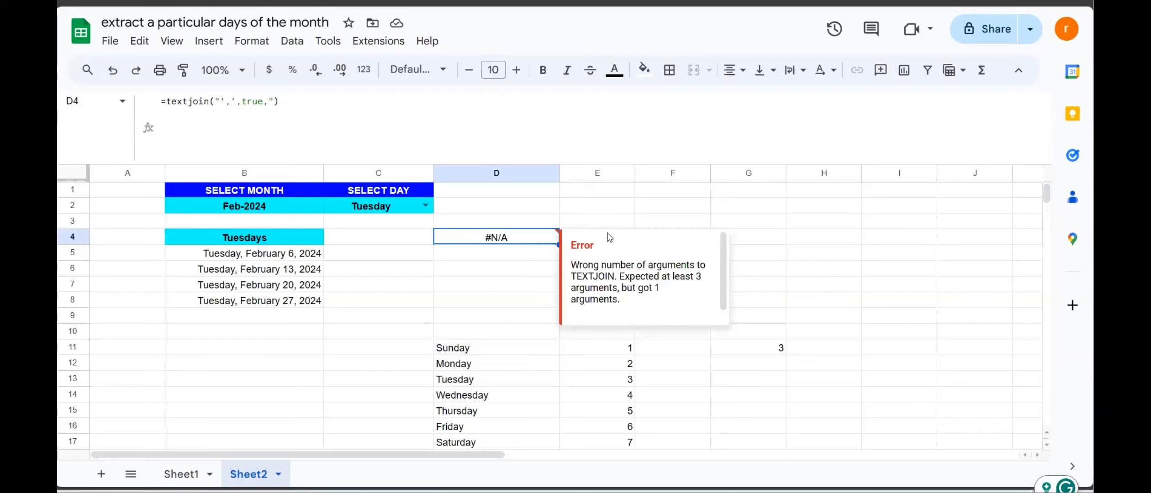
pyautogui.click(272, 103)
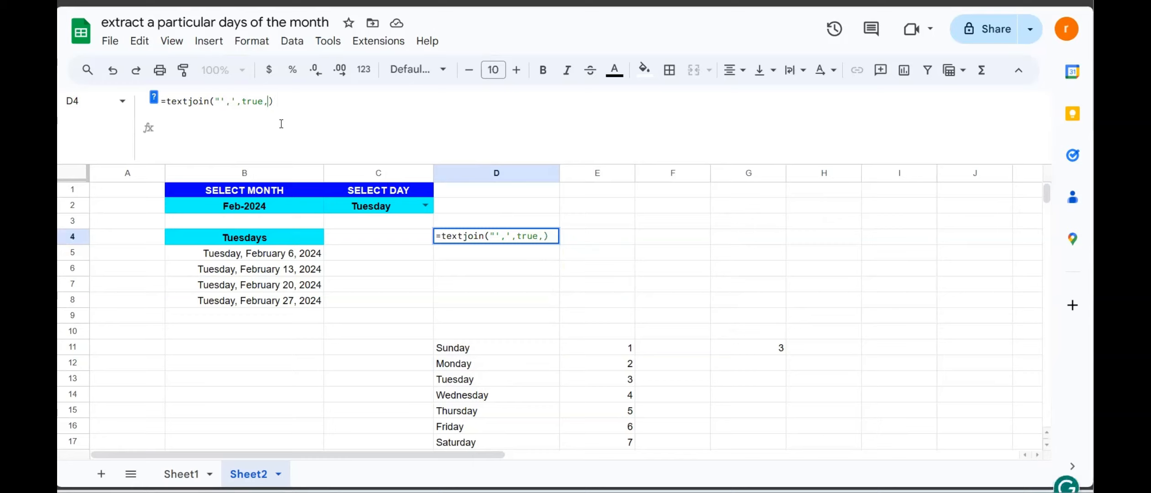
pyautogui.write('d11:d17')
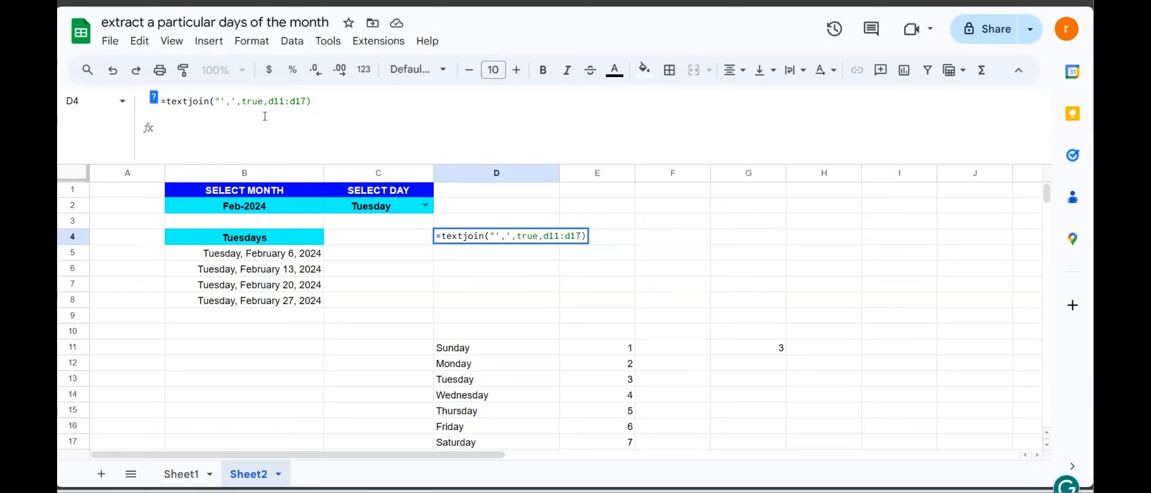
pyautogui.click(234, 103)
pyautogui.write('"')
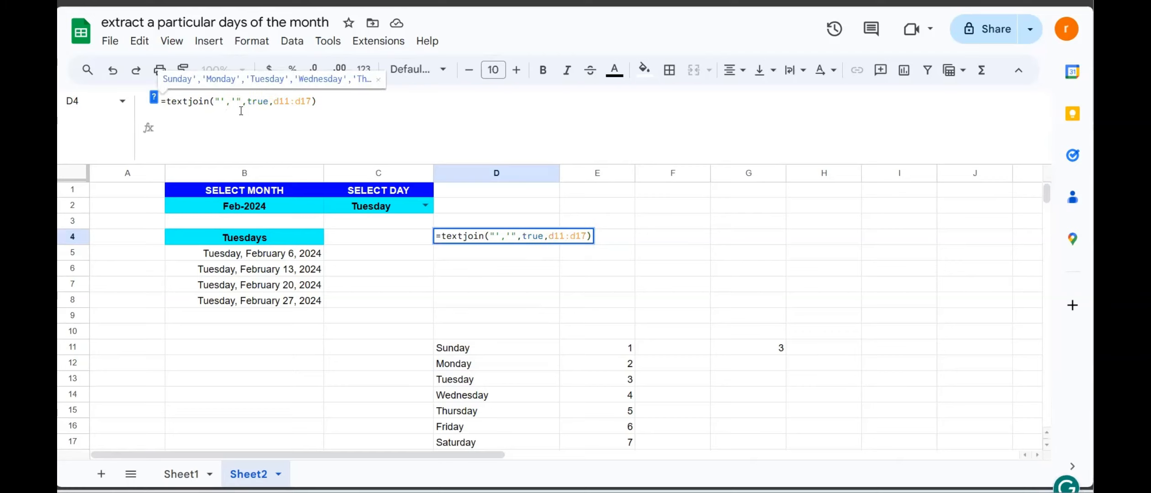
pyautogui.press('Return')
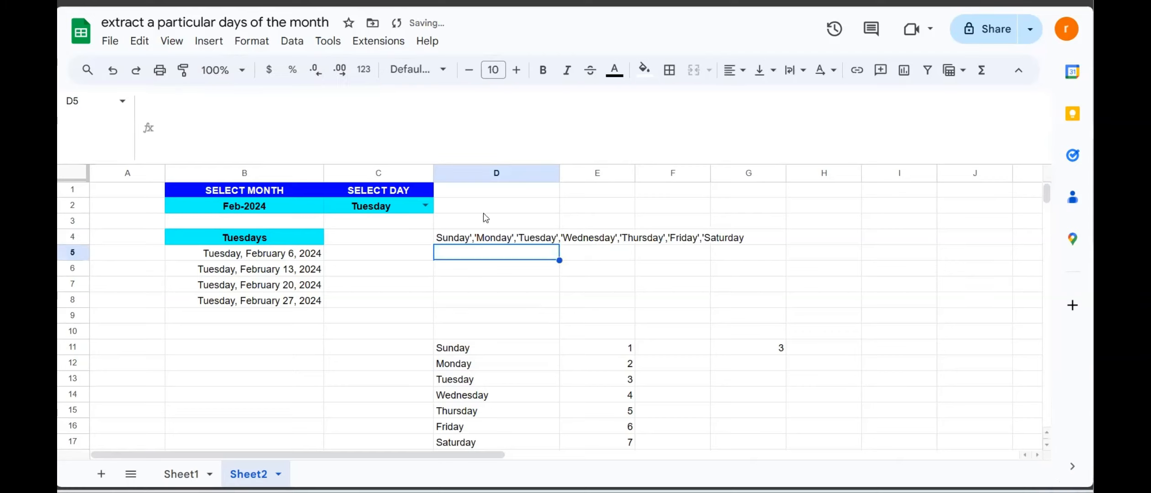
# Step: Prefix D4's TEXTJOIN formula with " ' "& to put an opening apostrophe before the first weekday name
pyautogui.click(477, 241)
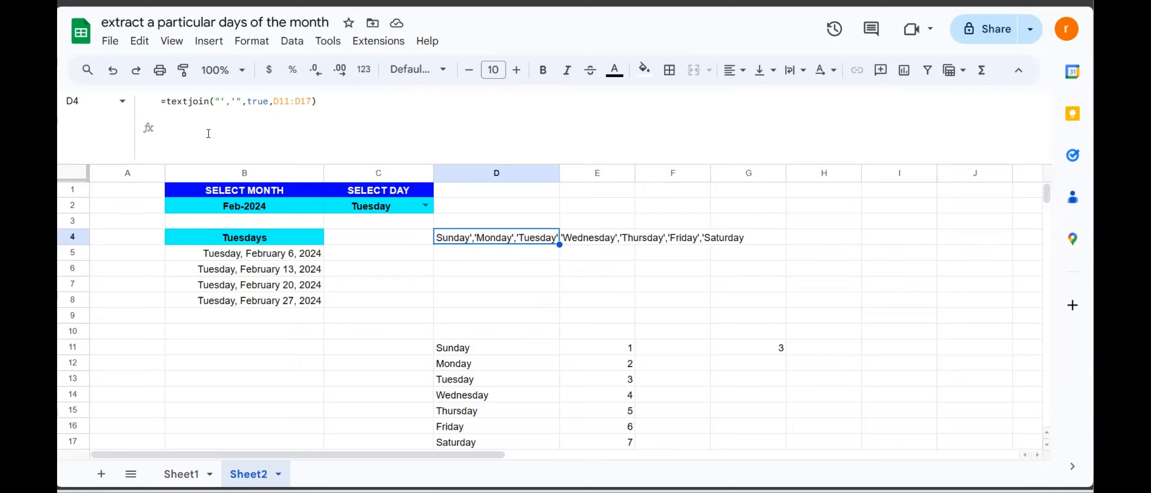
pyautogui.click(166, 108)
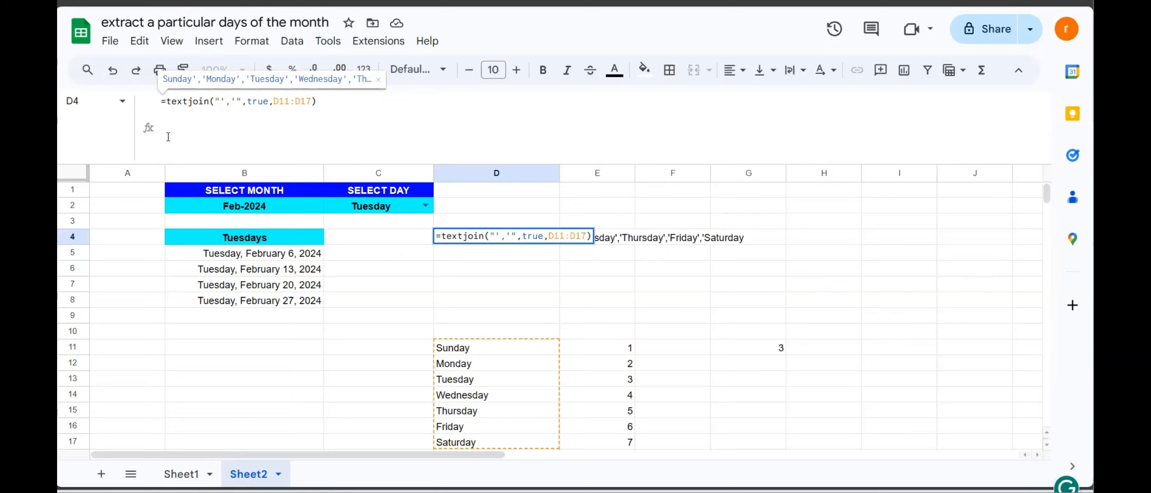
pyautogui.write('&')
pyautogui.press('BackSpace')
pyautogui.write('"')
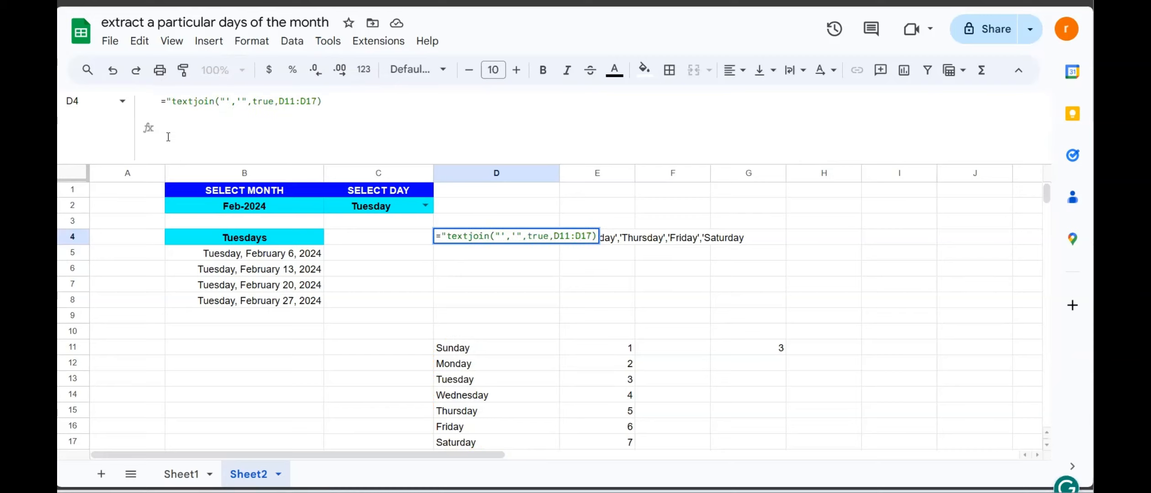
pyautogui.write(" '")
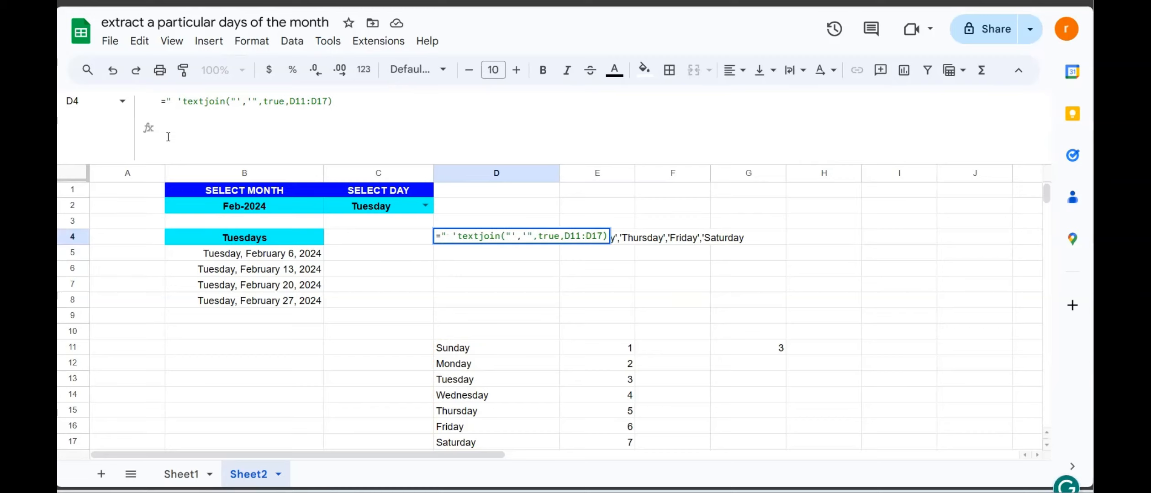
pyautogui.write(' "')
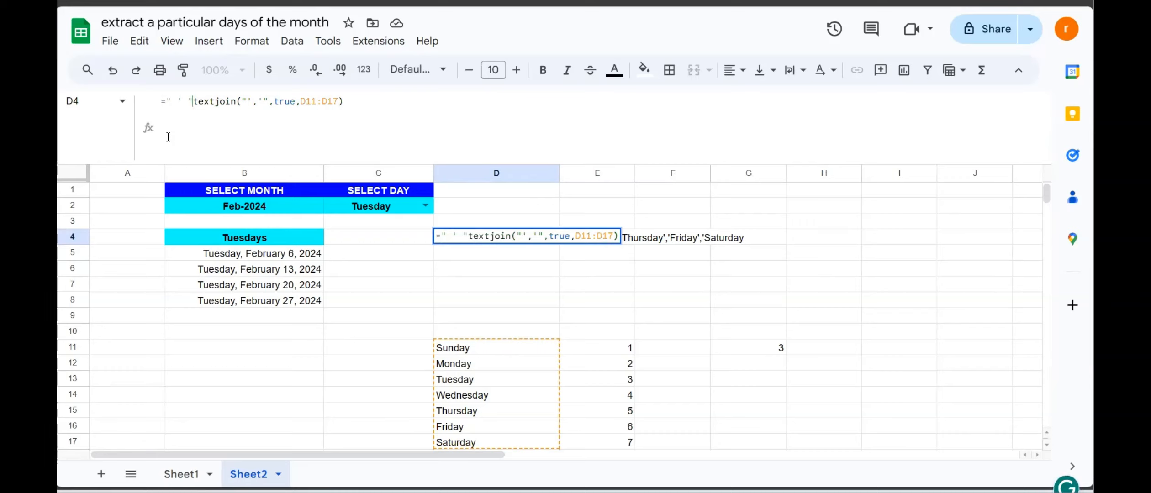
pyautogui.write('&')
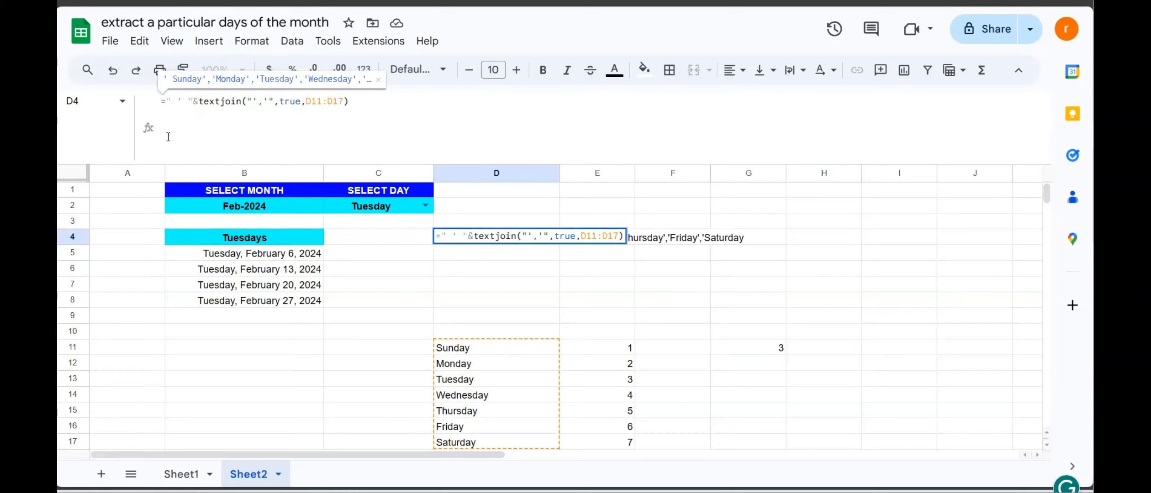
pyautogui.press('Return')
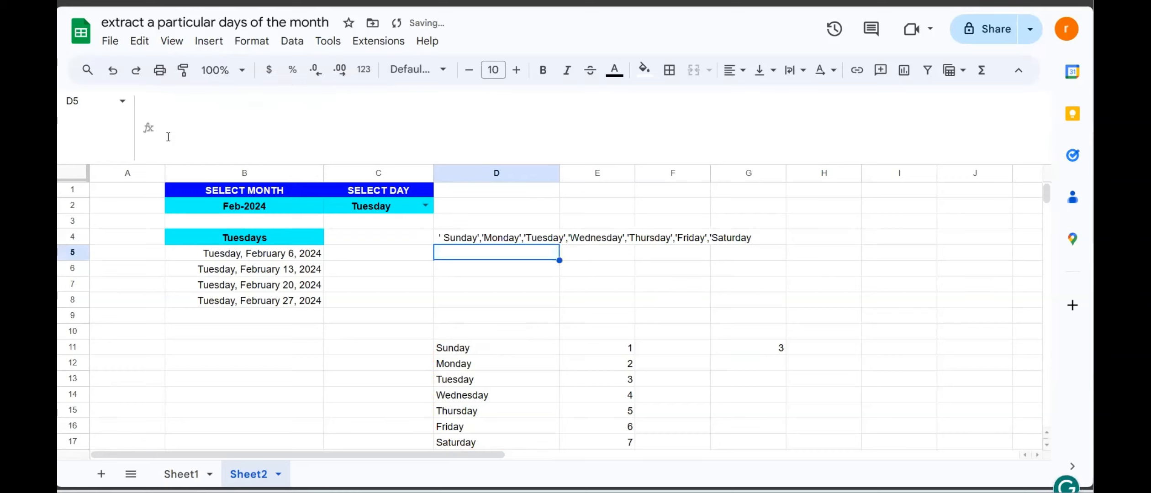
# Step: Append &"'" to D4's TEXTJOIN formula to close the last weekday name with an apostrophe
pyautogui.click(446, 238)
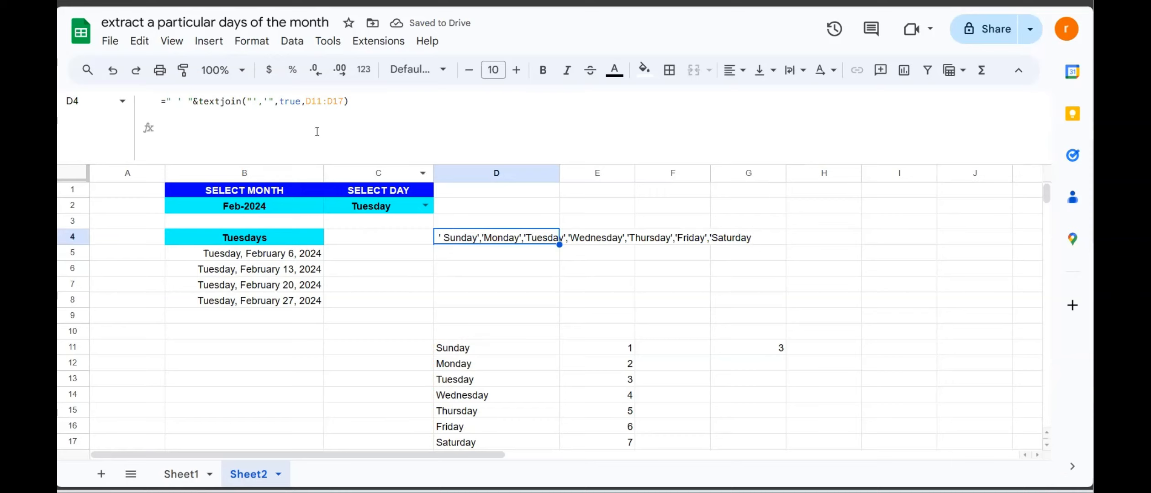
pyautogui.click(364, 106)
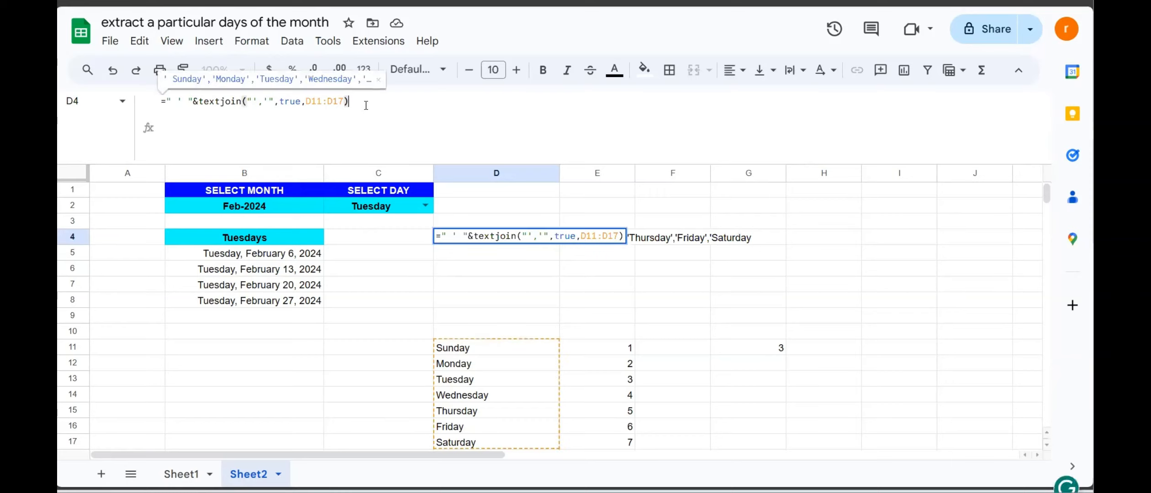
pyautogui.write('&""')
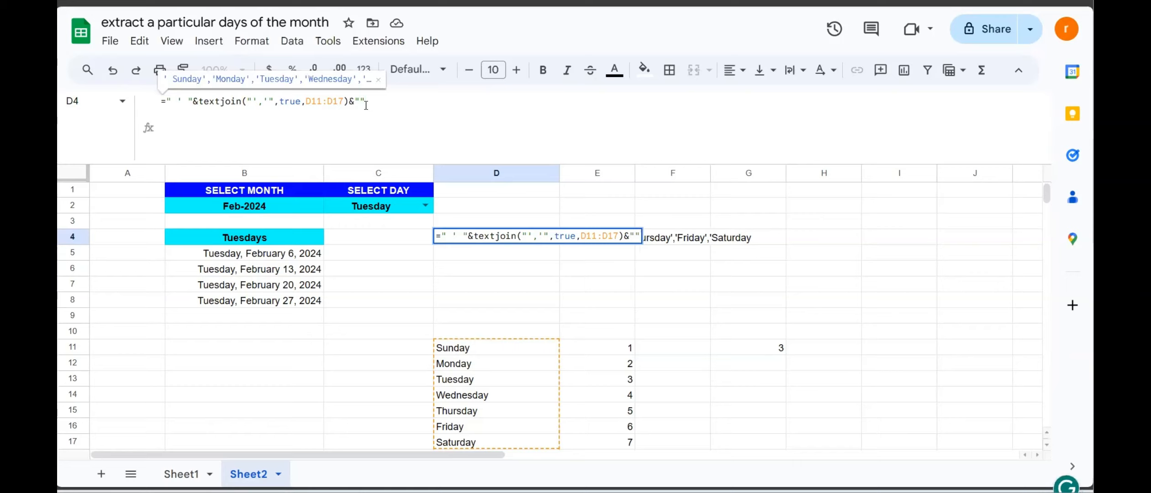
pyautogui.write("'")
pyautogui.press('Return')
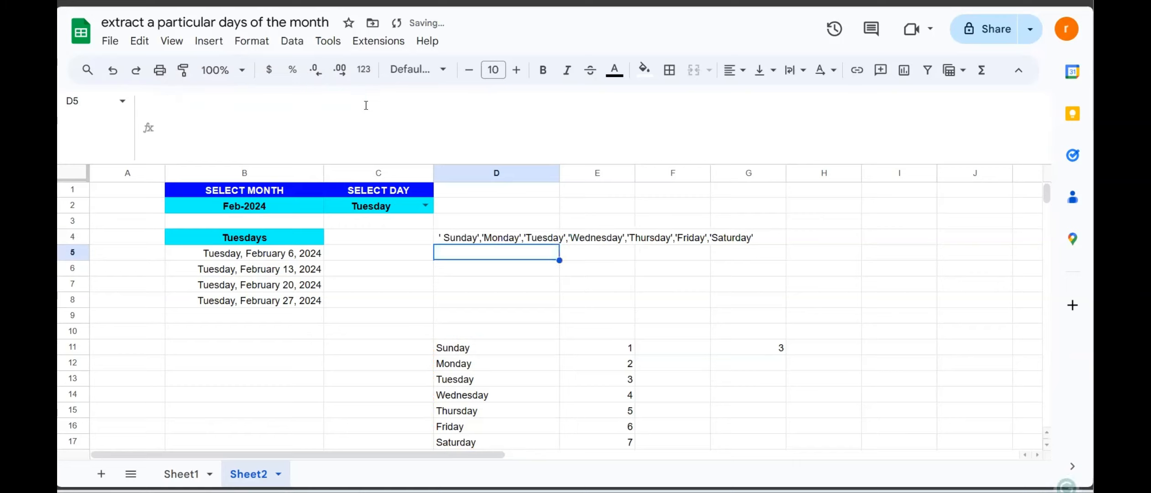
# Step: Copy D4's joined weekday text into D6 as values only and clear the formula in D4
pyautogui.click(479, 240)
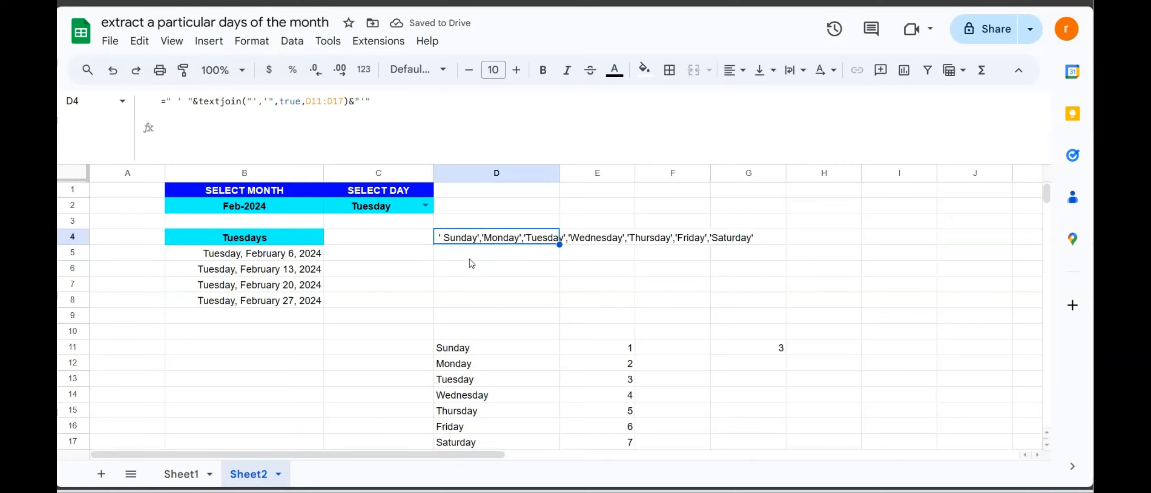
pyautogui.hotkey('ctrl', 'c')
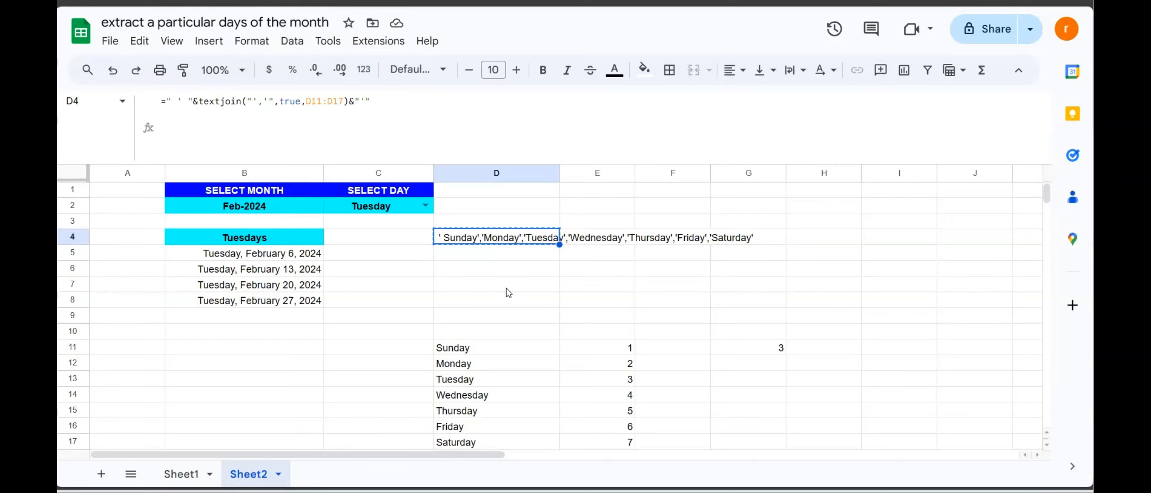
pyautogui.click(469, 267)
pyautogui.rightClick(471, 267)
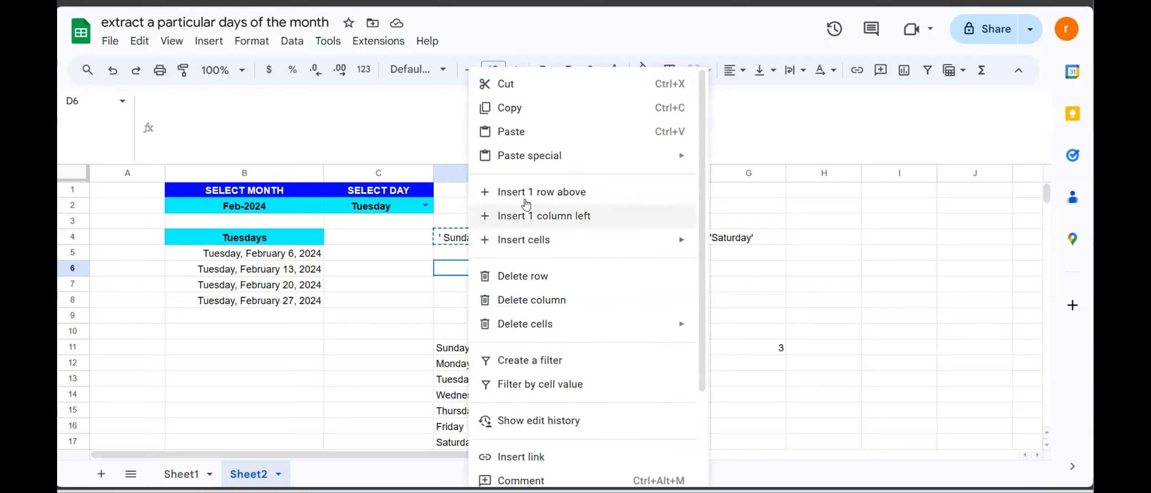
pyautogui.moveTo(548, 155)
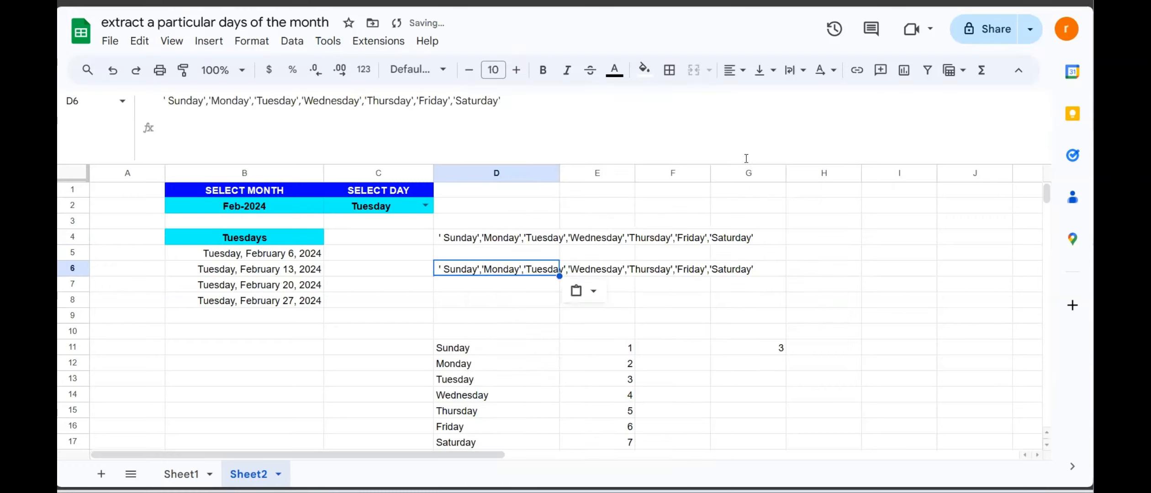
pyautogui.click(628, 213)
pyautogui.click(495, 244)
pyautogui.press('Delete')
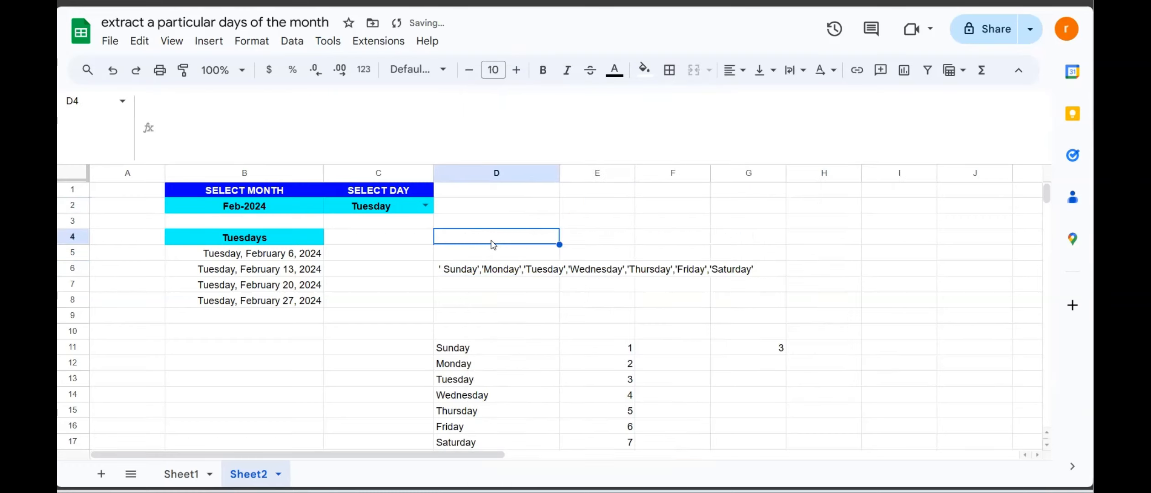
# Step: Examine the pasted text in D6 against the weekday list, G11's XLOOKUP and B5's FILTER formula
pyautogui.click(470, 268)
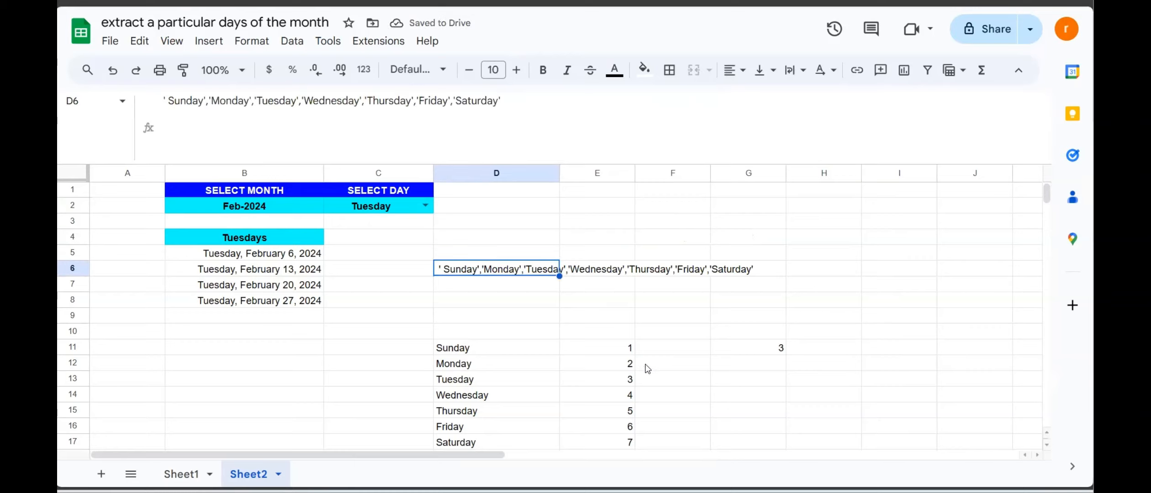
pyautogui.click(464, 352)
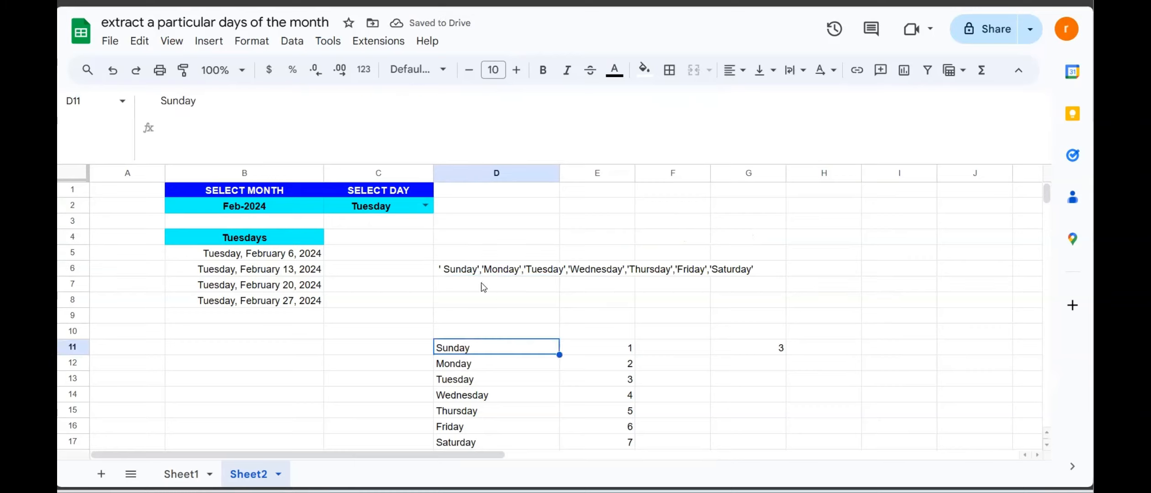
pyautogui.click(763, 353)
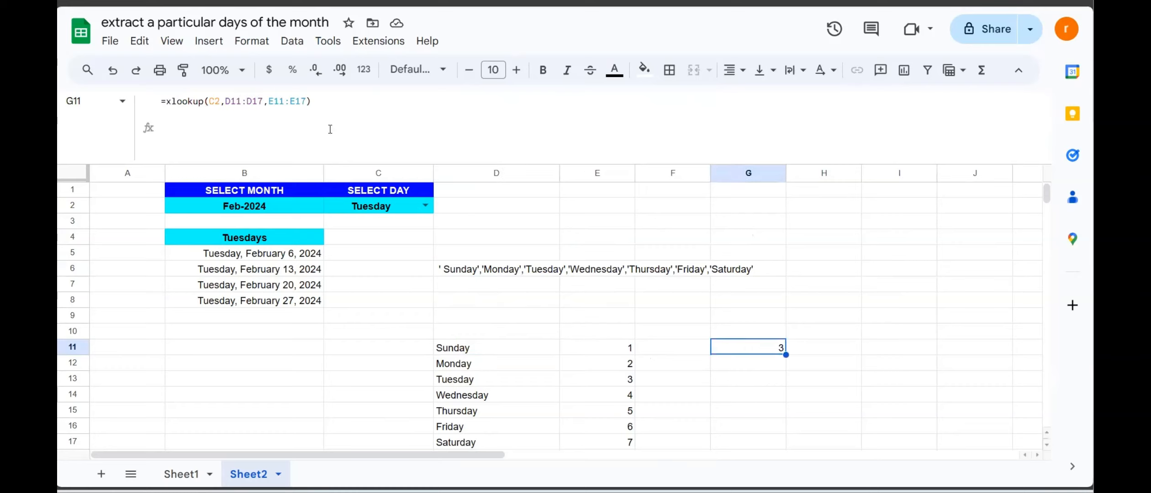
pyautogui.click(291, 253)
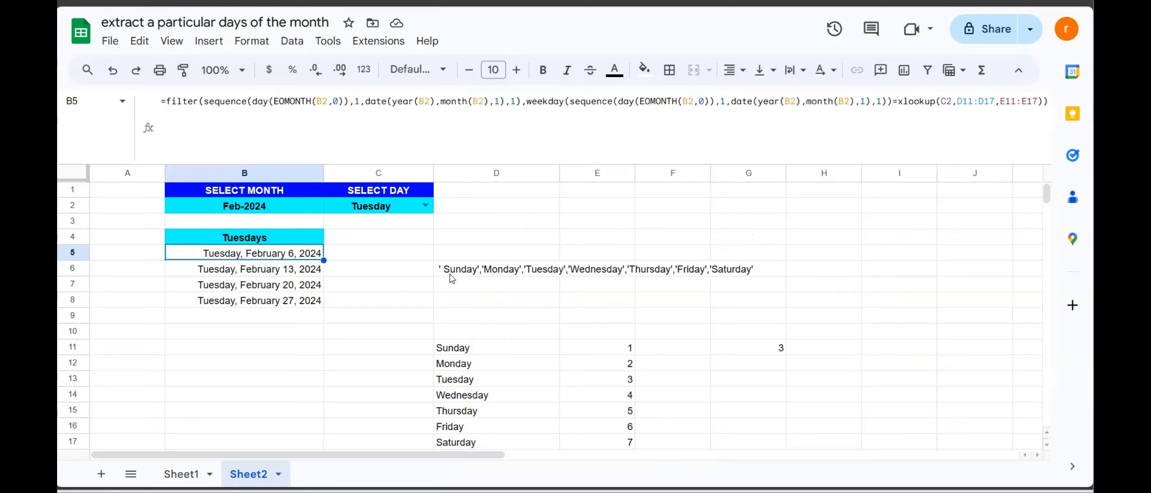
pyautogui.click(475, 273)
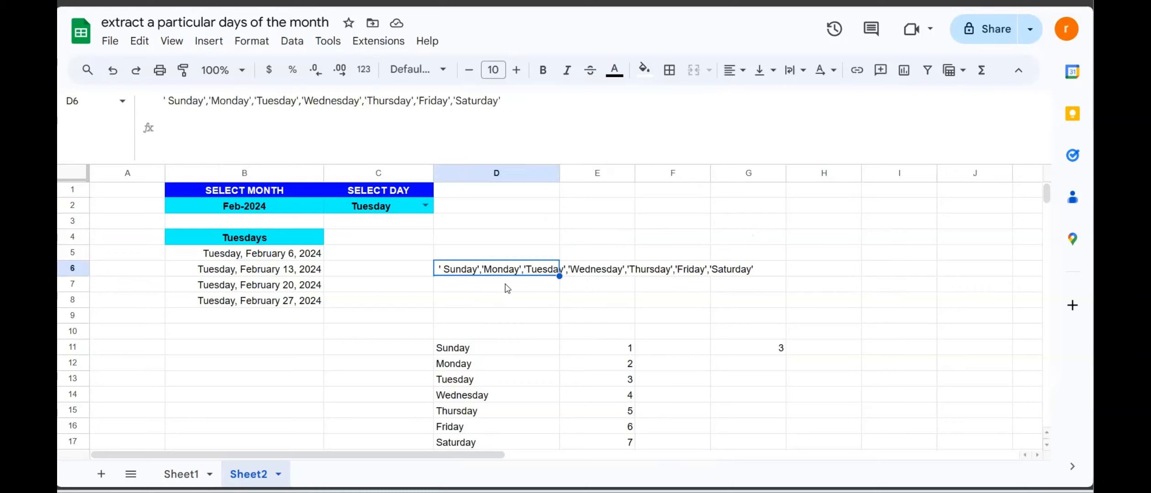
pyautogui.click(480, 290)
# Step: Replace all apostrophes with double quotation marks using Find and replace, limiting the search to this sheet
pyautogui.click(470, 272)
pyautogui.hotkey('ctrl', 'f')
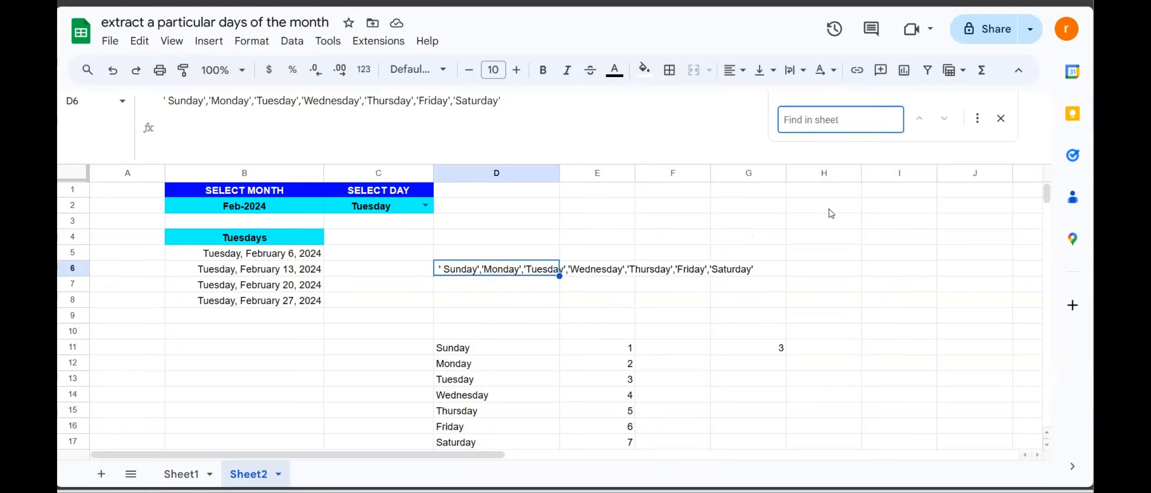
pyautogui.click(981, 127)
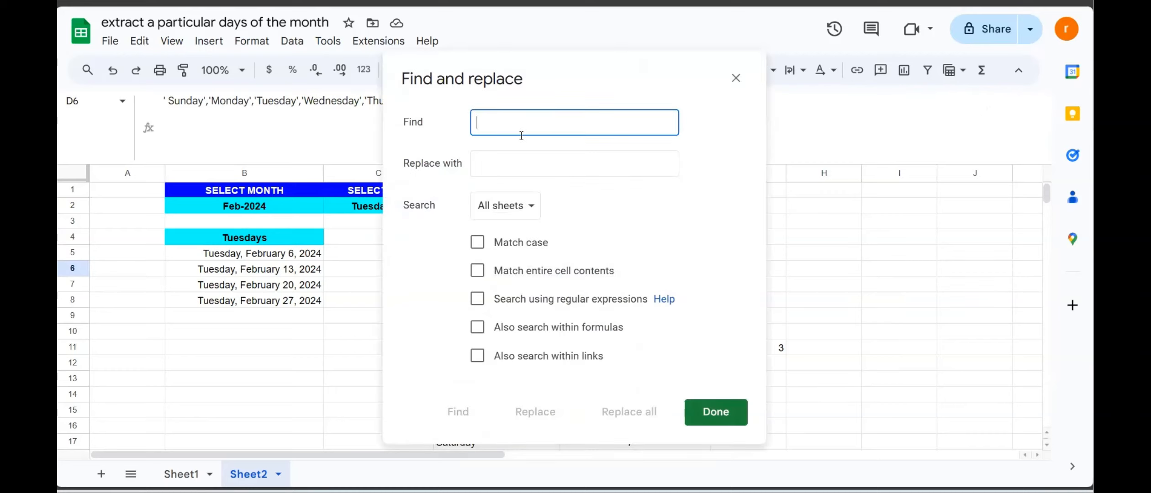
pyautogui.write("'")
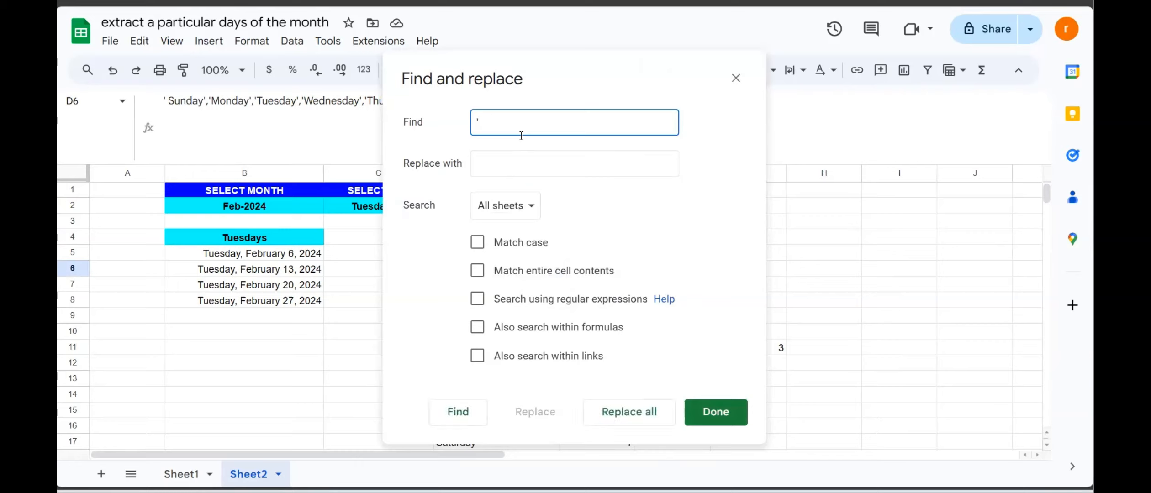
pyautogui.click(494, 165)
pyautogui.write('"')
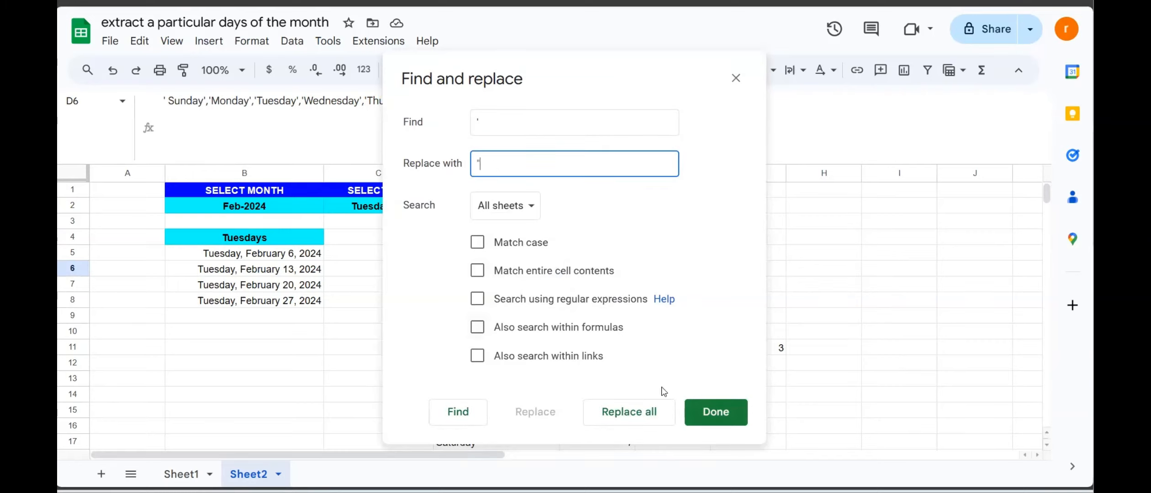
pyautogui.click(541, 208)
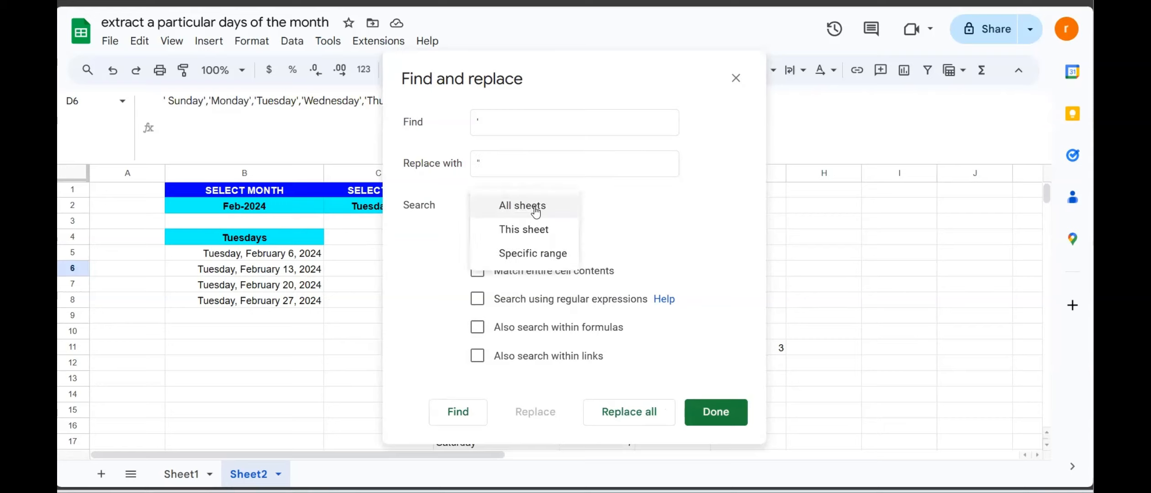
pyautogui.click(525, 228)
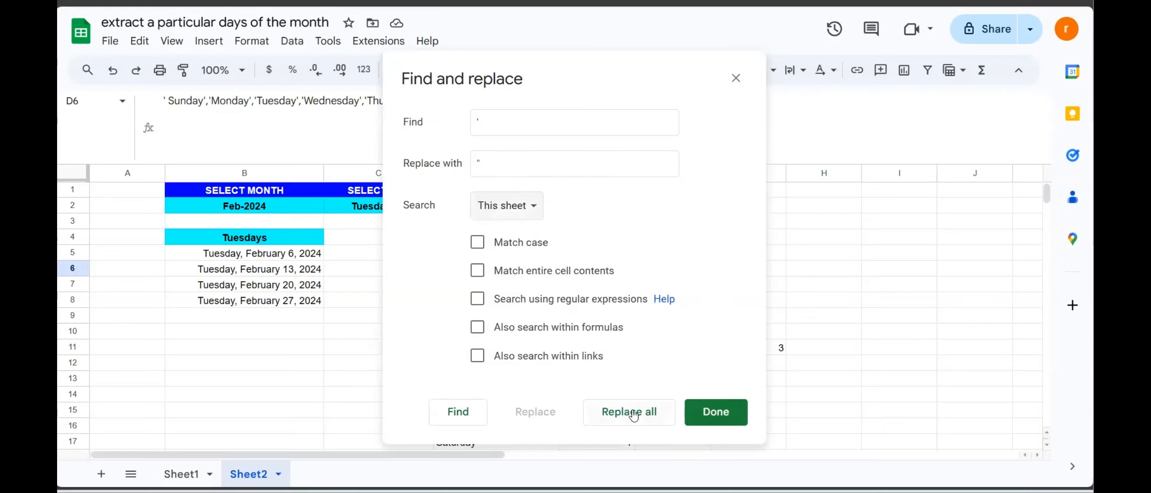
pyautogui.click(630, 412)
pyautogui.click(719, 411)
pyautogui.click(838, 319)
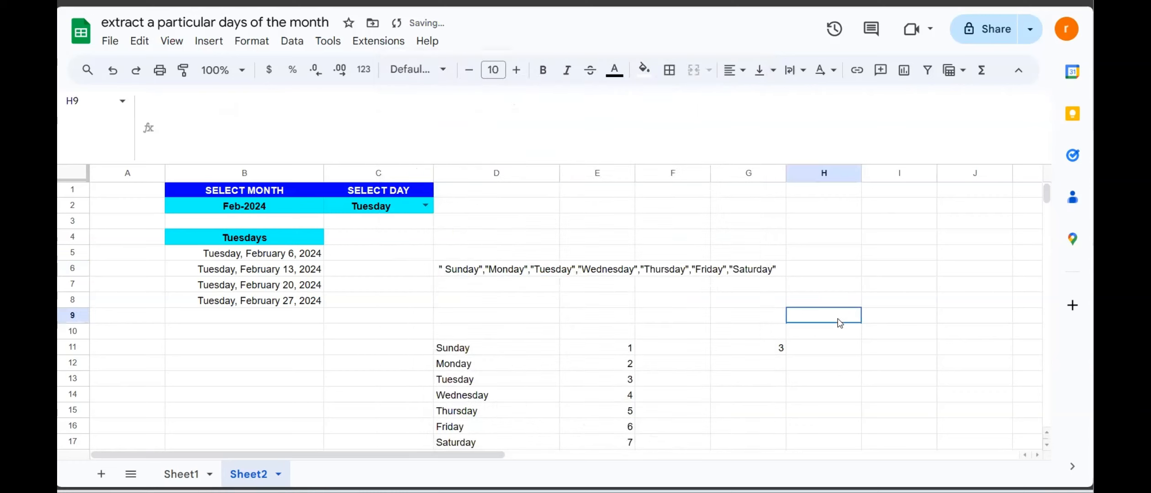
# Step: Review the double-quoted weekday text in D6 and the XLOOKUP part of B5's FILTER formula
pyautogui.click(527, 316)
pyautogui.click(468, 270)
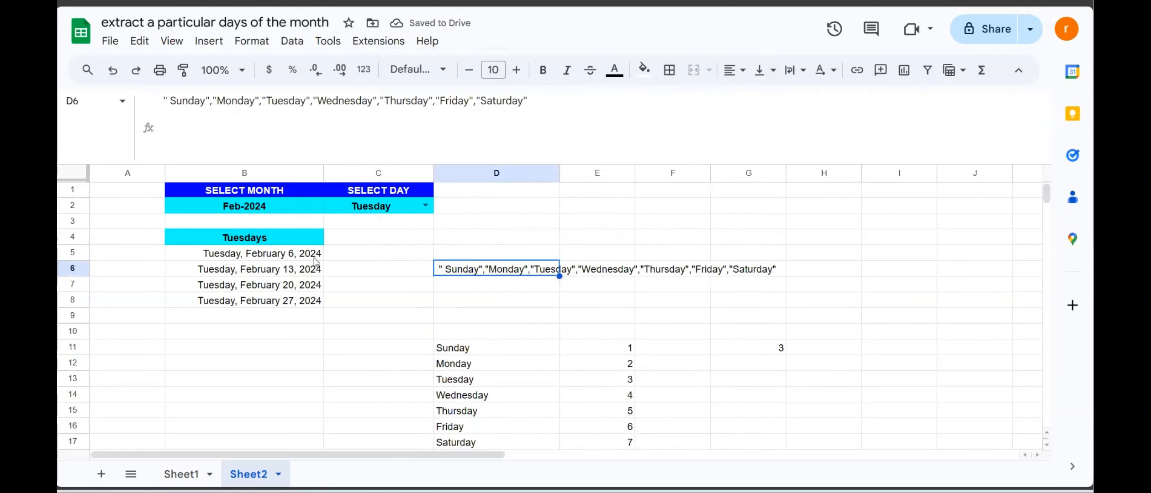
pyautogui.click(288, 256)
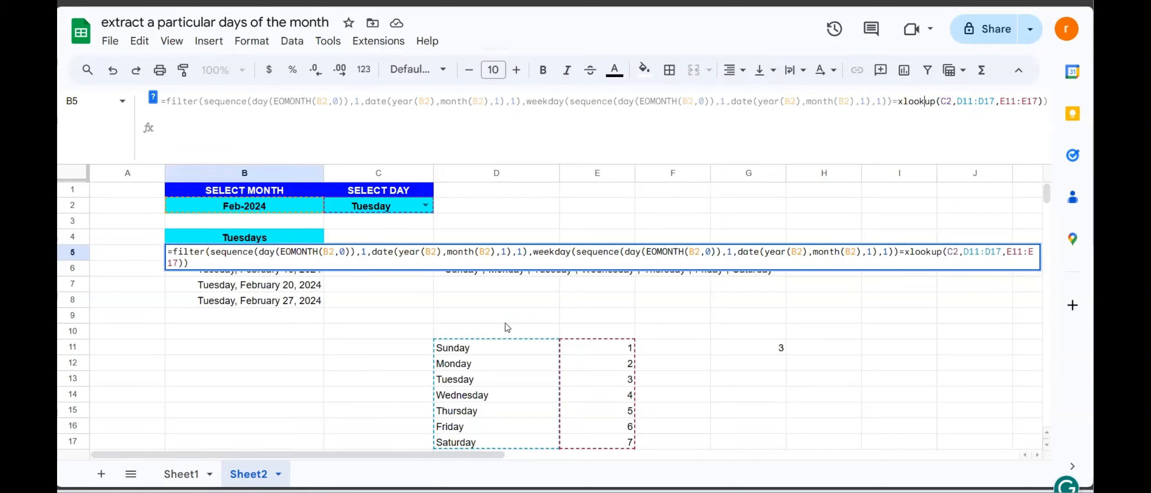
pyautogui.press('Return')
# Step: Copy the entire double-quoted weekday text from cell D6 without changing the cell
pyautogui.click(553, 287)
pyautogui.click(554, 273)
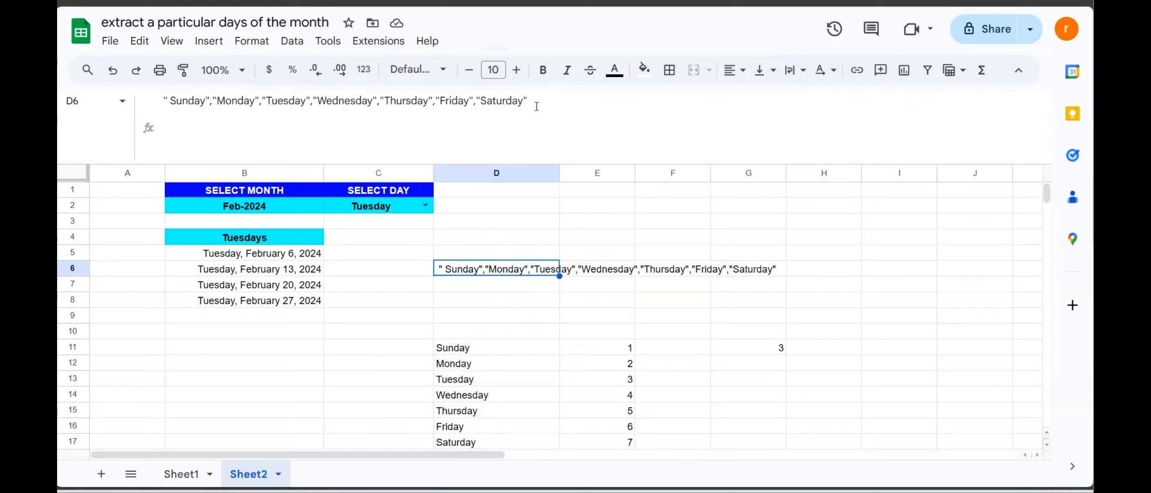
pyautogui.moveTo(530, 101); pyautogui.dragTo(154, 98)
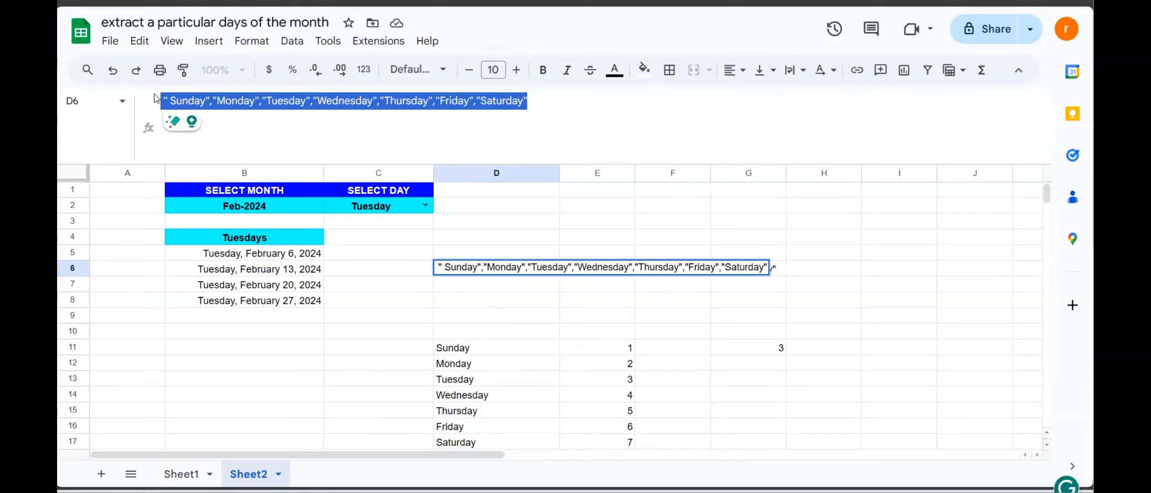
pyautogui.click(547, 266)
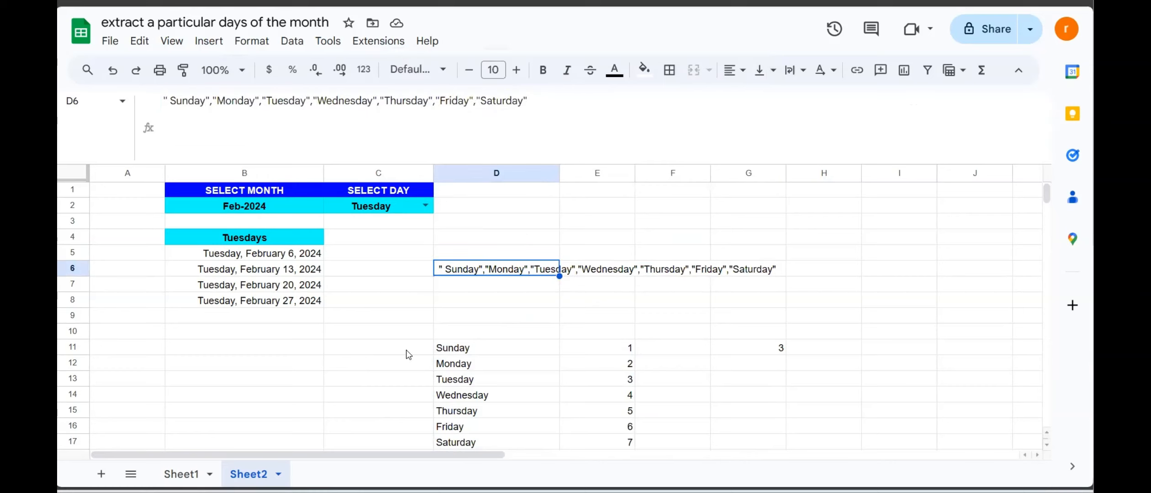
# Step: Replace D11:D17 in B5's XLOOKUP with the copied weekday names in curly braces, removing the space before the first quotation mark
pyautogui.click(301, 254)
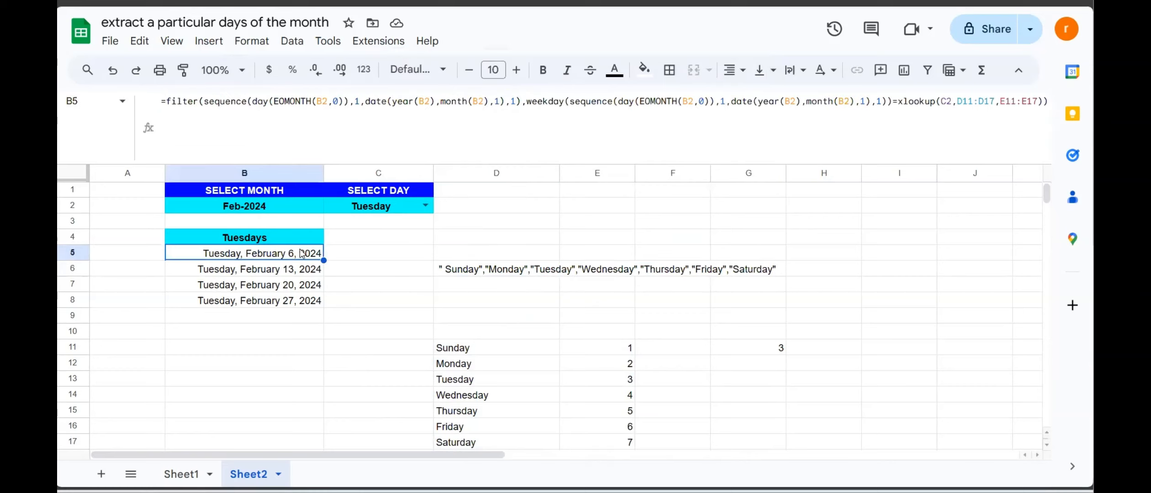
pyautogui.click(994, 103)
pyautogui.press('BackSpace')
pyautogui.press('BackSpace')
pyautogui.press('BackSpace')
pyautogui.press('BackSpace')
pyautogui.press('BackSpace')
pyautogui.press('BackSpace')
pyautogui.press('BackSpace')
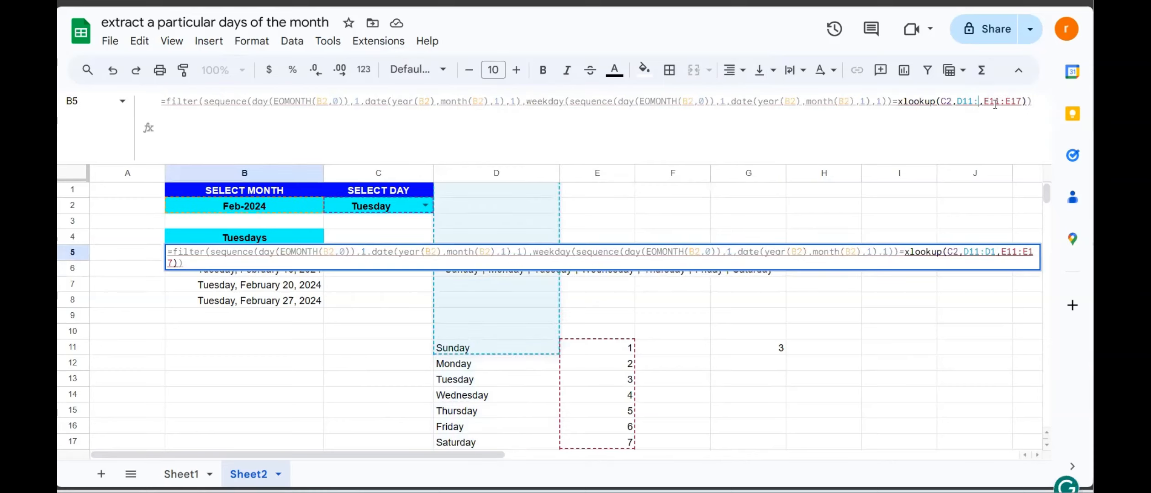
pyautogui.write('{}')
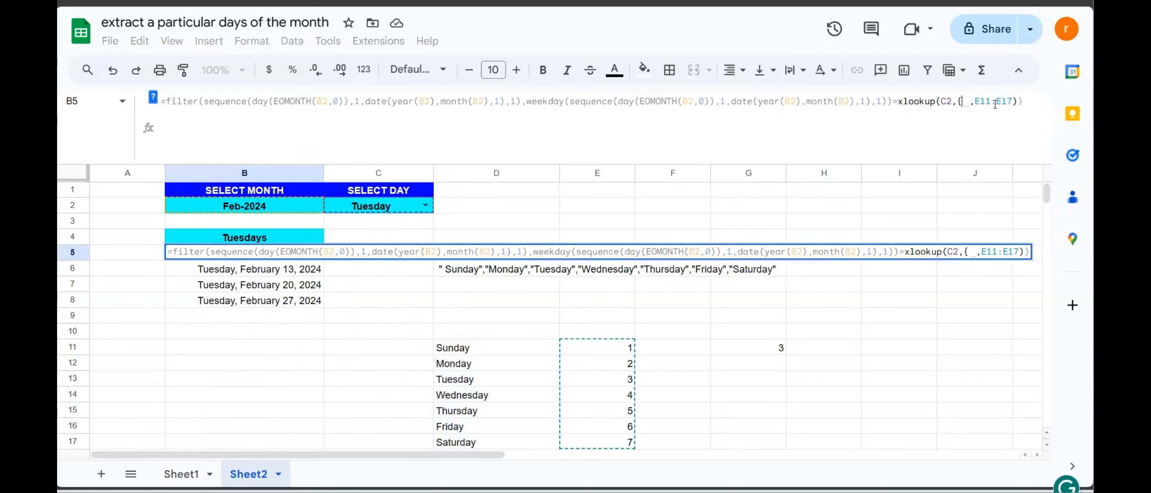
pyautogui.press('Left')
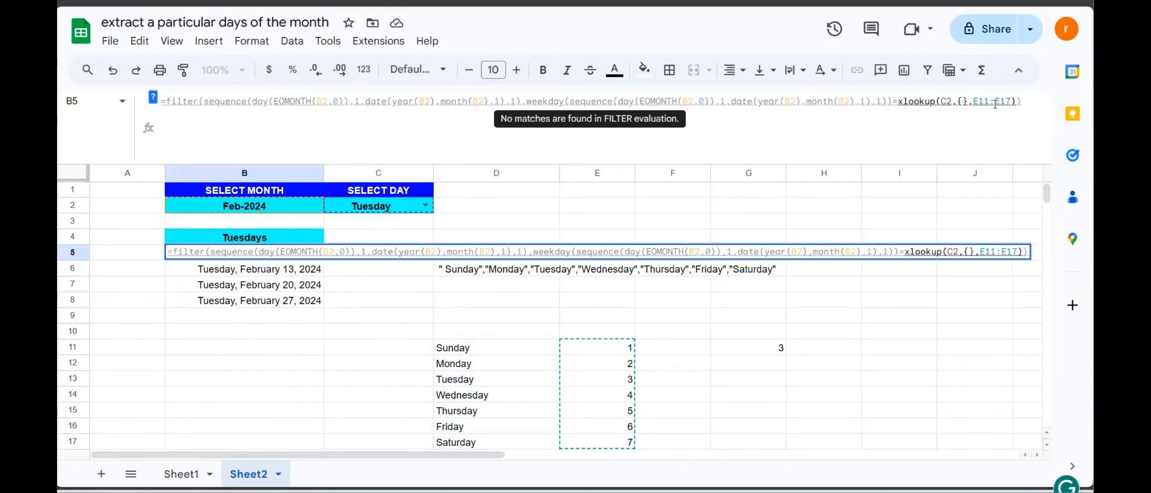
pyautogui.hotkey('ctrl', 'v')
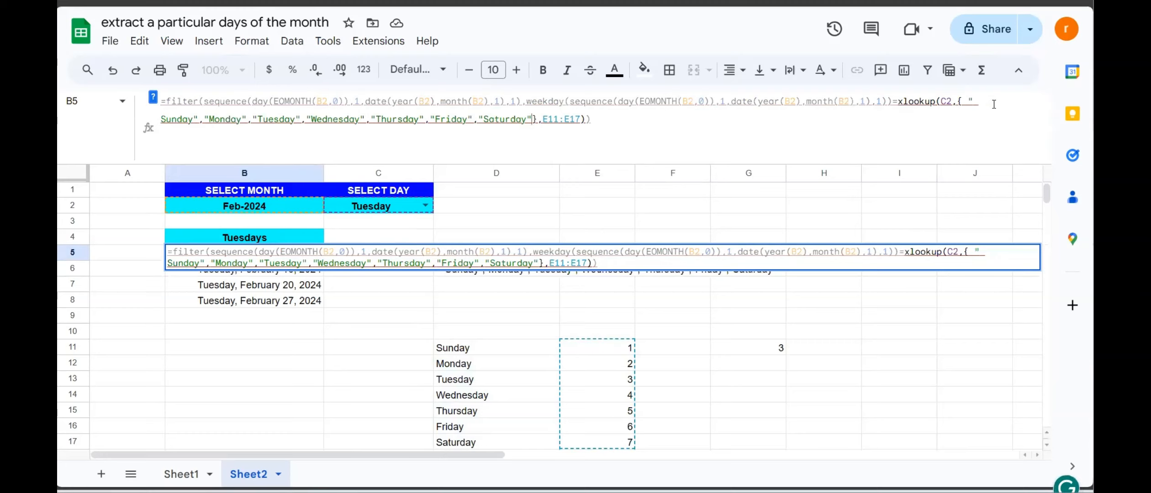
pyautogui.click(969, 103)
pyautogui.press('Delete')
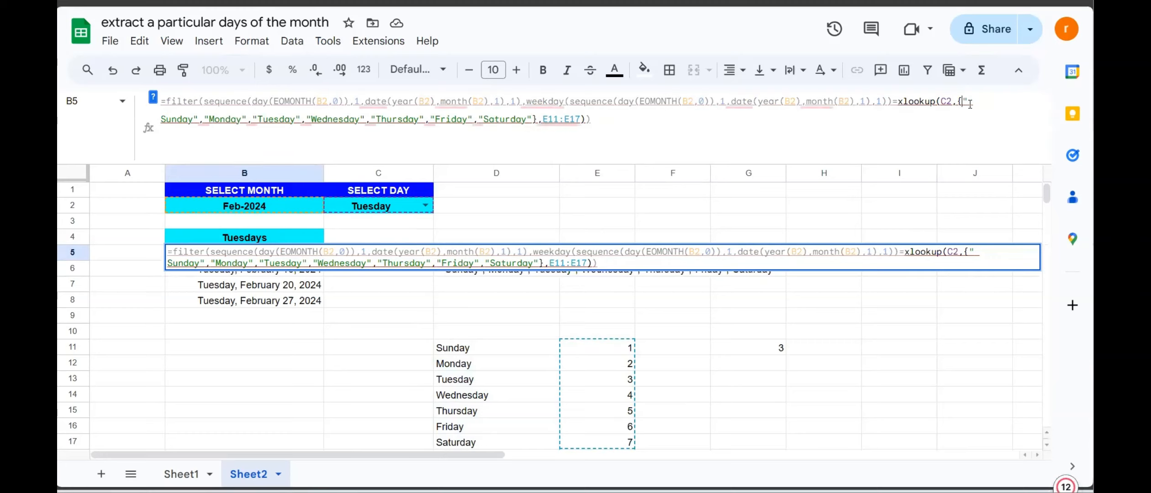
pyautogui.press('Return')
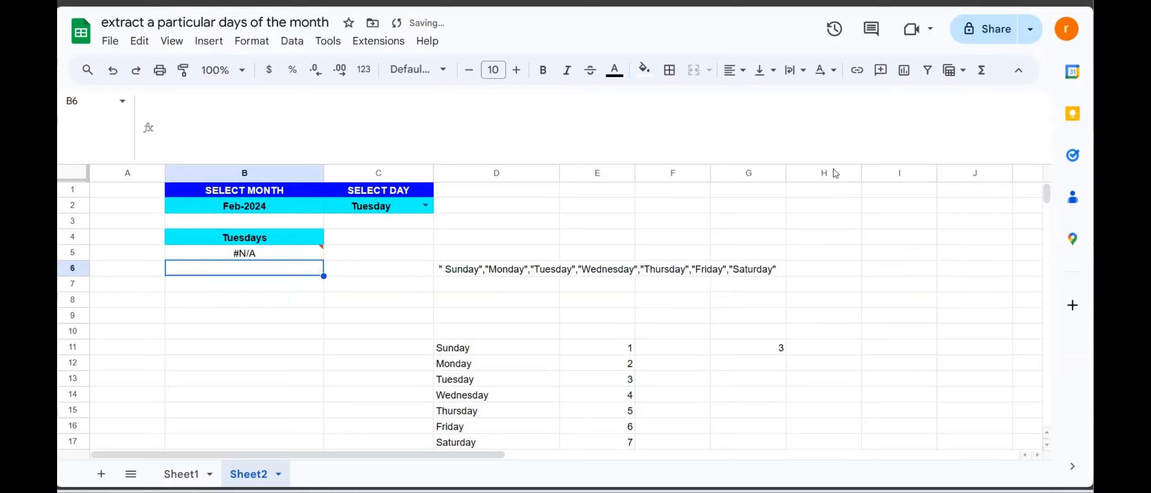
# Step: Replace E11:E17 in B5's XLOOKUP with the array {1,2,3,4,5,6,7}
pyautogui.click(311, 251)
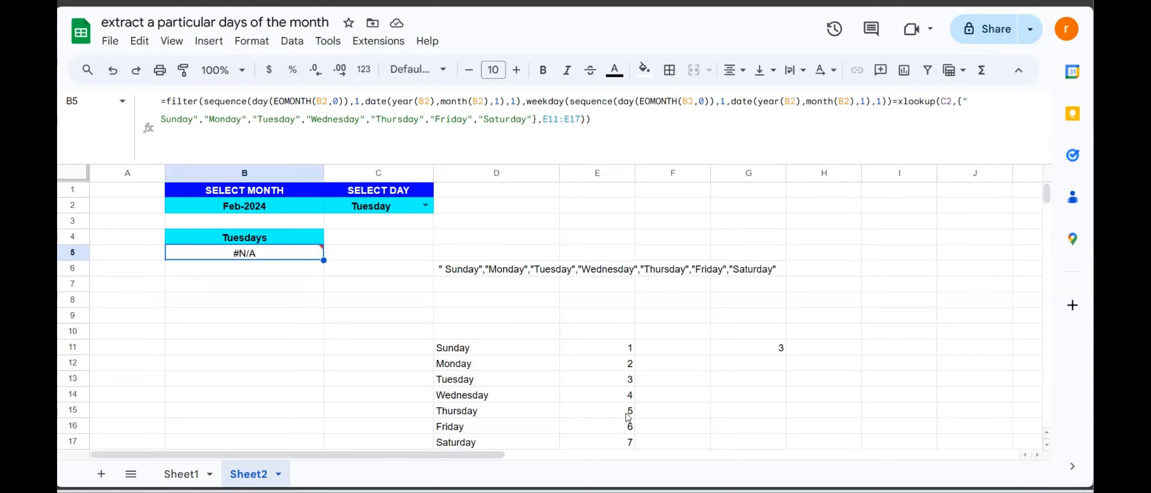
pyautogui.click(579, 120)
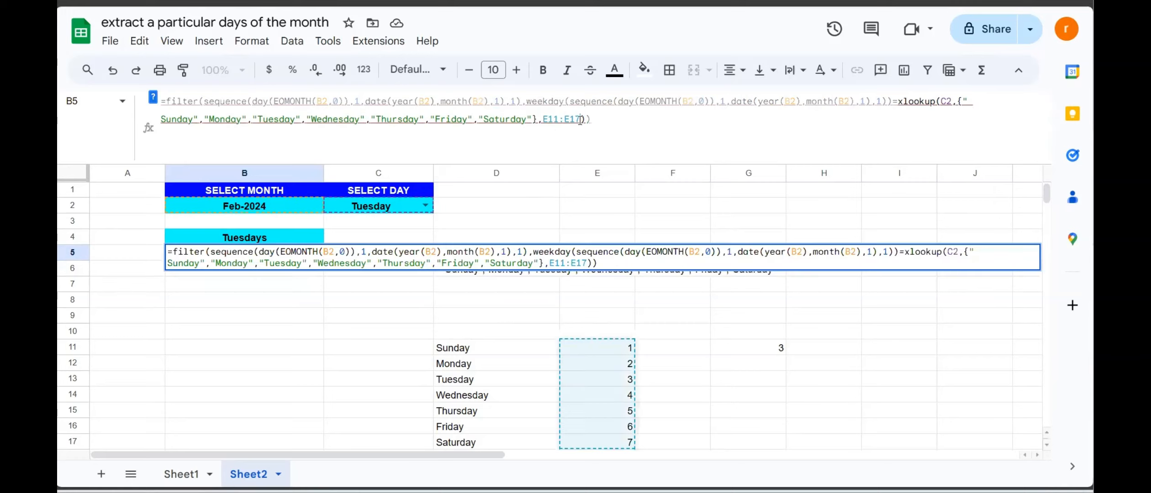
pyautogui.press('BackSpace')
pyautogui.press('BackSpace')
pyautogui.press('BackSpace')
pyautogui.press('BackSpace')
pyautogui.press('BackSpace')
pyautogui.press('BackSpace')
pyautogui.press('BackSpace')
pyautogui.write('{}')
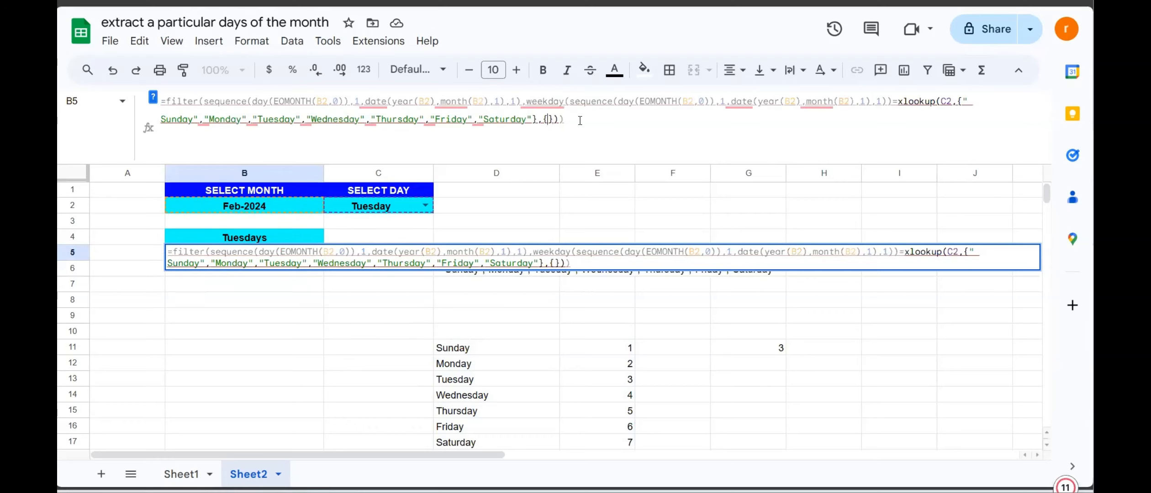
pyautogui.write('1,2,3, 4, ')
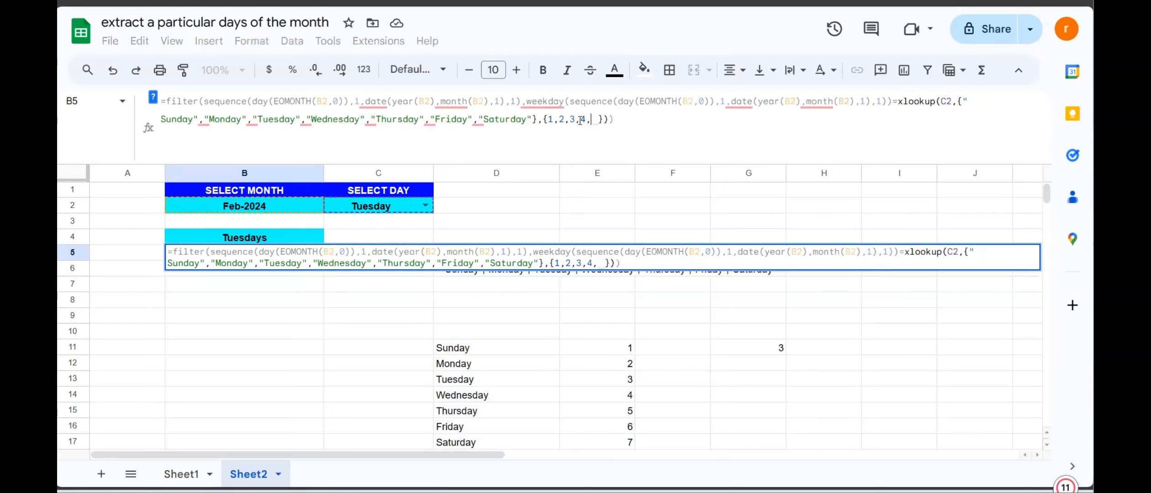
pyautogui.write('5,6,7')
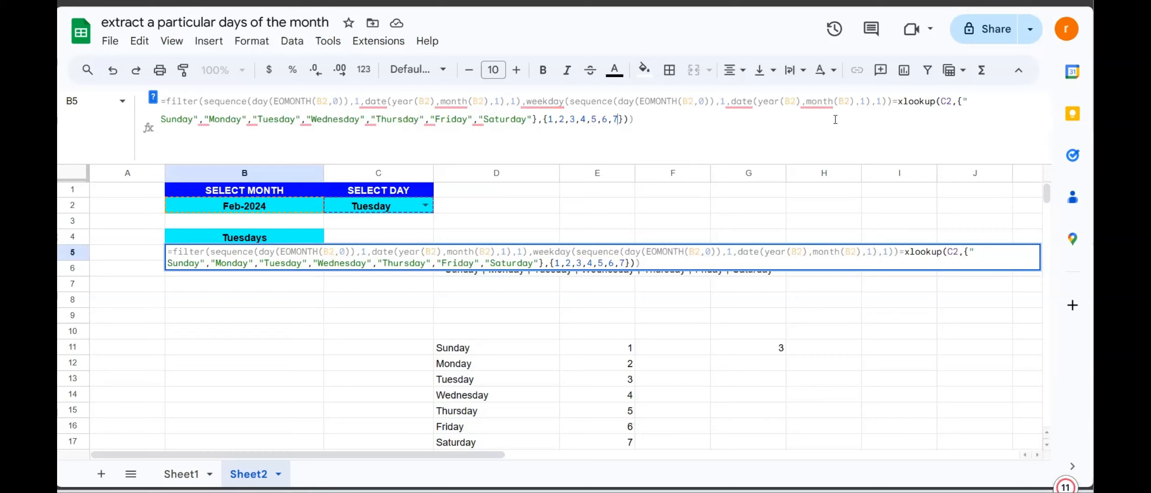
pyautogui.press('Return')
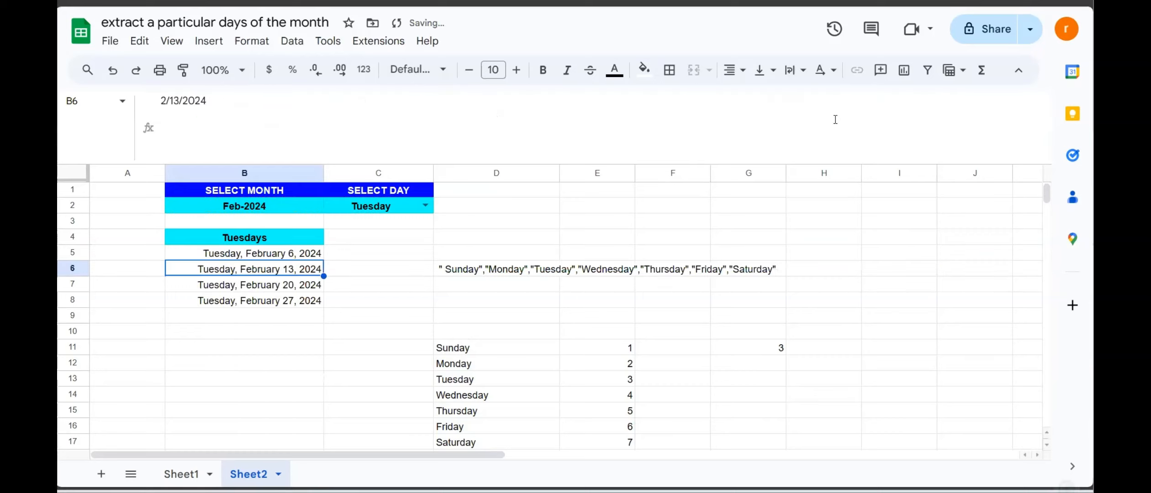
# Step: Clear the helper data in D6:G17, including the quoted weekday text, the weekday lookup table and the test result
pyautogui.click(888, 283)
pyautogui.click(590, 347)
pyautogui.moveTo(471, 268); pyautogui.dragTo(756, 445)
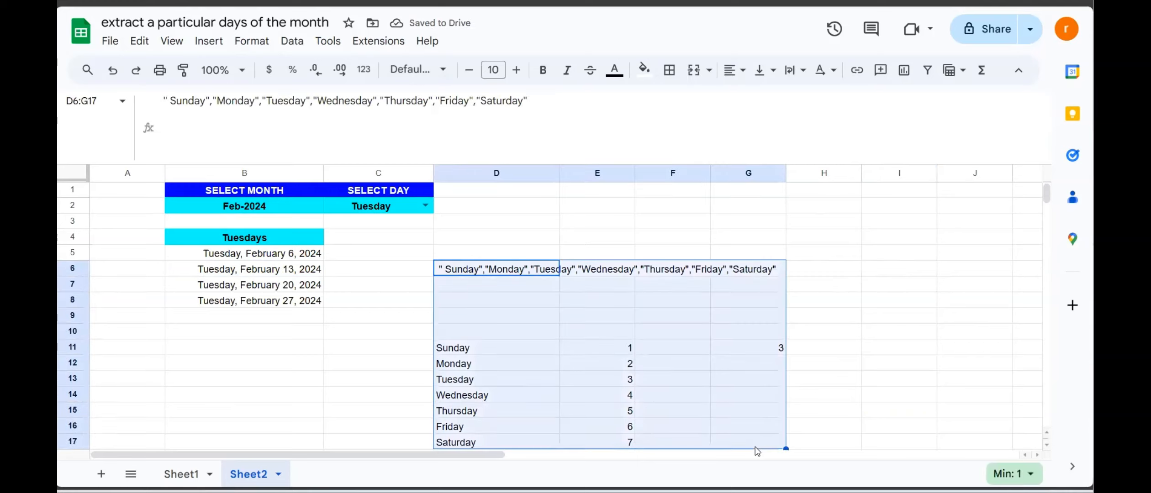
pyautogui.press('Delete')
pyautogui.click(387, 411)
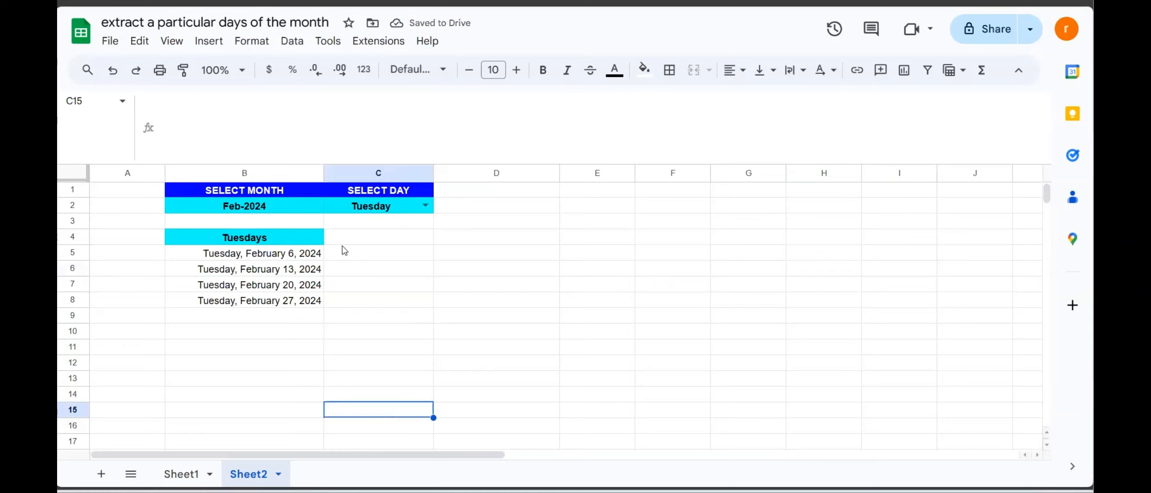
# Step: Test the B5 date list by choosing Sunday and Monday as the day in C2
pyautogui.click(403, 210)
pyautogui.click(424, 205)
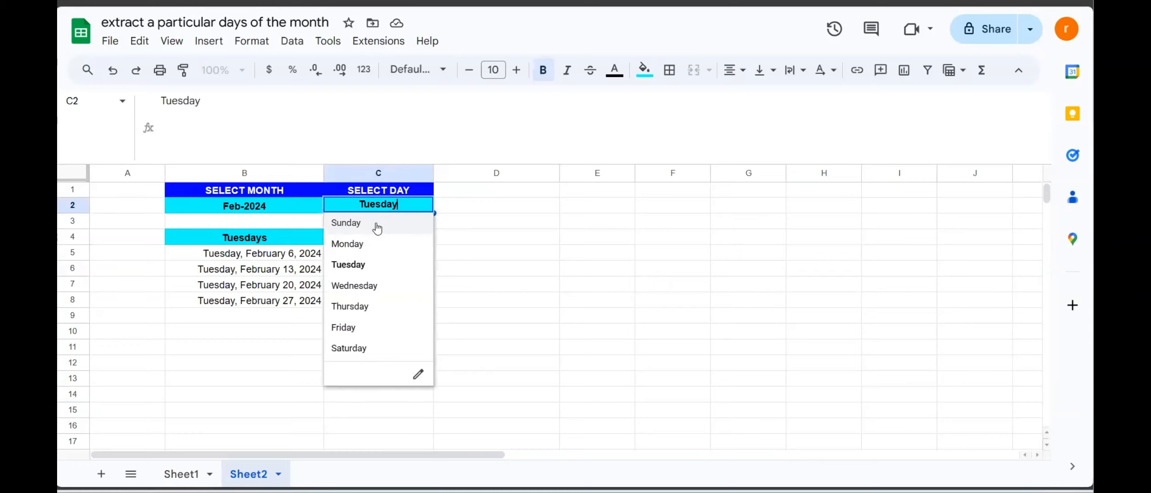
pyautogui.click(377, 224)
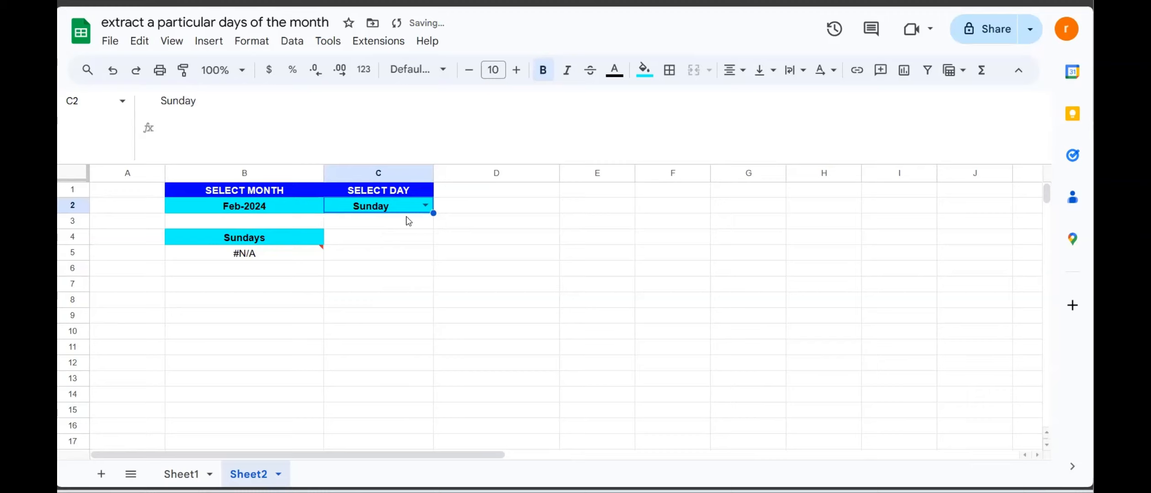
pyautogui.click(425, 205)
pyautogui.click(372, 247)
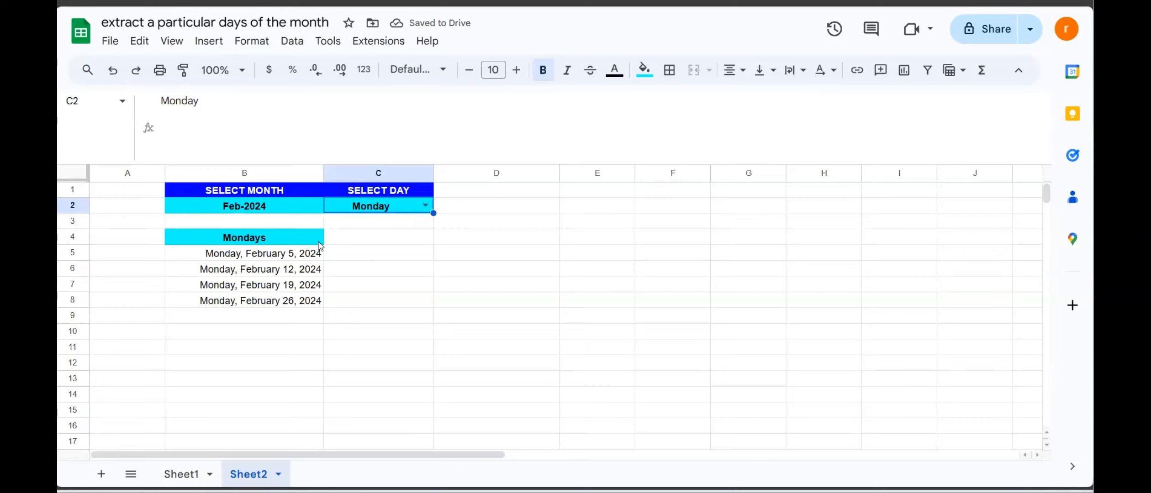
pyautogui.click(285, 269)
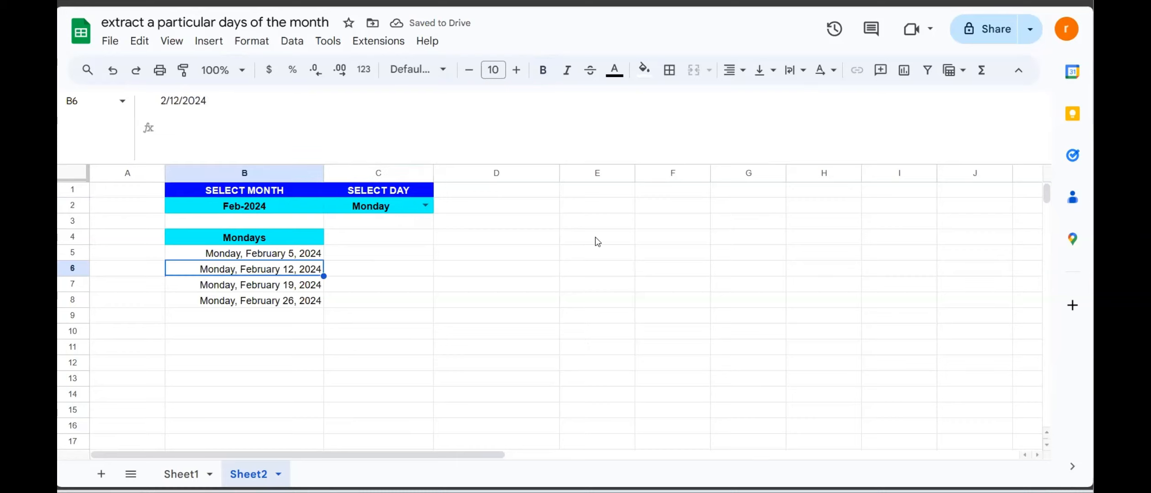
# Step: Remove the space before Sunday inside the first quoted weekday name of B5's XLOOKUP array
pyautogui.click(274, 256)
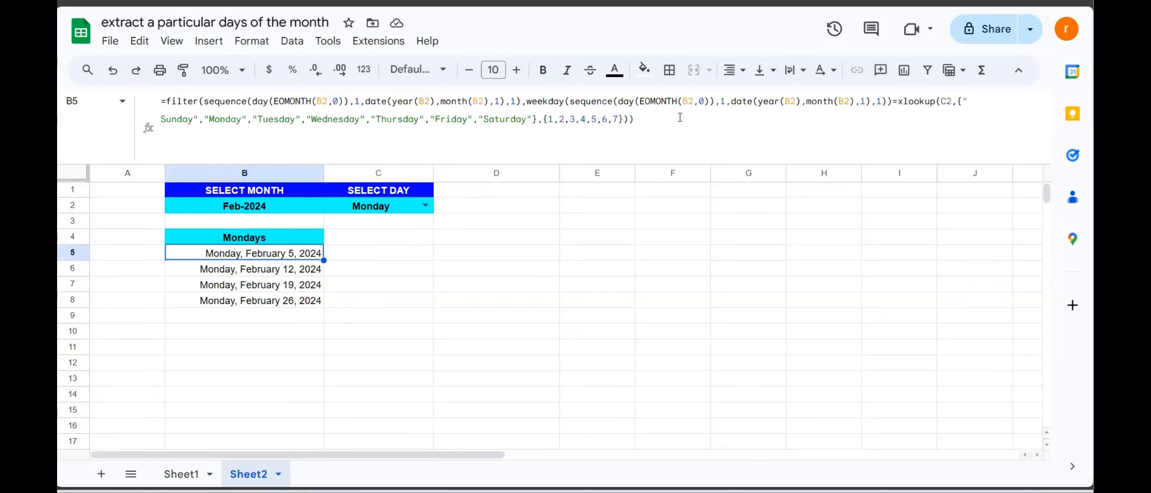
pyautogui.click(966, 101)
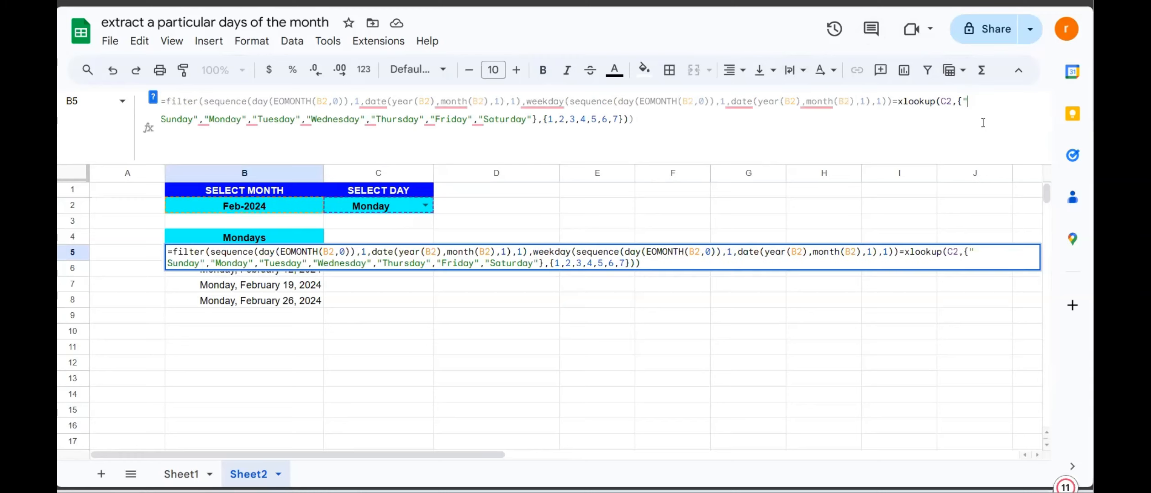
pyautogui.press('Delete')
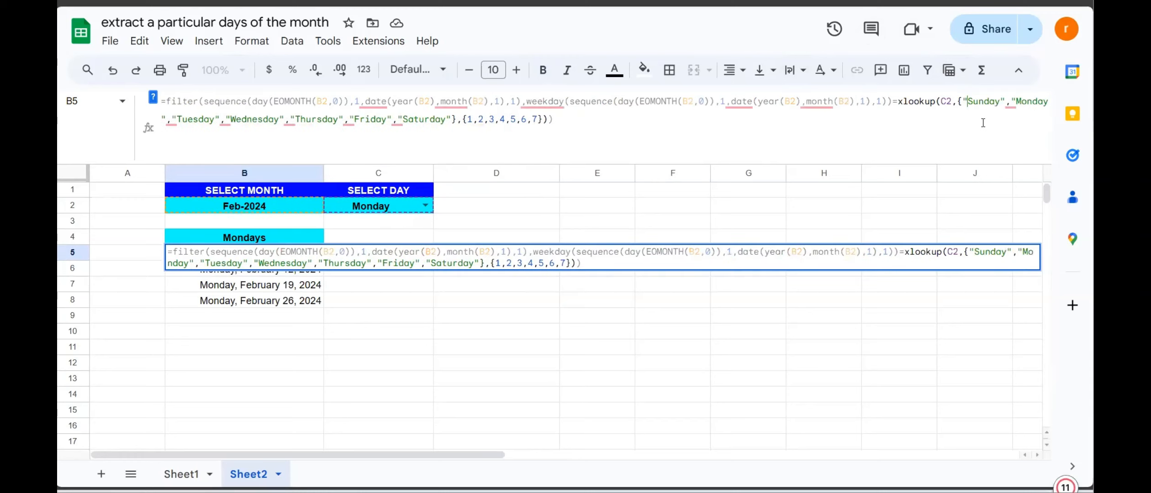
pyautogui.press('Return')
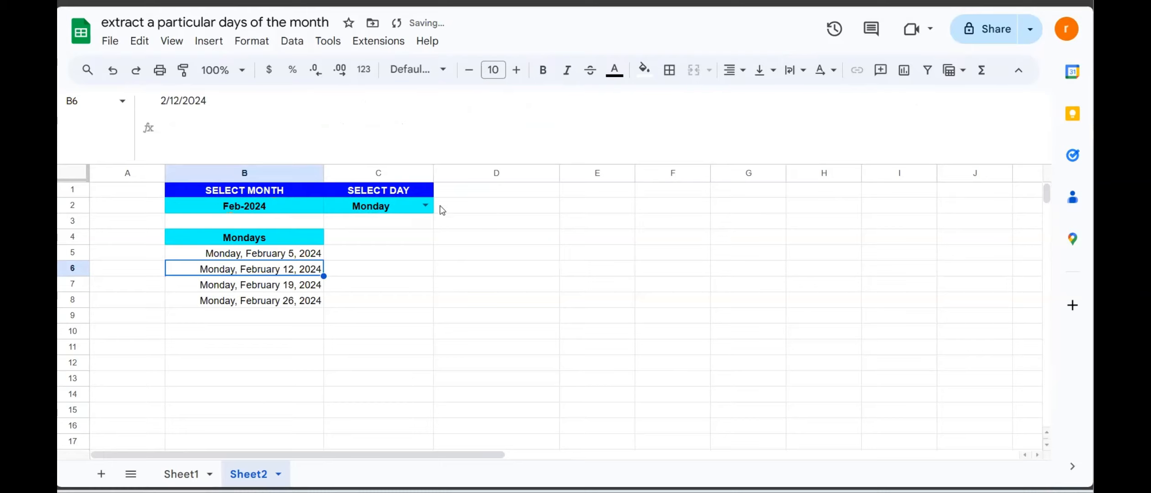
# Step: Test the corrected formula with Sunday and Thursday in C2, checking the listed Sunday dates in B5:B8
pyautogui.click(426, 207)
pyautogui.click(376, 223)
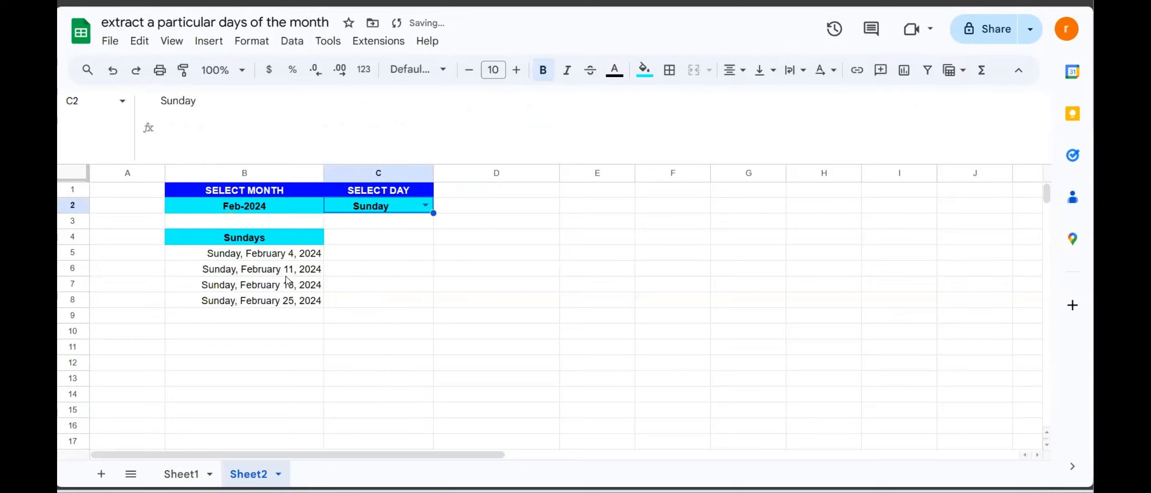
pyautogui.moveTo(270, 258); pyautogui.dragTo(293, 294)
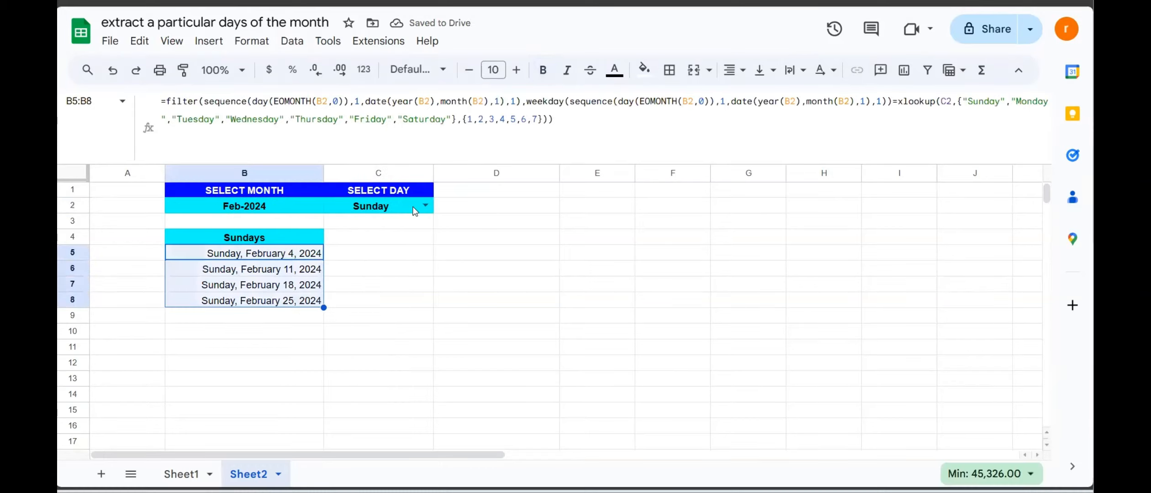
pyautogui.click(424, 208)
pyautogui.click(425, 207)
pyautogui.click(354, 303)
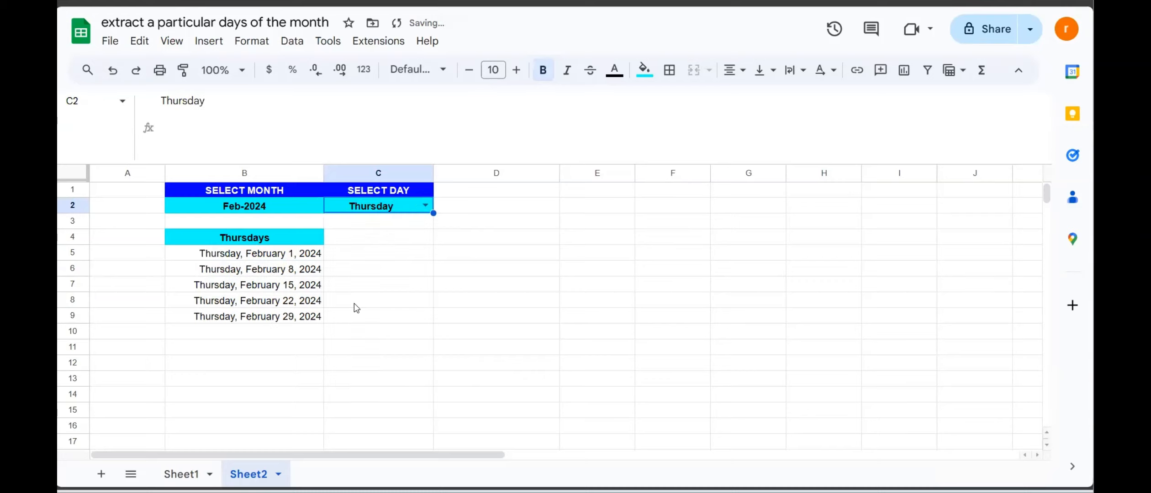
# Step: Re-enter the heading formula in B4 as =C2&"s" to build the plural of the selected day
pyautogui.click(250, 239)
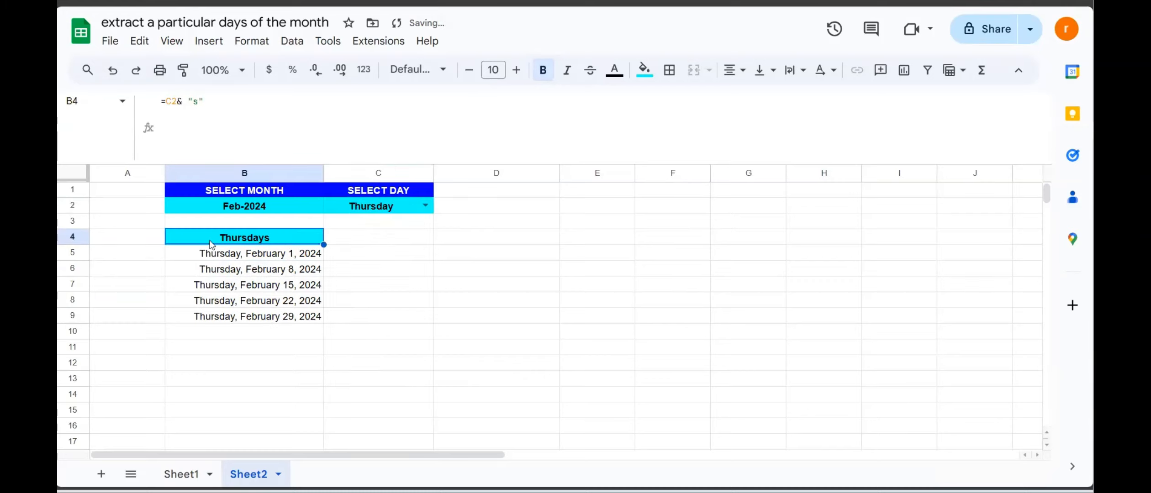
pyautogui.write('=')
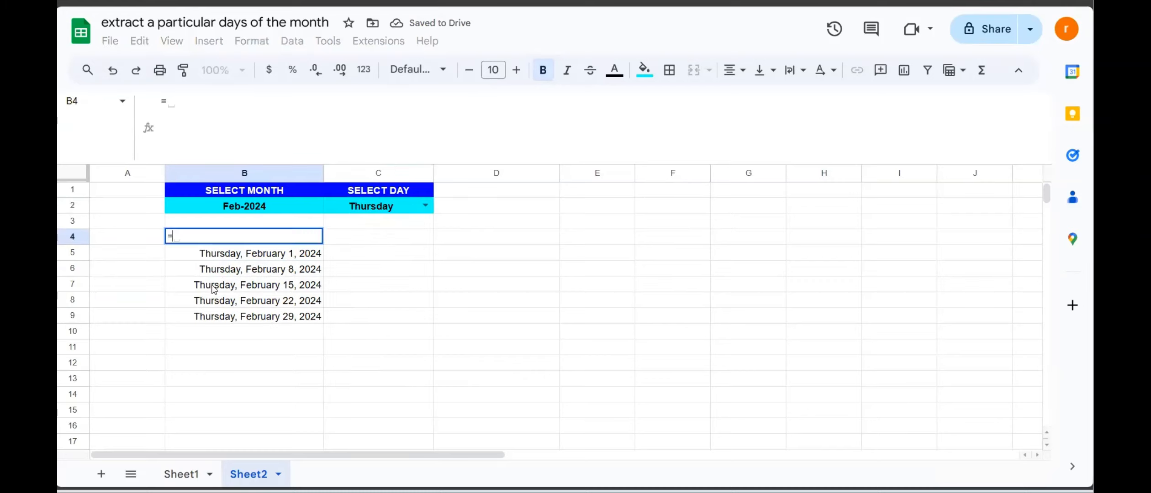
pyautogui.click(385, 207)
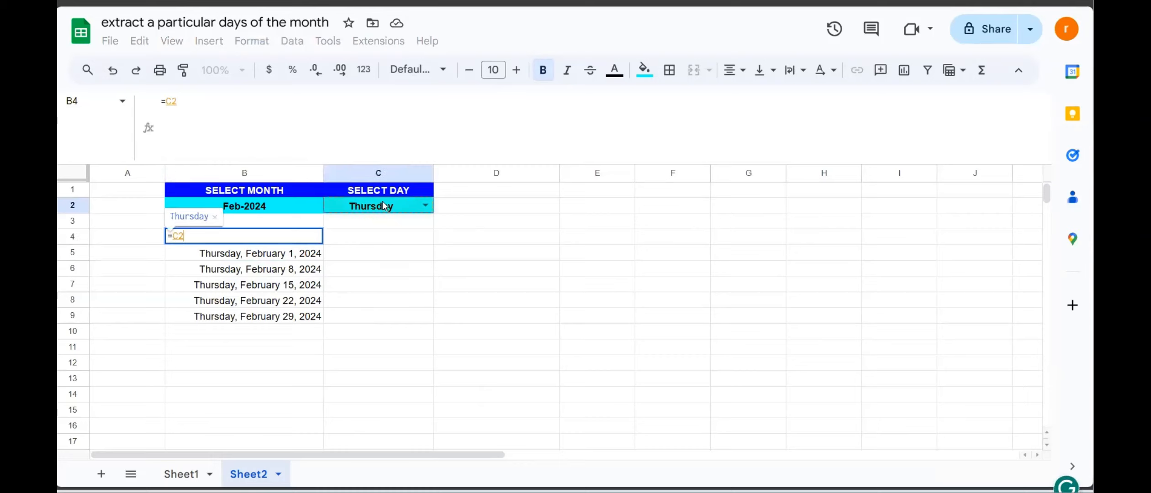
pyautogui.write('&"')
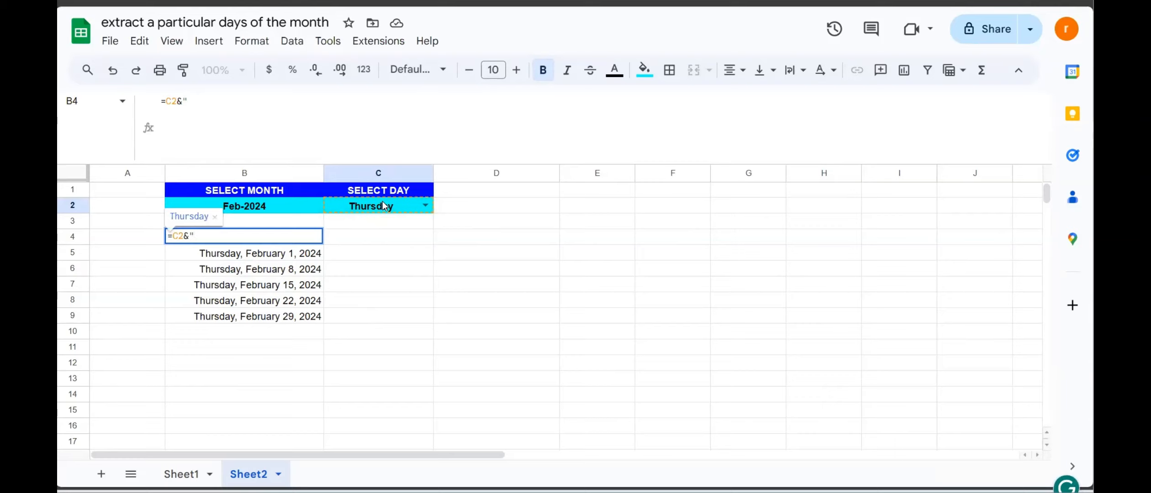
pyautogui.write('s"')
pyautogui.press('Return')
# Step: Try Saturday as the day in C2 and set it back to Sunday
pyautogui.click(414, 210)
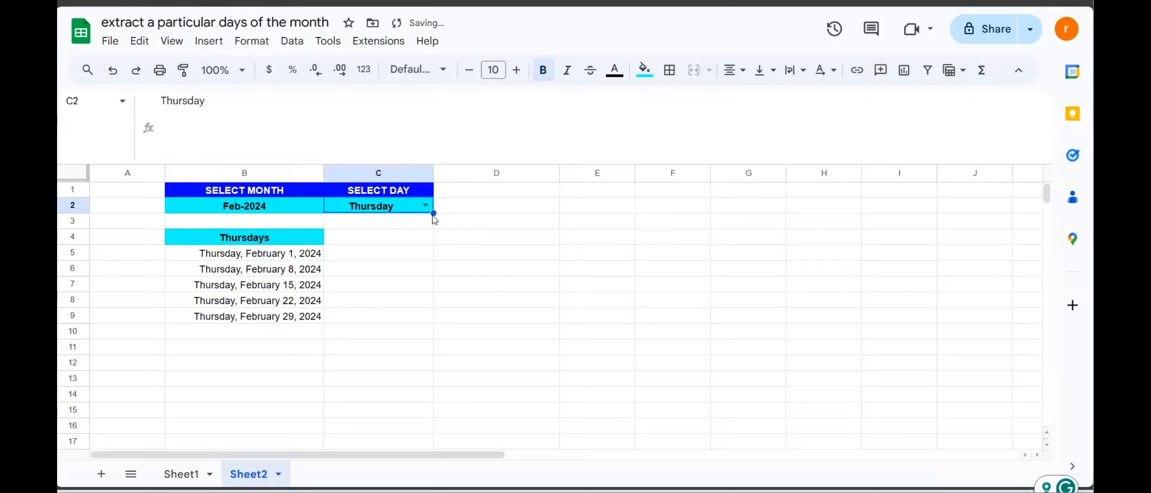
pyautogui.click(425, 205)
pyautogui.click(367, 347)
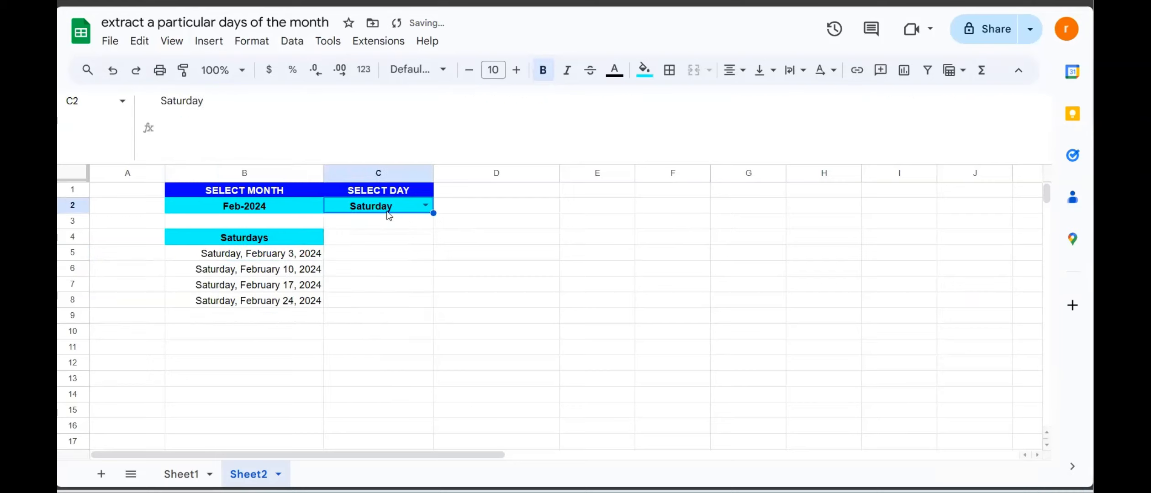
pyautogui.click(426, 206)
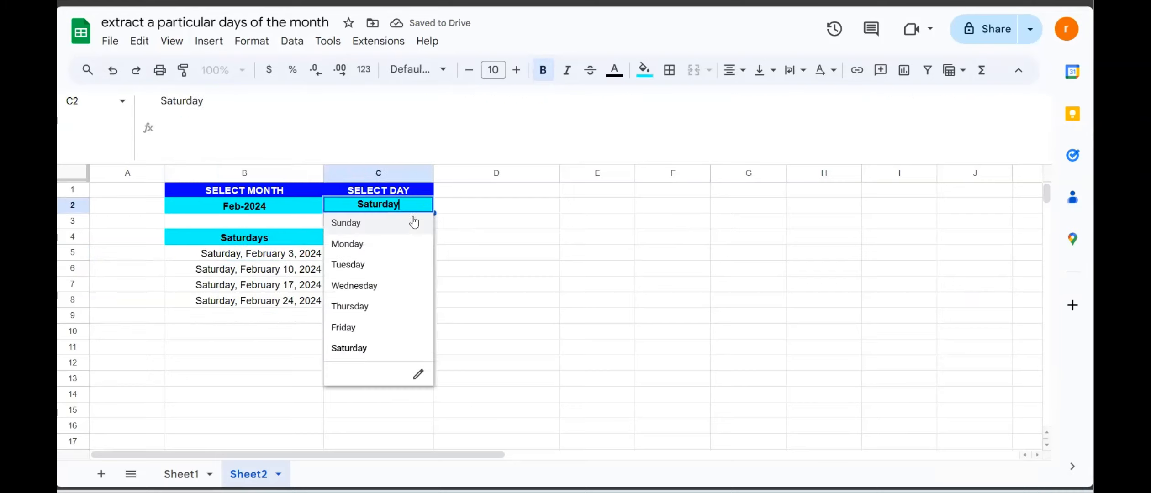
pyautogui.click(363, 225)
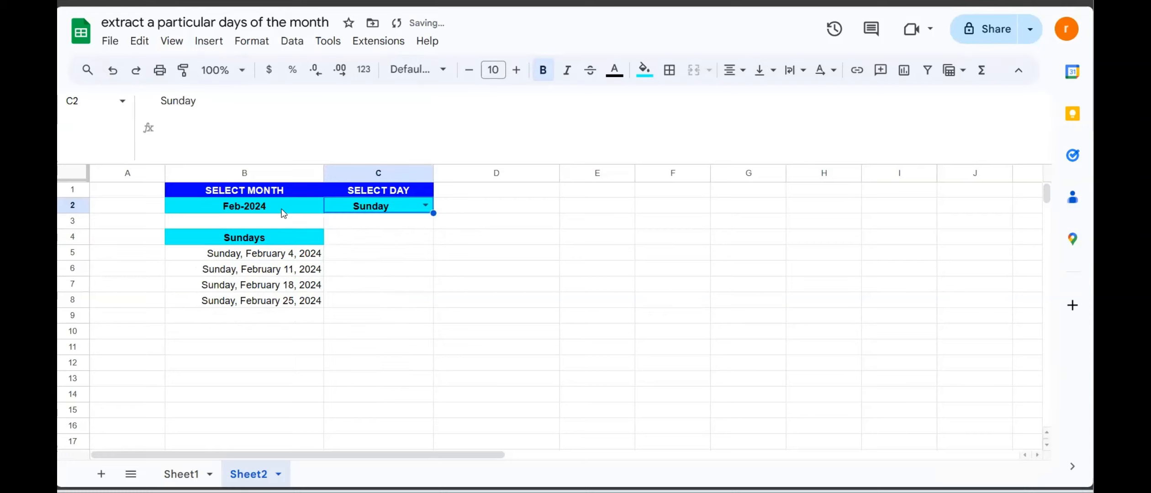
# Step: Change the selected month in B2 to August 2023 by choosing the date 8/29/2023
pyautogui.click(267, 210)
pyautogui.doubleClick(267, 209)
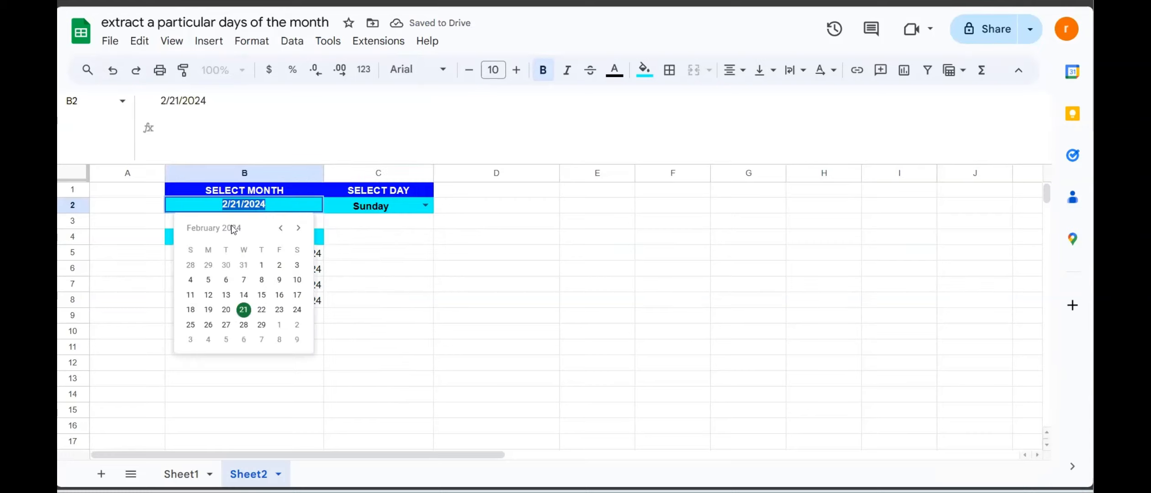
pyautogui.click(280, 227)
pyautogui.click(280, 228)
pyautogui.click(280, 228)
pyautogui.click(280, 228)
pyautogui.click(280, 228)
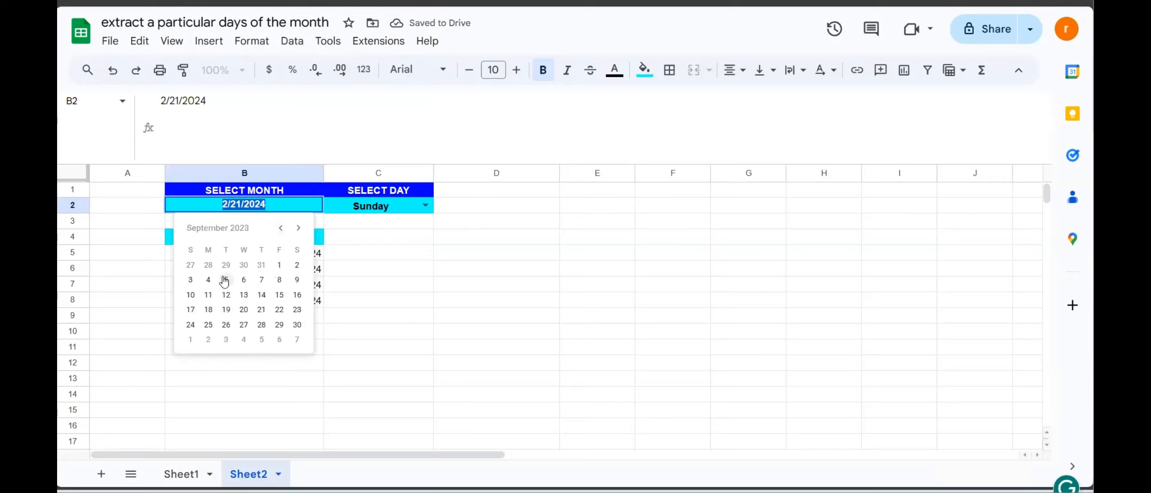
pyautogui.click(226, 265)
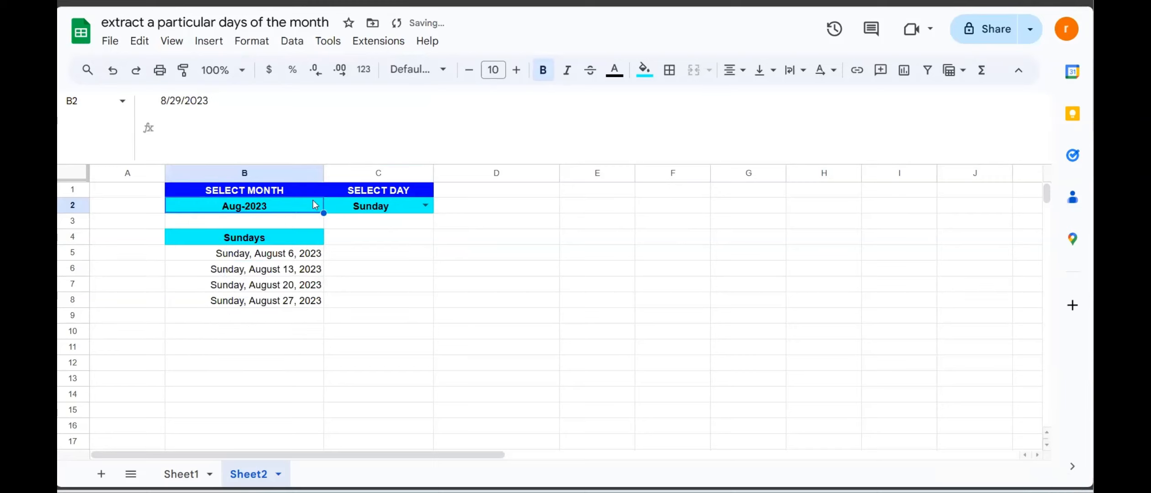
# Step: Try Monday as the day in C2, set it to Friday, and check the listed dates in B5:B8
pyautogui.click(385, 211)
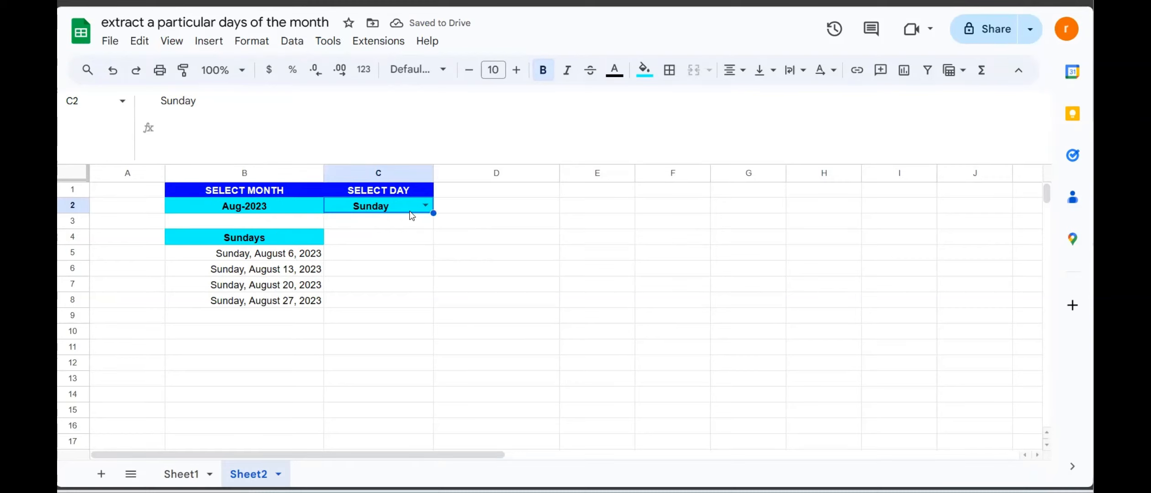
pyautogui.click(425, 206)
pyautogui.click(347, 243)
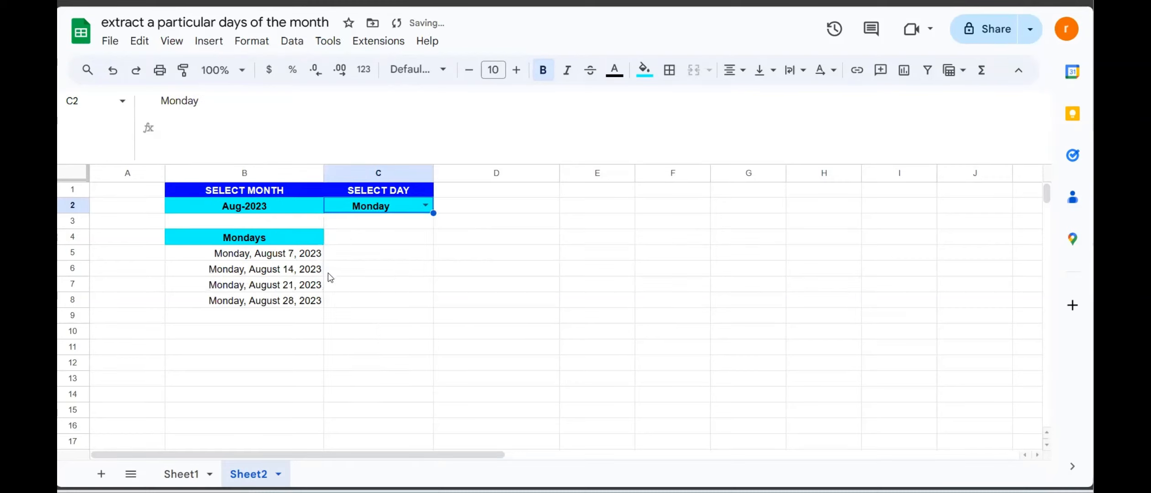
pyautogui.click(413, 211)
pyautogui.click(354, 330)
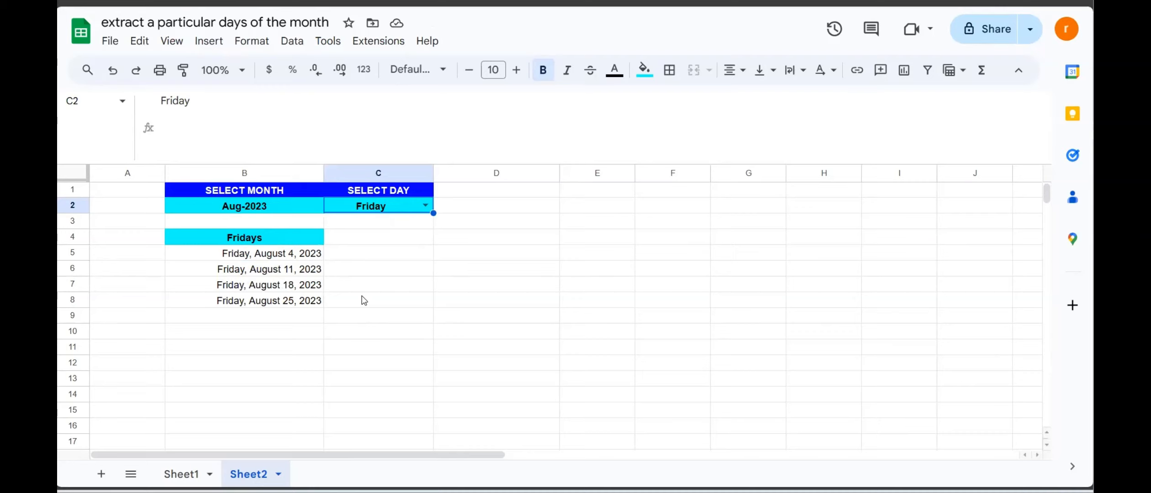
pyautogui.moveTo(256, 253); pyautogui.dragTo(267, 300)
pyautogui.click(342, 289)
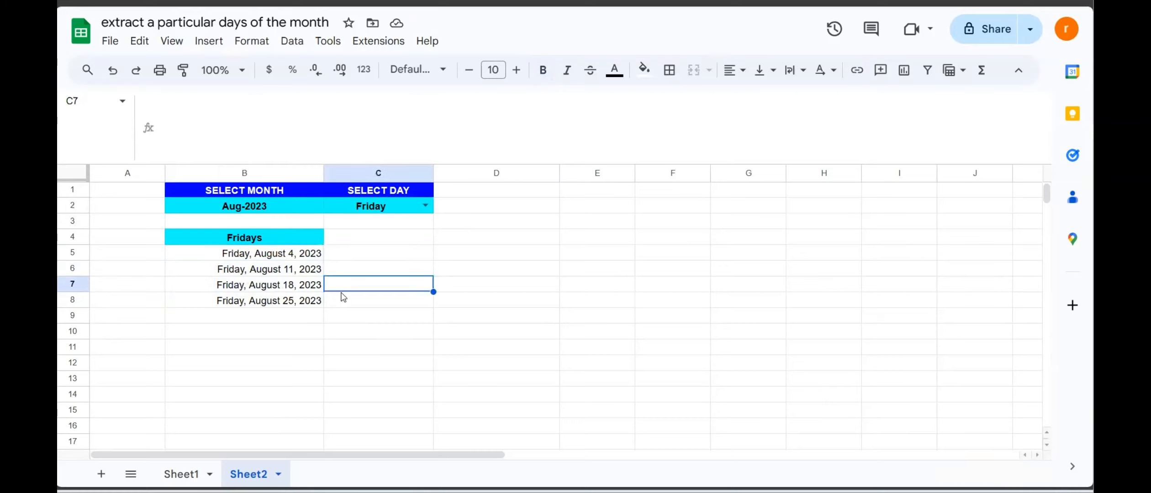